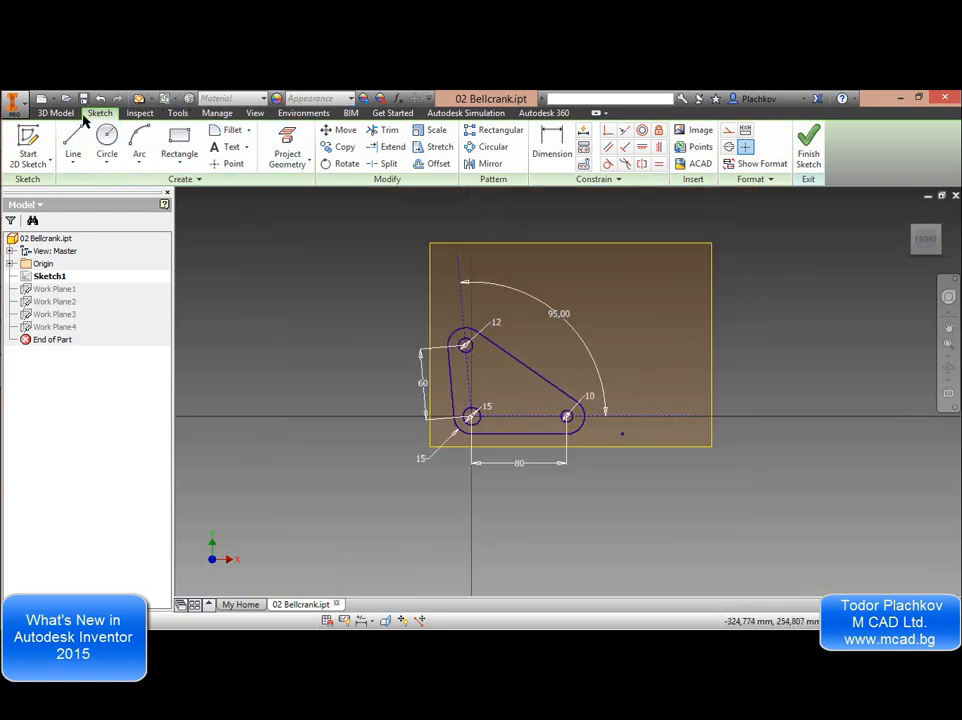
Look through the variants of the Line, Circle, Arc and Rectangle sketch tools, including the slot and polygon options.
left_click(76, 148)
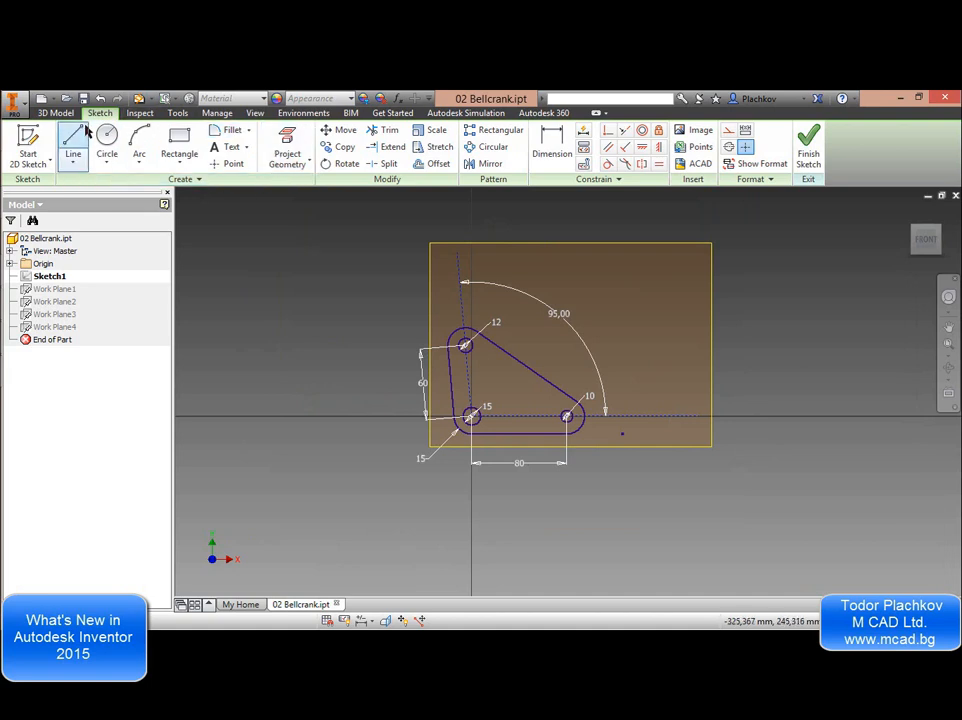
left_click(103, 152)
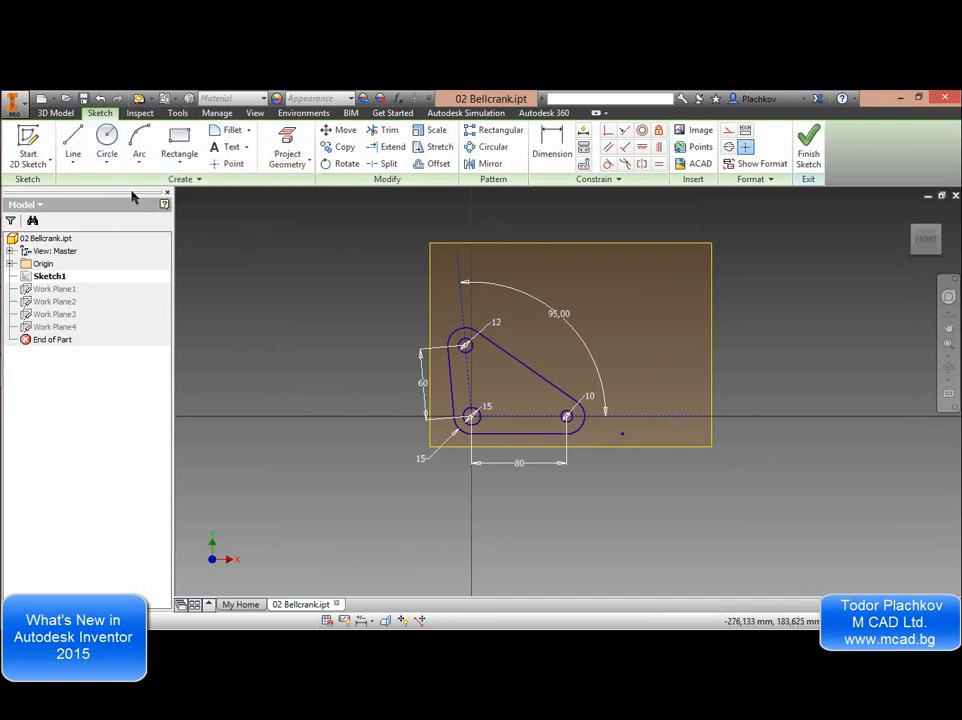
left_click(83, 167)
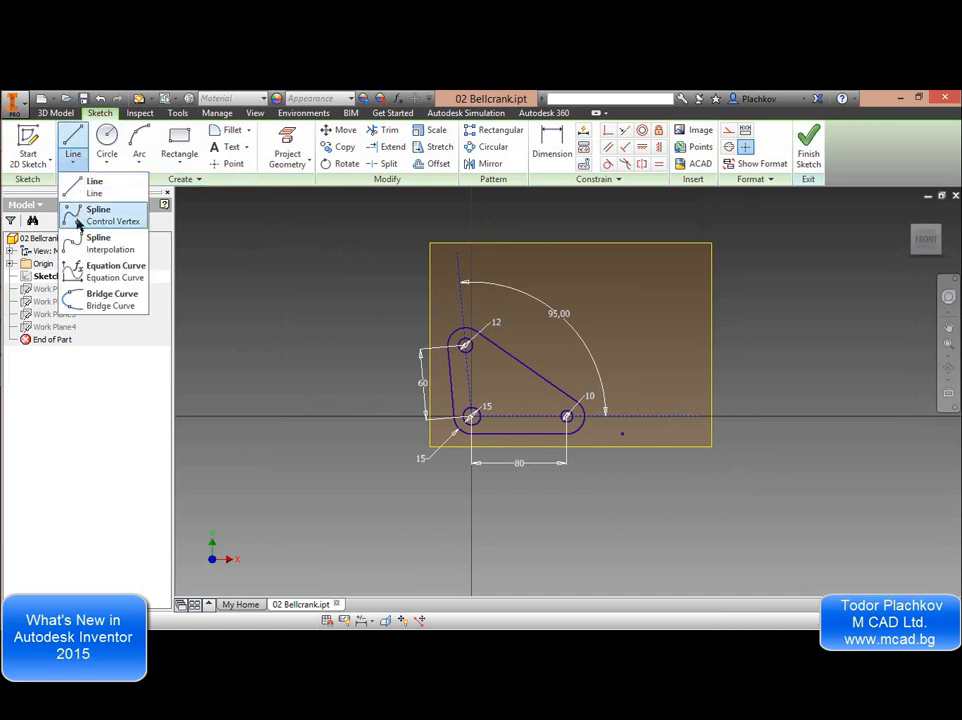
left_click(96, 368)
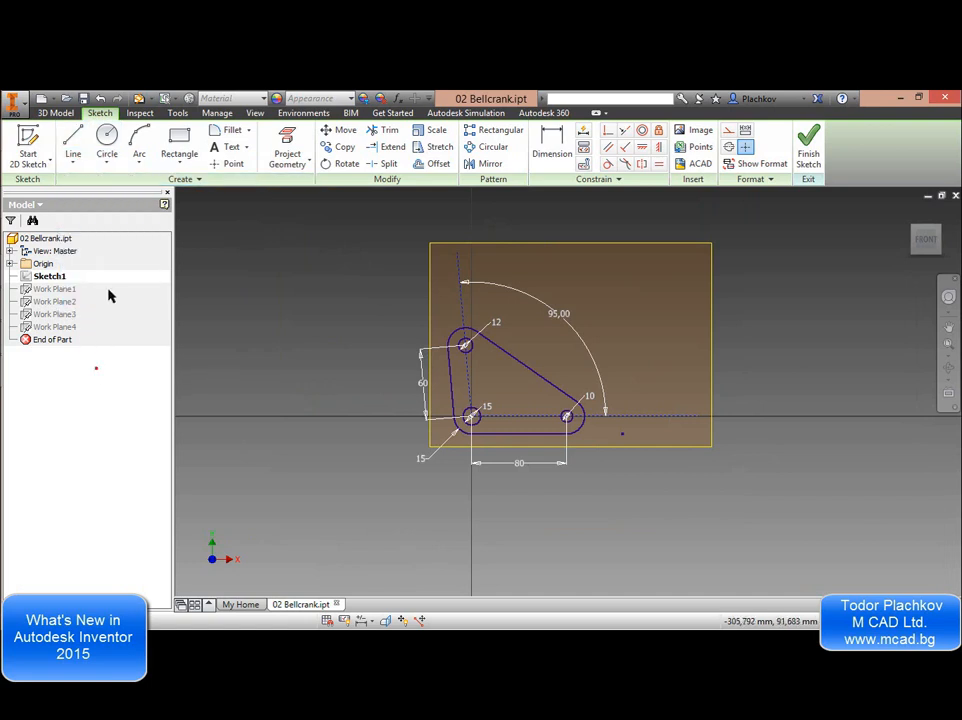
left_click(106, 166)
left_click(116, 384)
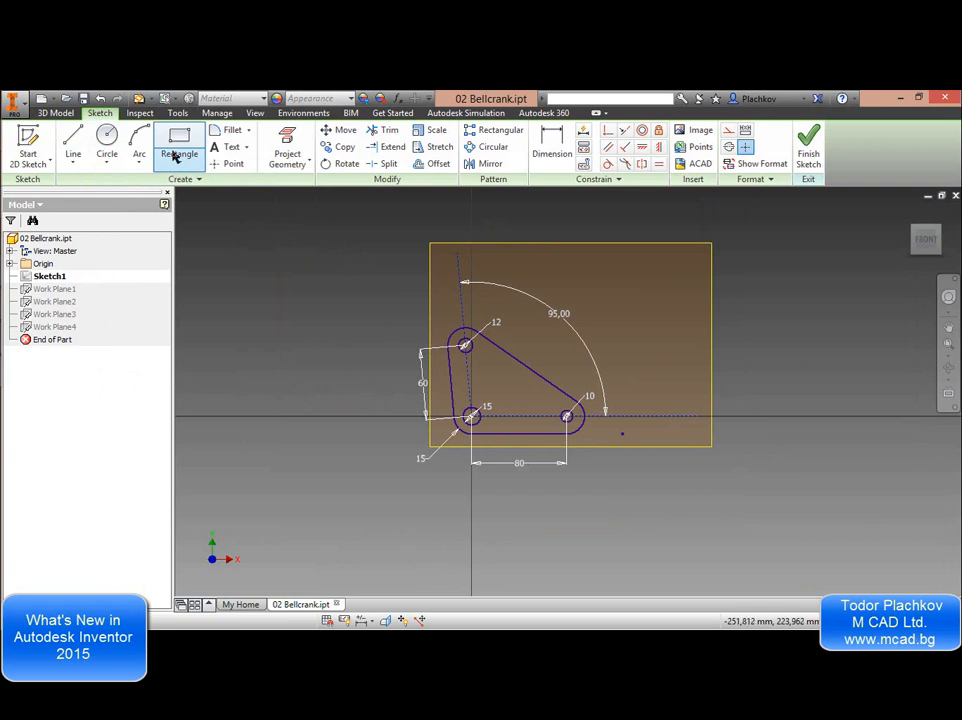
left_click(146, 162)
left_click(146, 162)
left_click(74, 166)
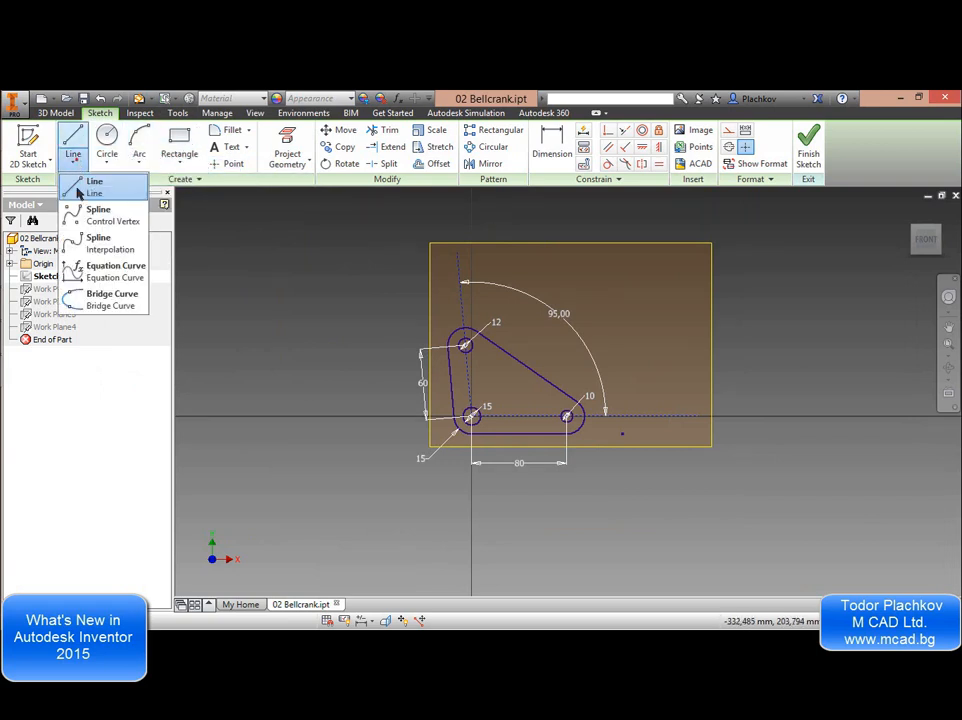
left_click(184, 160)
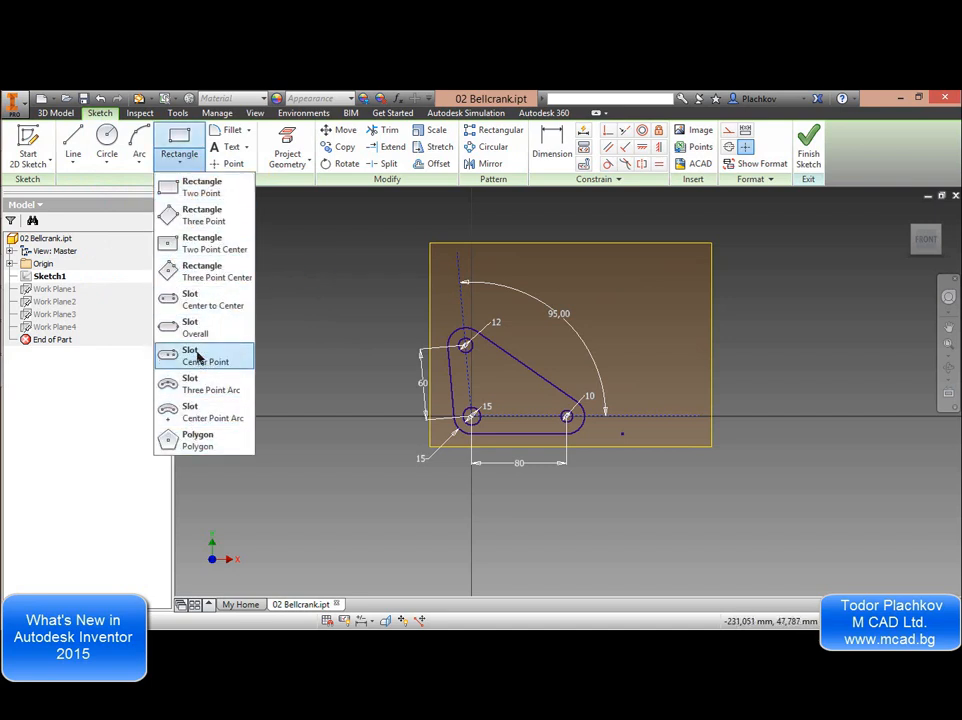
left_click(313, 257)
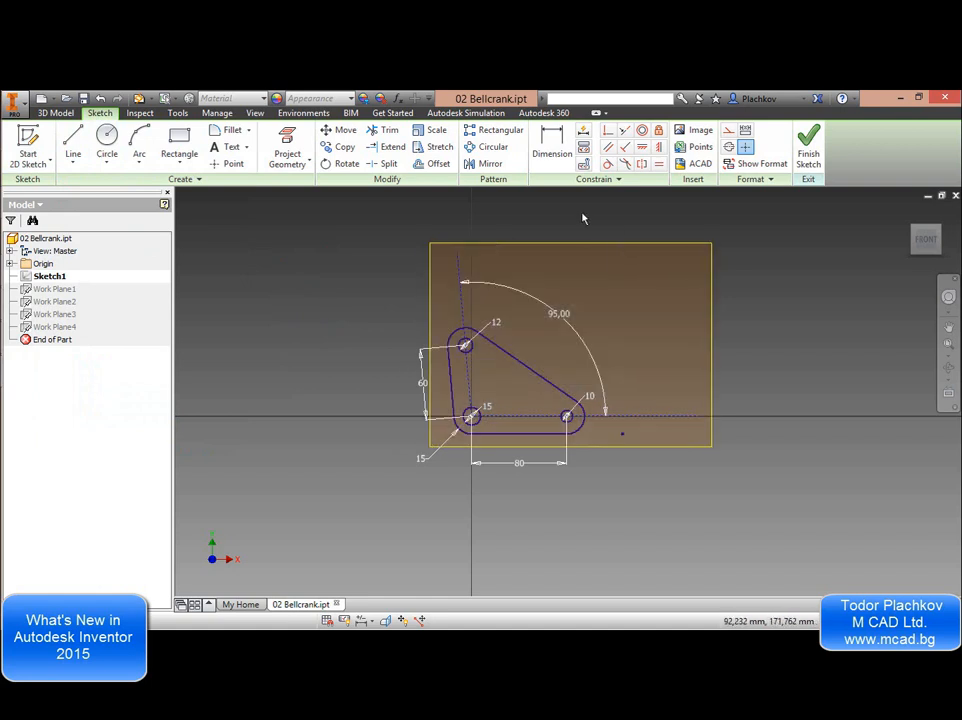
Show all constraints of the bellcrank sketch, and check the sloping edge between the two outer arcs.
scroll(606, 384, "up", 3)
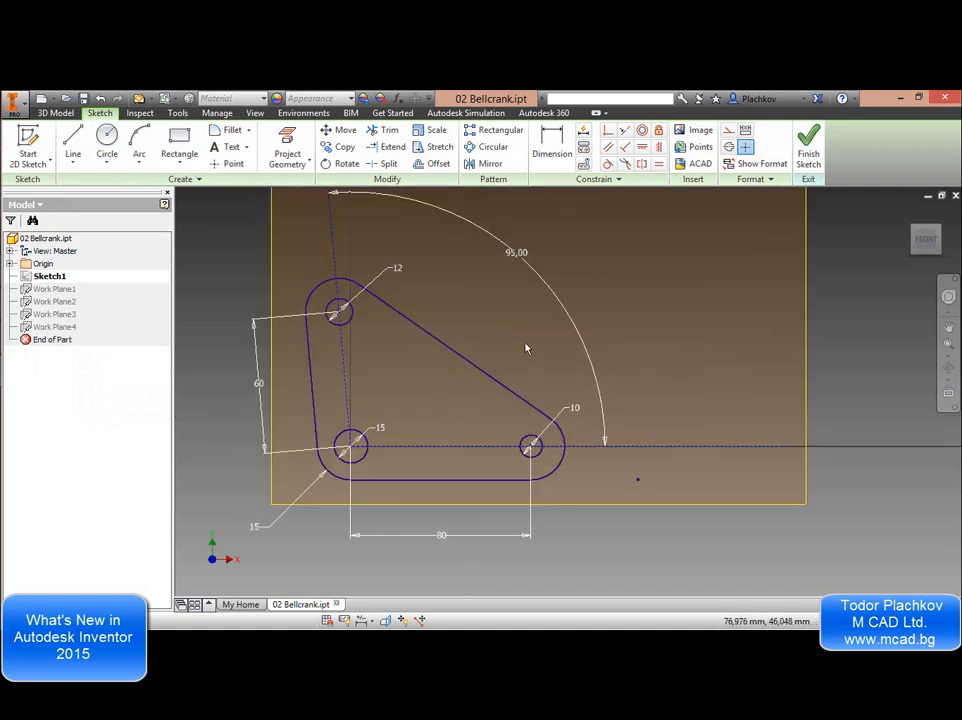
right_click(569, 250)
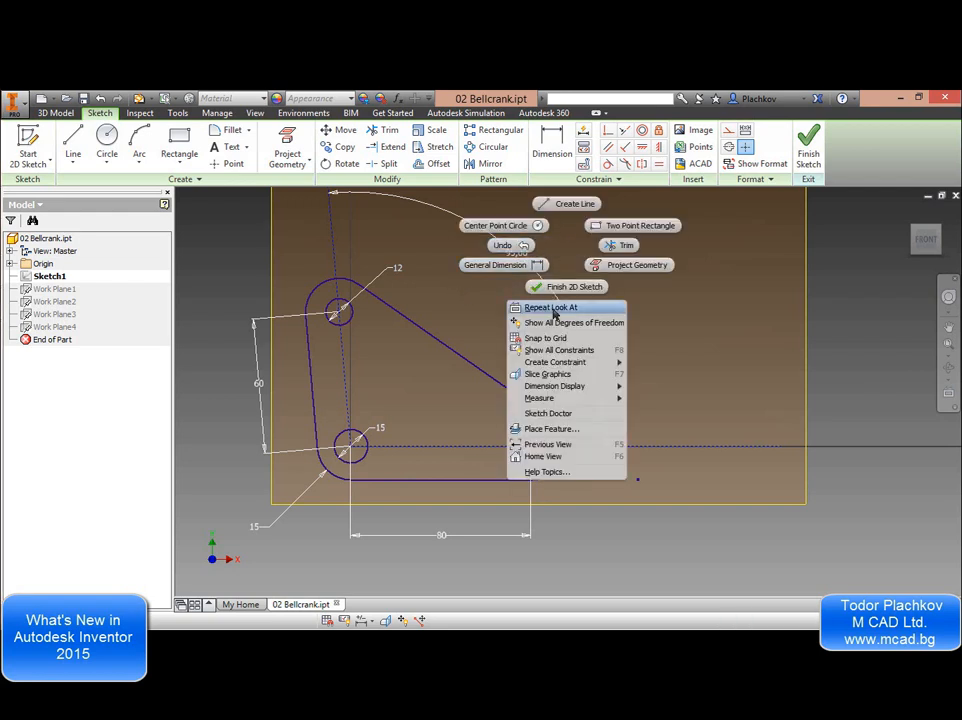
left_click(552, 350)
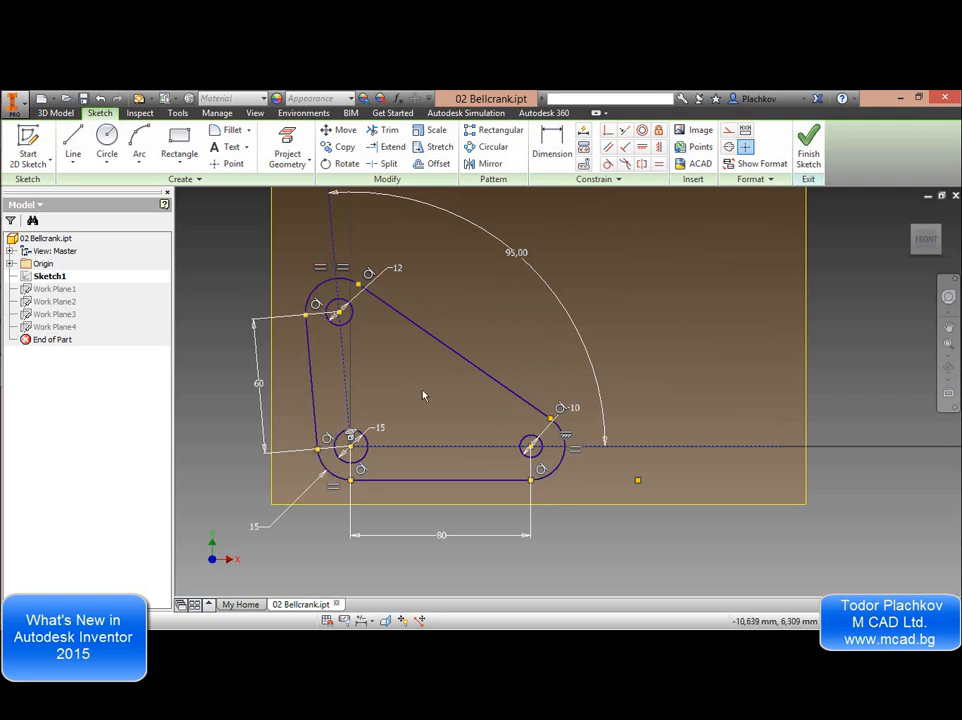
left_click(440, 340)
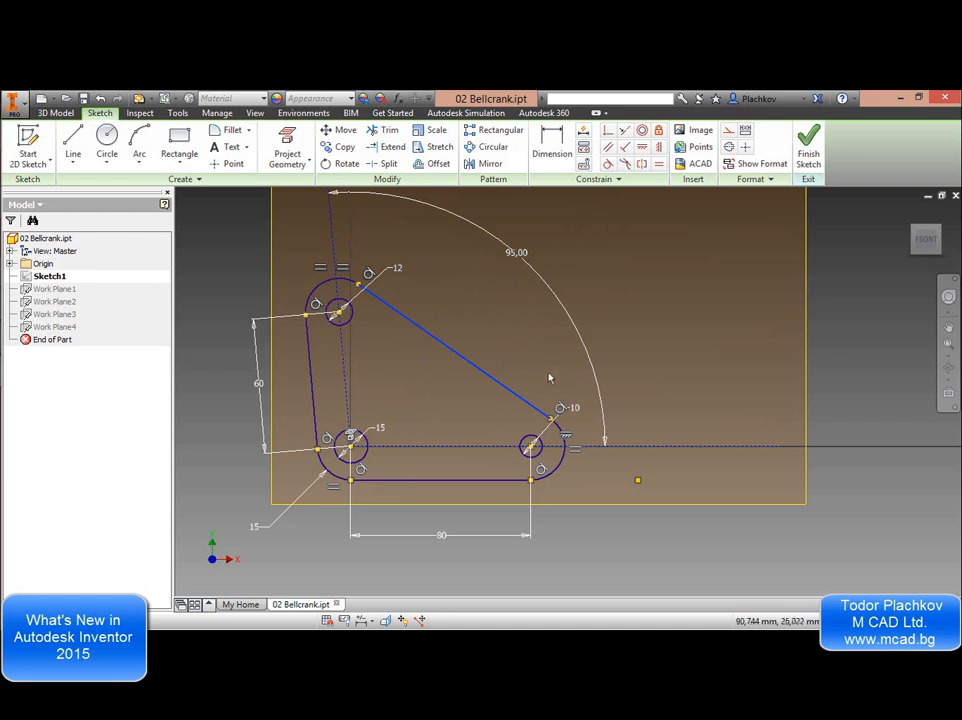
left_click(533, 350)
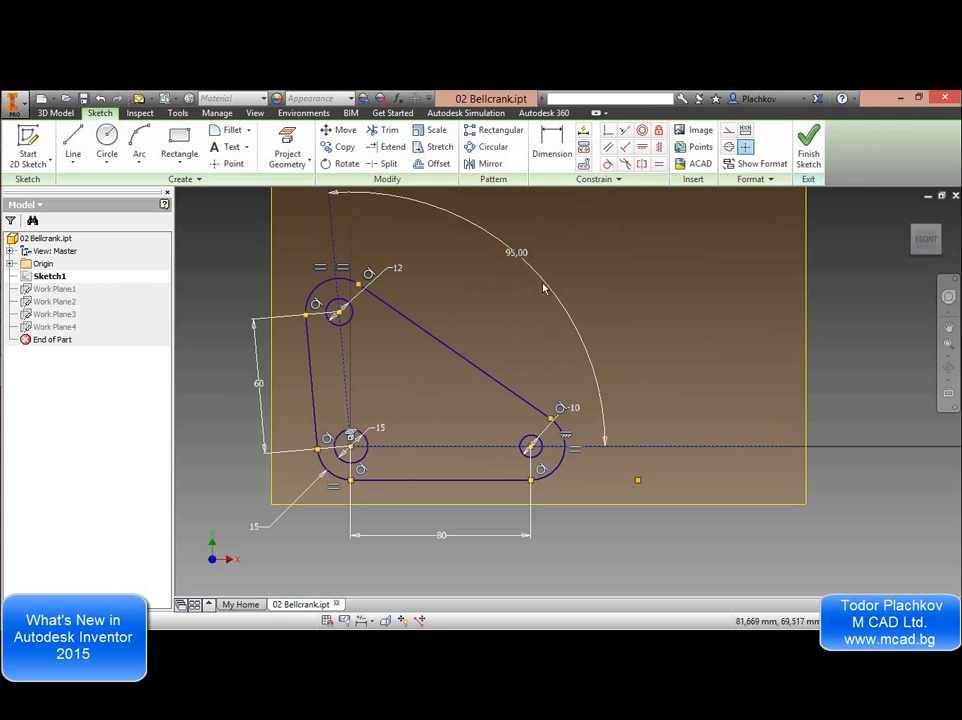
Draw a separate vertical line to the right of the bellcrank profile, clear of the existing geometry.
left_click(73, 145)
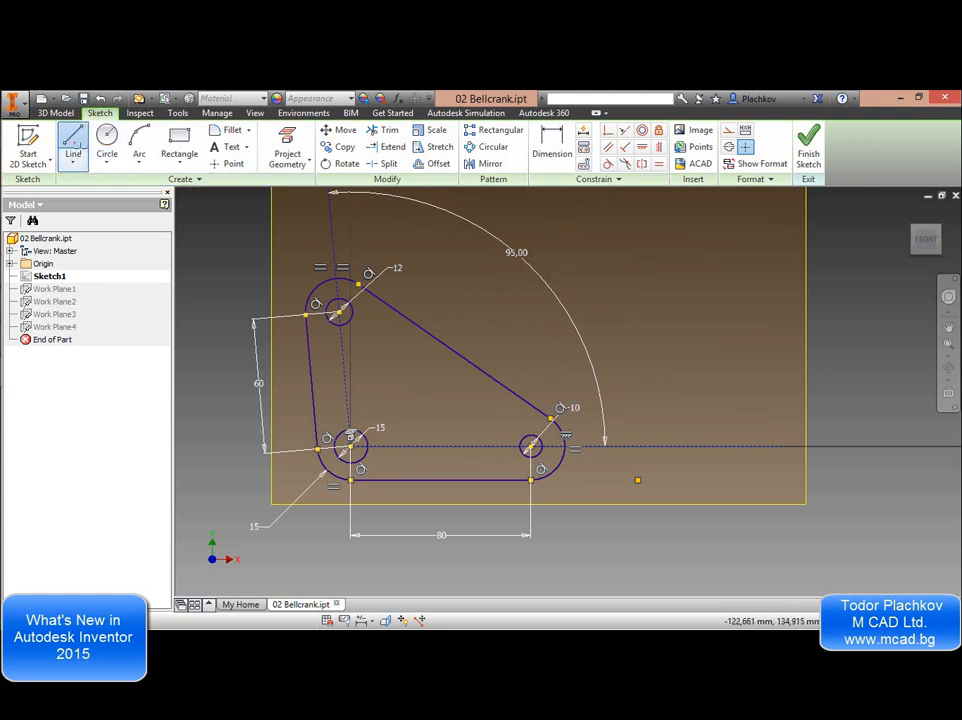
left_click(653, 218)
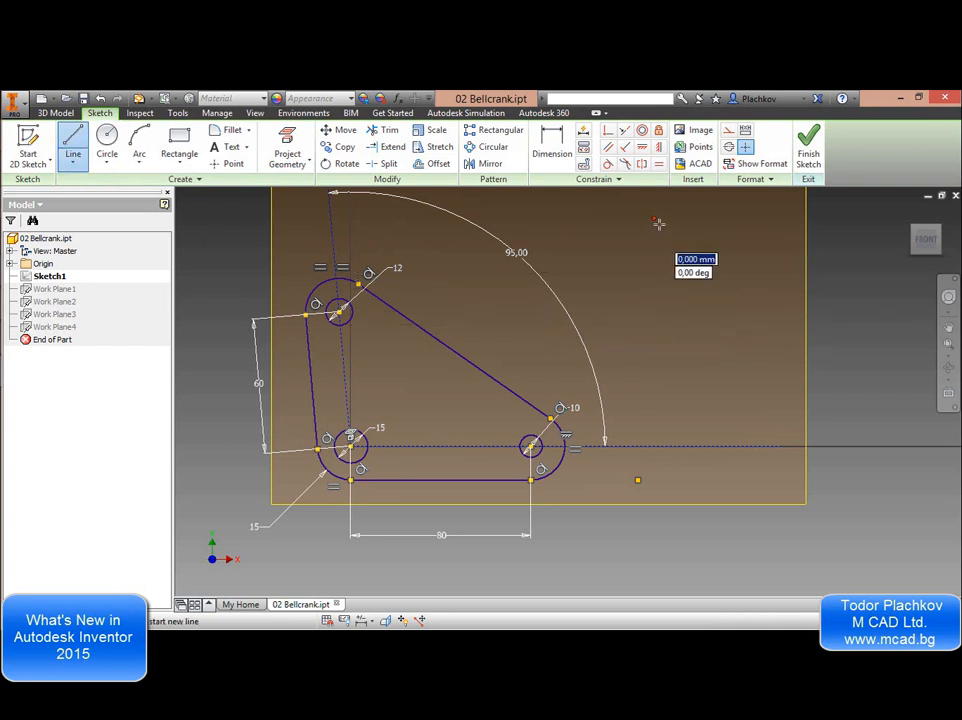
left_click(653, 407)
key("Escape")
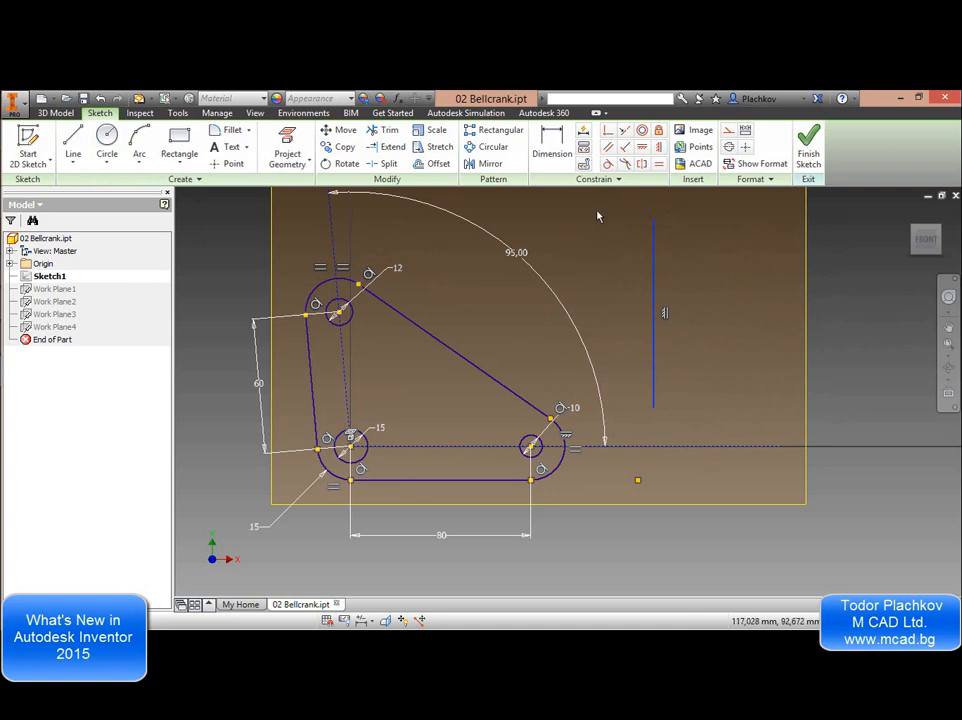
Enable Relax Mode in the constraint settings, keeping the preselected constraint types to remove during dragging.
left_click(582, 165)
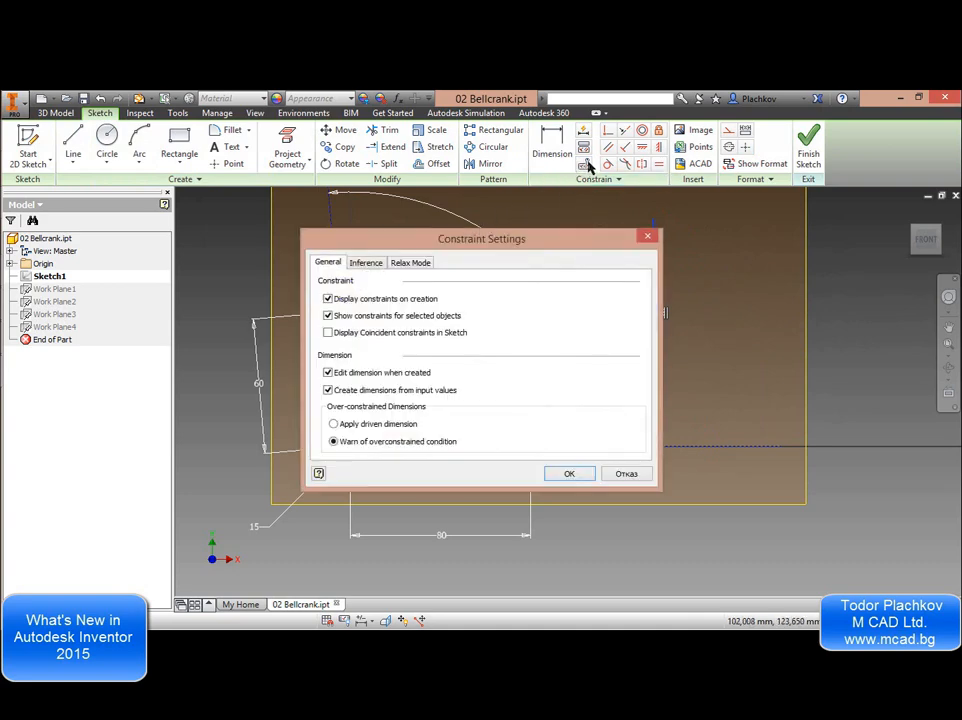
left_click(409, 263)
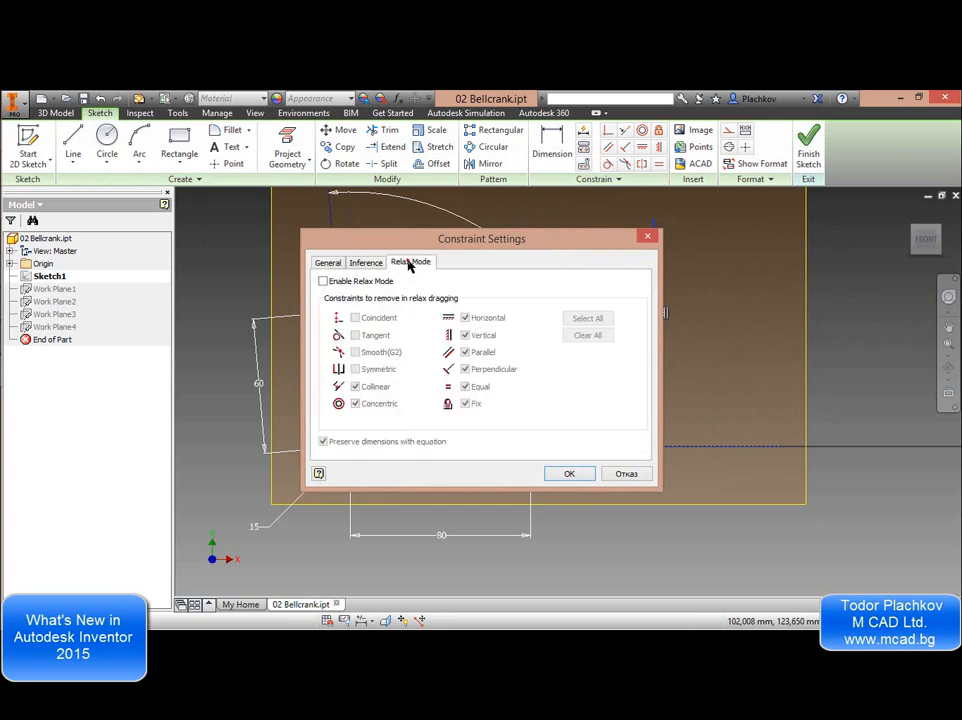
left_click(323, 283)
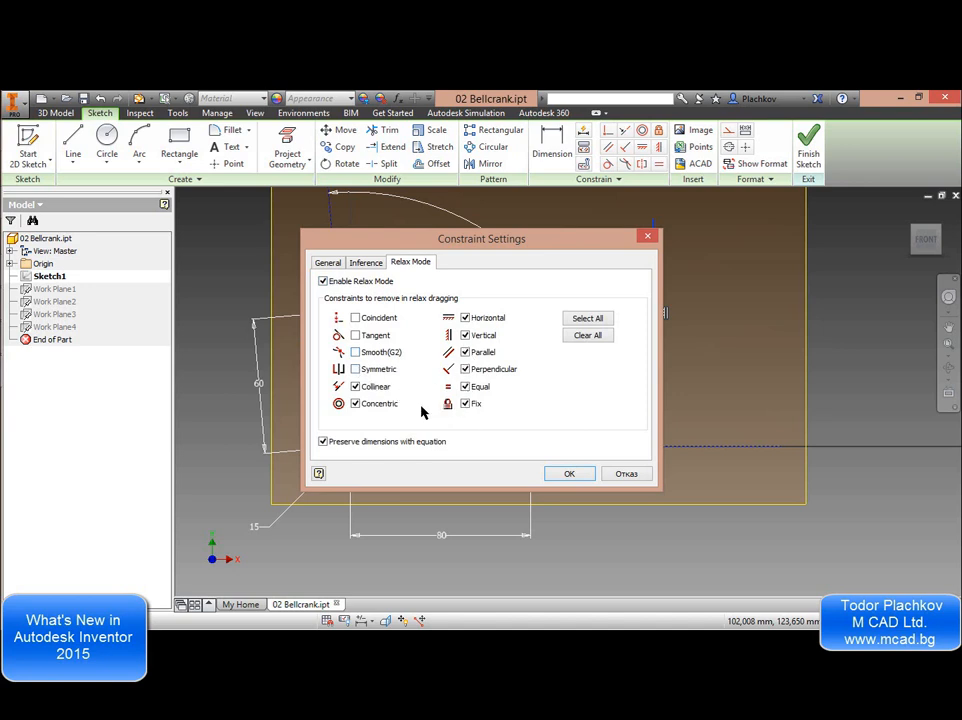
left_click(566, 474)
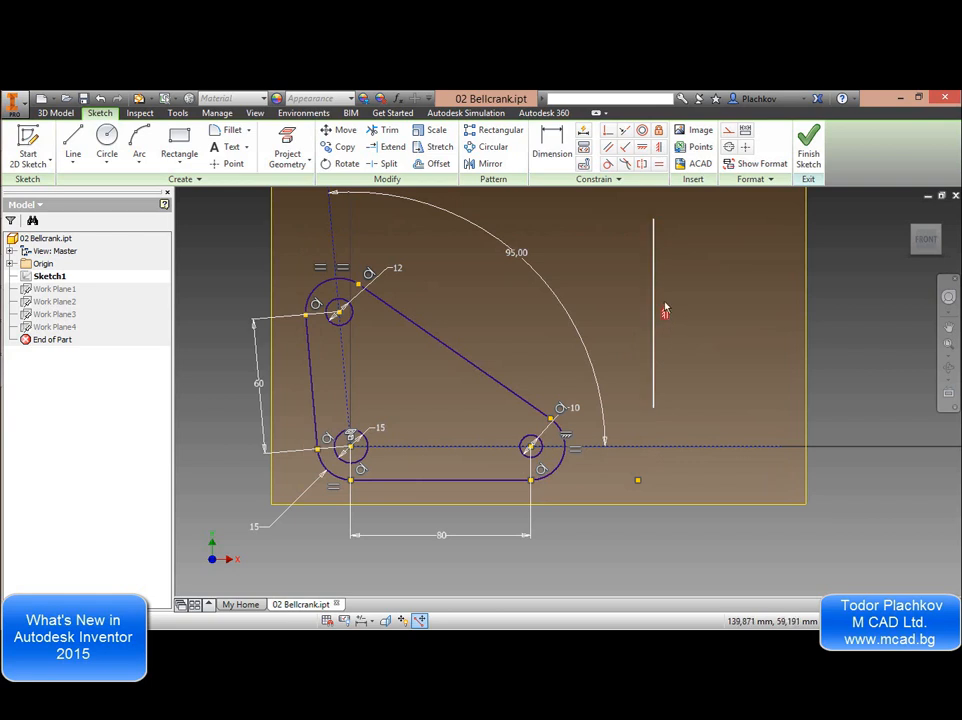
Tilt the separate vertical line by moving its upper endpoint to the right and slightly down.
left_click_drag(653, 219, 782, 265)
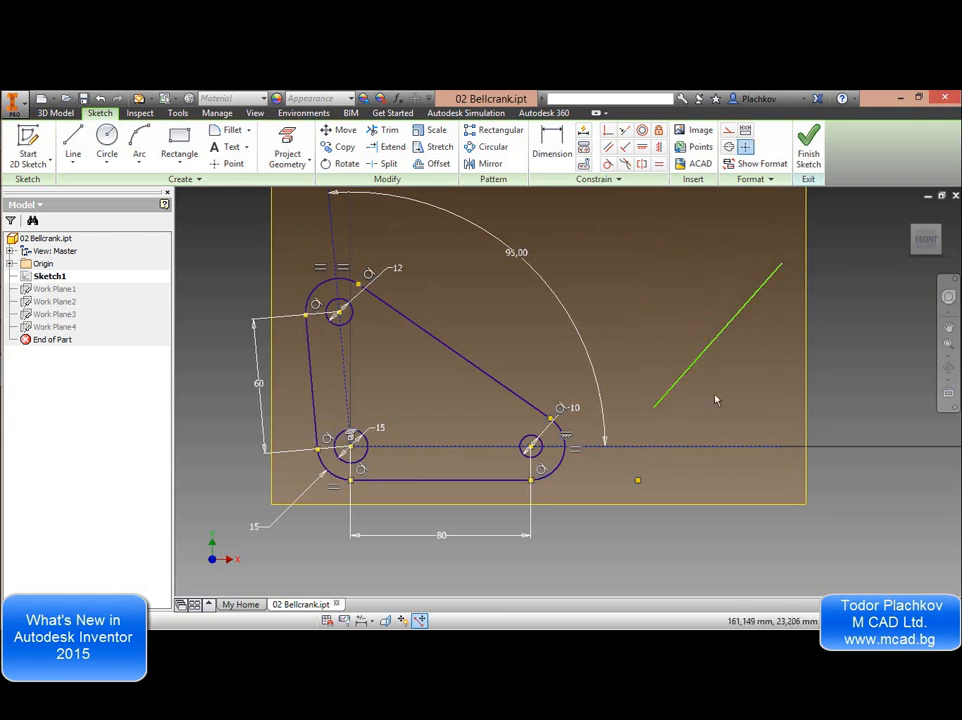
left_click(703, 353)
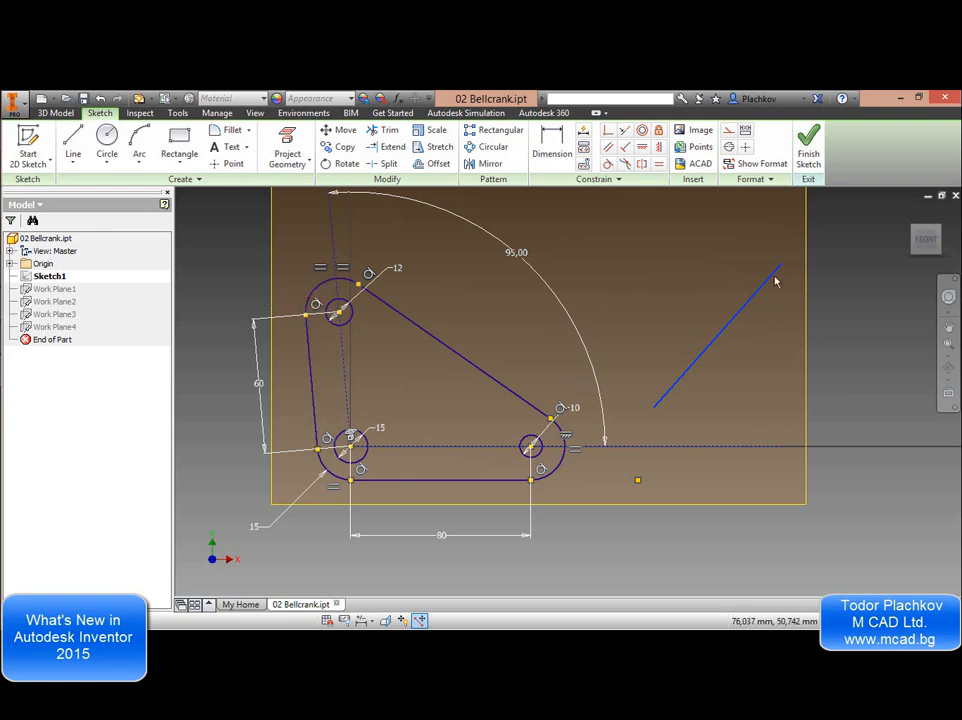
Review the relax mode, inference and general options in the constraint settings, then clear the line selection.
left_click(554, 176)
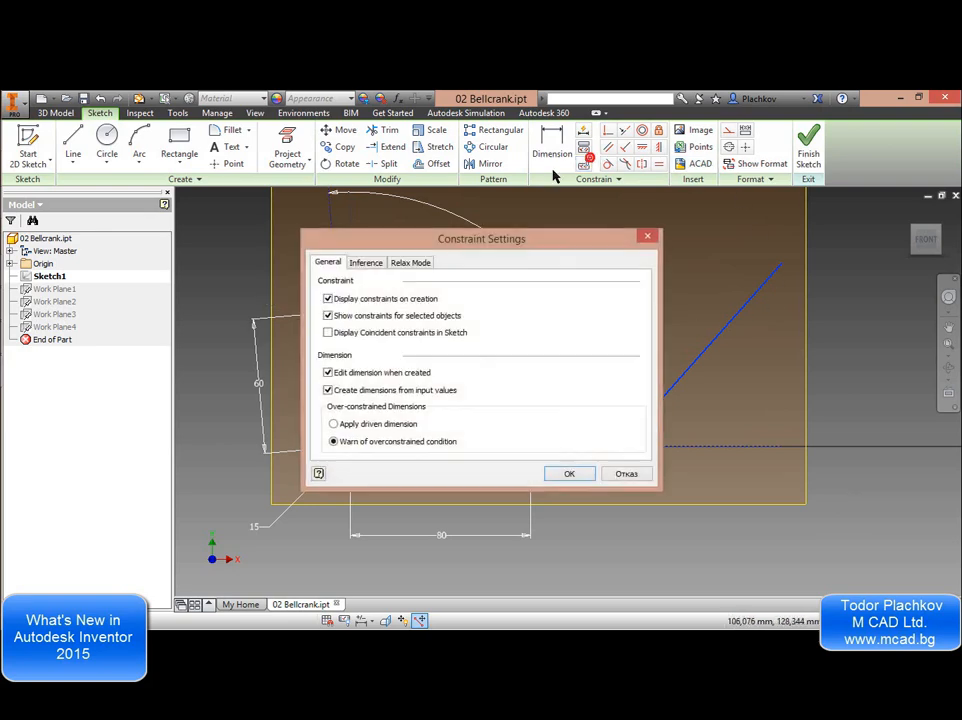
left_click(410, 261)
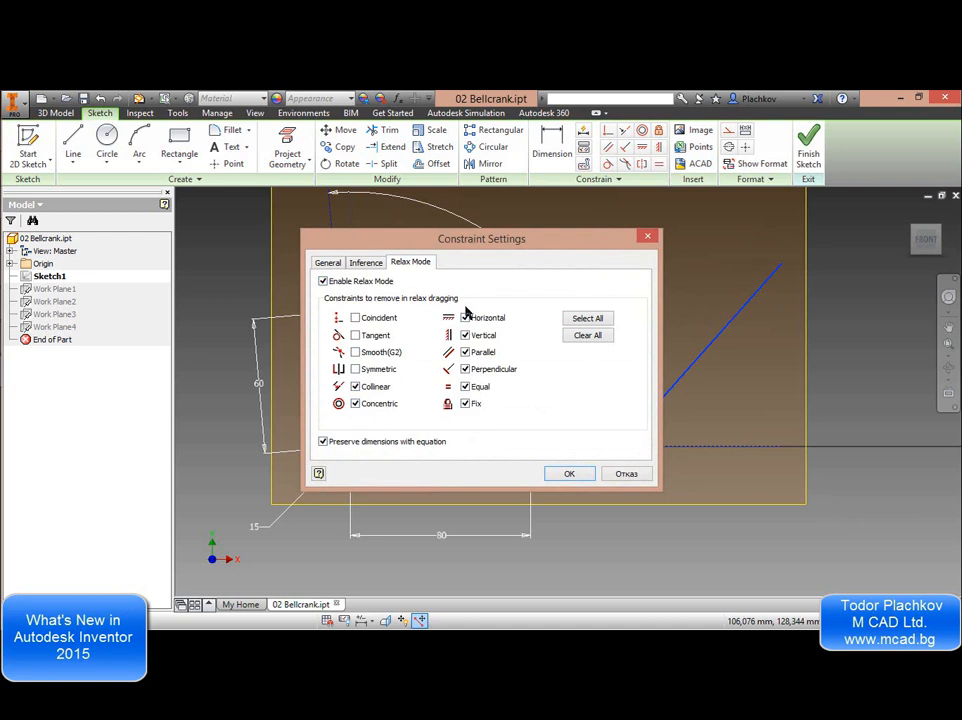
left_click(364, 263)
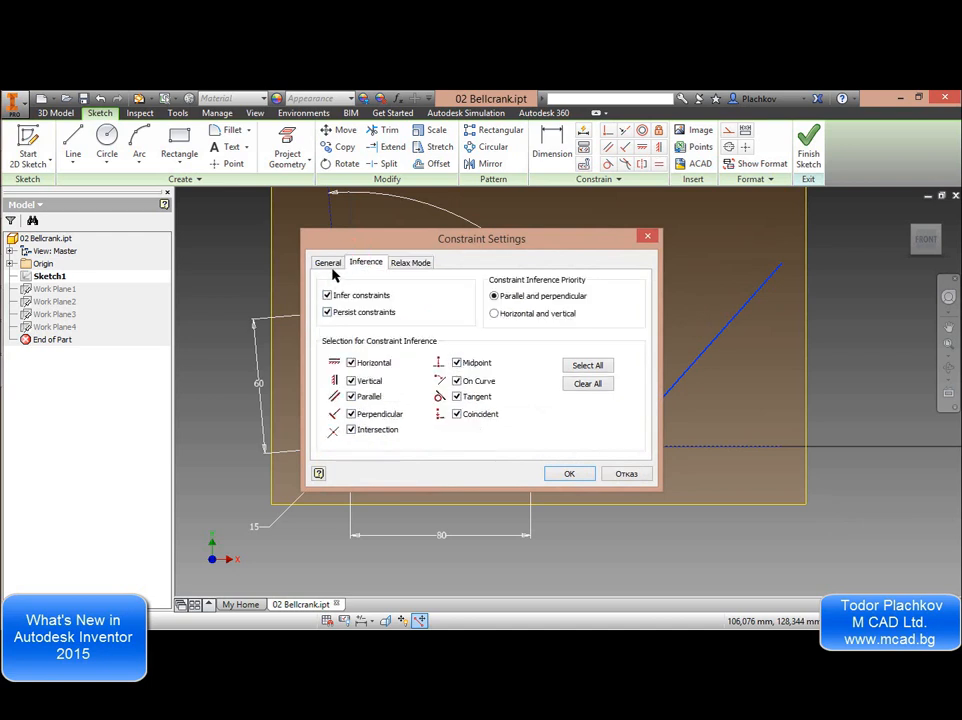
left_click(329, 263)
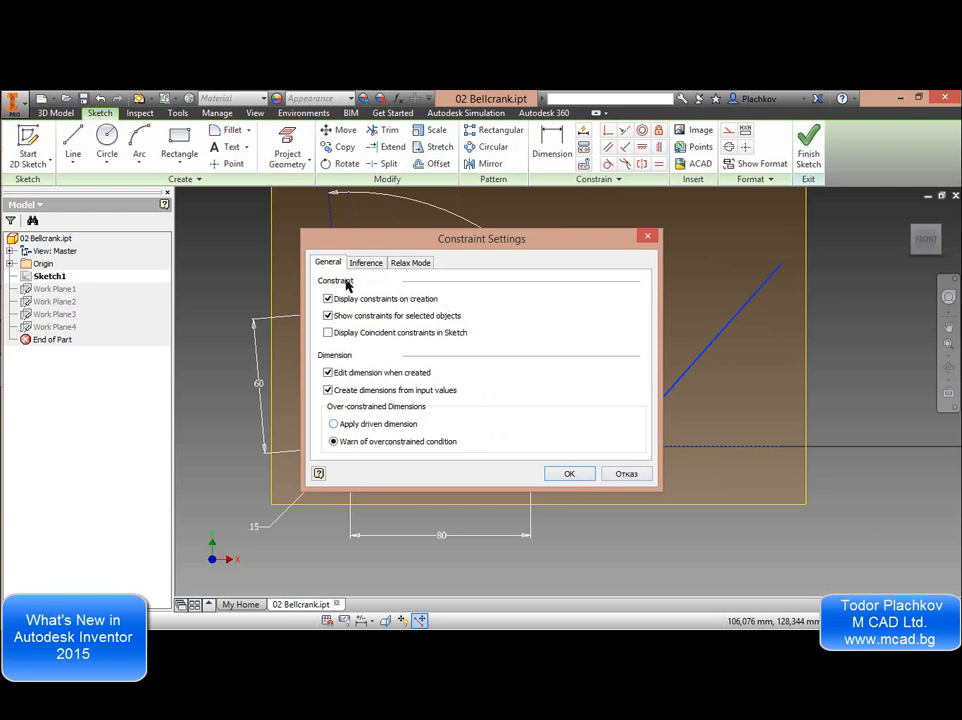
left_click(572, 474)
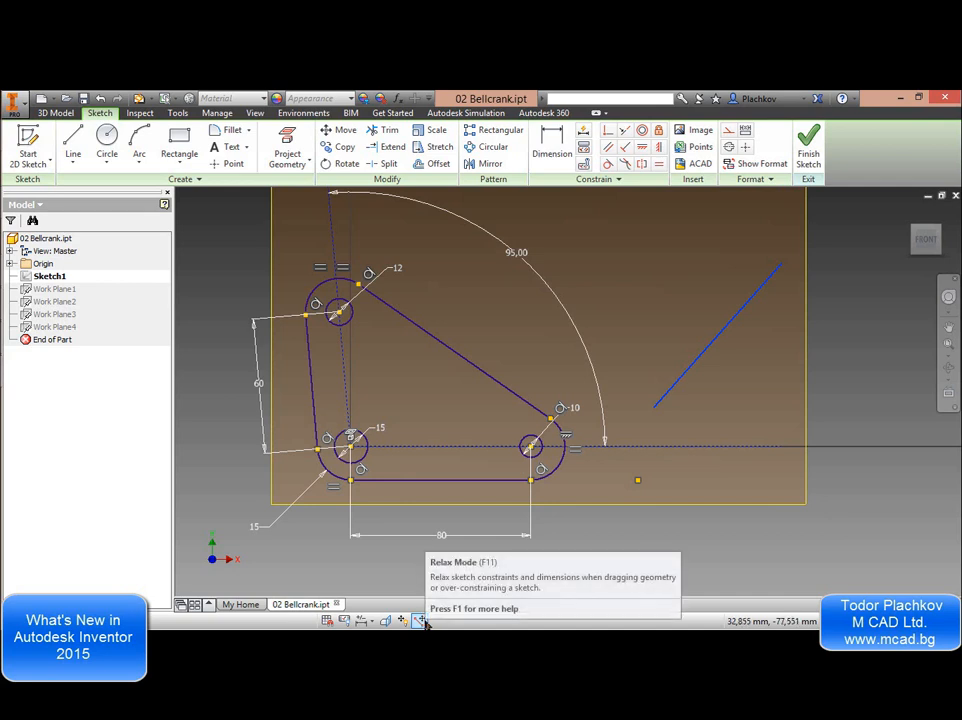
left_click(420, 621)
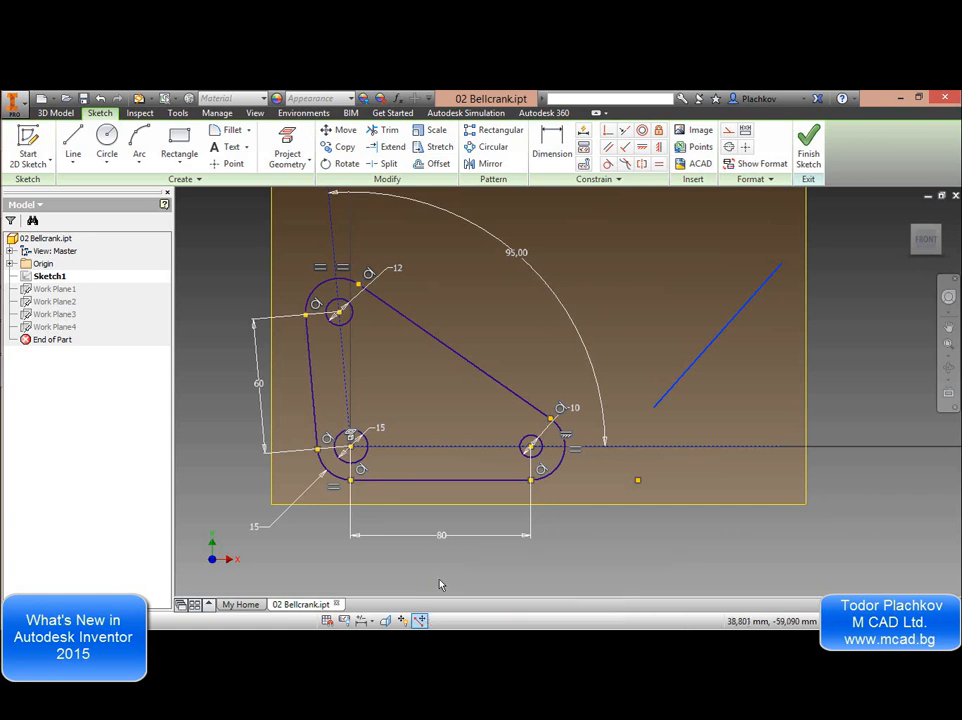
left_click(481, 345)
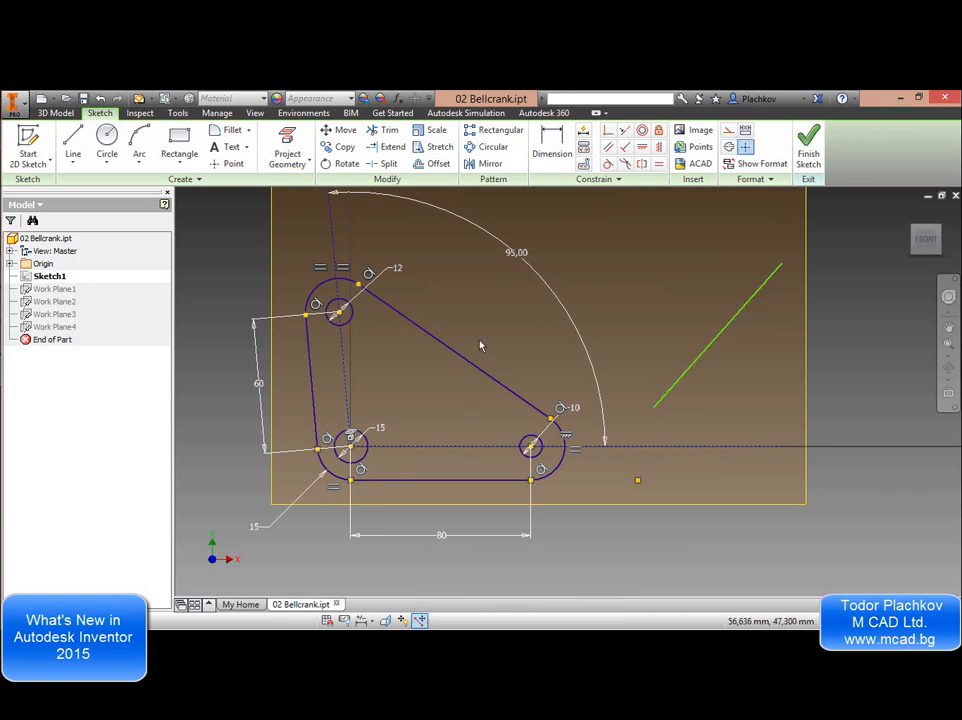
In the Part35 sketch, draw a line from the virtual intersection of the extended line and arc down to the right.
mouse_move(2, 168)
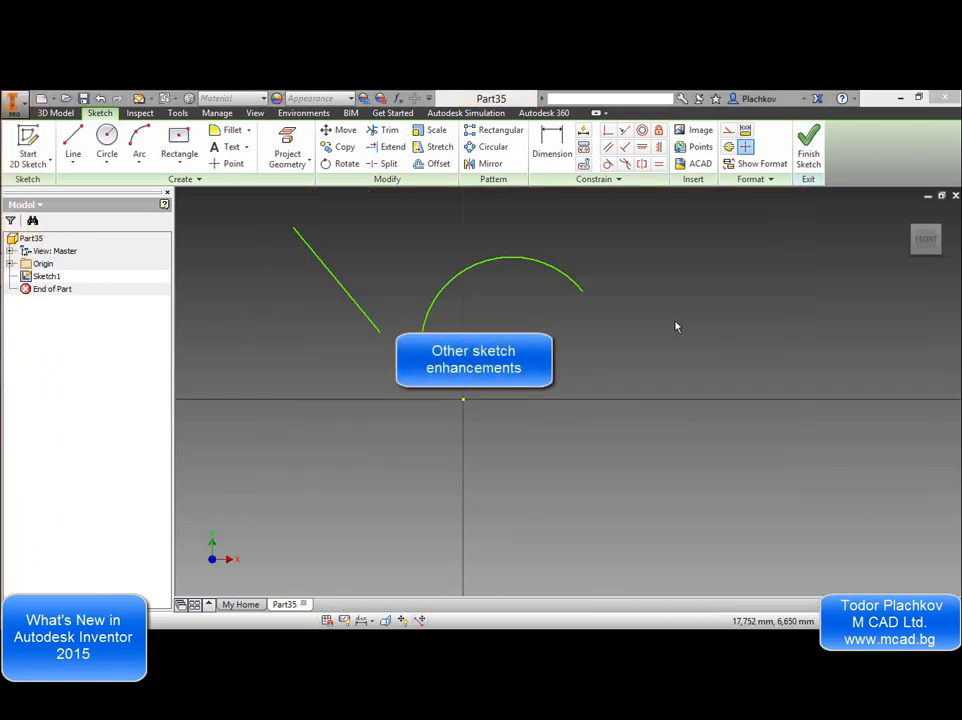
left_click(73, 140)
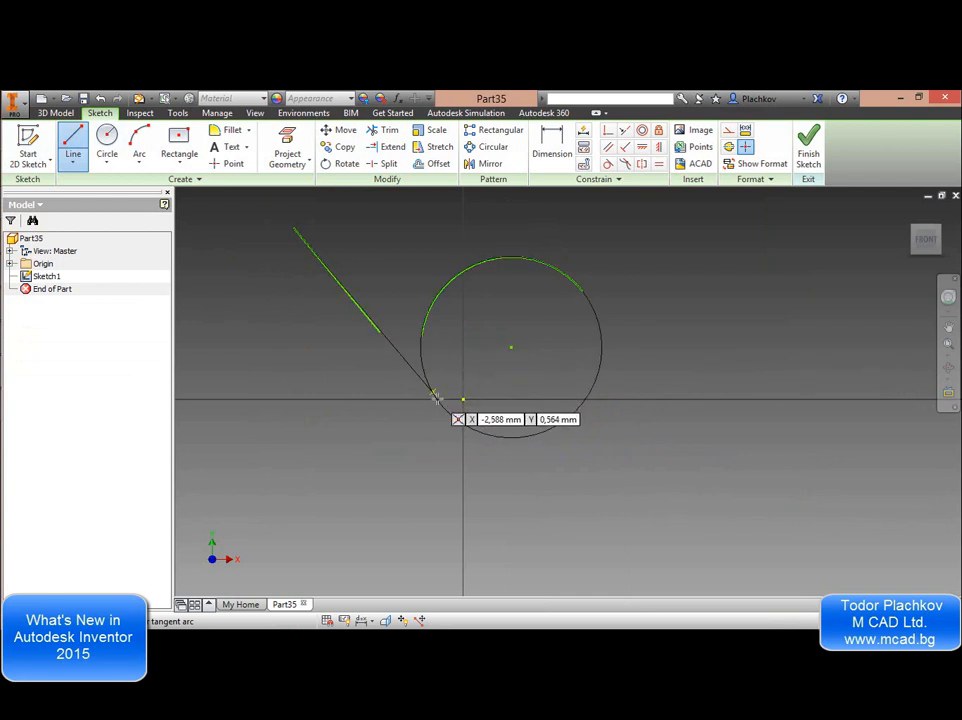
left_click(434, 395)
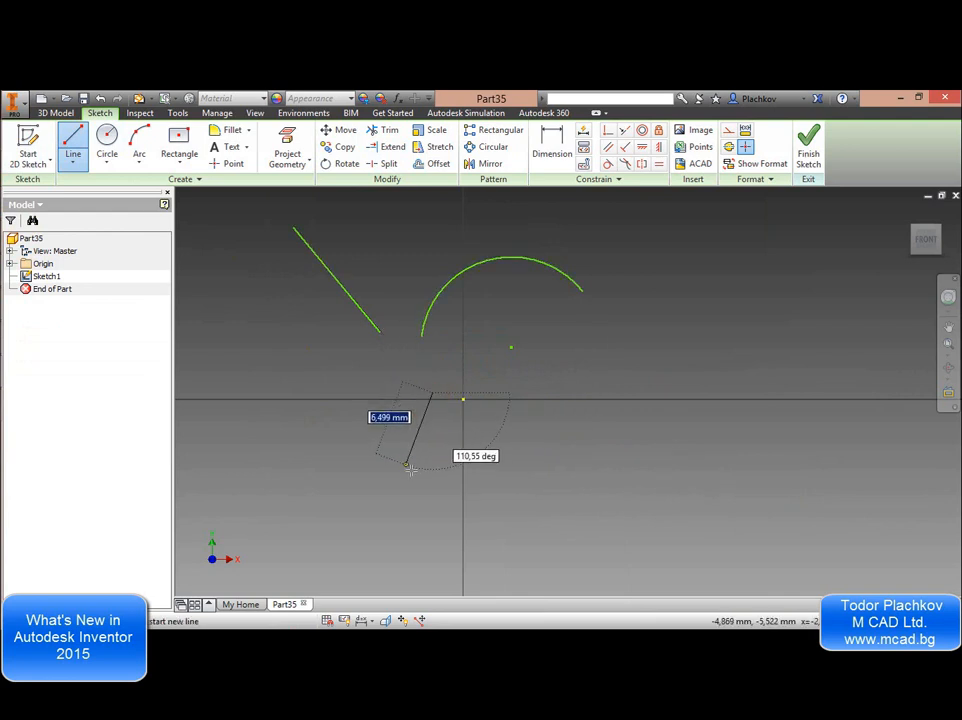
left_click(478, 484)
key("Escape")
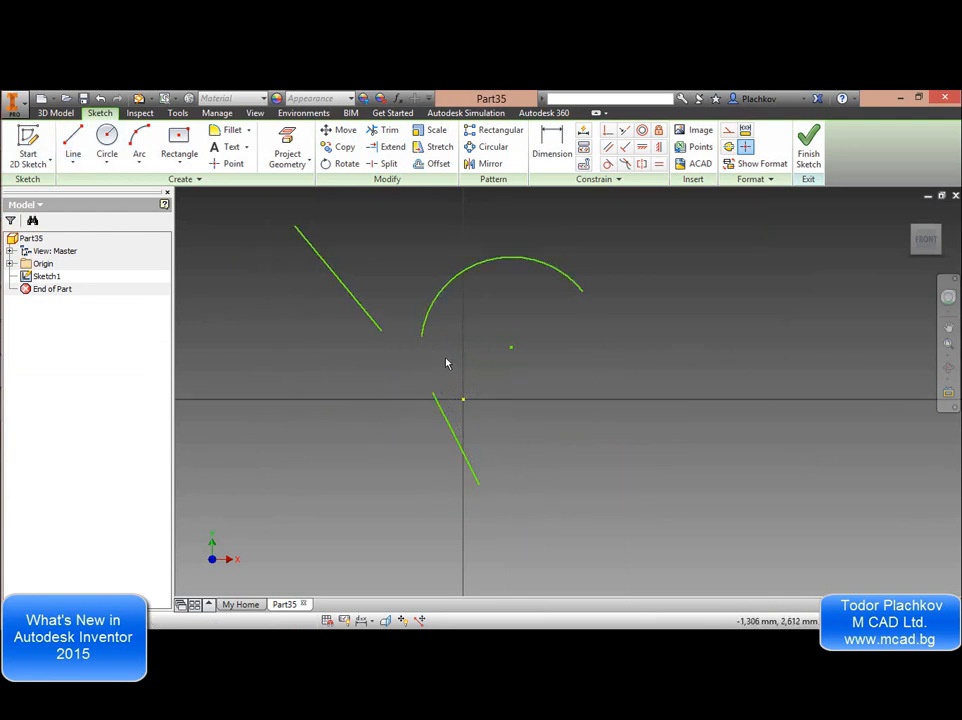
Move the arc's left endpoint upward, and shift the new line's upper endpoint down to the left.
left_click_drag(422, 334, 418, 267)
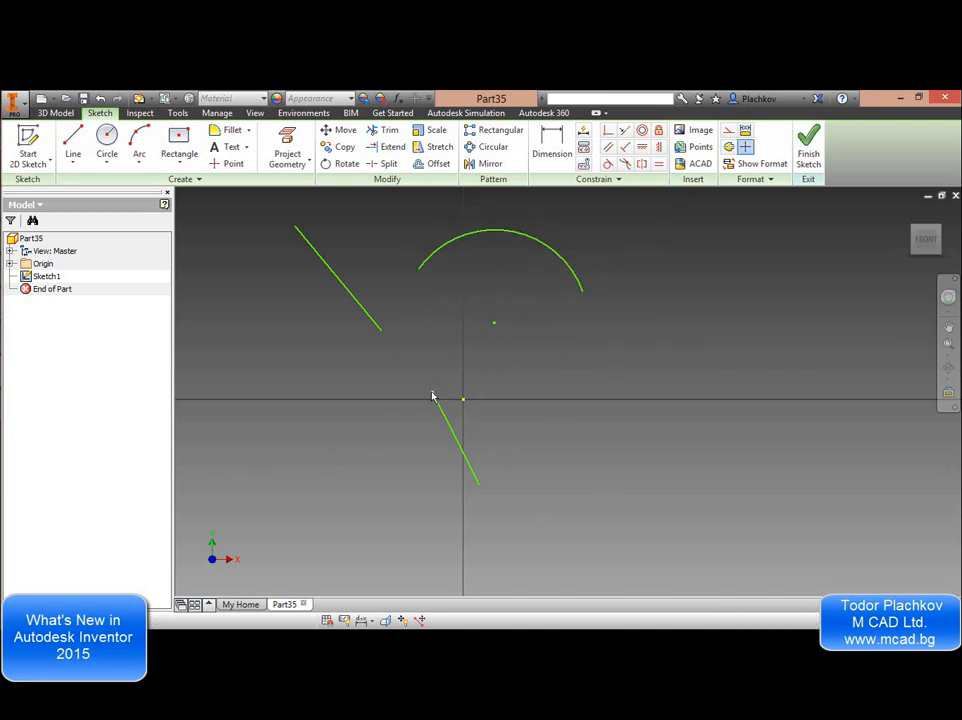
mouse_move(432, 396)
left_mouse_down()
mouse_move(419, 406)
mouse_move(425, 421)
mouse_move(412, 453)
mouse_move(432, 470)
mouse_move(418, 485)
mouse_move(395, 436)
mouse_move(419, 350)
mouse_move(444, 325)
mouse_move(365, 437)
mouse_move(429, 382)
mouse_move(453, 346)
mouse_move(373, 419)
left_mouse_up()
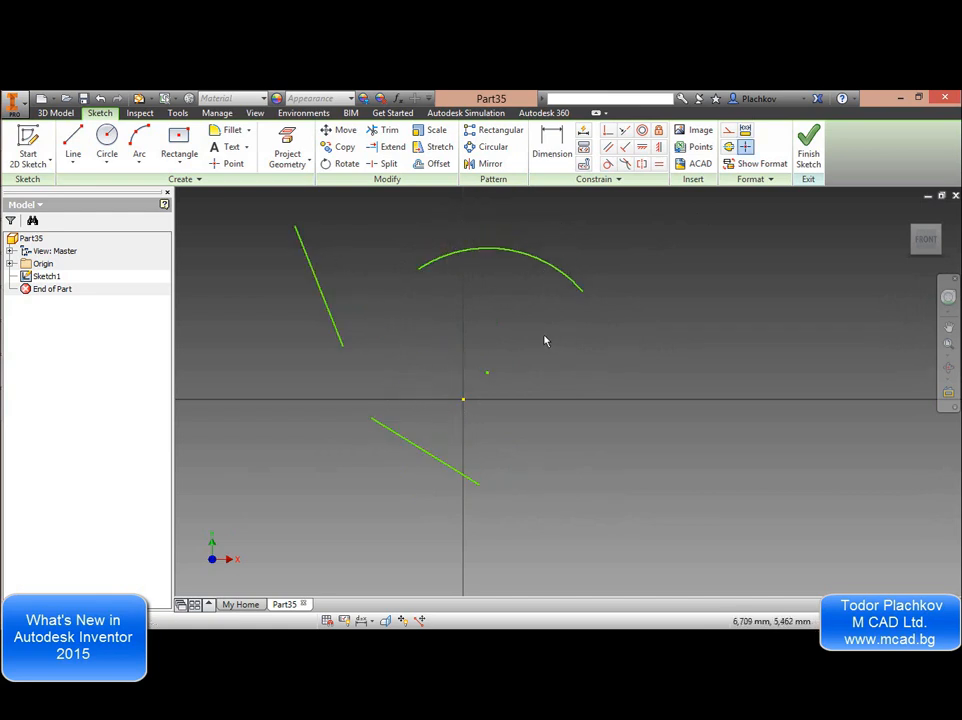
Undo the last sketch geometry move and review the general constraint settings without changing them.
key("ctrl+z")
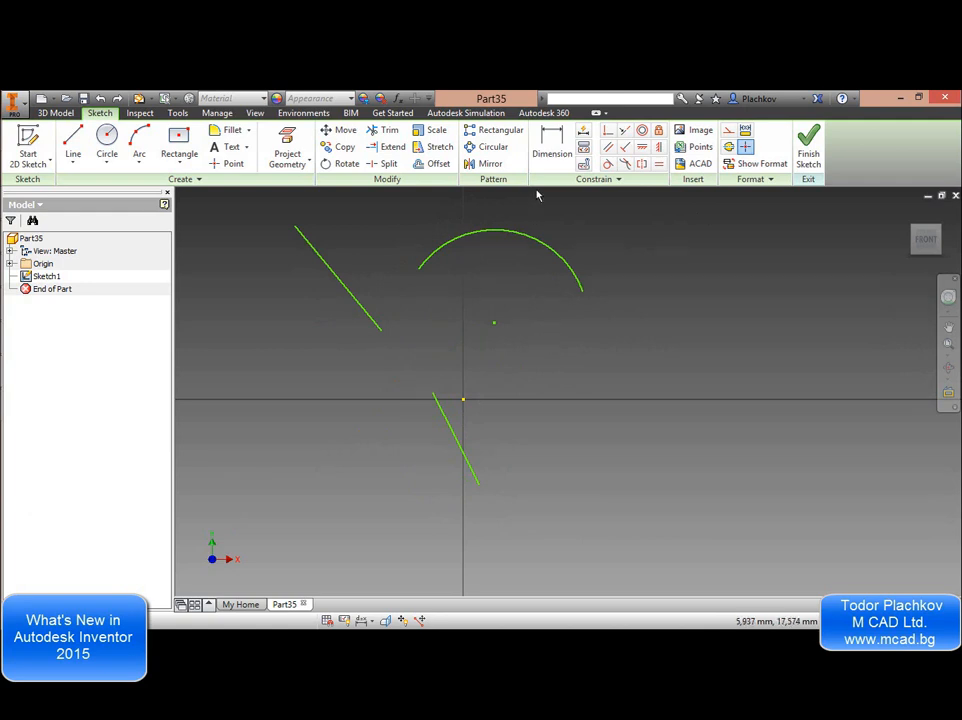
left_click(582, 168)
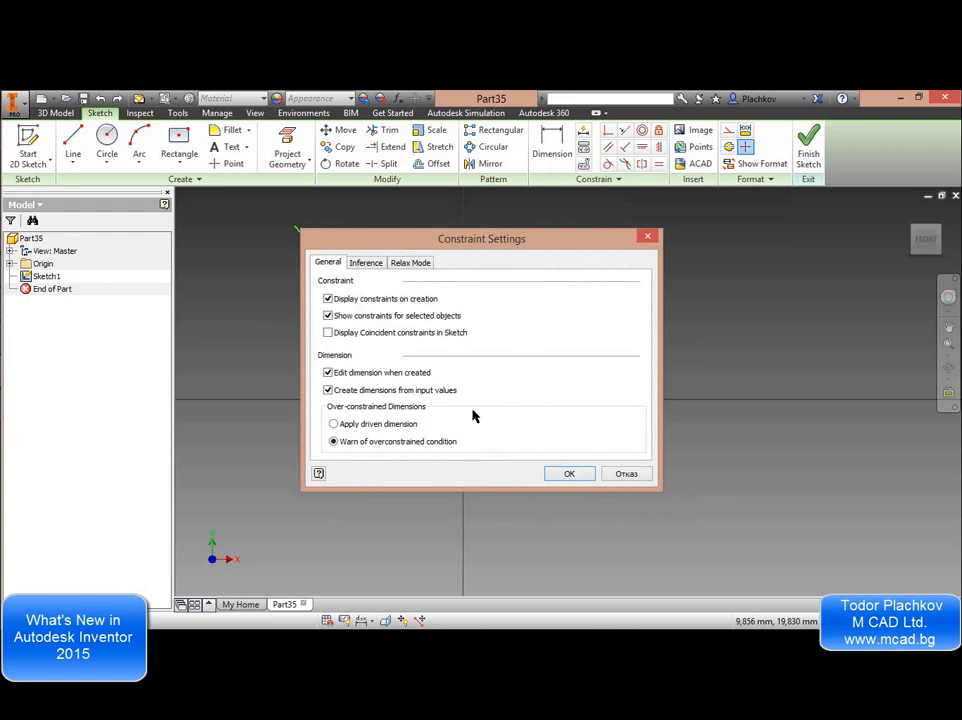
left_click(632, 473)
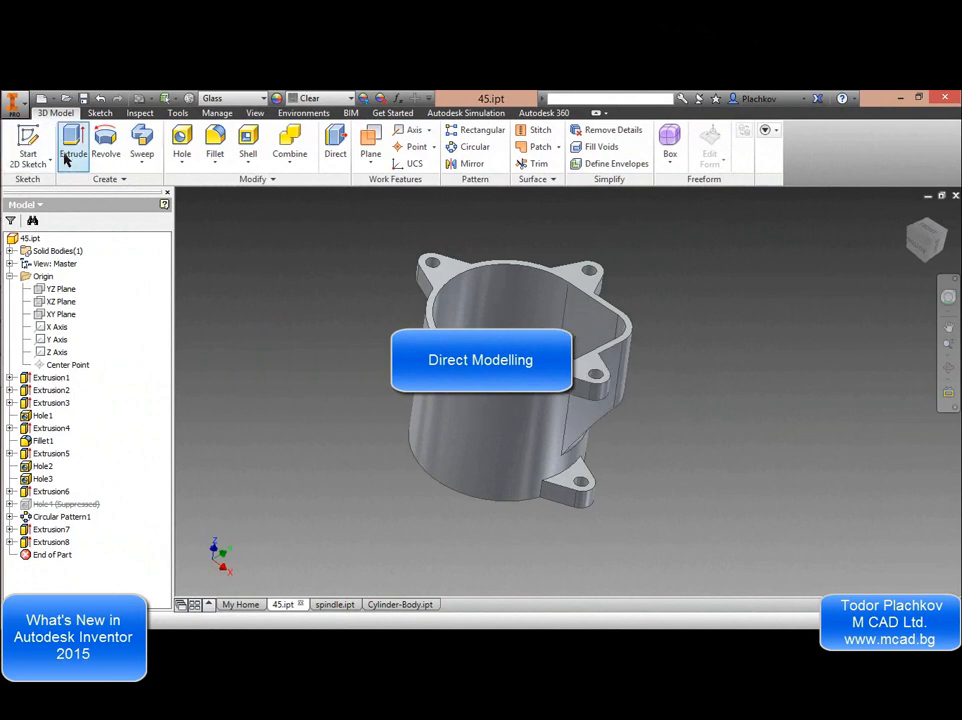
left_click(140, 162)
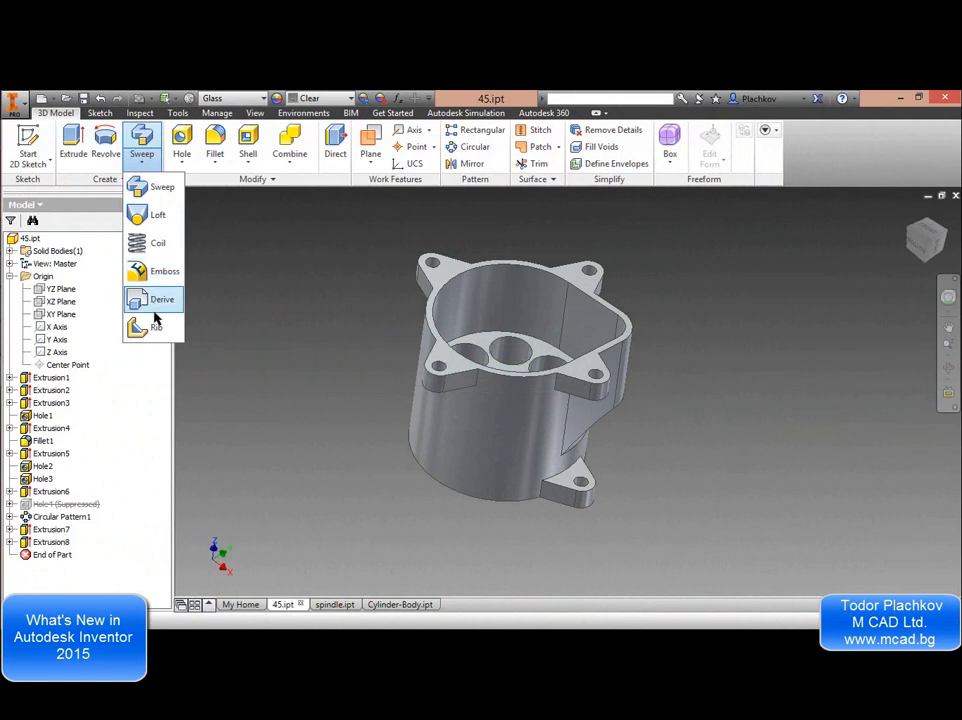
left_click(183, 163)
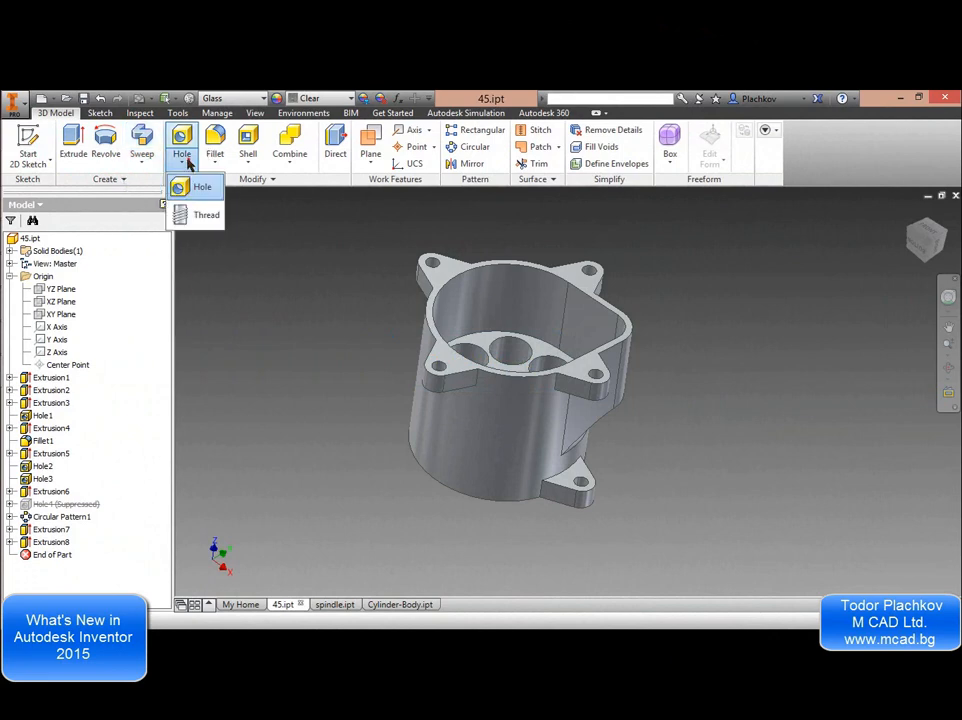
left_click(215, 160)
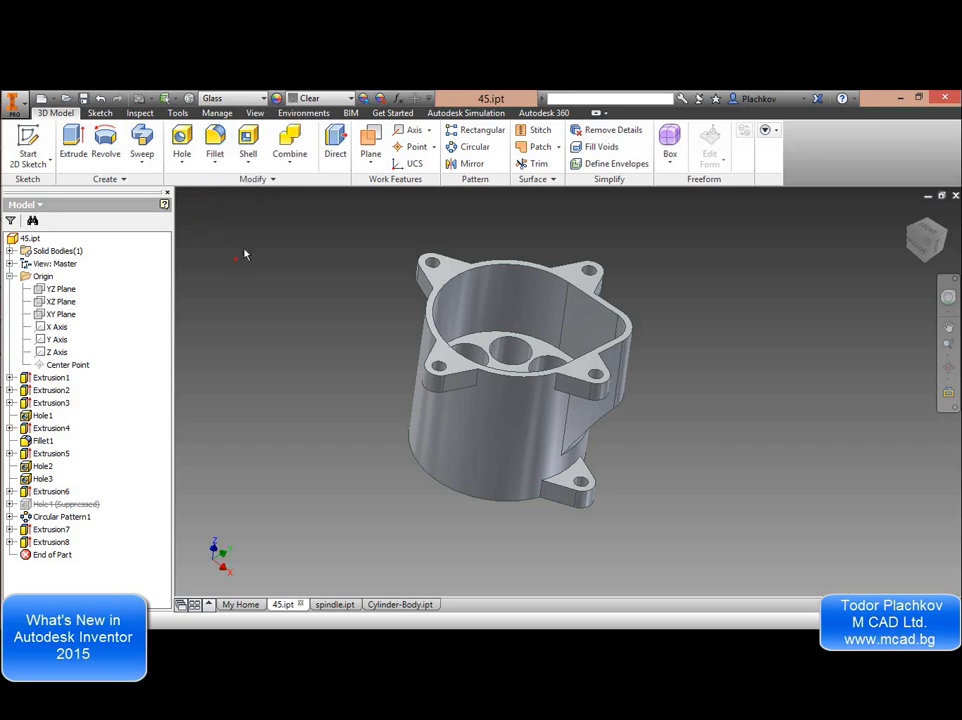
left_click(248, 165)
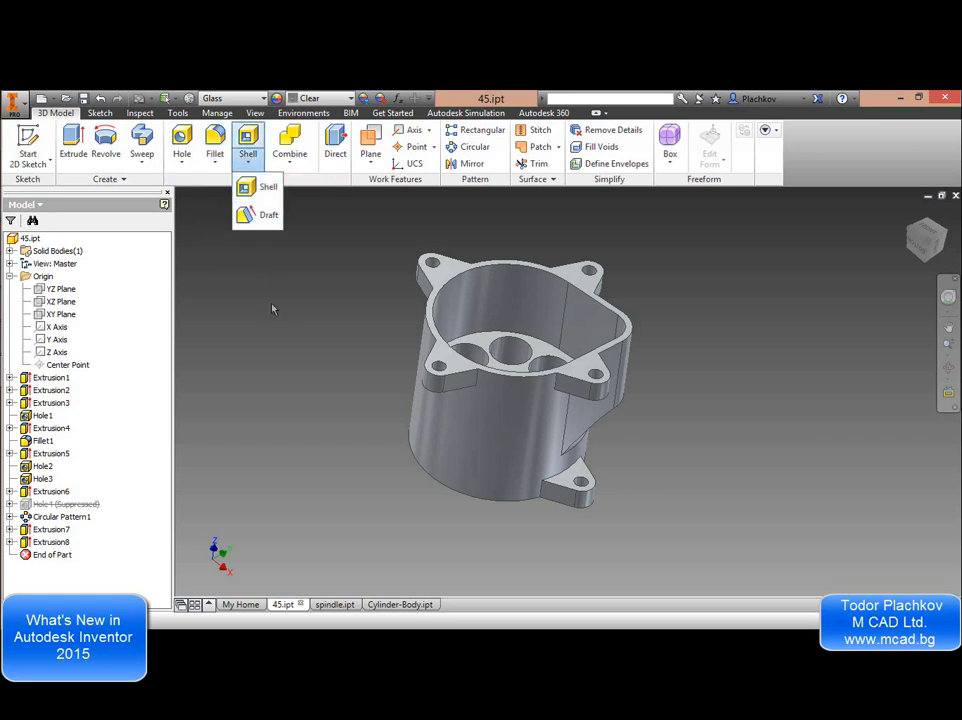
left_click(292, 166)
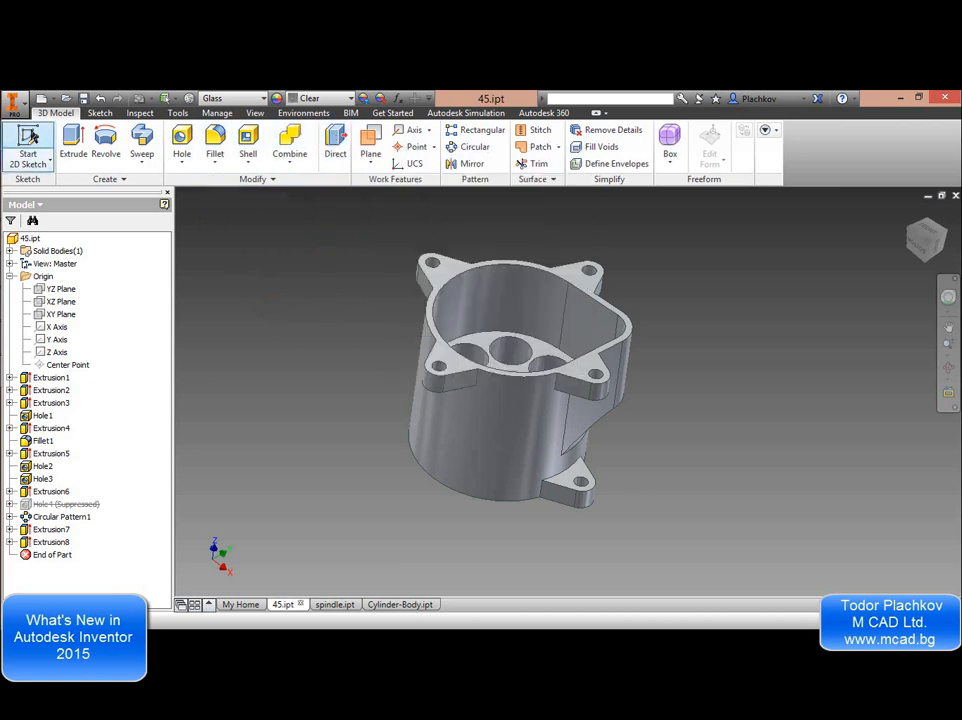
left_click(28, 145)
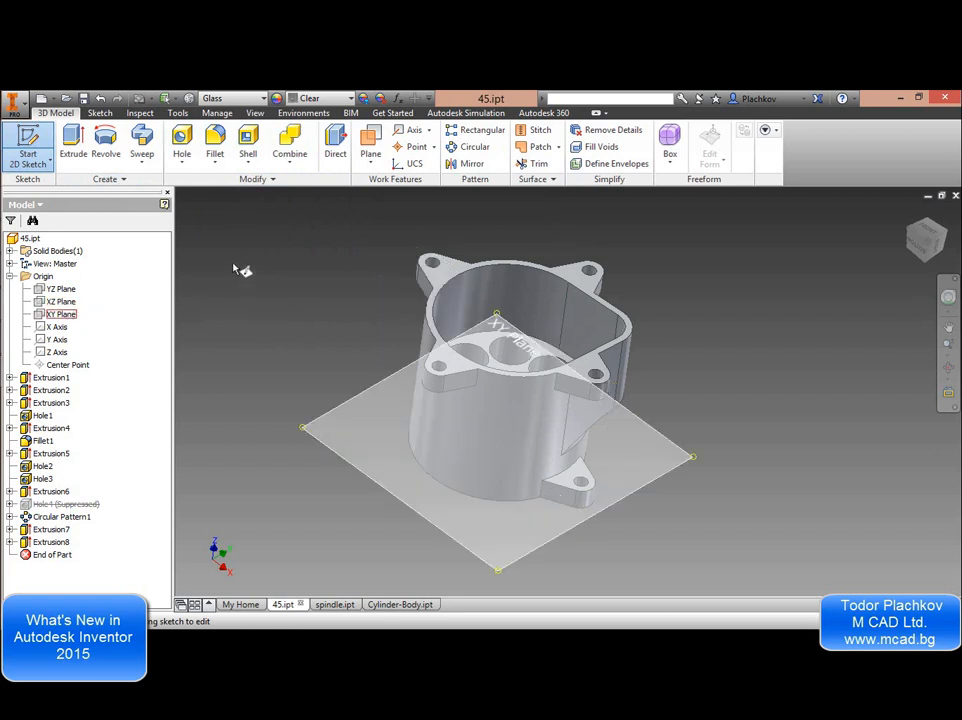
key("Escape")
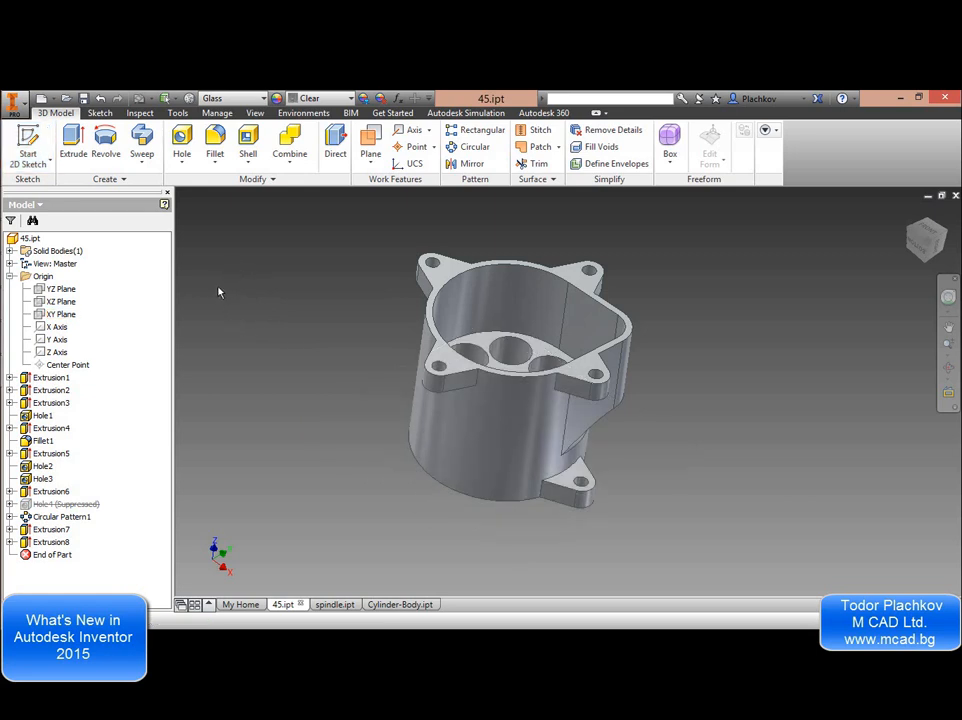
Move the upper rim face of the 45.ipt housing upward by 20 mm with Direct edit.
left_click(324, 137)
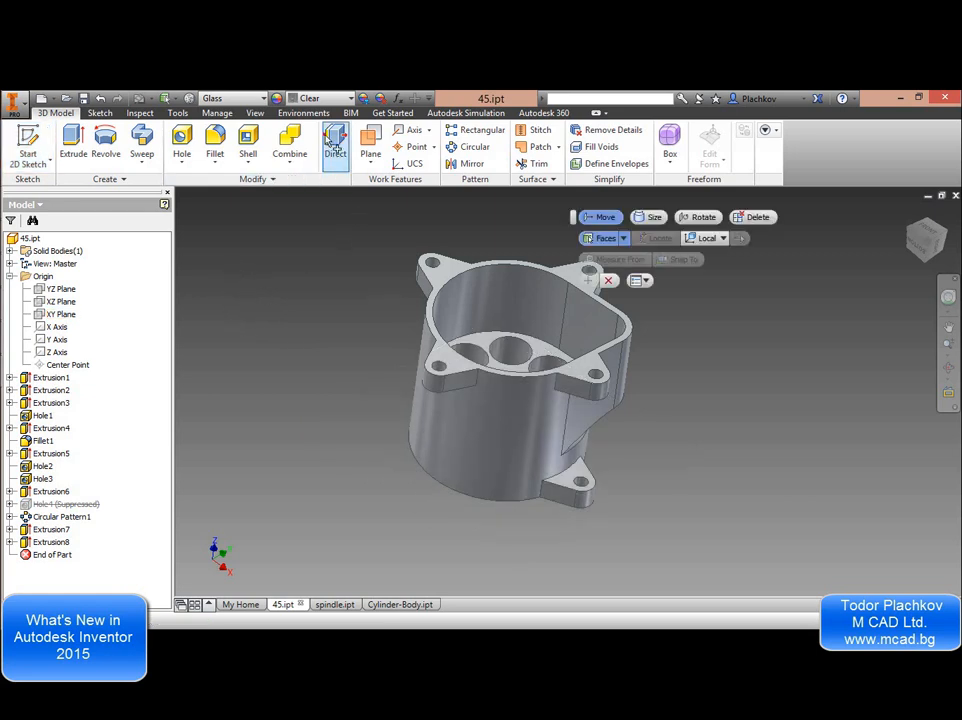
left_click(452, 264)
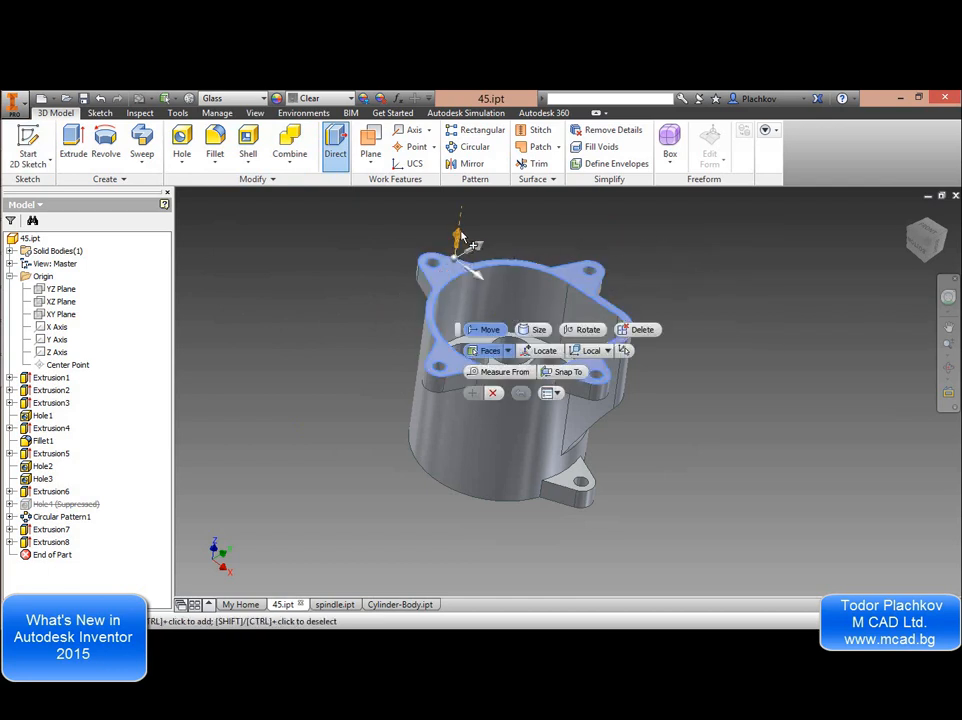
left_click_drag(463, 235, 494, 213)
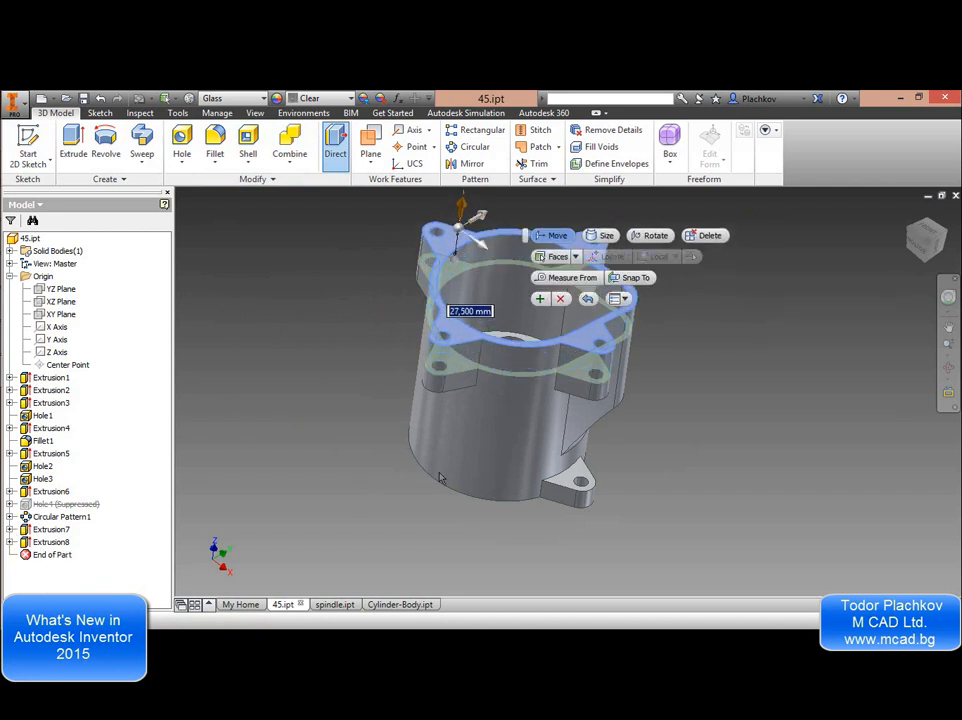
type("20")
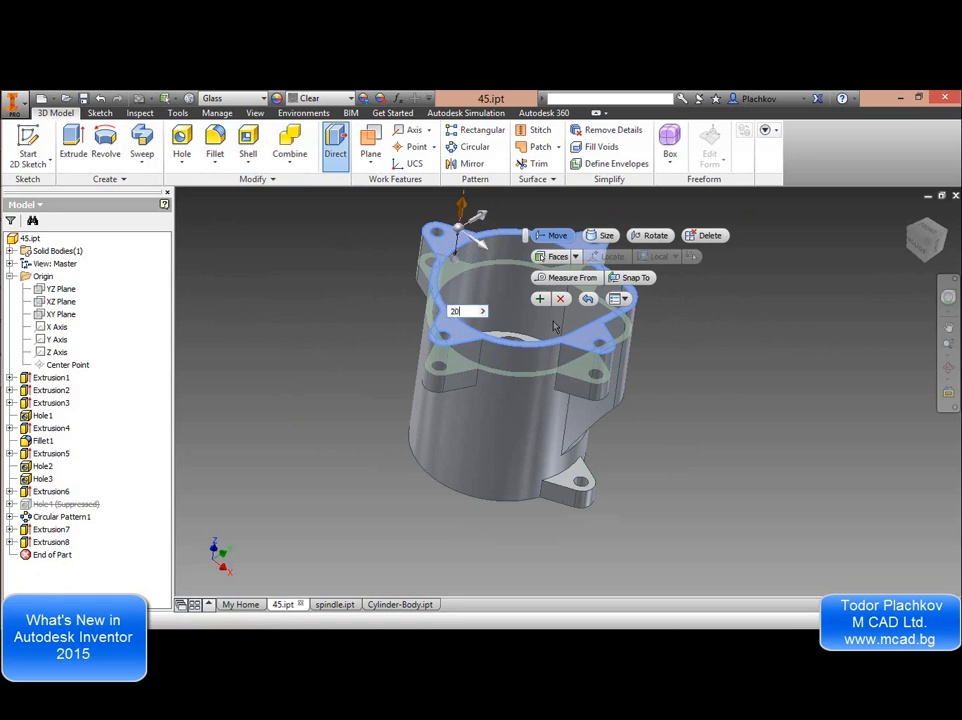
key("Return")
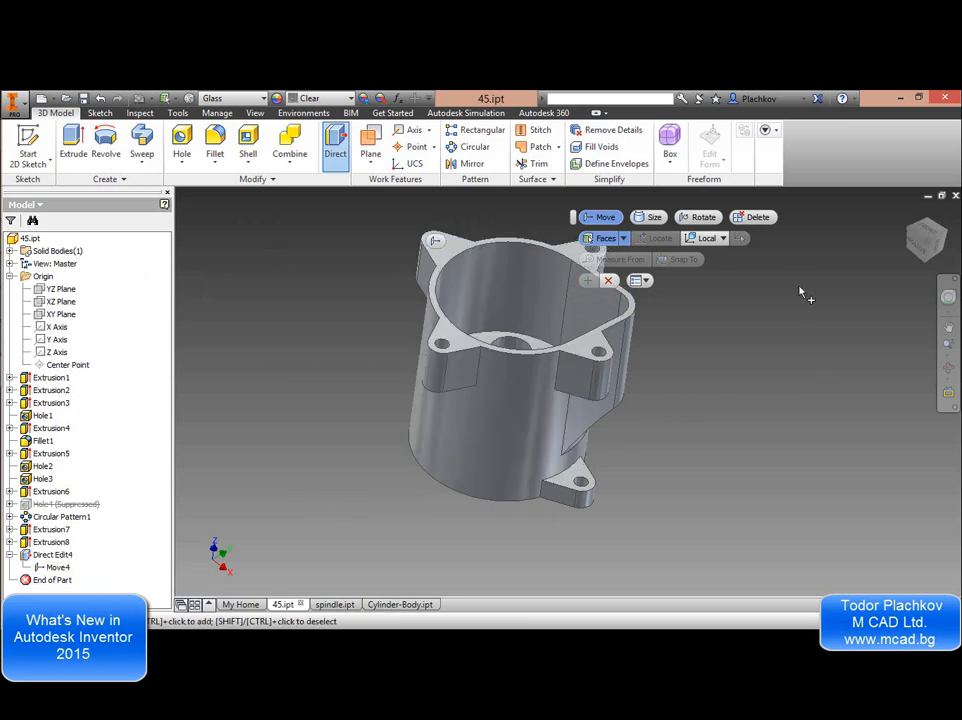
key("Escape")
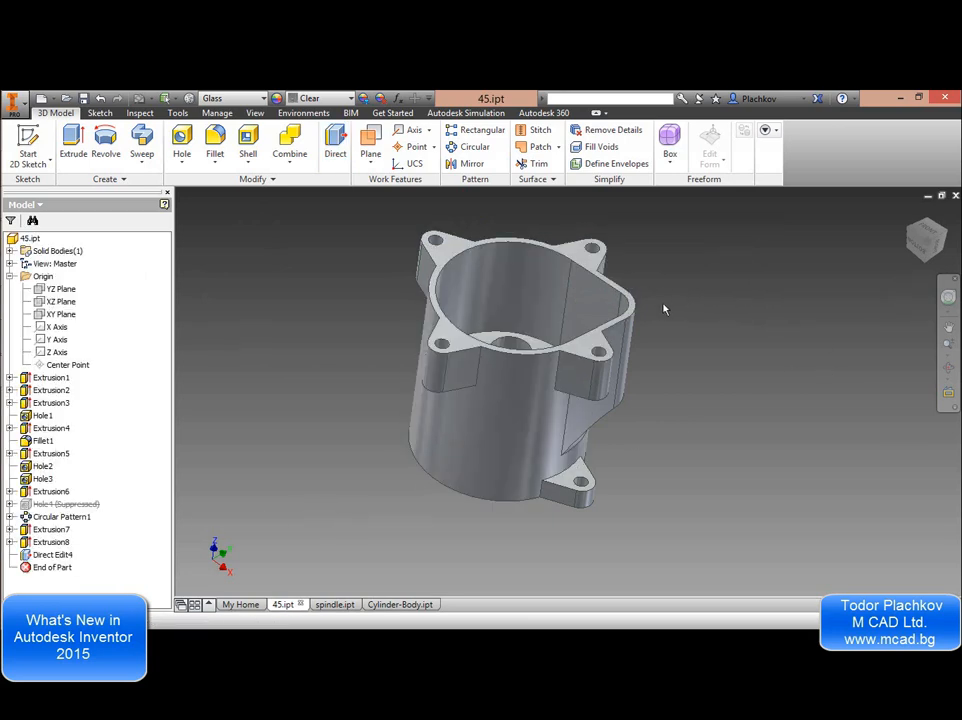
Move the recessed ring face around the centre hole with Direct edit, snapping it to the housing's bottom face.
key("F4")
left_click_drag(567, 374, 554, 216)
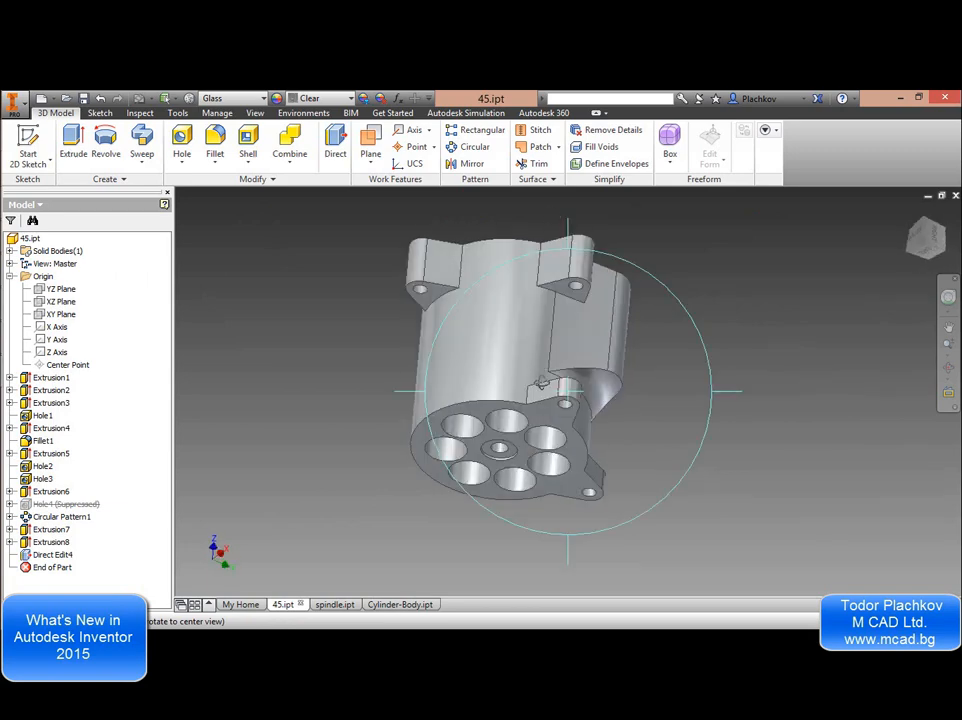
left_click_drag(523, 412, 521, 342)
scroll(513, 515, "down", 4)
scroll(486, 400, "up", 3)
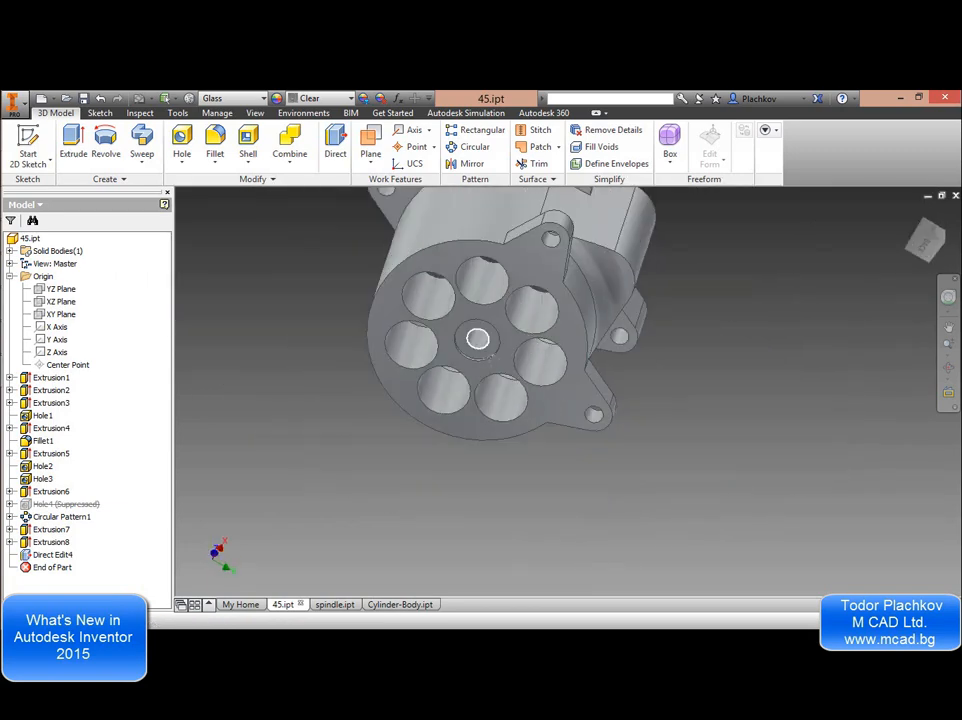
scroll(478, 345, "down", 4)
scroll(478, 374, "down", 4)
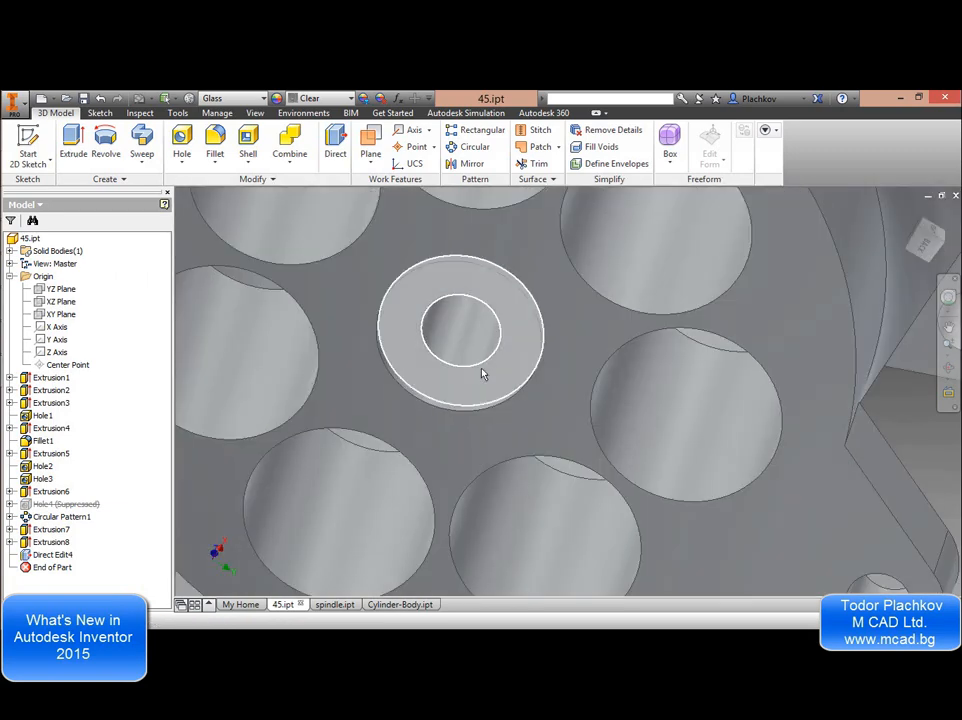
left_click(335, 146)
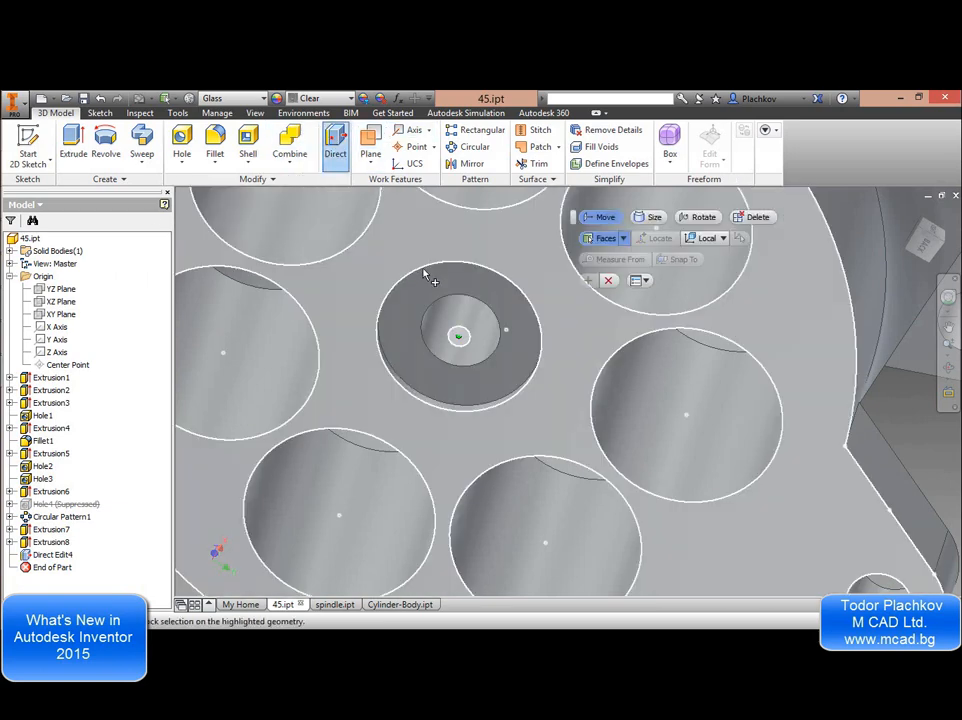
left_click(495, 352)
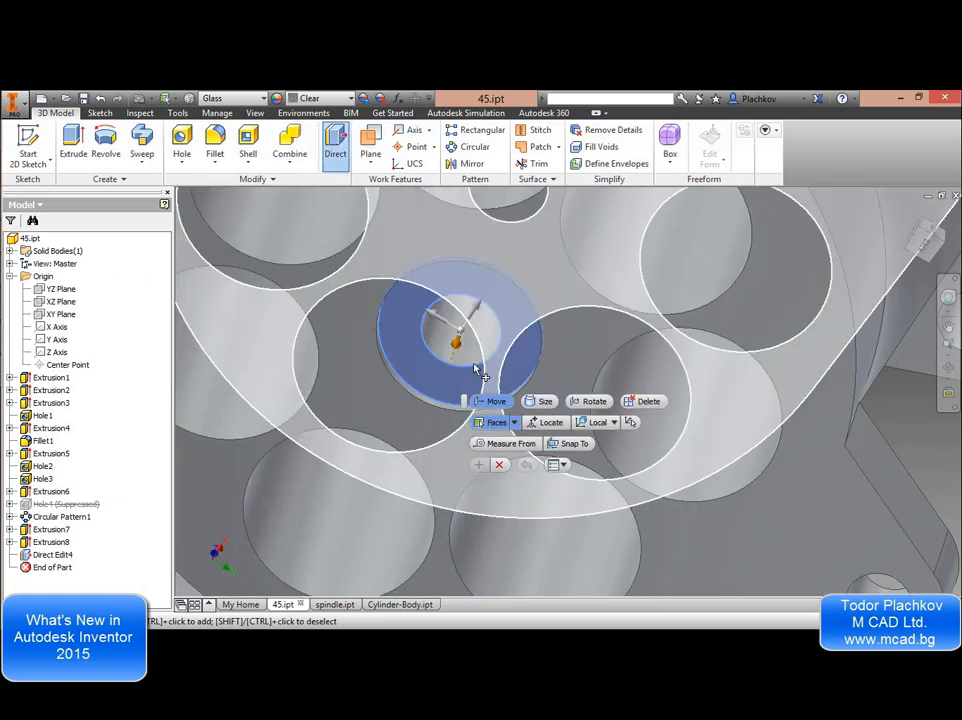
left_click_drag(452, 340, 475, 372)
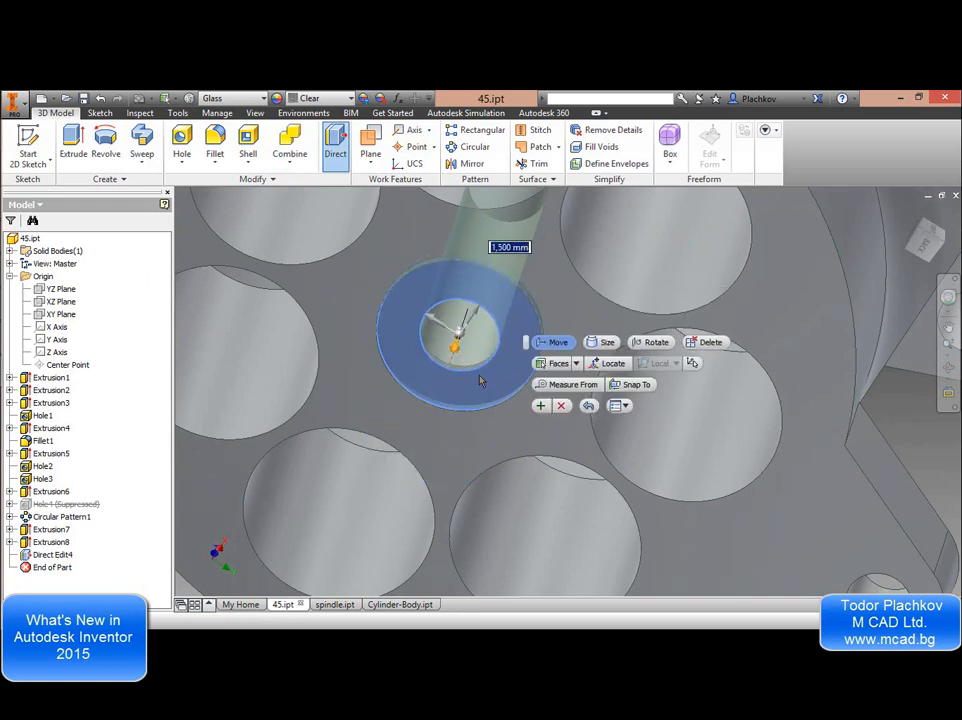
left_click(644, 386)
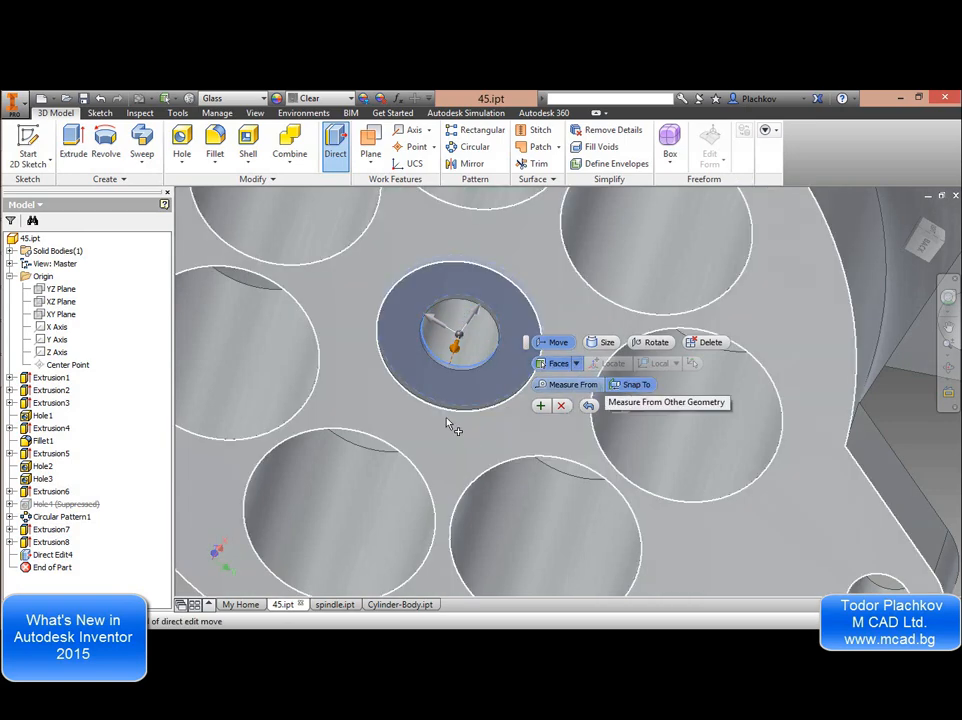
left_click(337, 307)
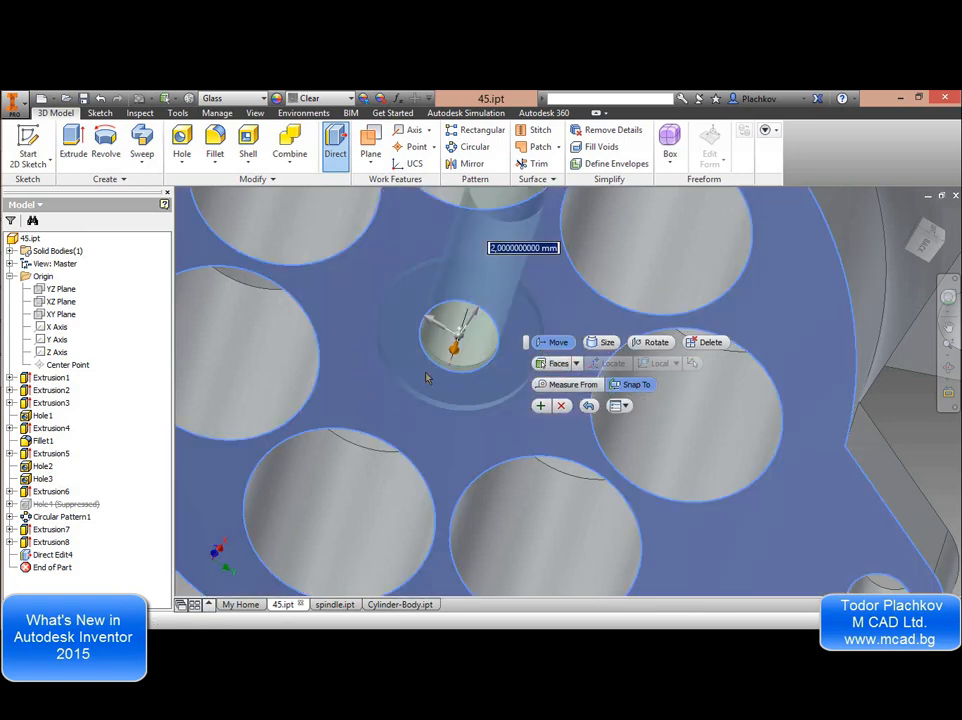
left_click(540, 406)
Try a direct-edit size change of -2.5 mm on an upper mounting lug's hole, and reset the change to 0.
scroll(480, 294, "up", 3)
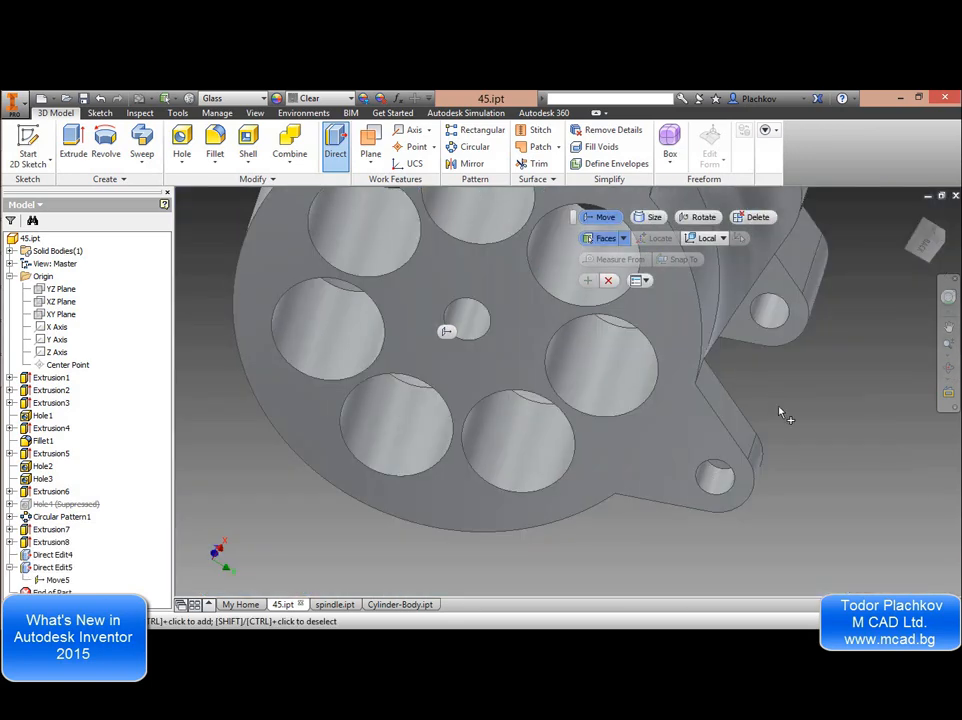
key("F4")
left_click_drag(627, 399, 584, 429)
scroll(599, 405, "up", 5)
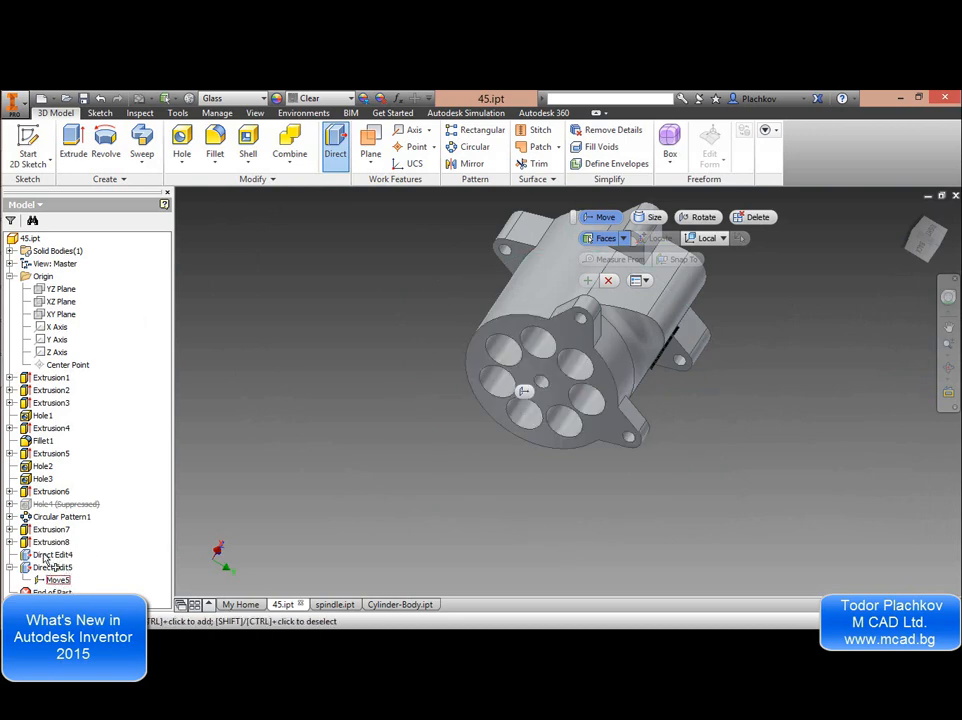
key("F4")
left_click_drag(457, 462, 331, 264)
scroll(432, 328, "down", 5)
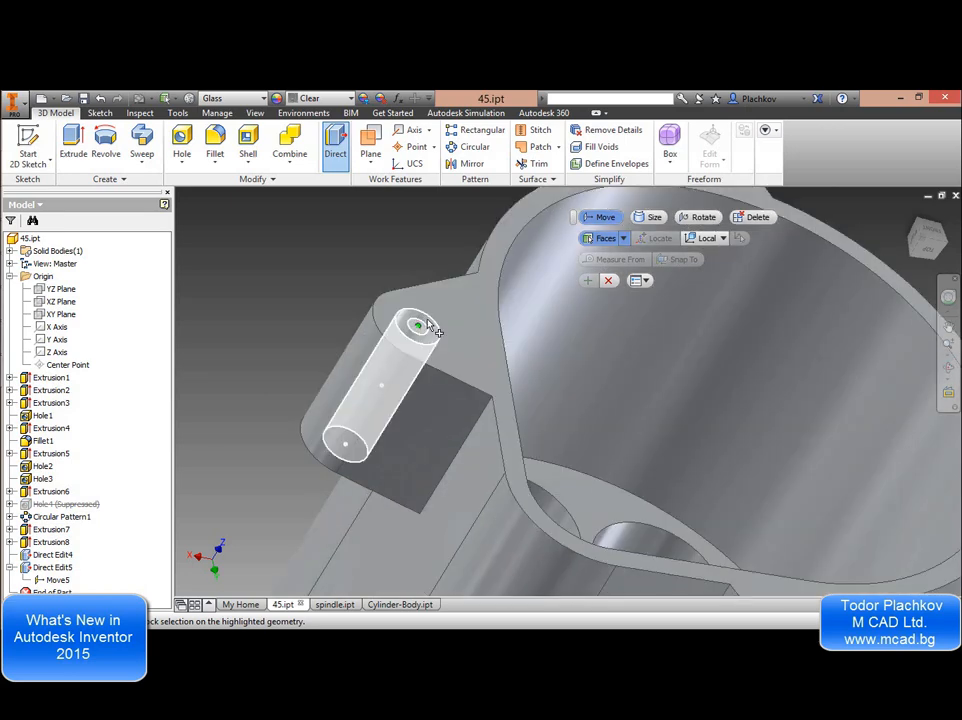
left_click(425, 326)
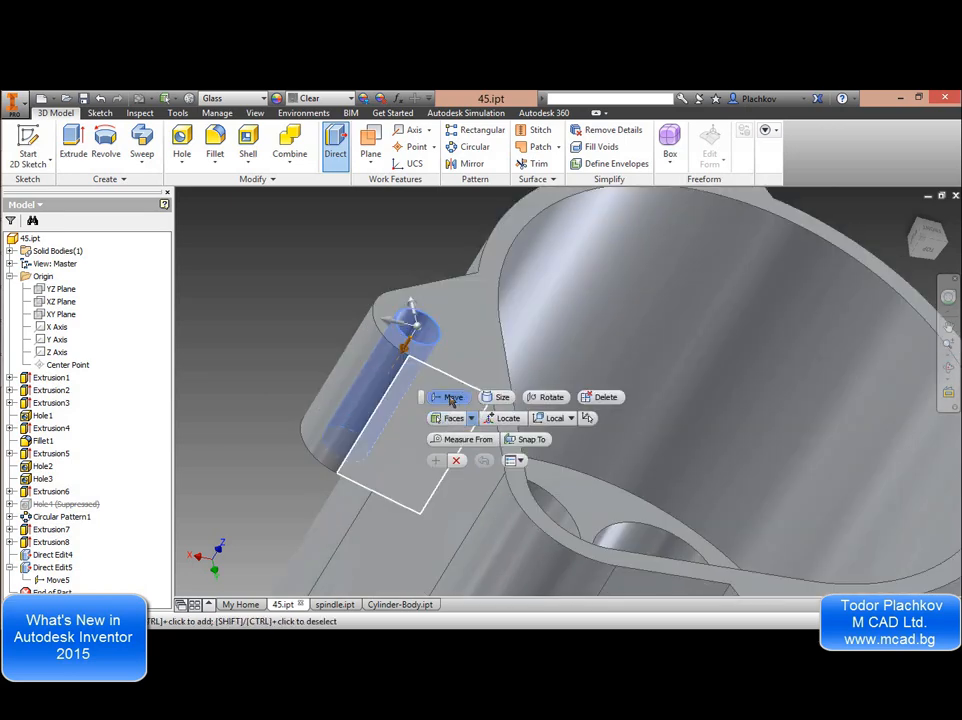
mouse_move(394, 328)
left_mouse_down()
mouse_move(436, 344)
mouse_move(368, 316)
mouse_move(386, 322)
left_mouse_up()
left_click(512, 400)
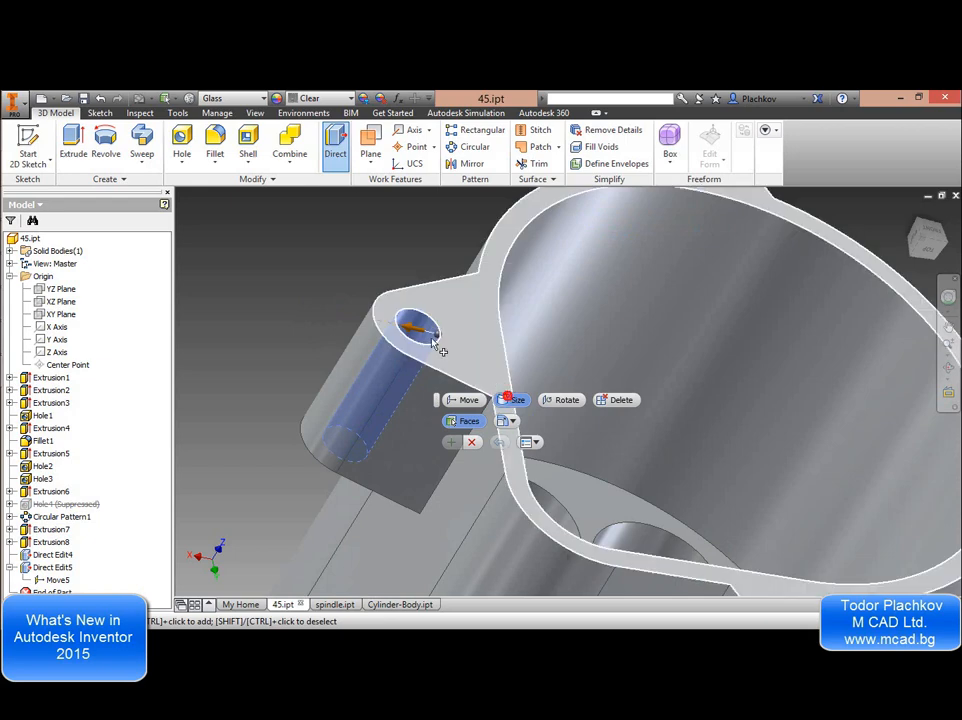
mouse_move(418, 332)
left_mouse_down()
mouse_move(436, 333)
mouse_move(404, 336)
mouse_move(432, 335)
mouse_move(421, 334)
left_mouse_up()
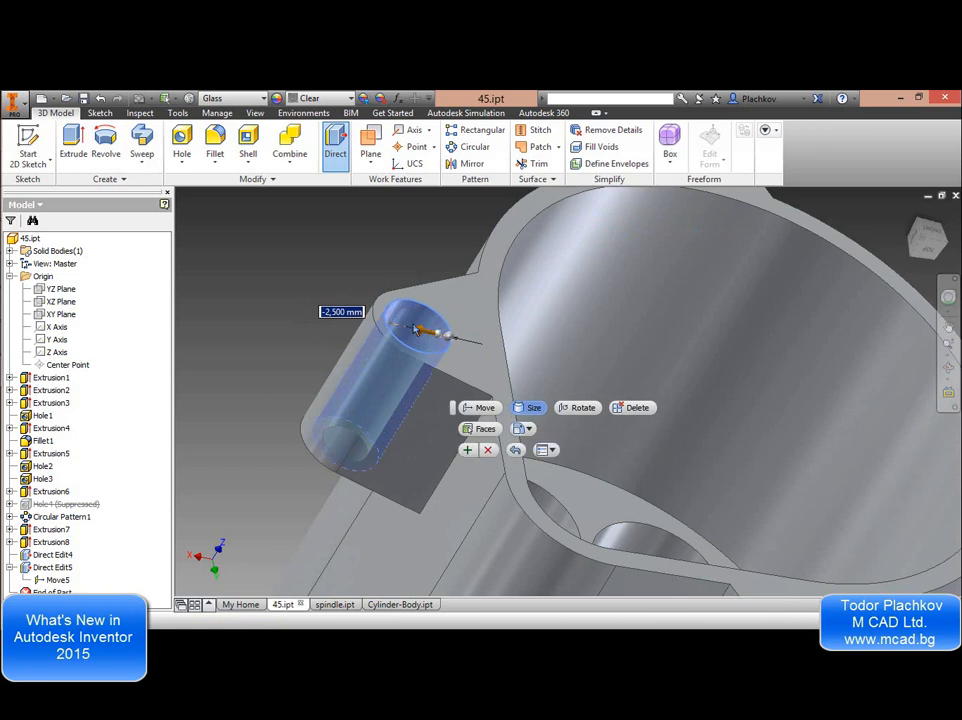
type("0")
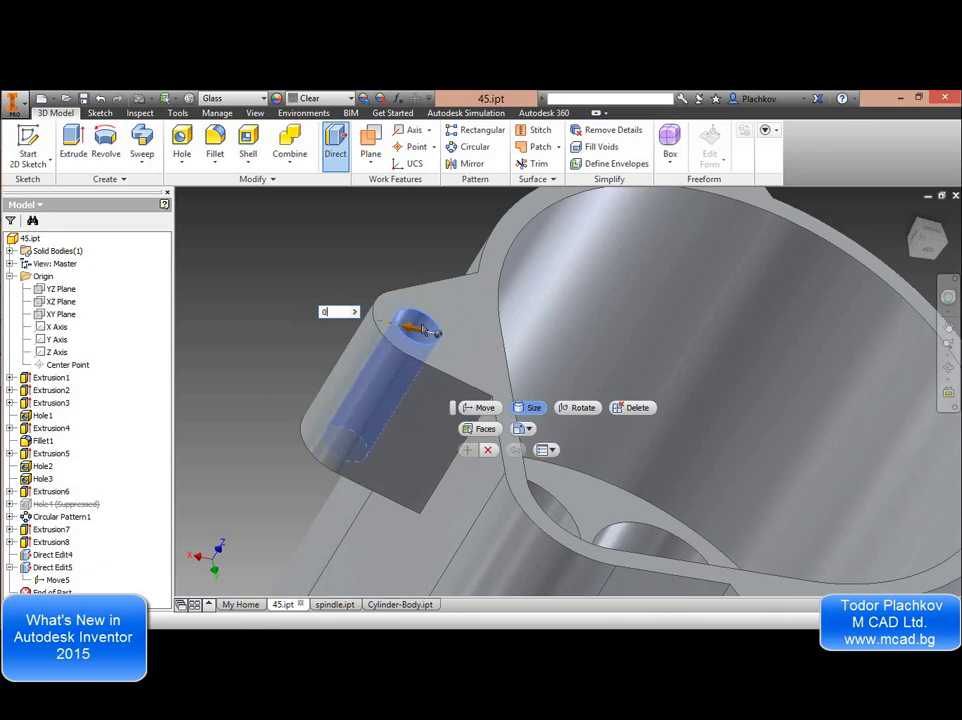
key("Return")
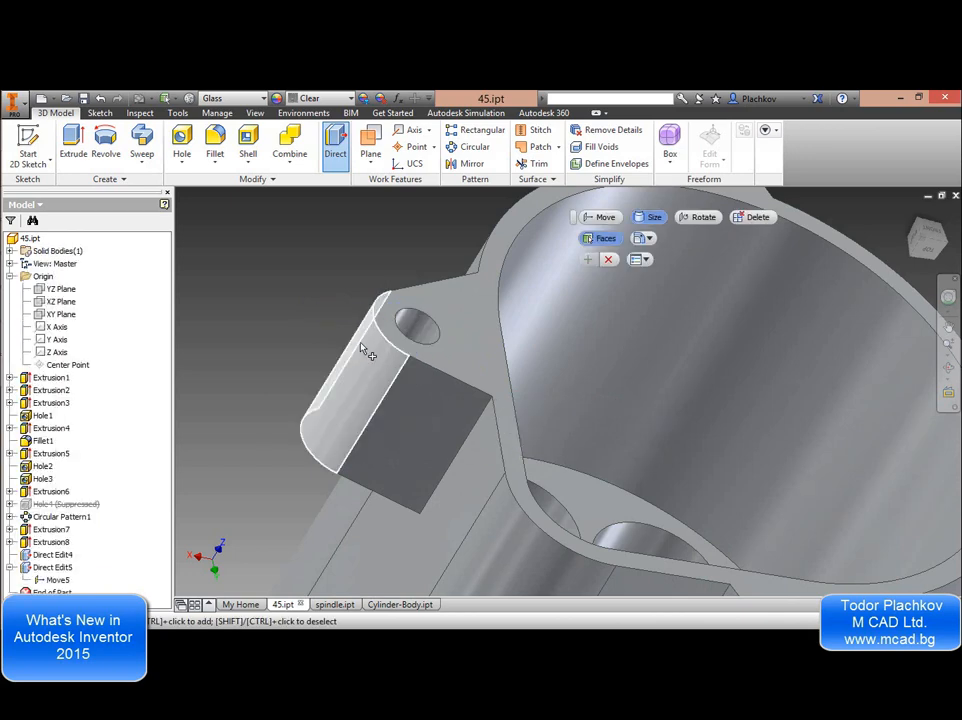
Try to resize the same mounting lug's rounded outer face with the direct-edit Size operation.
left_click(362, 346)
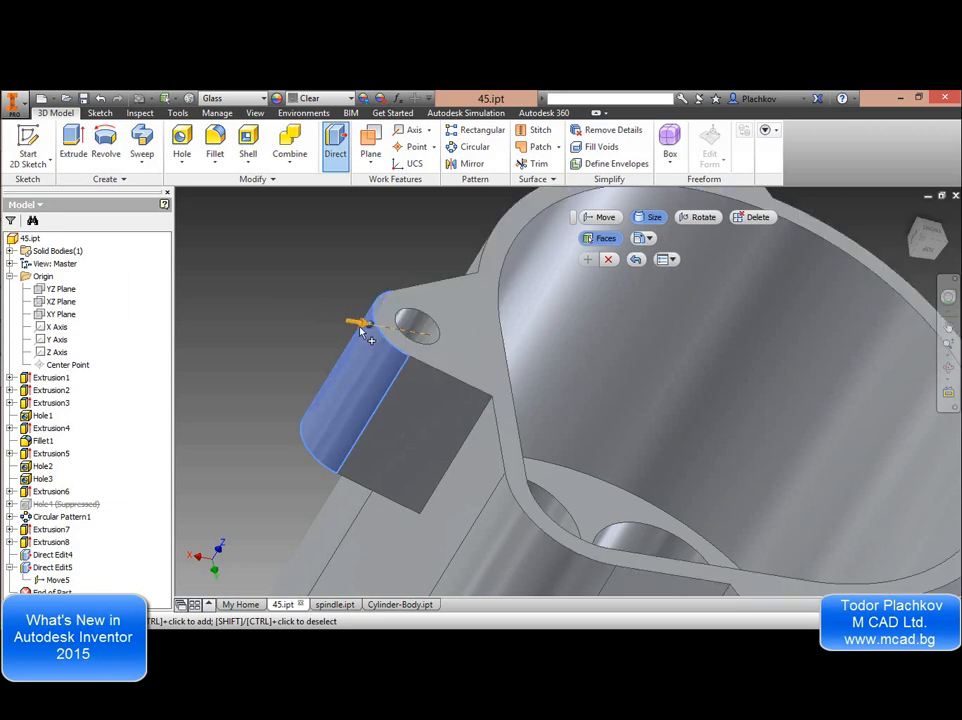
left_click_drag(362, 333, 379, 398)
key("Return")
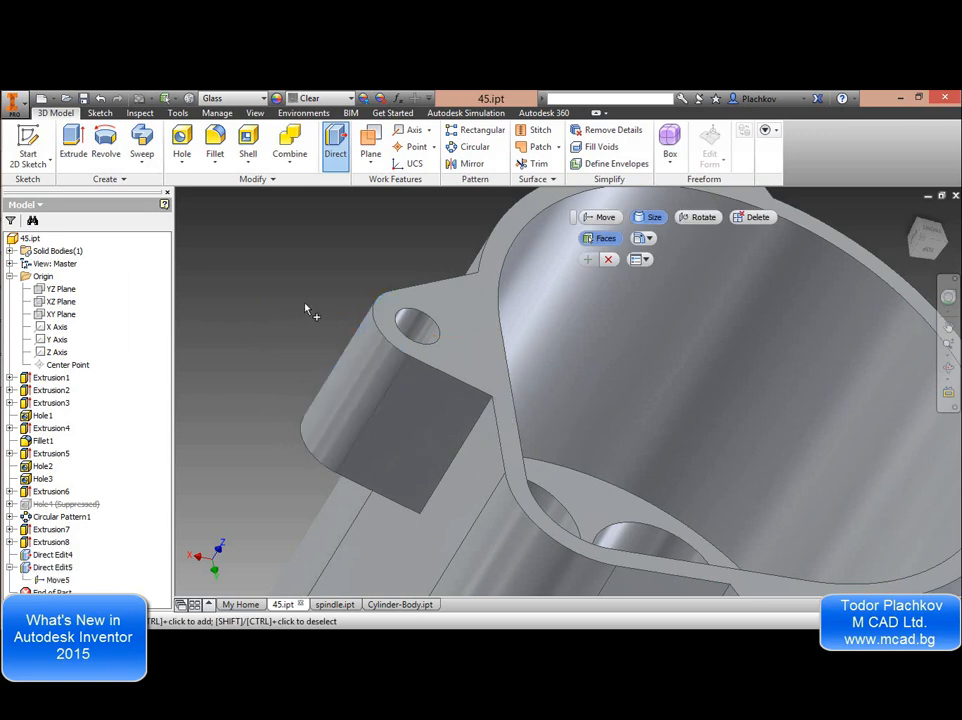
scroll(379, 296, "down", 3)
scroll(379, 296, "up", 3)
scroll(379, 296, "down", 4)
scroll(379, 296, "down", 3)
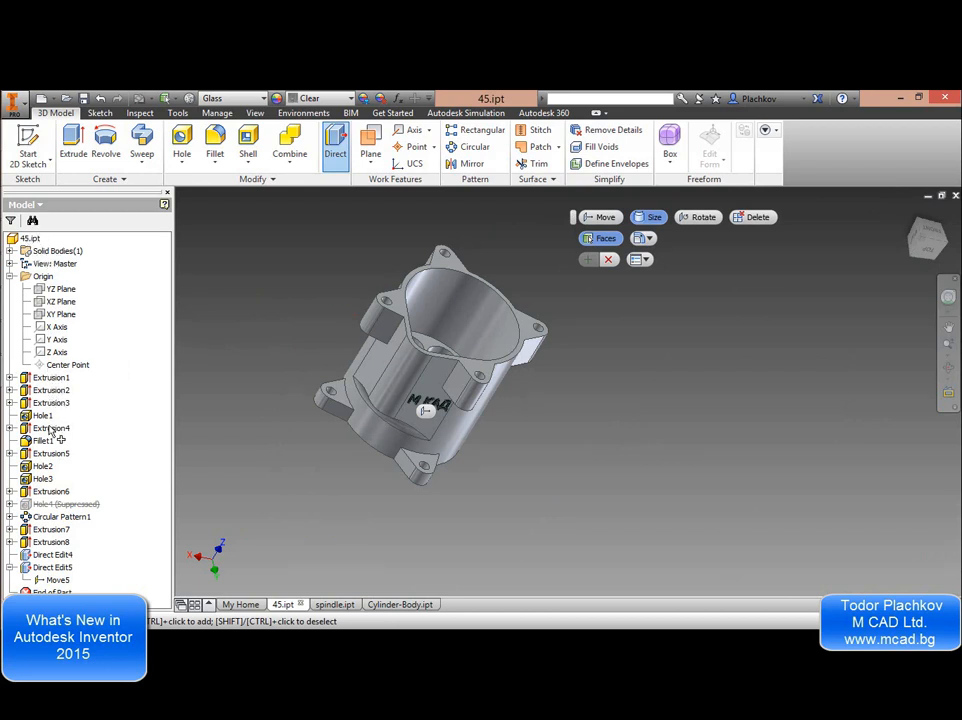
Switch to spindle.ipt and resize the rounded long edge of the squared end with the direct-edit Size operation, entering 4 mm.
left_click(331, 606)
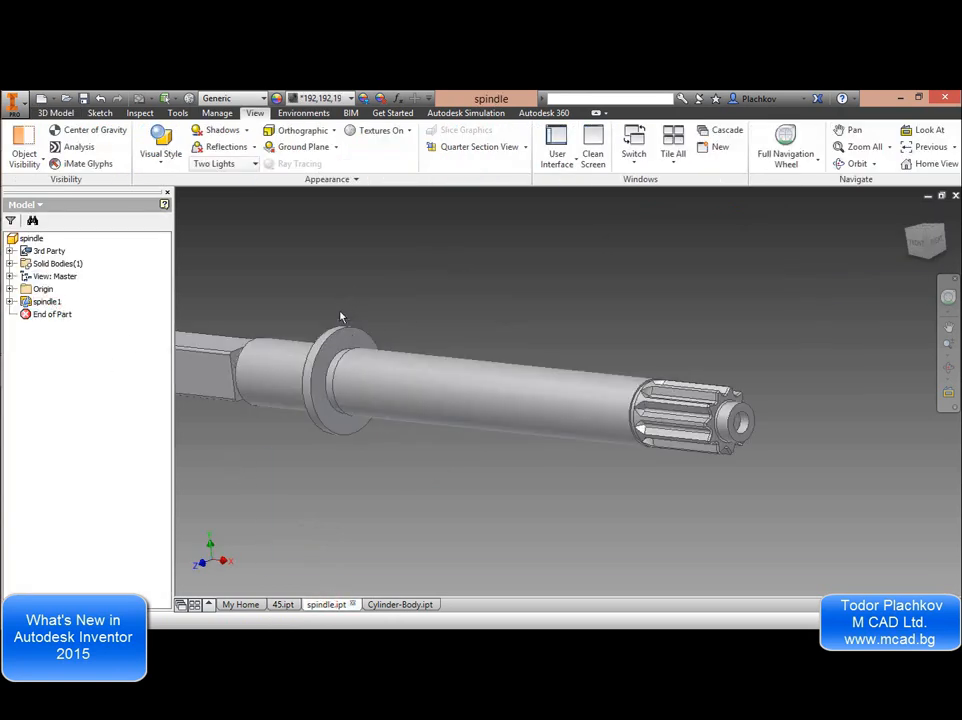
scroll(297, 300, "down", 3)
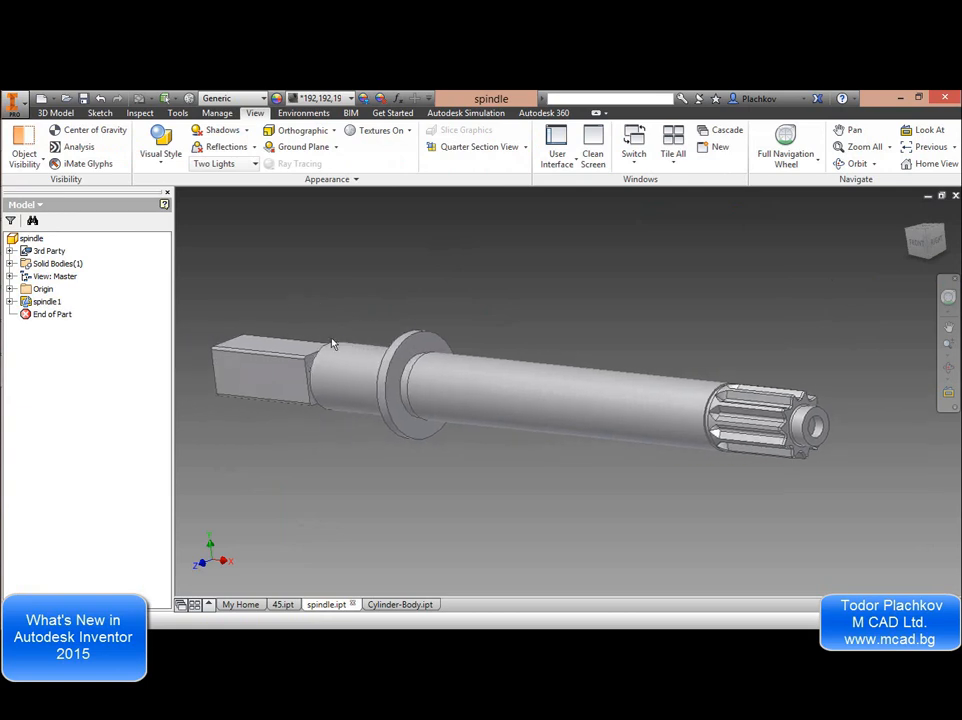
scroll(268, 344, "up", 6)
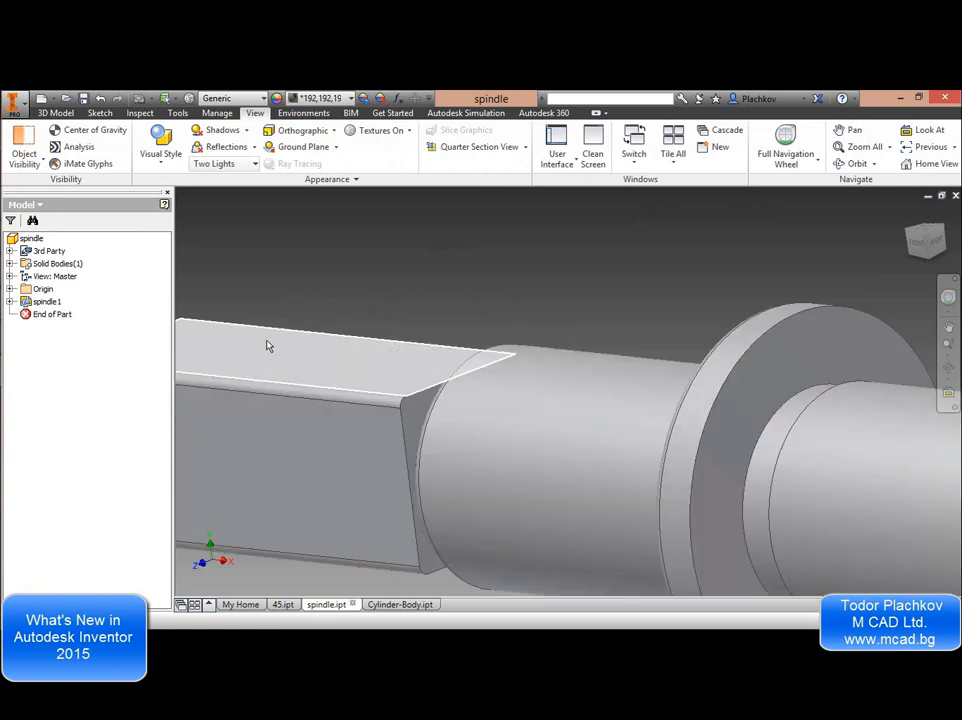
left_click(395, 392)
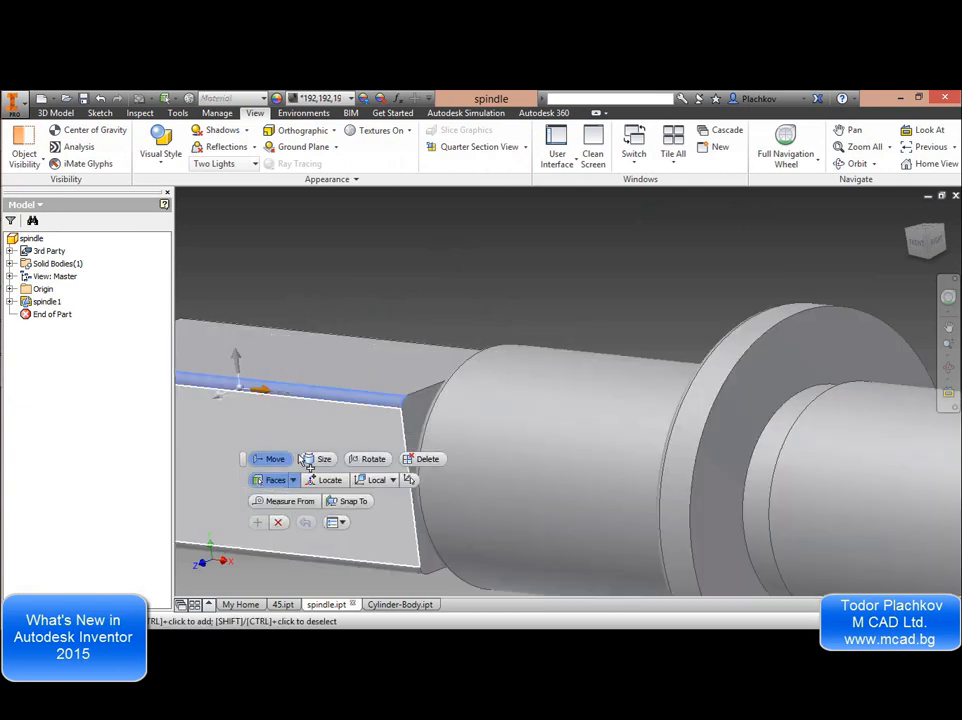
left_click(323, 460)
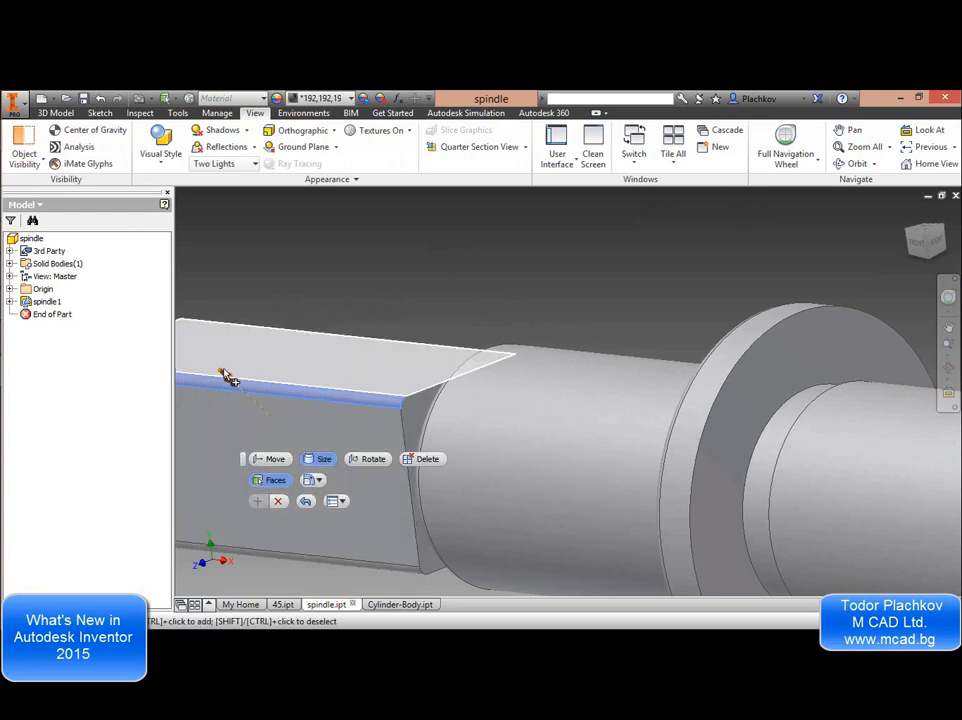
left_click_drag(227, 375, 251, 397)
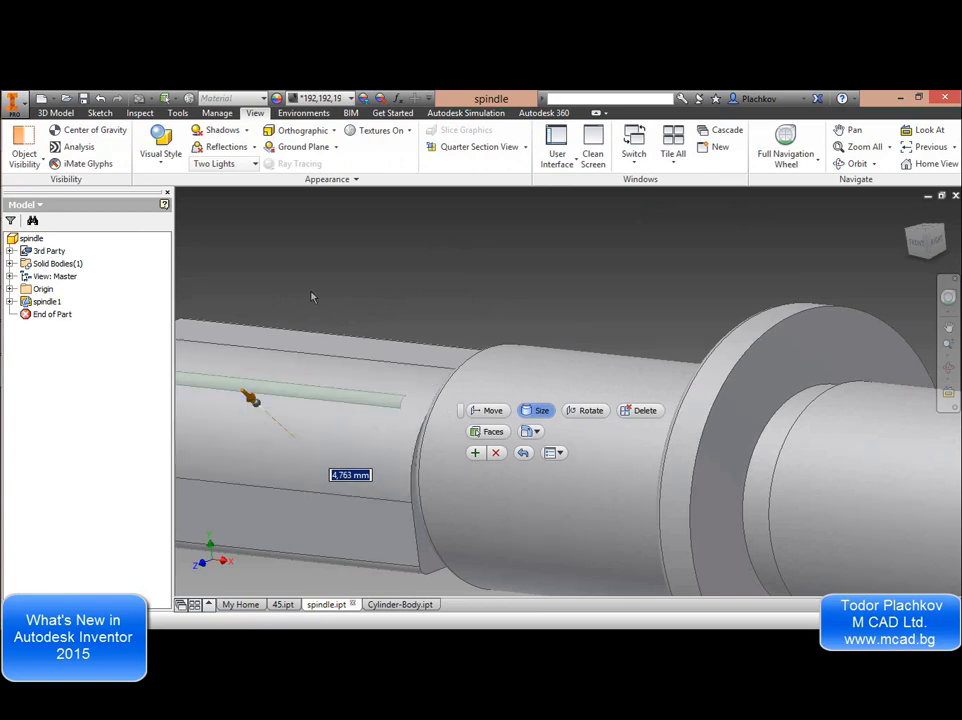
type("7")
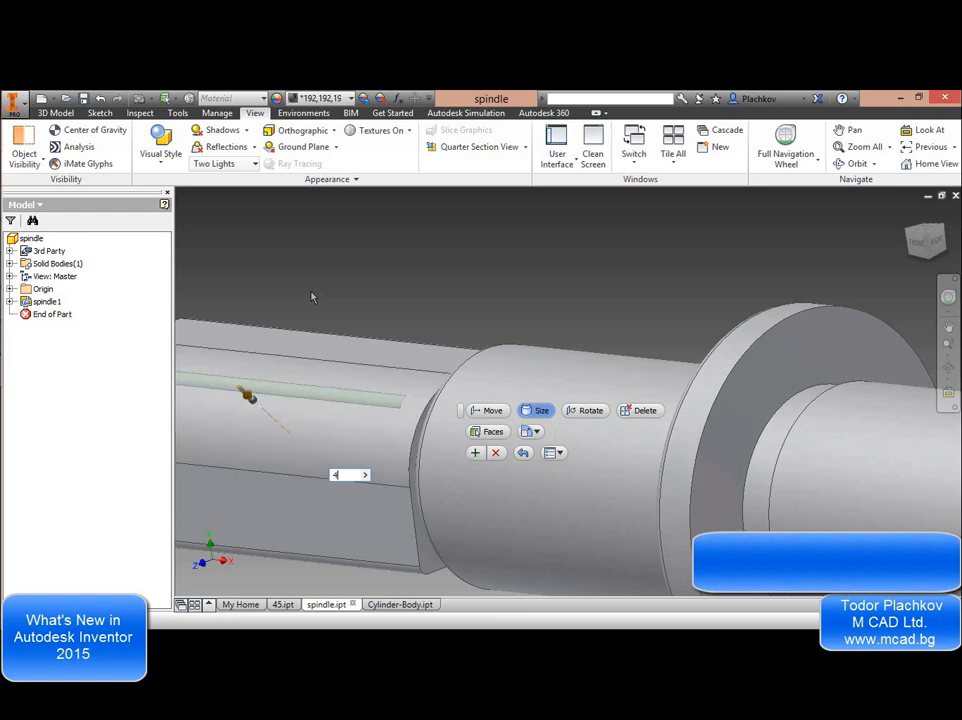
scroll(424, 287, "down", 2)
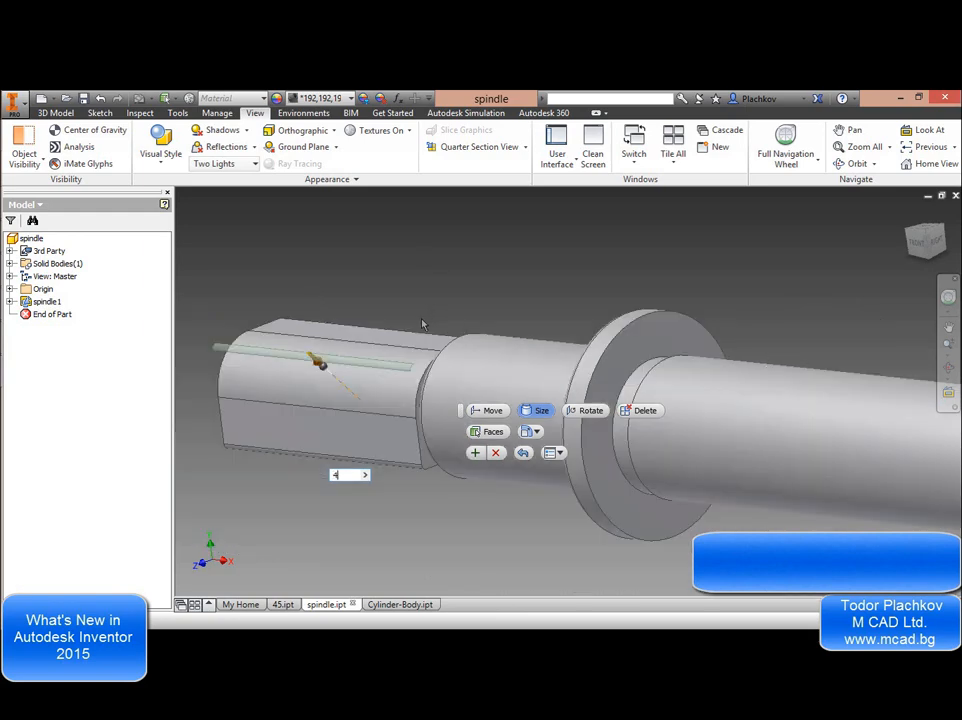
left_click(477, 454)
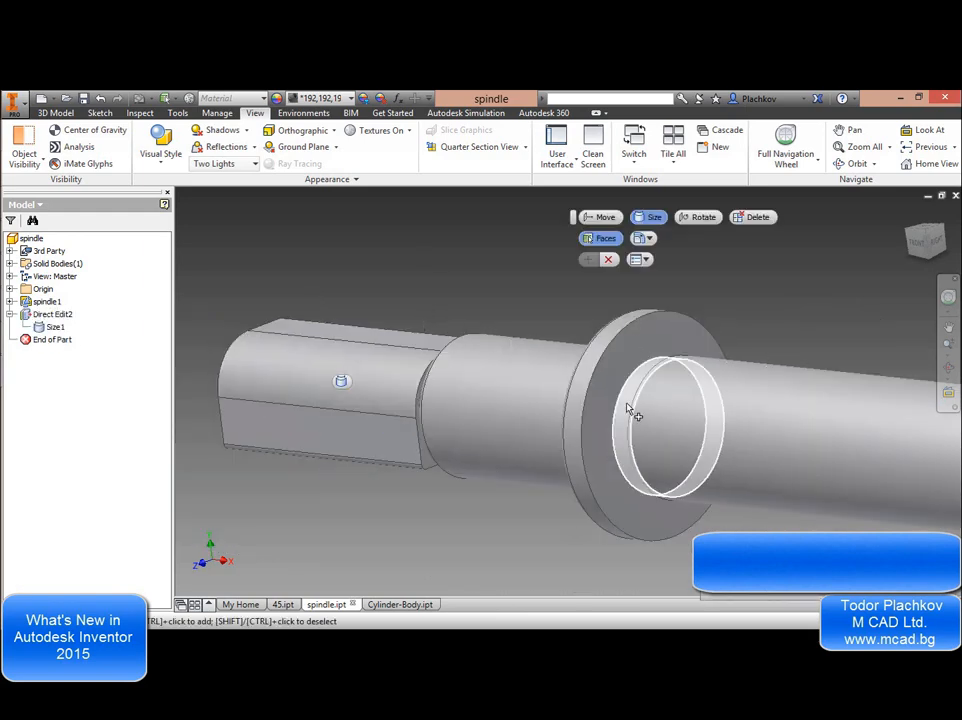
Examine the resized edge and its Size operation on the spindle's squared end, and leave Direct edit.
scroll(426, 332, "up", 2)
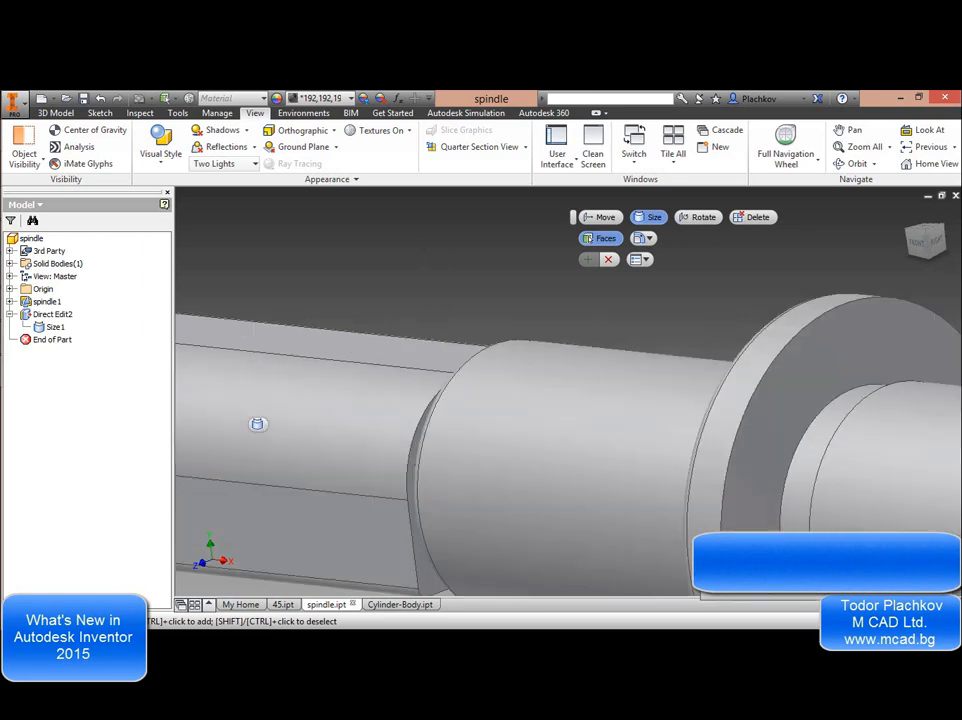
scroll(422, 345, "down", 3)
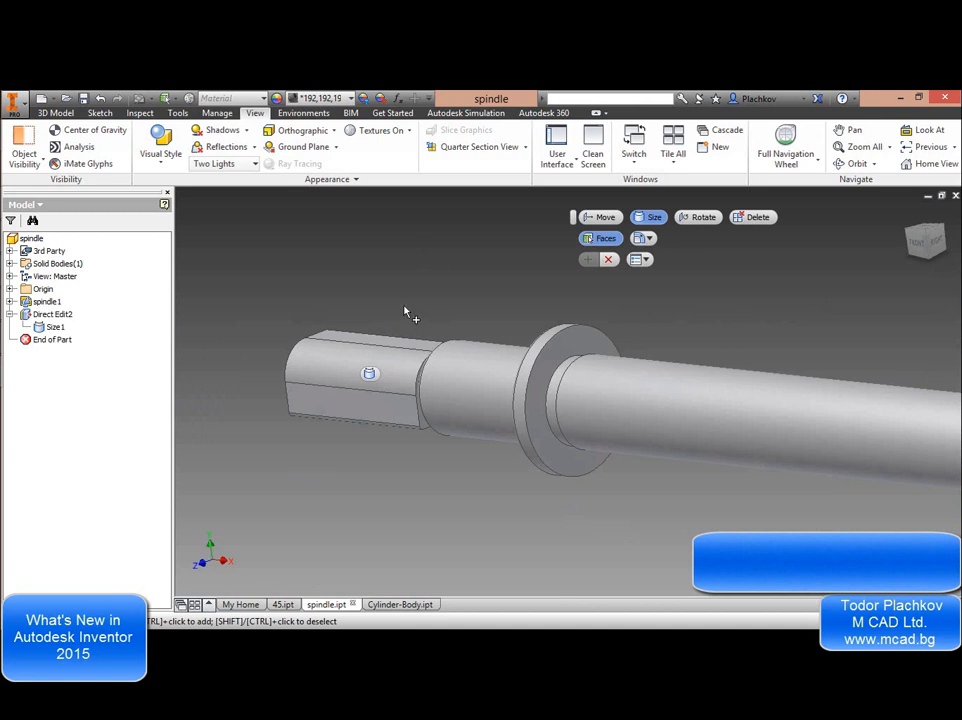
left_click(369, 376)
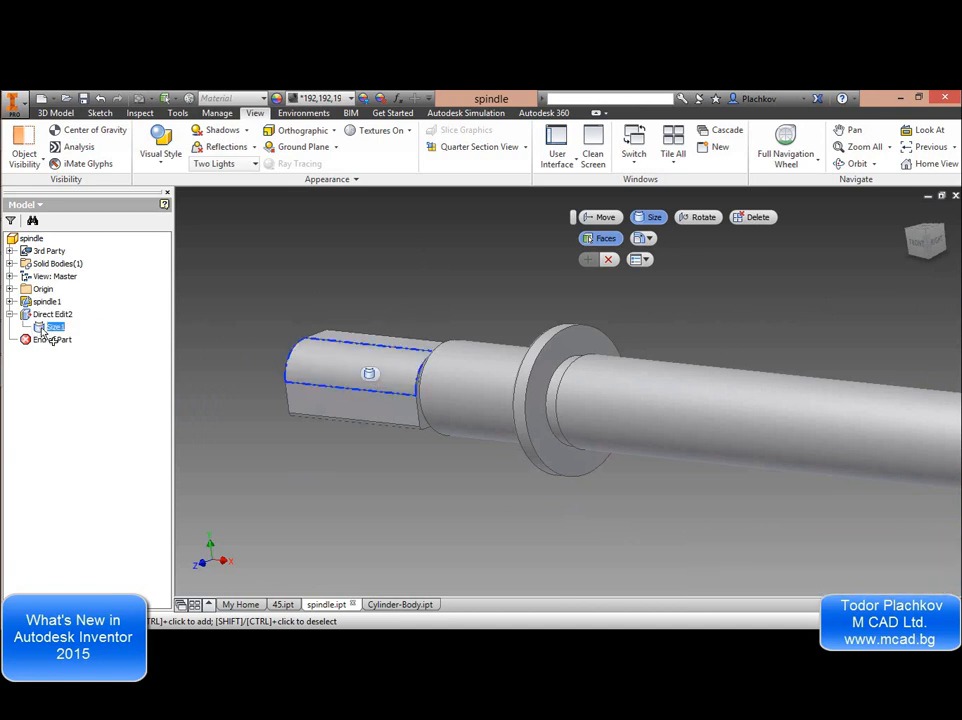
key("Escape")
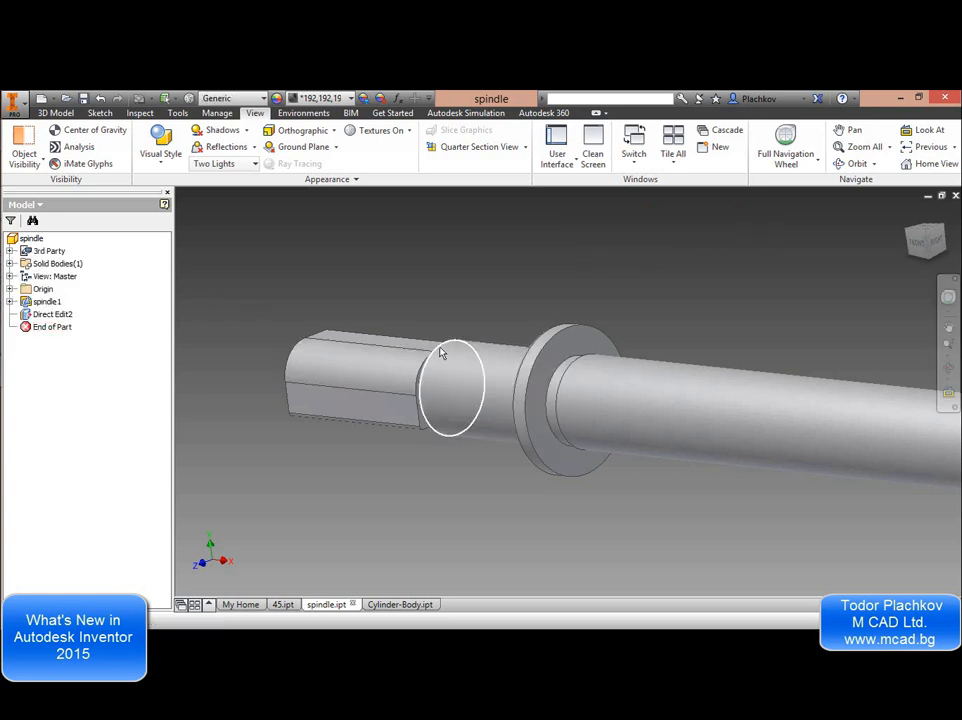
double_click(57, 316)
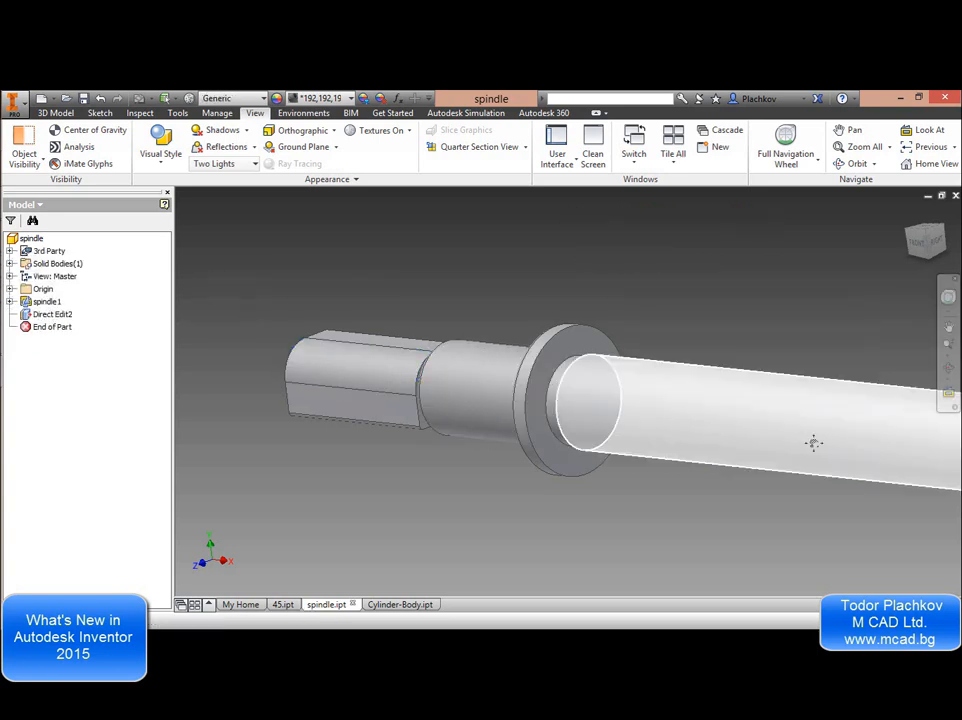
Extend the end face of the hollow stub beyond the spindle's splined section by 10 mm with the direct-edit Size operation.
middle_click_drag(812, 440, 584, 339)
scroll(835, 340, "up", 5)
middle_click_drag(835, 340, 739, 313)
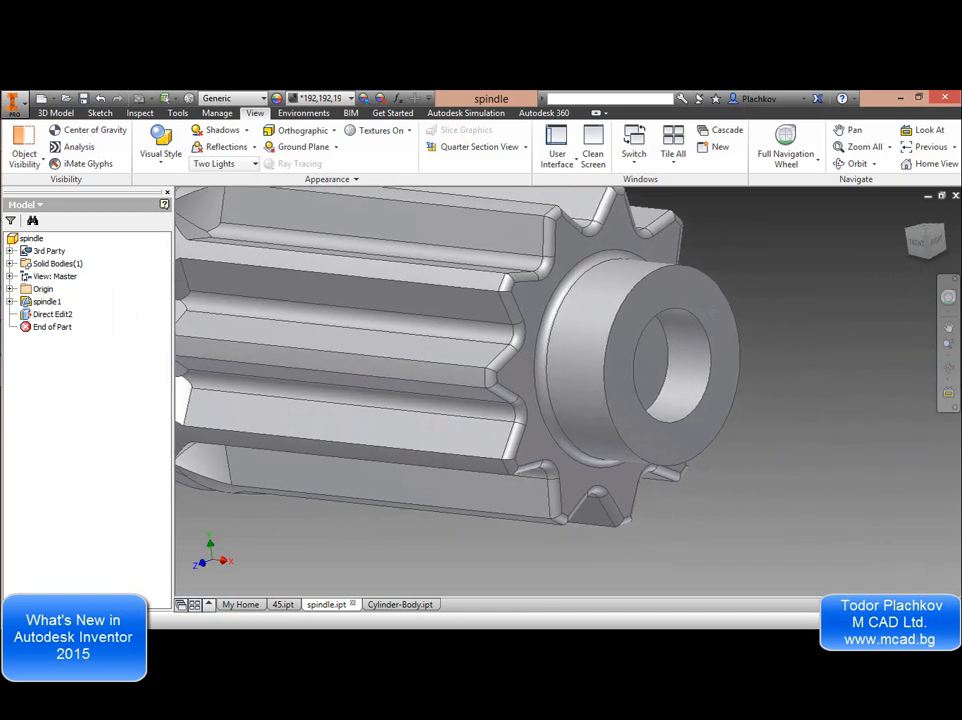
left_click(690, 288)
left_click(712, 279)
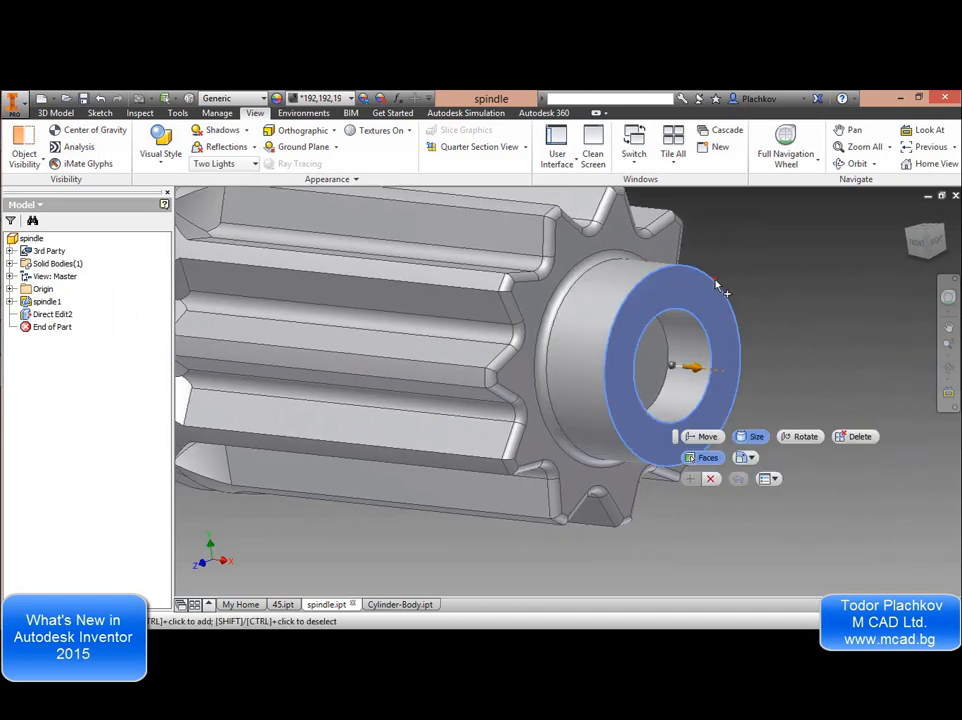
left_click_drag(789, 397, 835, 410)
scroll(760, 305, "down", 5)
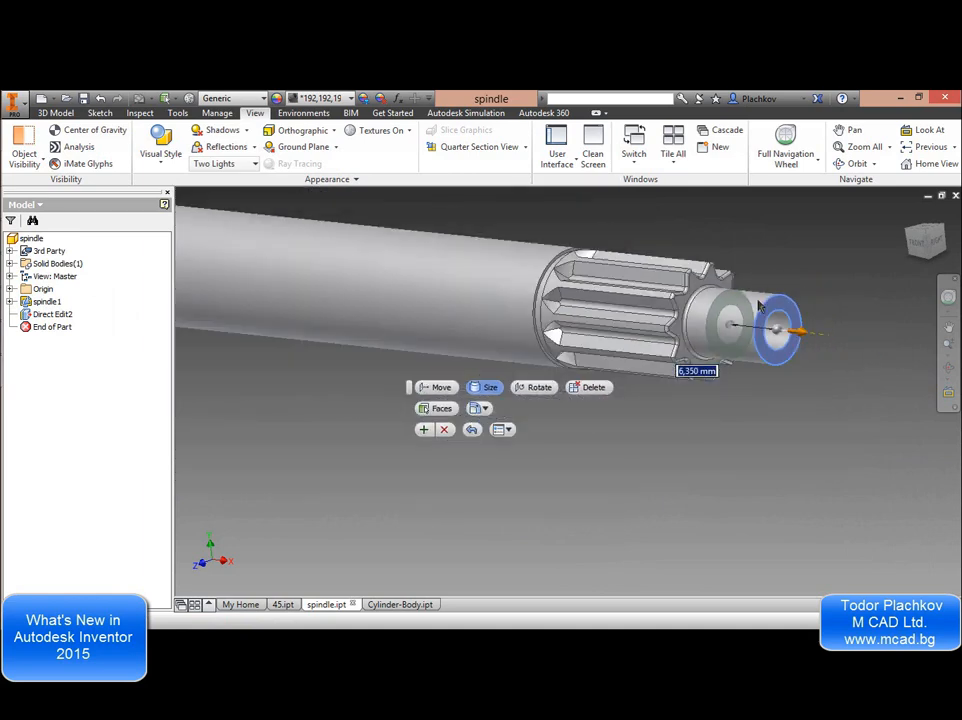
type("10,")
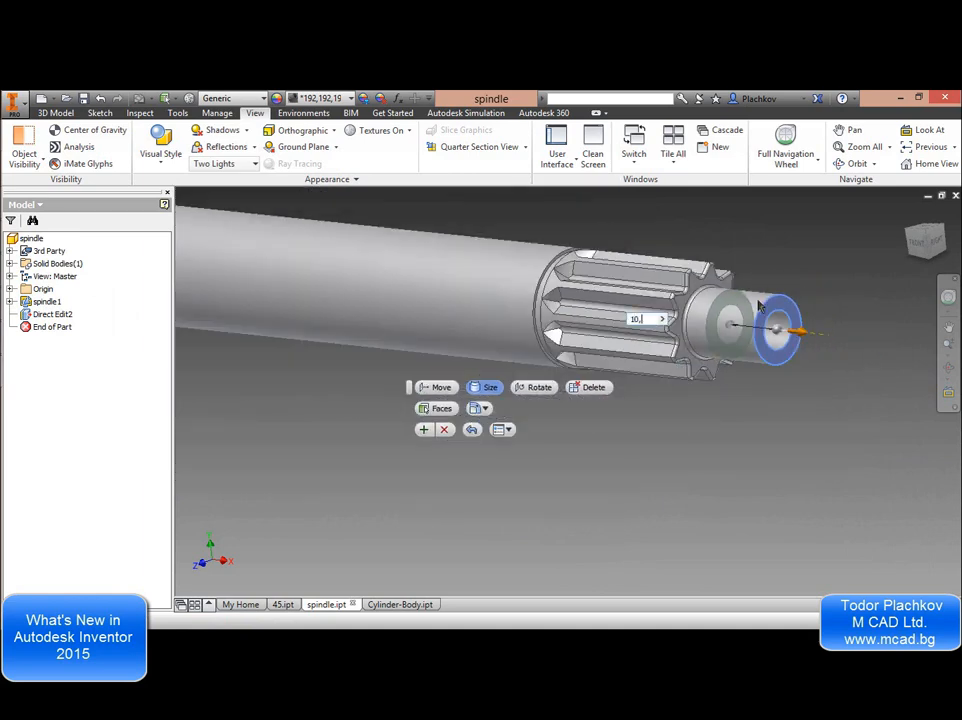
key("Return")
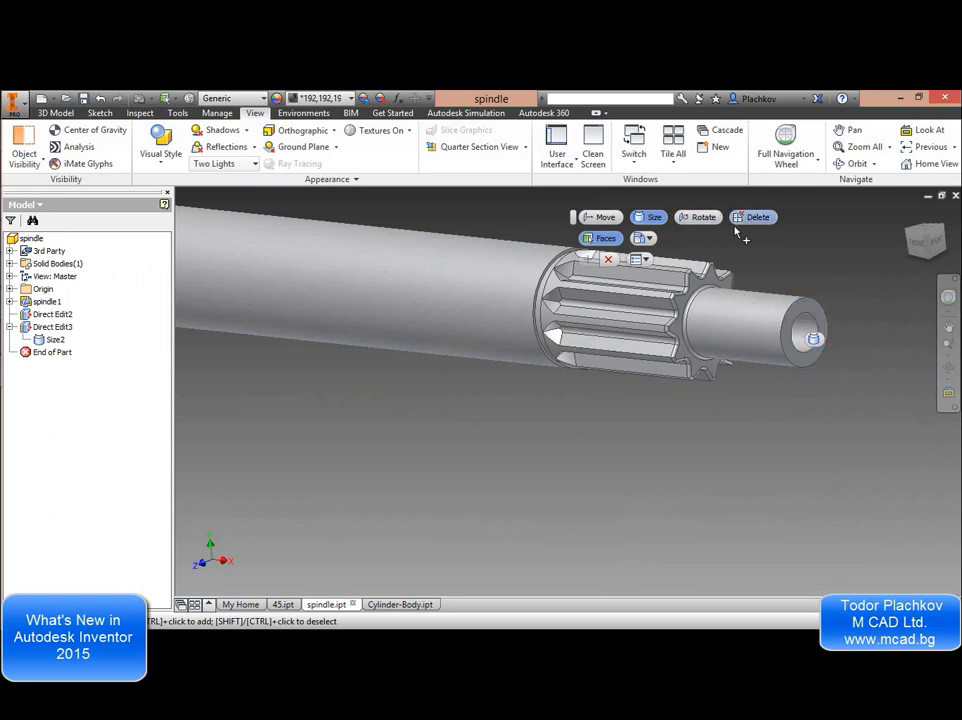
Try to extend the toothed end face of the spindle's splined section by about 9.5 mm with the direct-edit Size operation.
scroll(705, 345, "up", 4)
middle_click_drag(690, 324, 578, 436)
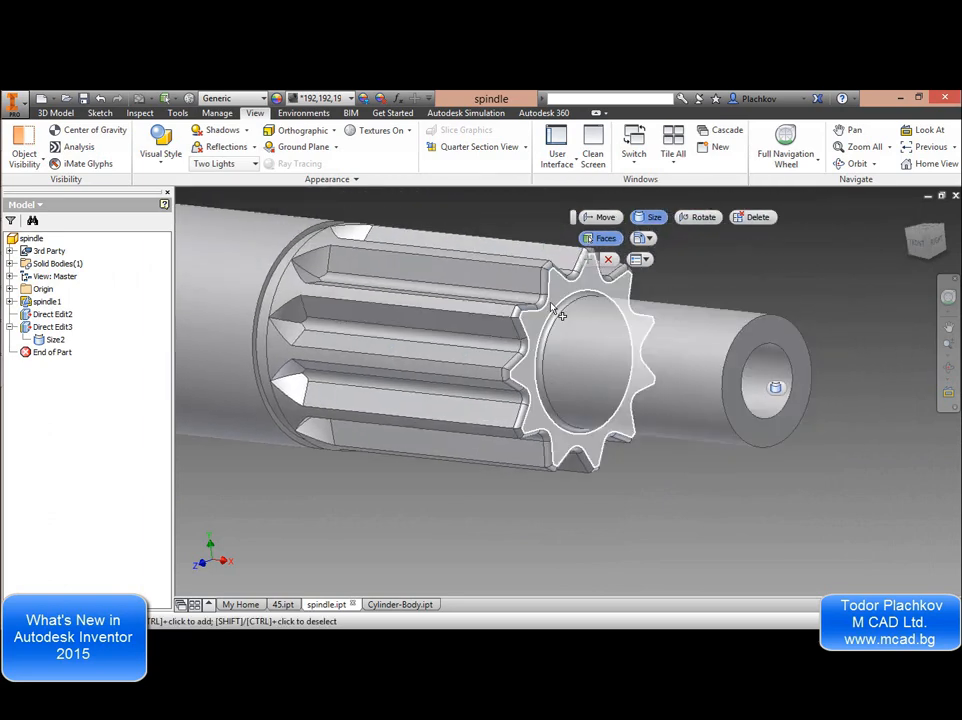
left_click(563, 313)
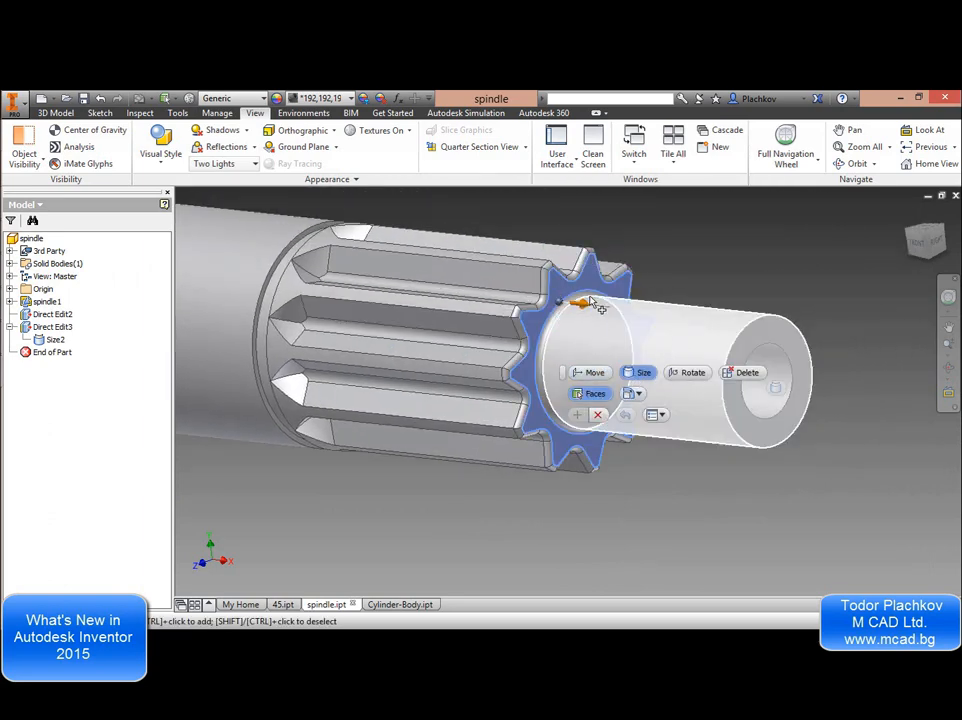
left_click_drag(582, 306, 741, 370)
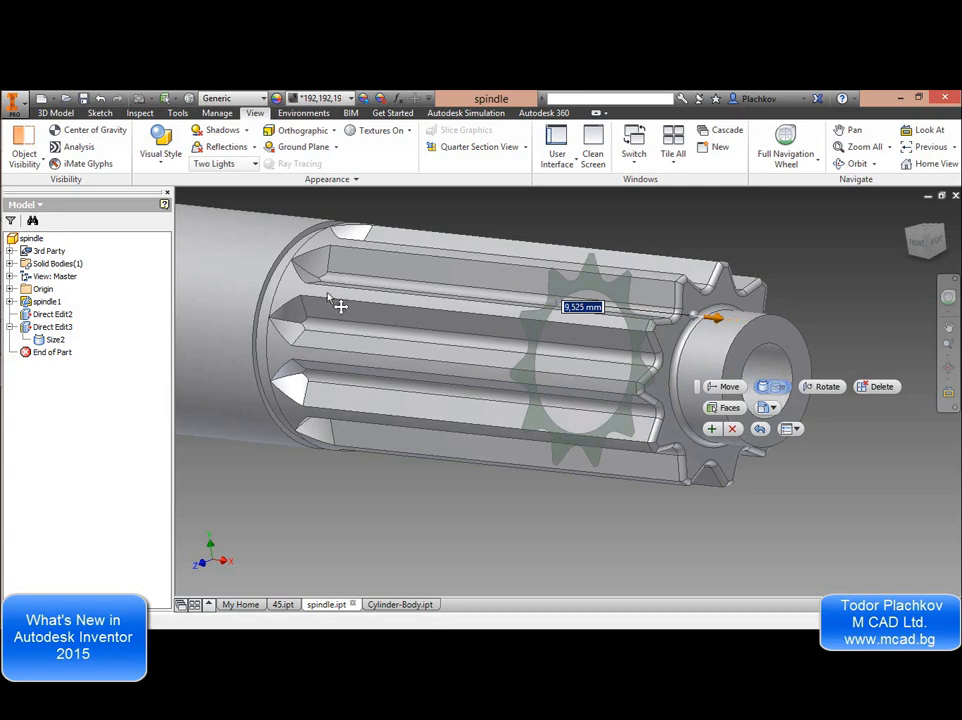
key("ctrl+z")
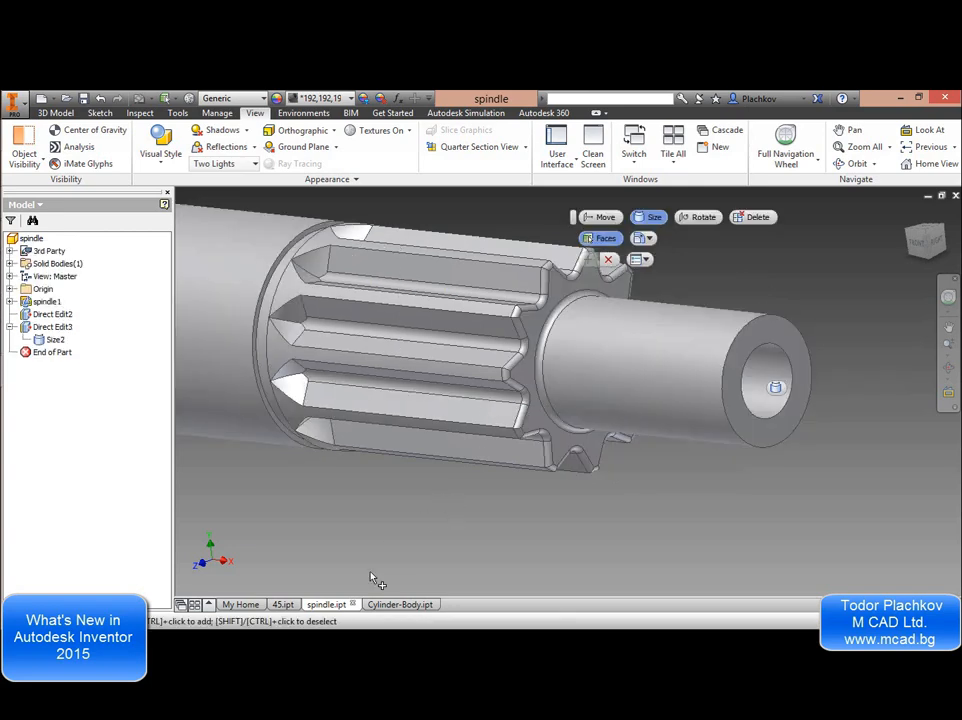
Switch to Cylinder-Body.ipt and select all the flange's bolt-hole faces and raised centre faces for a direct-edit Rotate.
left_click(692, 216)
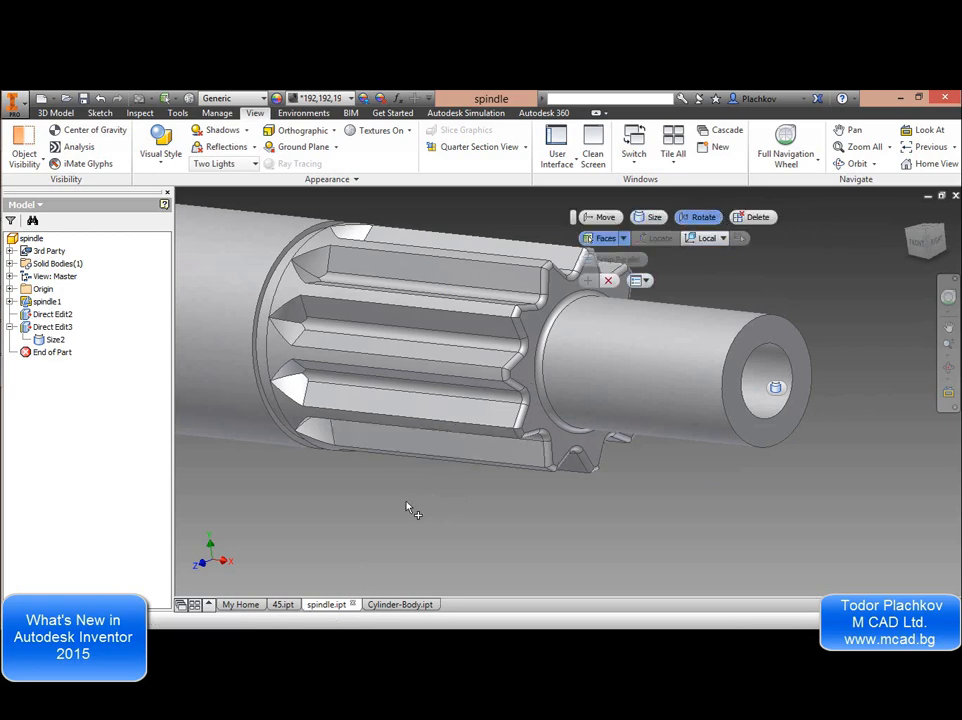
left_click(389, 605)
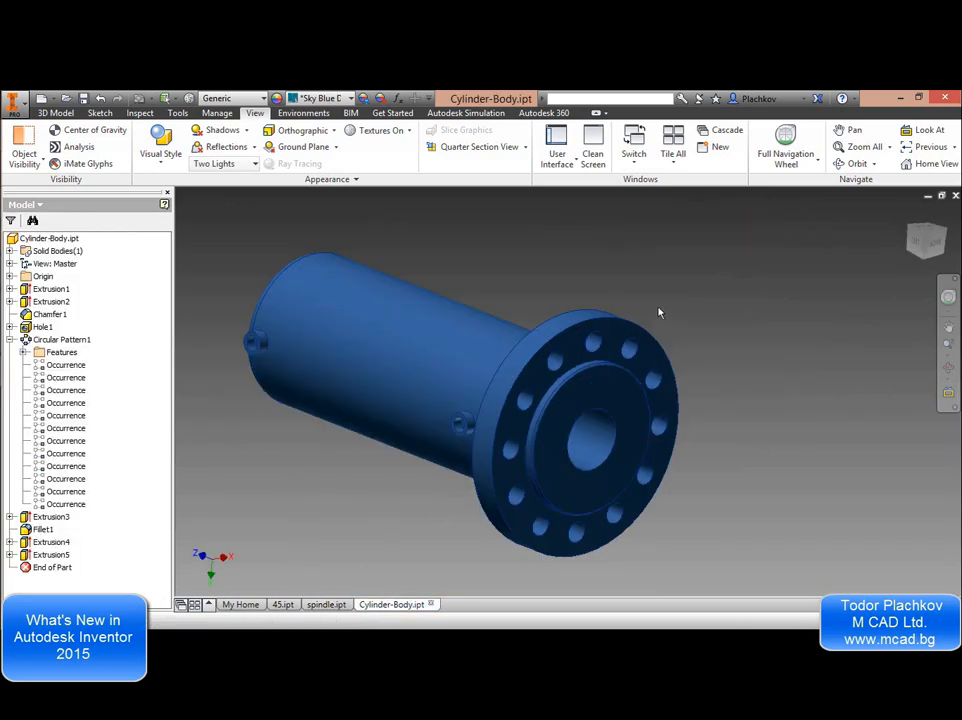
middle_click_drag(652, 288, 620, 258)
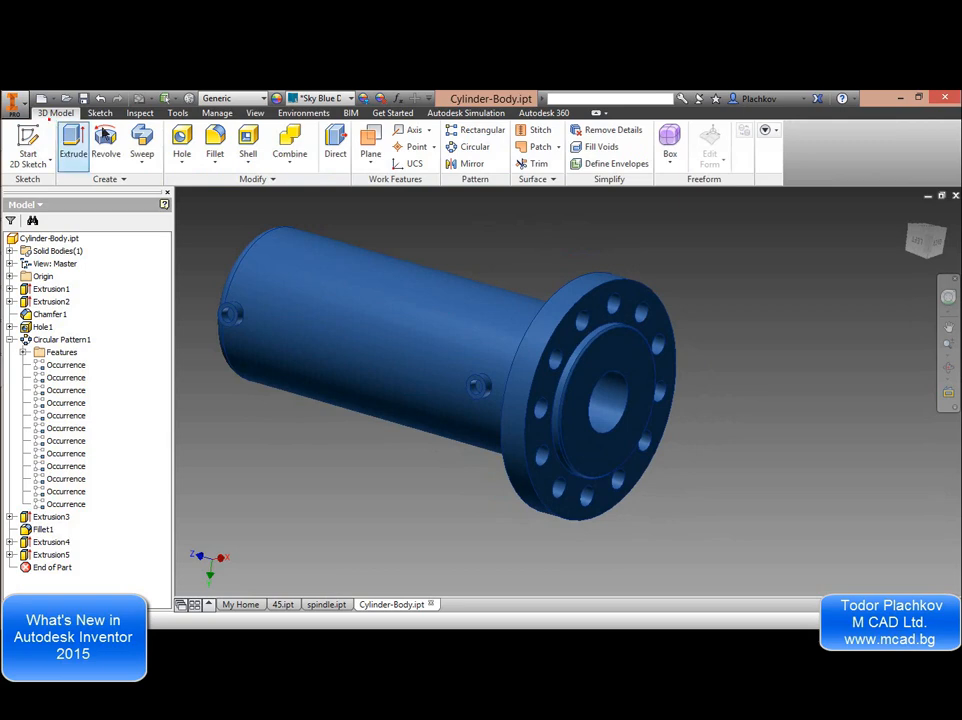
left_click(336, 138)
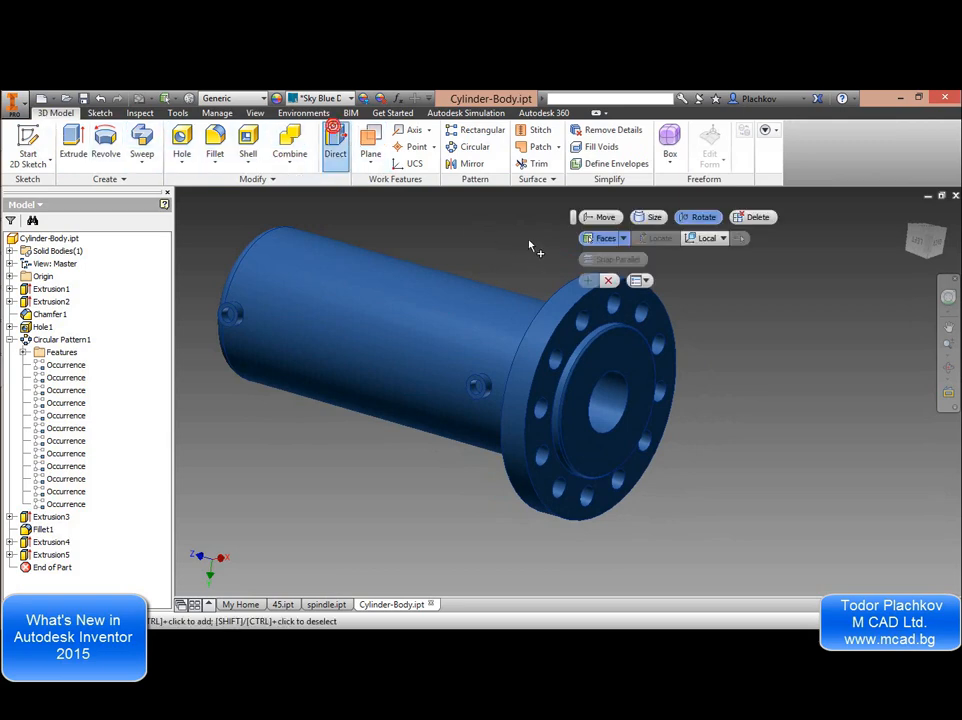
left_click_drag(528, 230, 706, 555)
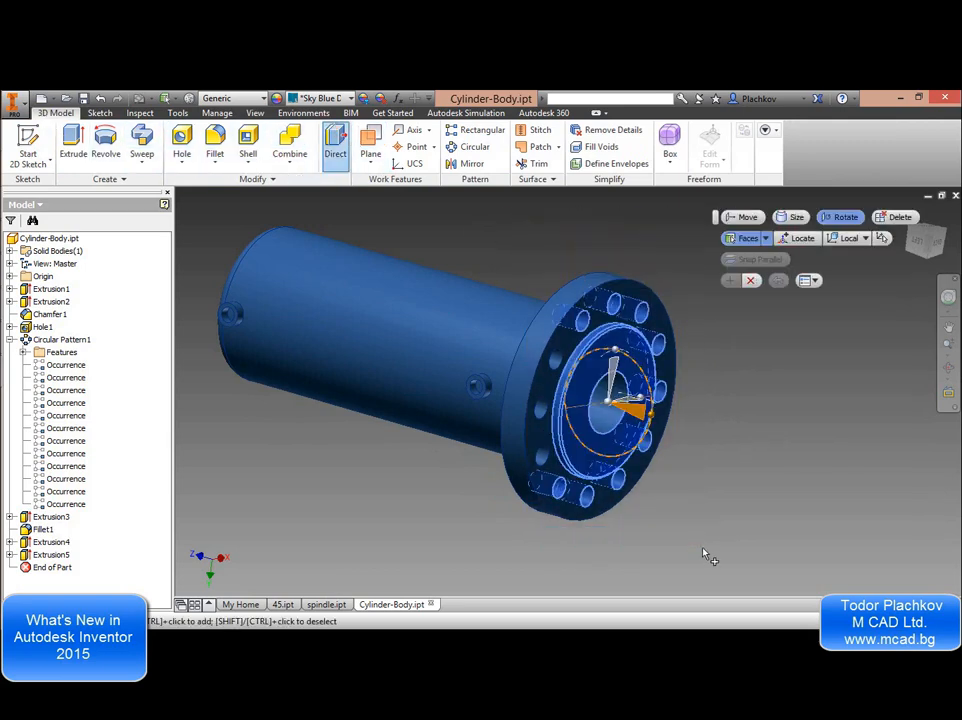
left_click(940, 250)
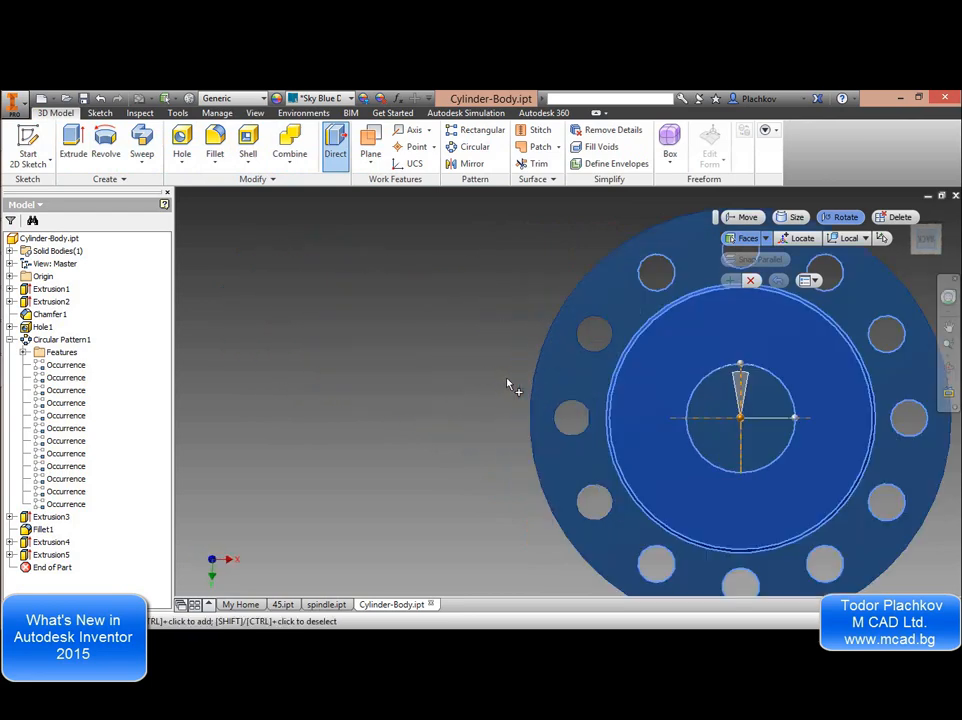
scroll(568, 382, "up", 5)
middle_click_drag(568, 382, 548, 362, "shift")
scroll(650, 408, "down", 3)
scroll(650, 408, "down", 3)
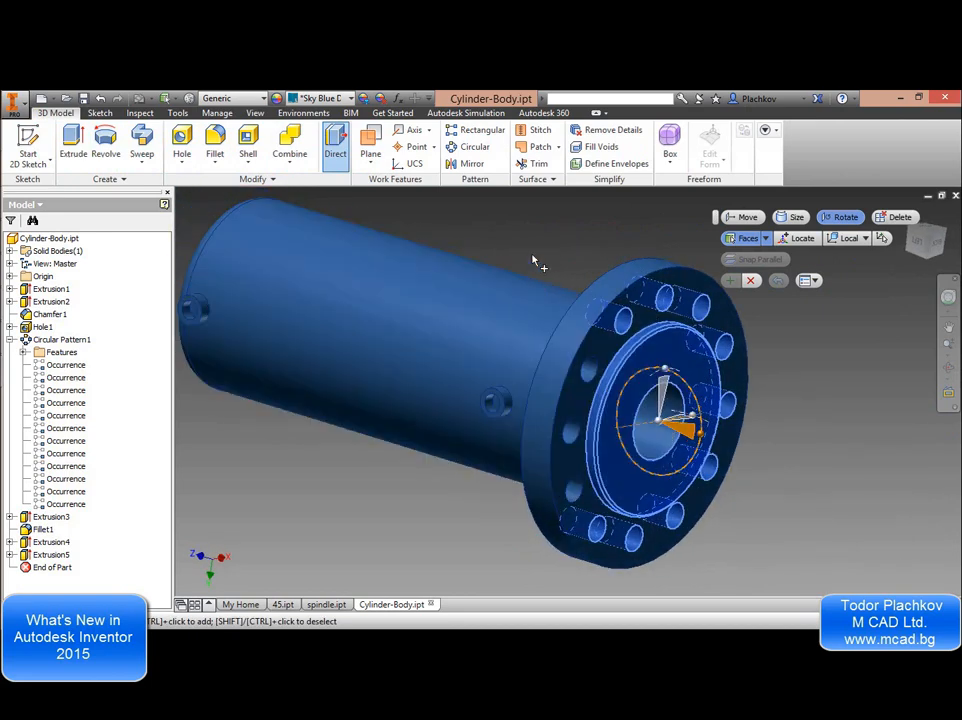
left_click_drag(530, 221, 652, 362)
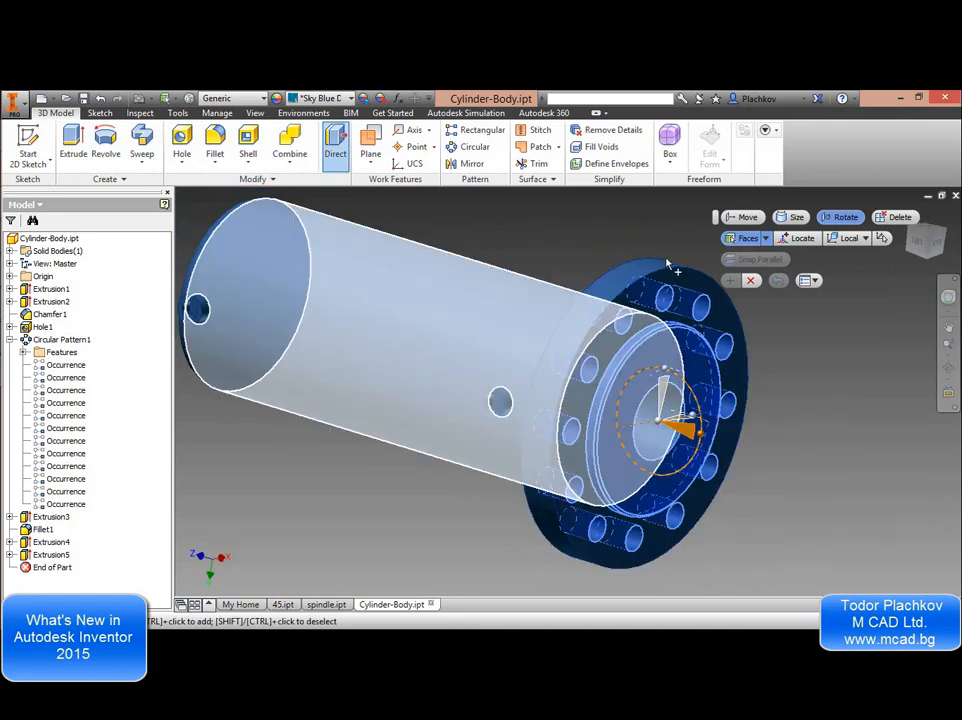
Rotate the selected bolt-hole and centre faces by 45° about the flange axis, then reopen the direct edit to check its Rotate operation.
middle_click_drag(686, 373, 594, 350, "shift")
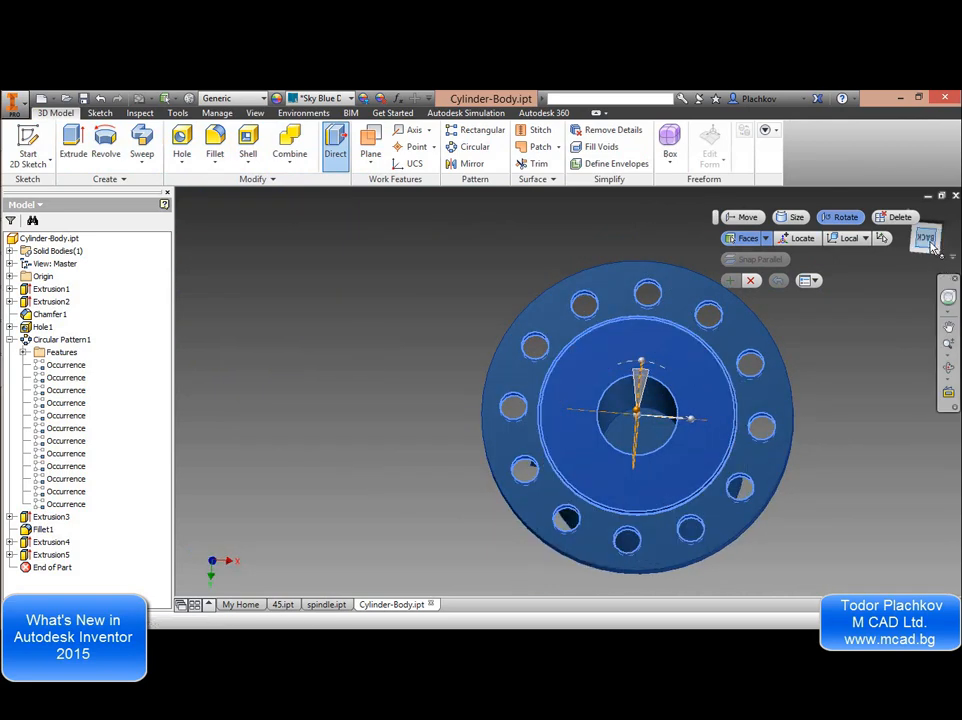
left_click(927, 238)
scroll(572, 344, "up", 5)
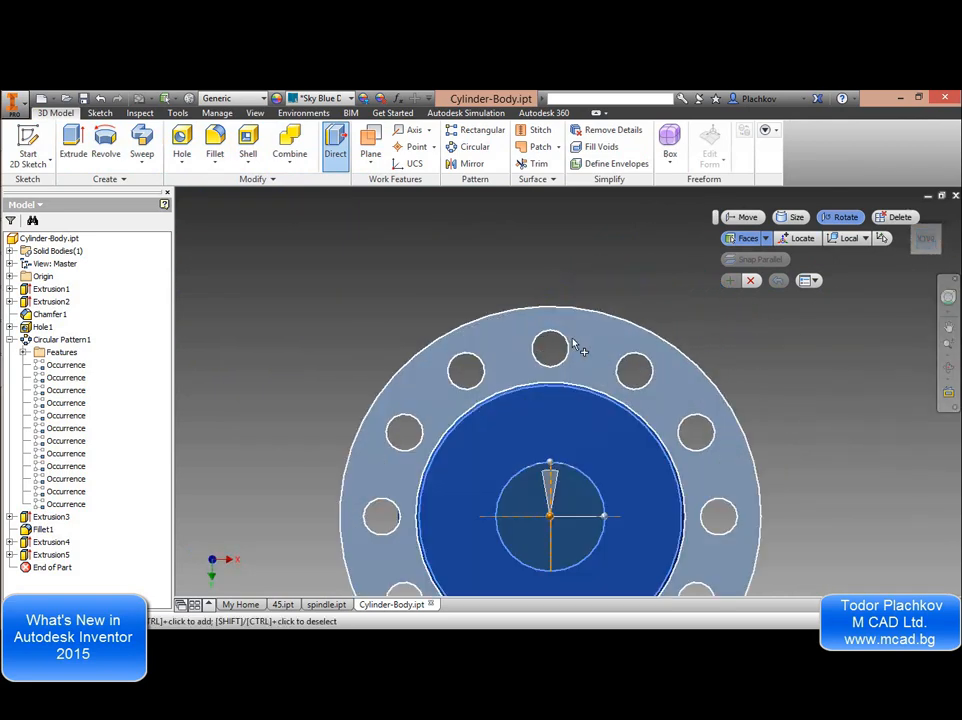
scroll(575, 343, "down", 3)
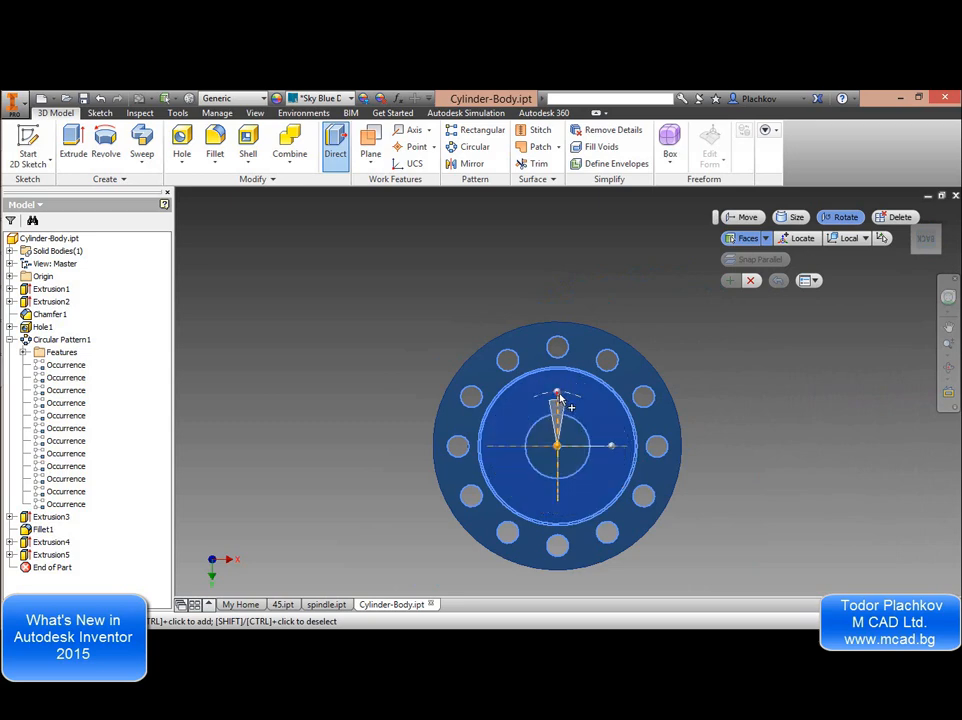
left_click_drag(560, 400, 577, 405)
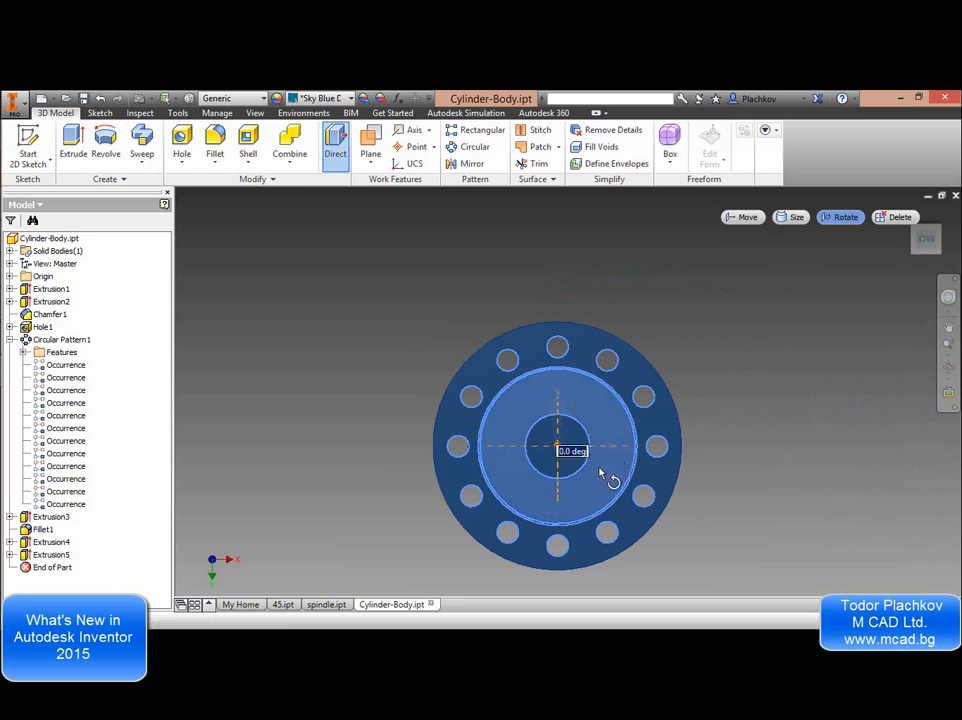
left_click_drag(600, 474, 575, 499)
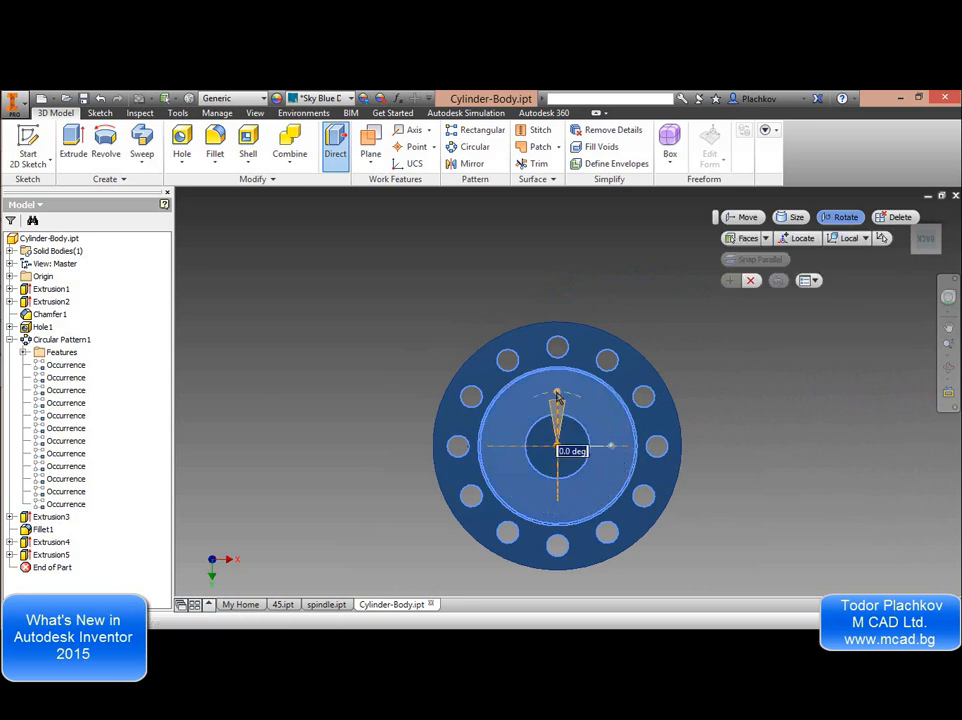
left_click_drag(557, 398, 590, 432)
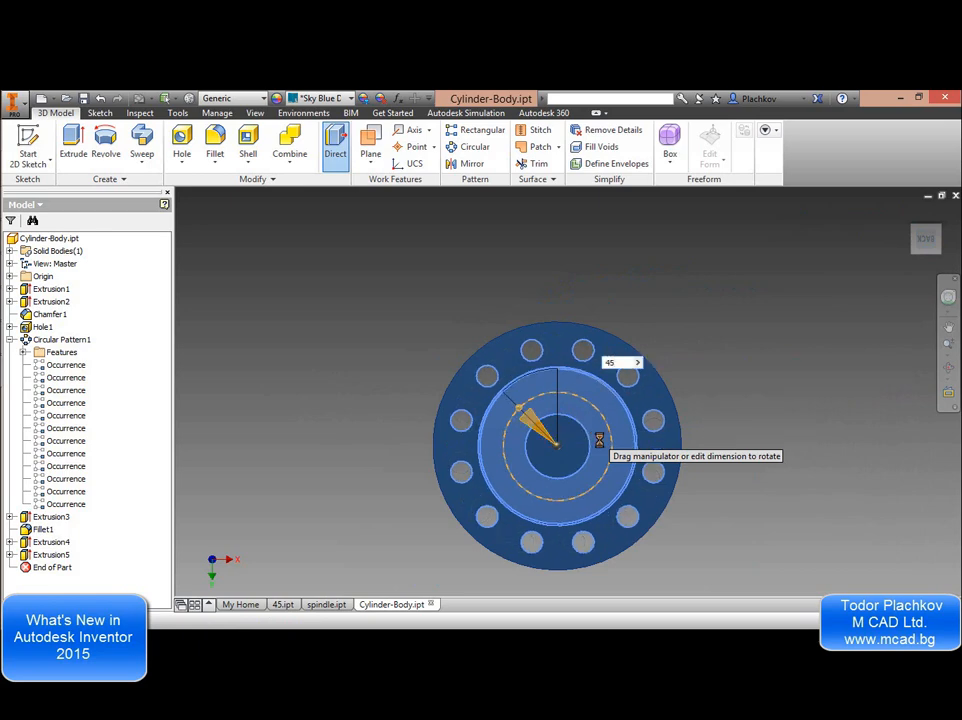
key("Return")
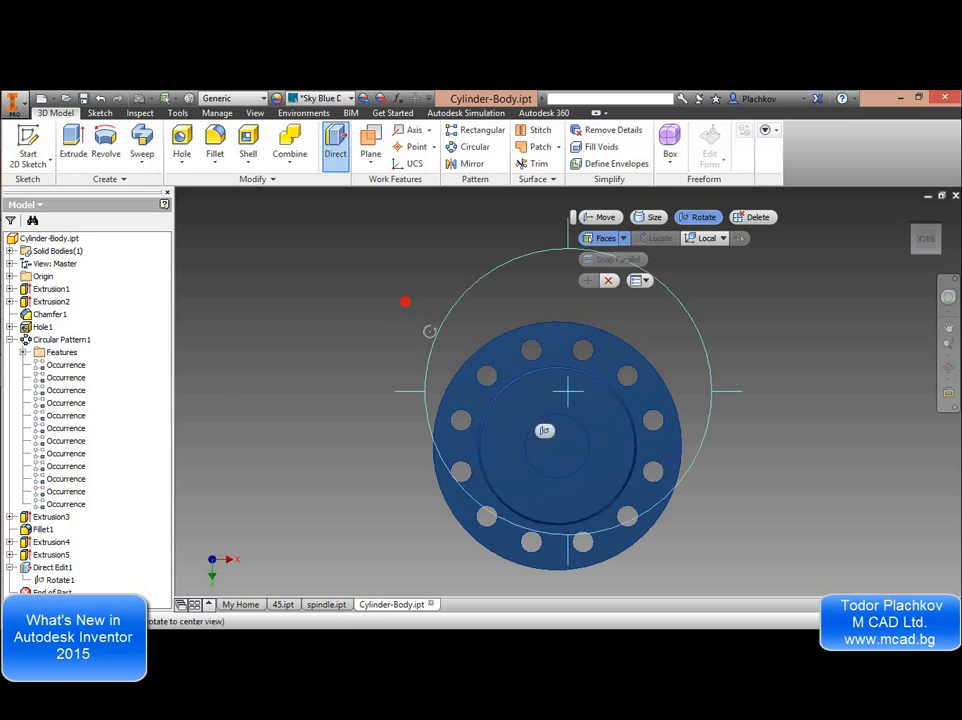
key("Escape")
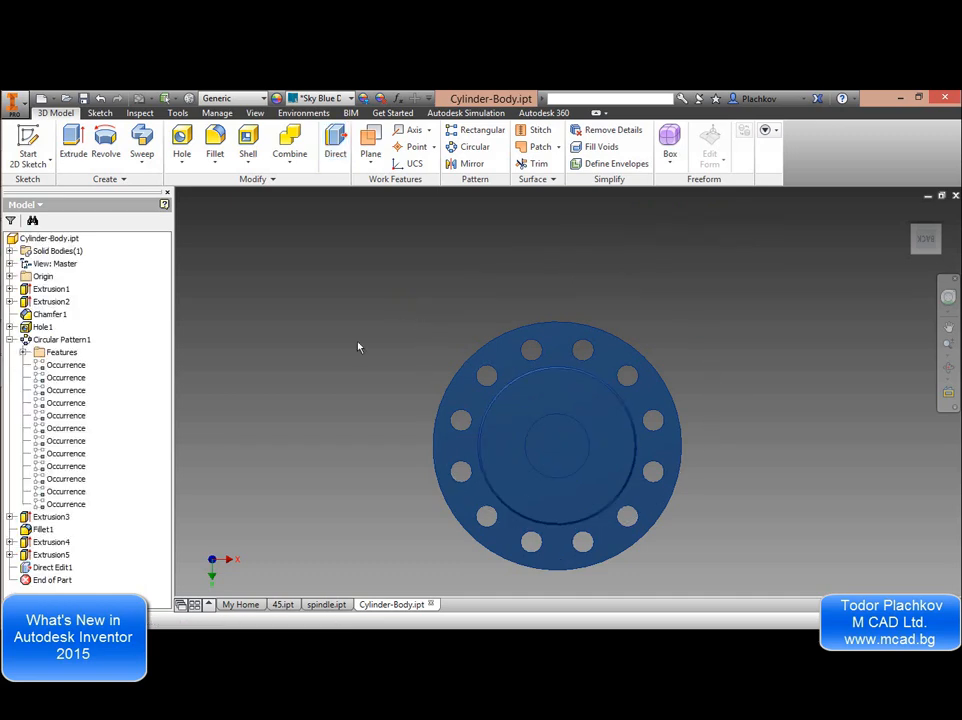
double_click(44, 570)
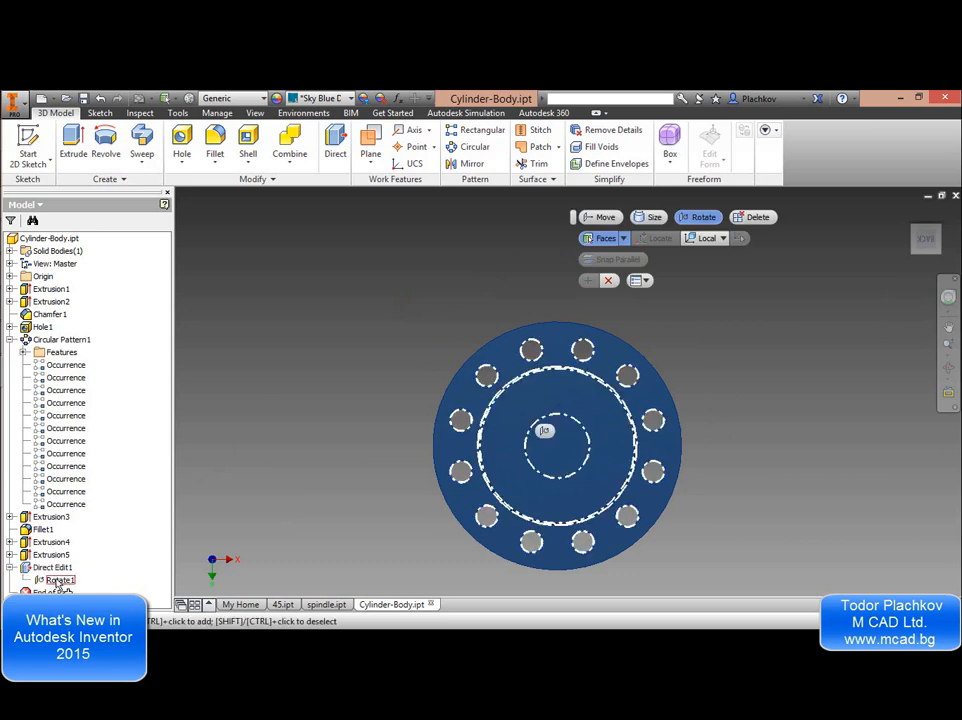
key("Escape")
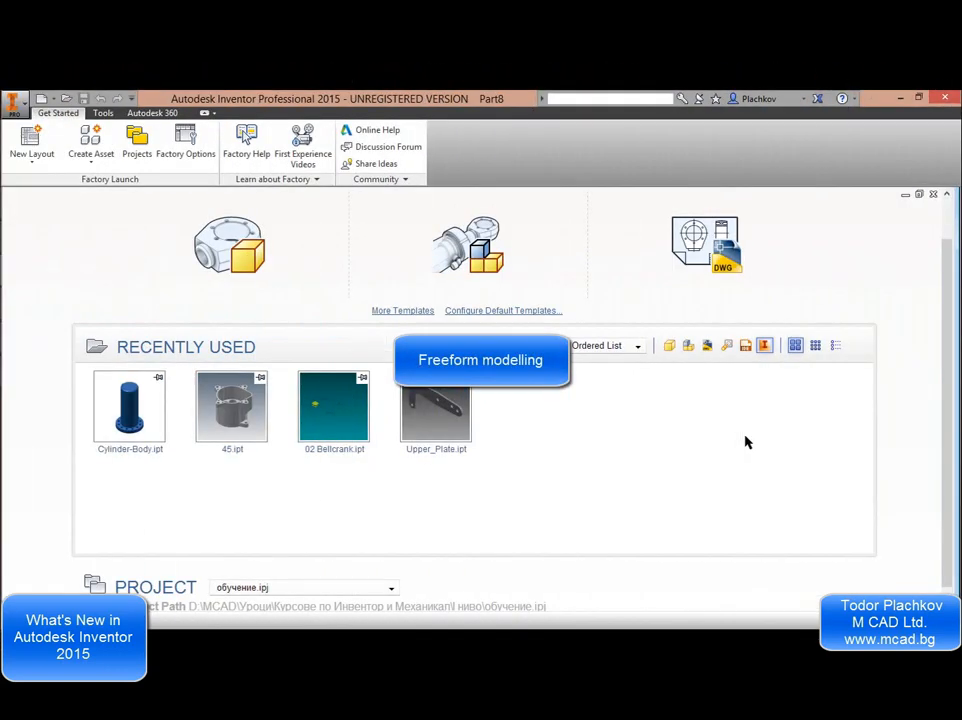
In a new part, create a freeform box 150 mm long, 100 mm wide and 250 mm high with width symmetry, centred at the origin on the XY plane.
left_click(51, 99)
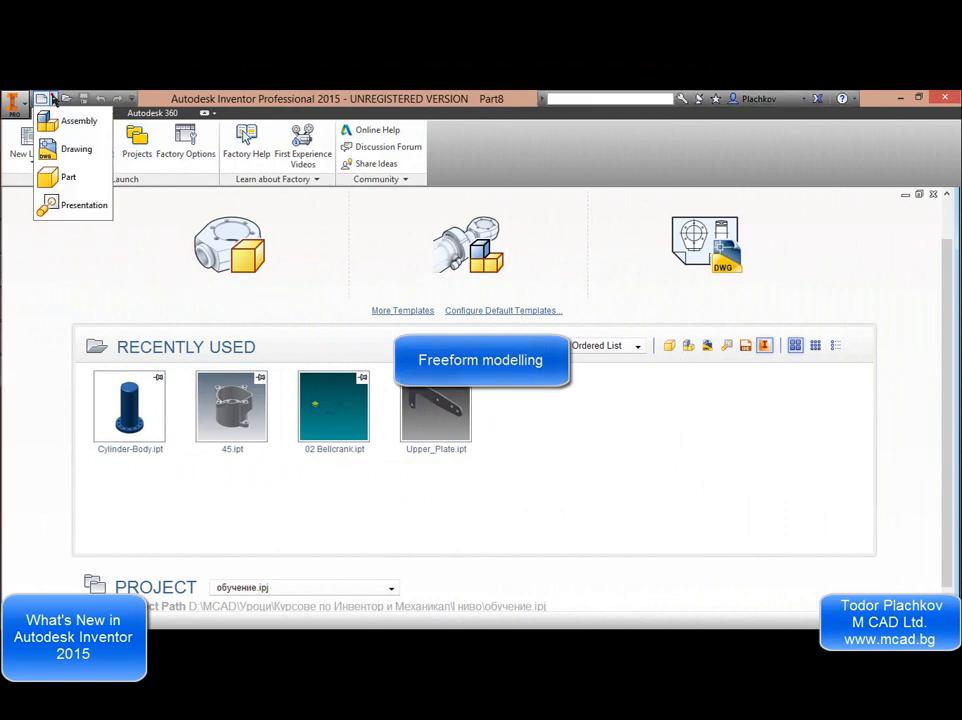
left_click(62, 176)
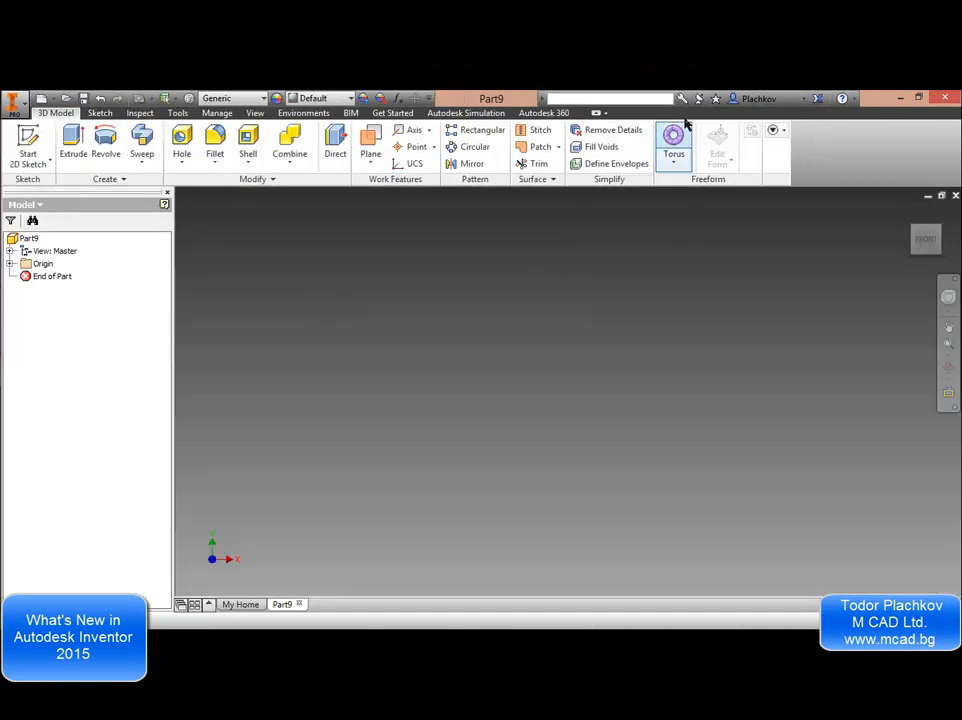
left_click(670, 162)
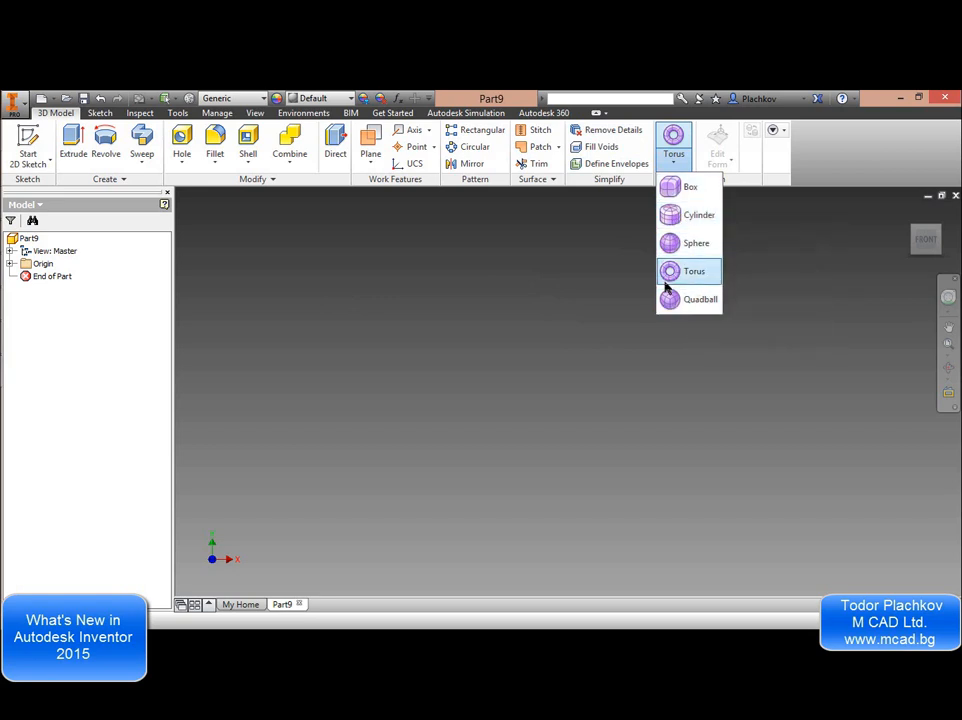
left_click(705, 189)
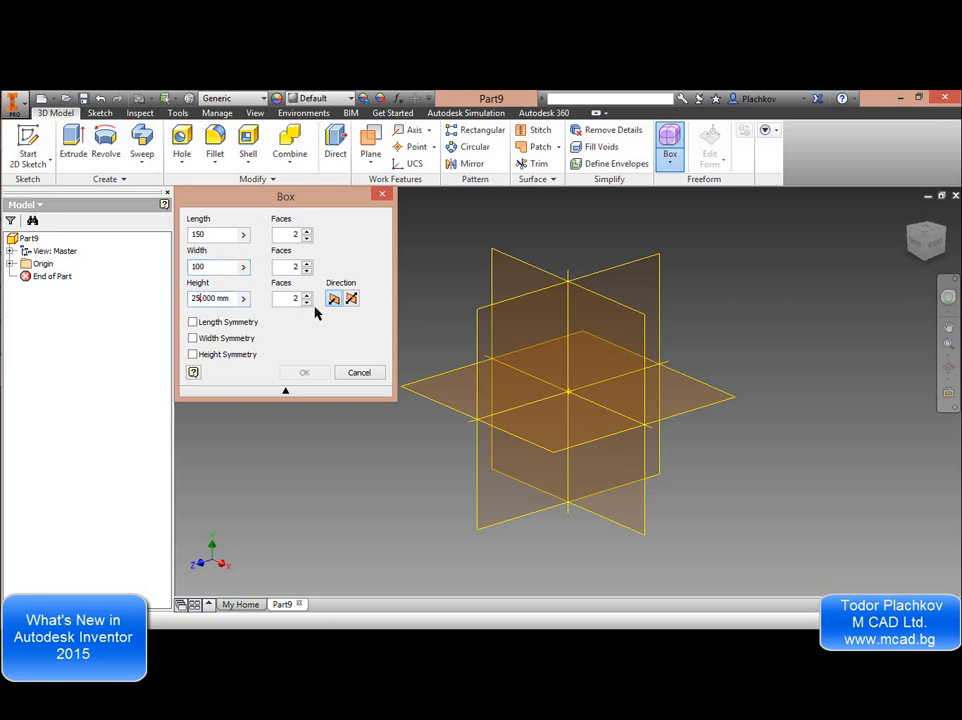
left_click(198, 298)
left_click(193, 338)
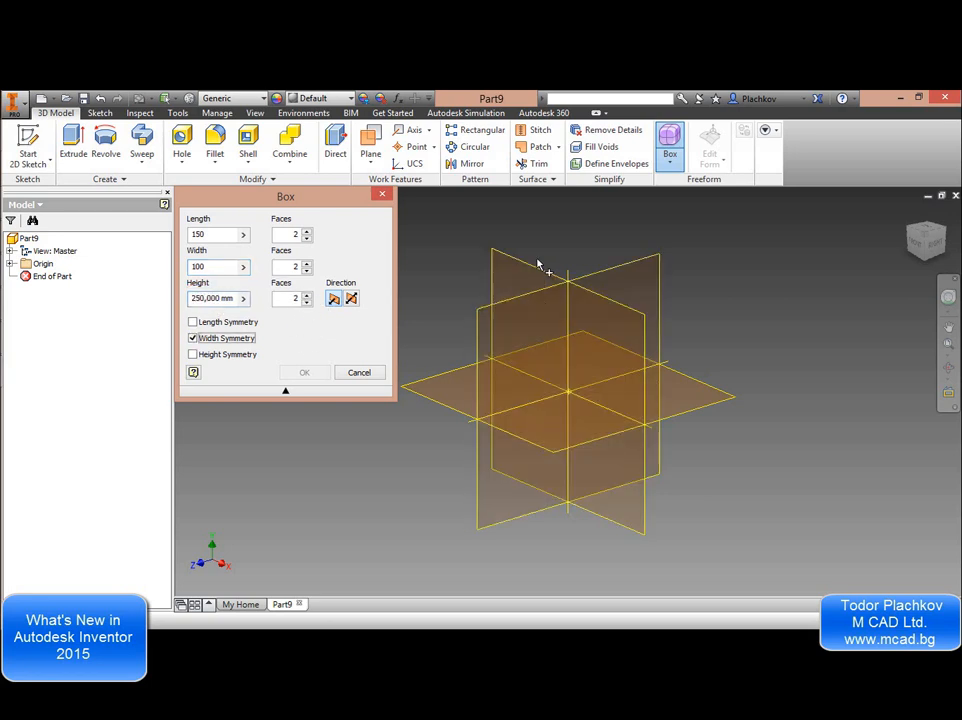
left_click(495, 279)
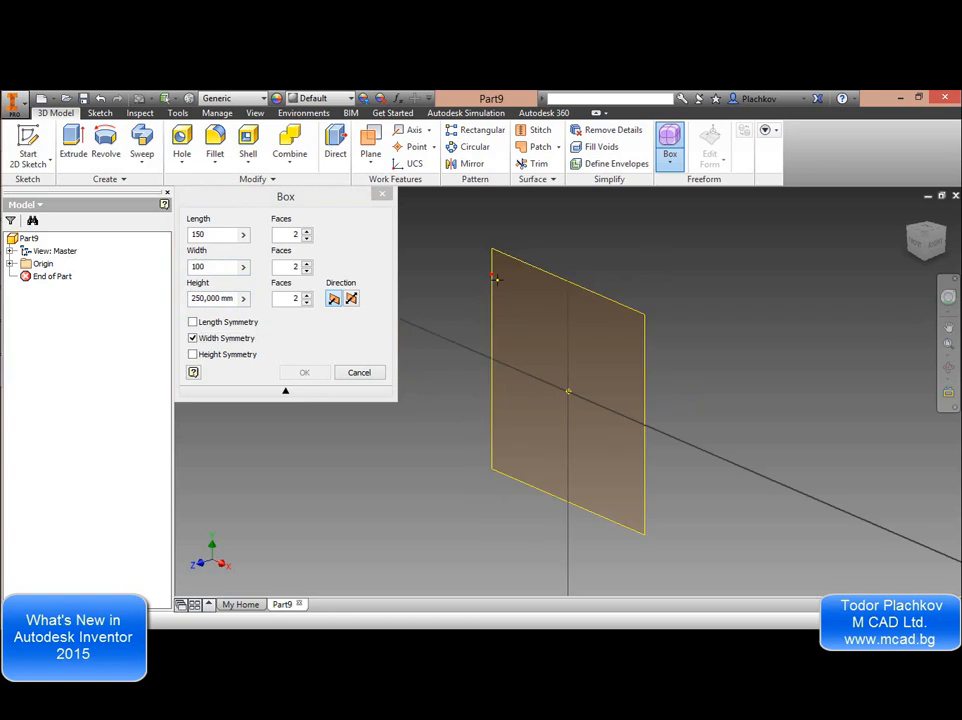
left_click(570, 396)
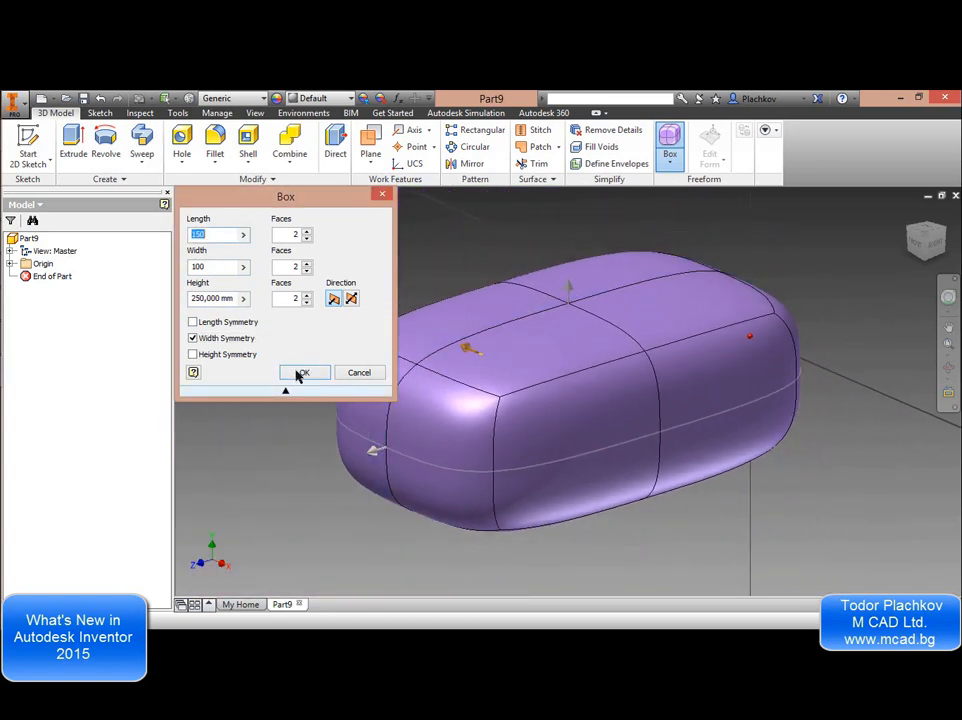
left_click(302, 373)
Edit the freeform and pull the symmetry-line vertex at one side of the box's end outward along X.
key("F4")
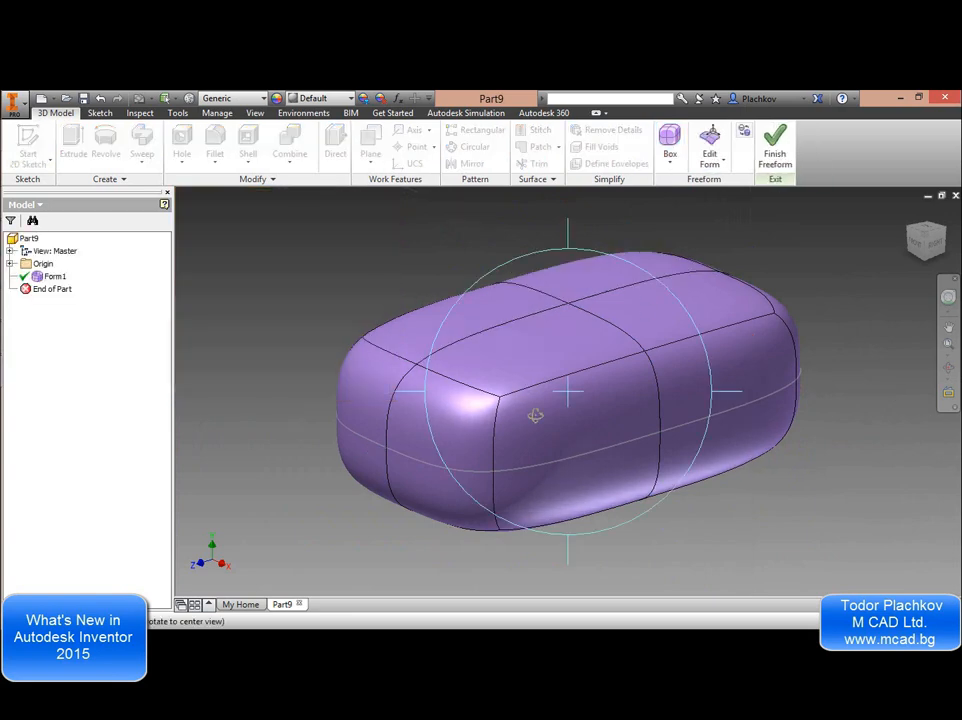
left_click_drag(535, 415, 599, 332)
middle_click_drag(613, 343, 611, 406)
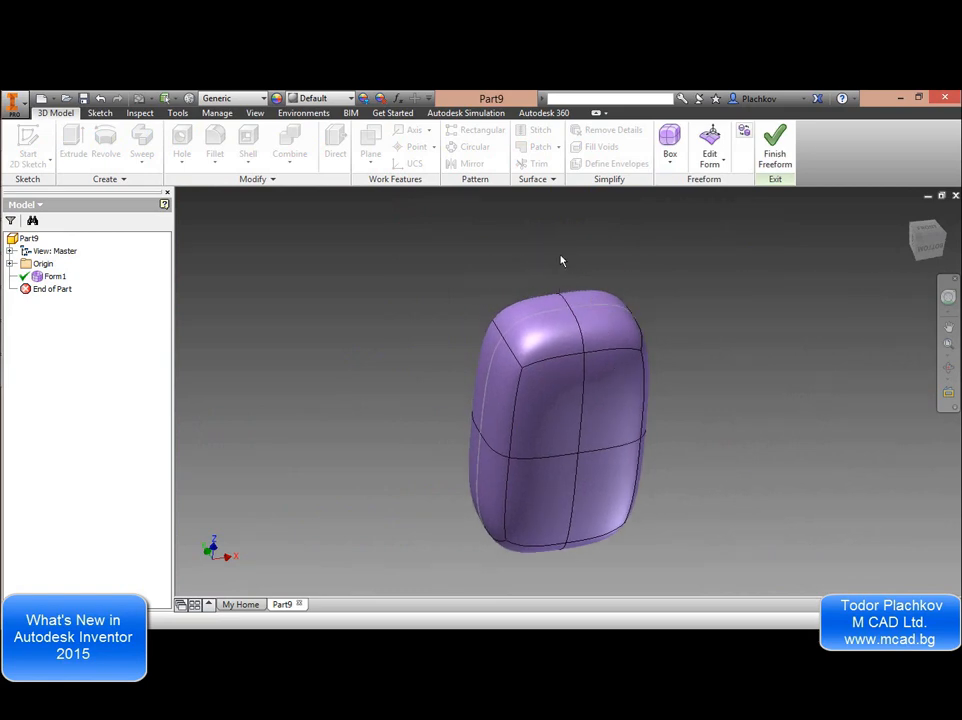
left_click(709, 146)
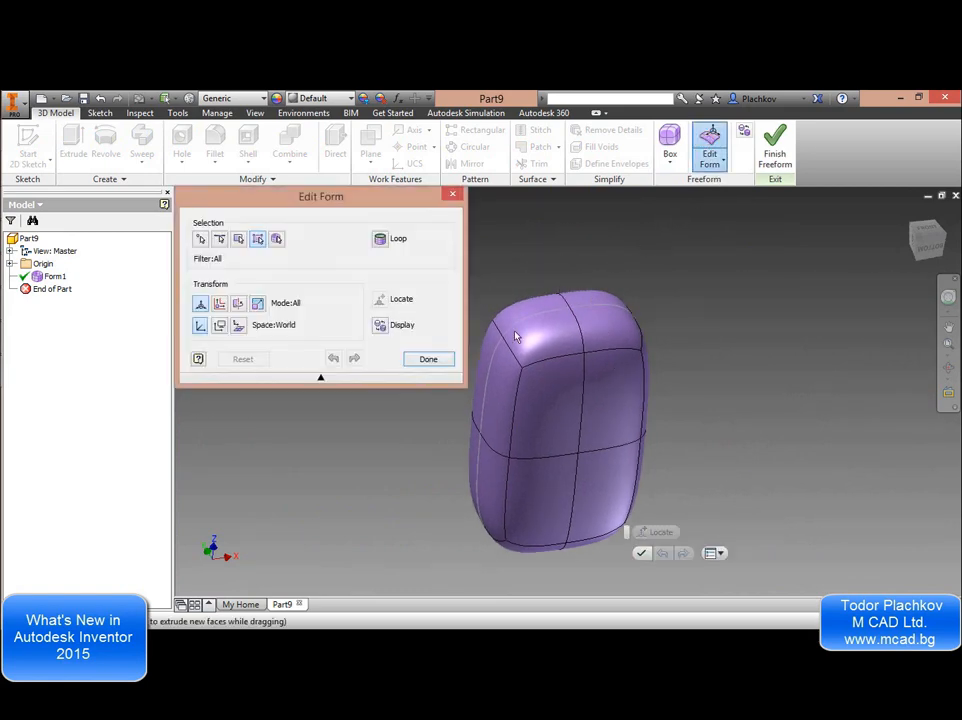
left_click(503, 337)
middle_click_drag(588, 306, 646, 303)
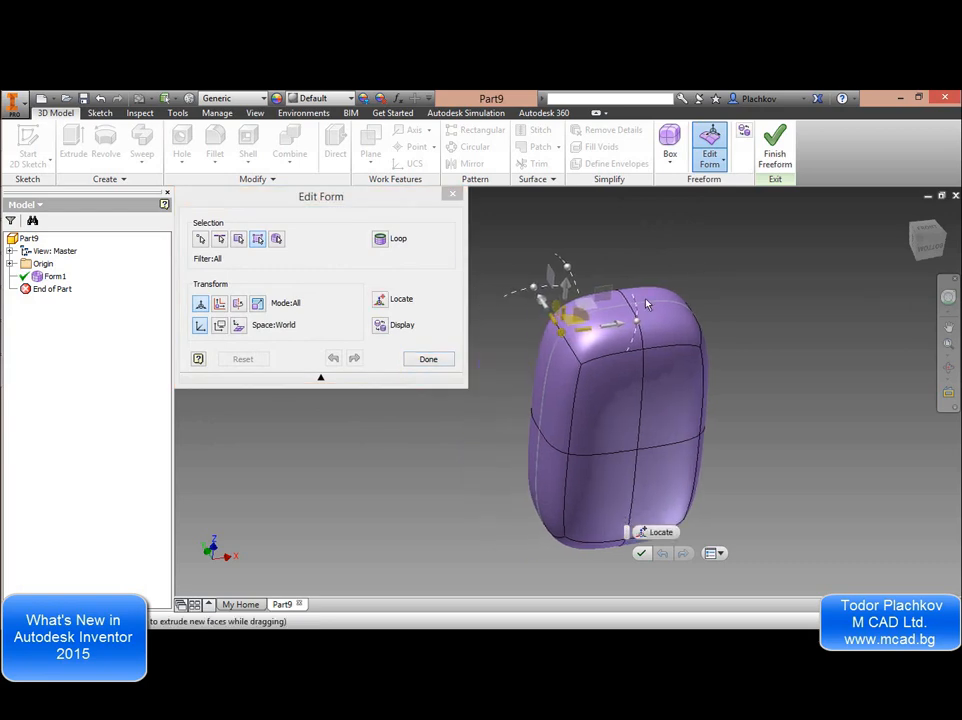
left_click_drag(617, 327, 487, 340)
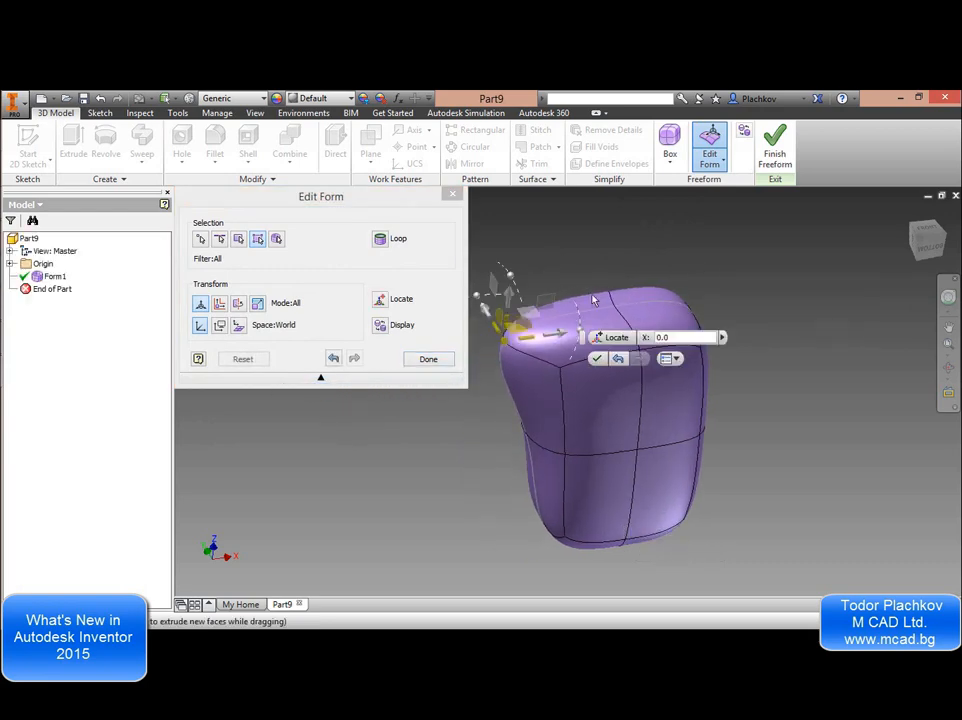
Pull the middle vertex of the adjacent edge on the same end of the freeform outward along Y.
key("F4")
left_click_drag(604, 336, 584, 264)
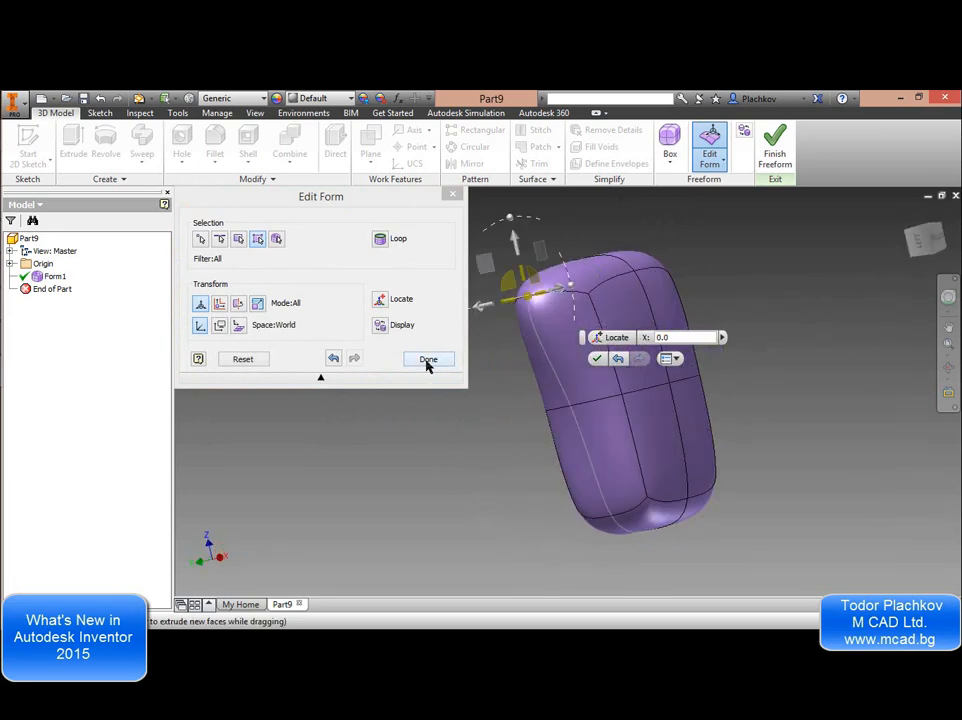
left_click(632, 276)
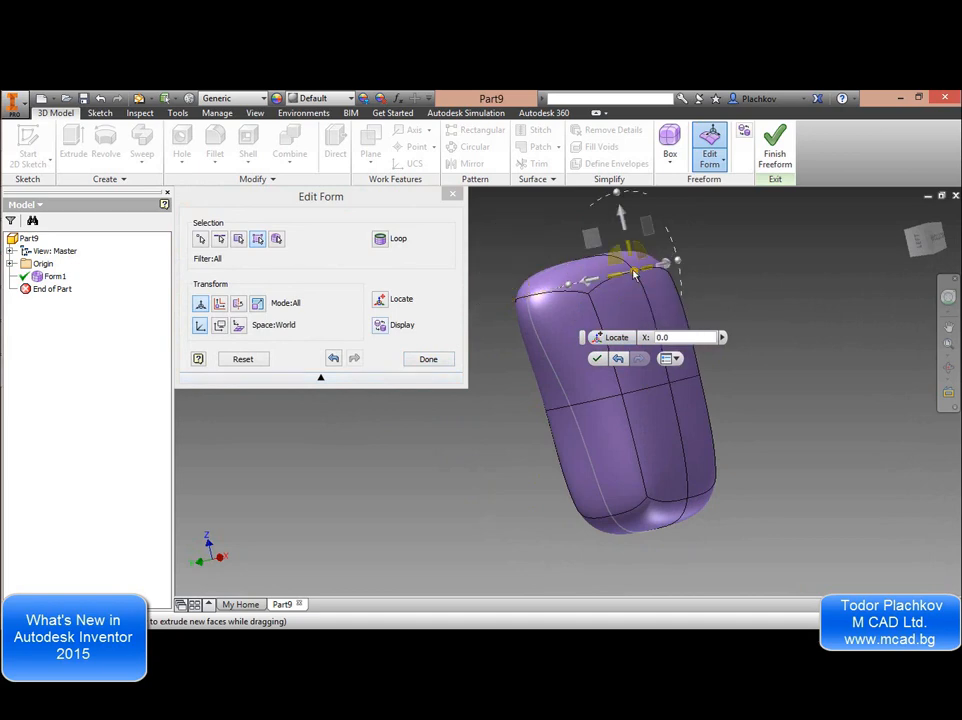
middle_click_drag(630, 290, 621, 343, "shift")
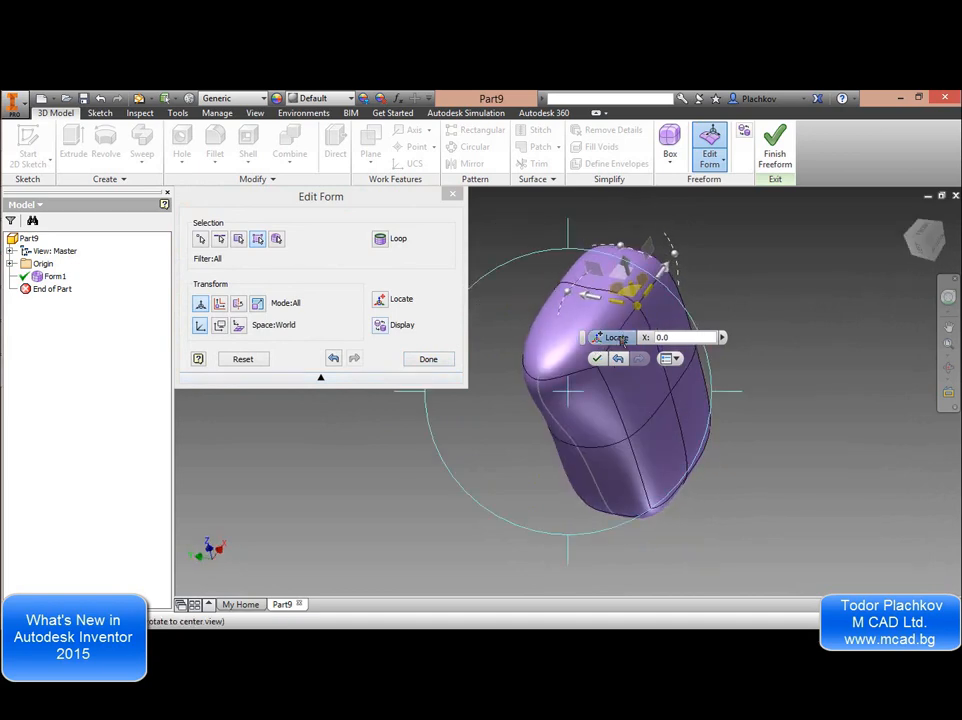
left_click_drag(592, 305, 668, 318)
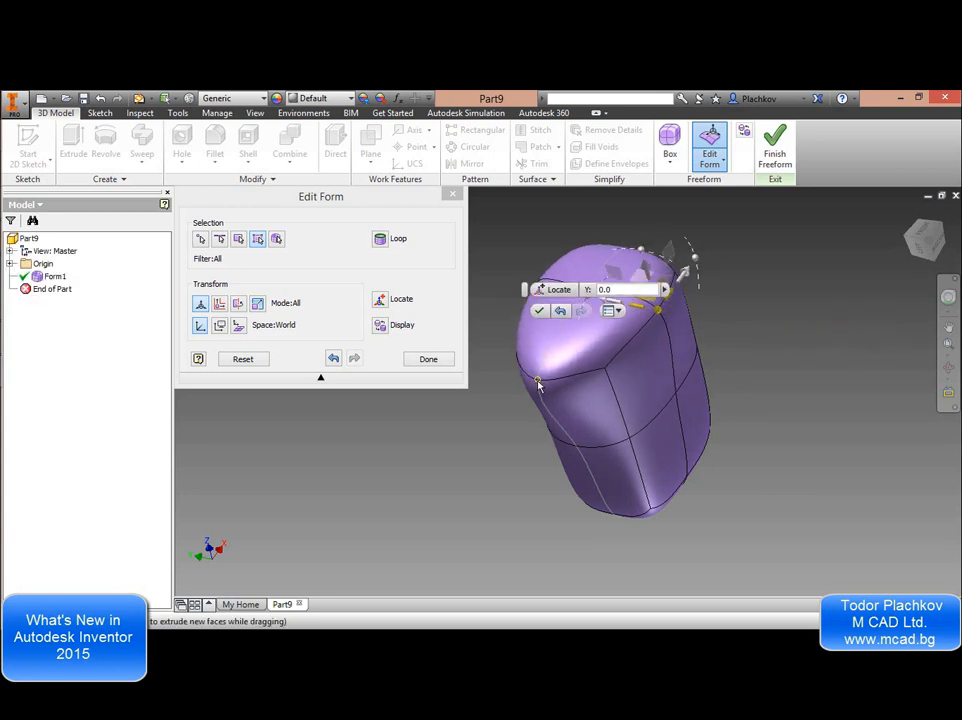
Pull the side vertex on the symmetry line at the bulged end further outward along X.
left_click(537, 383)
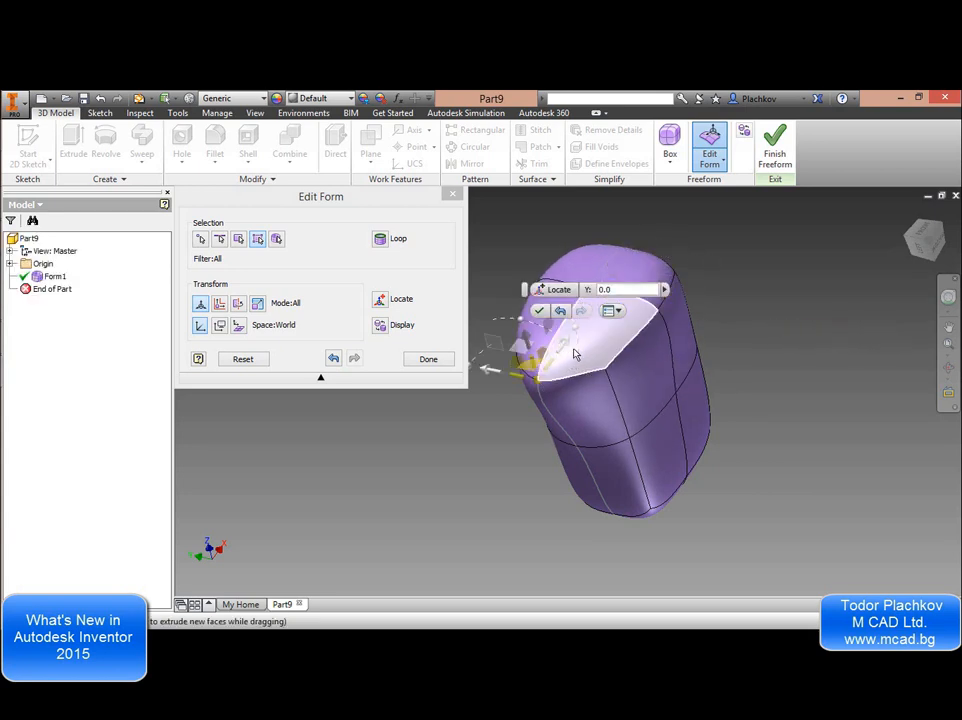
left_click_drag(569, 359, 559, 381)
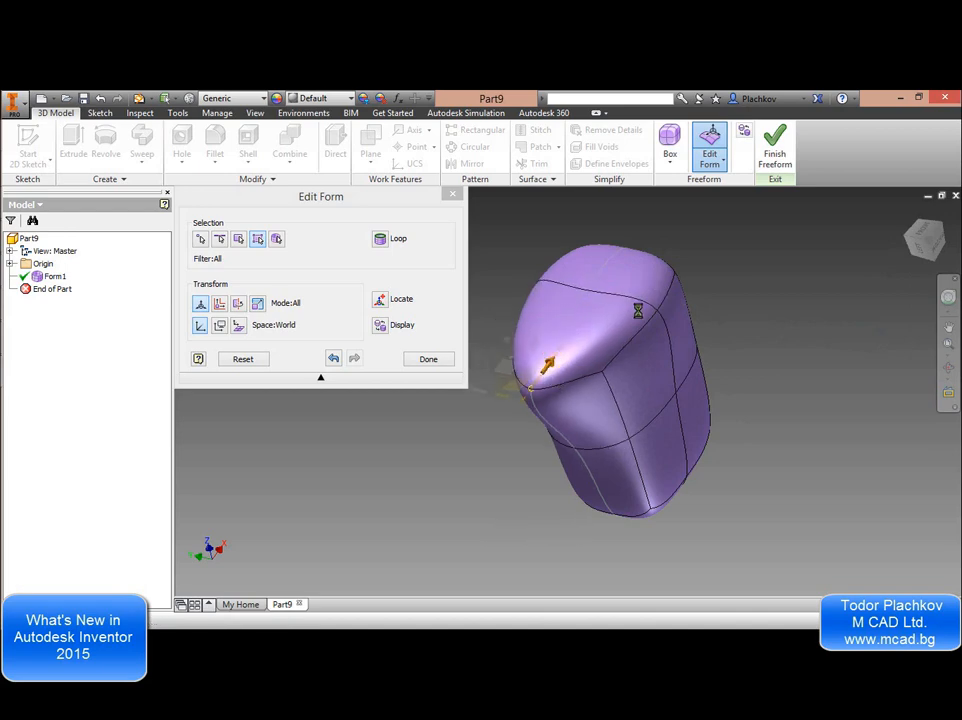
key("F4")
left_click_drag(659, 406, 463, 430)
key("F4")
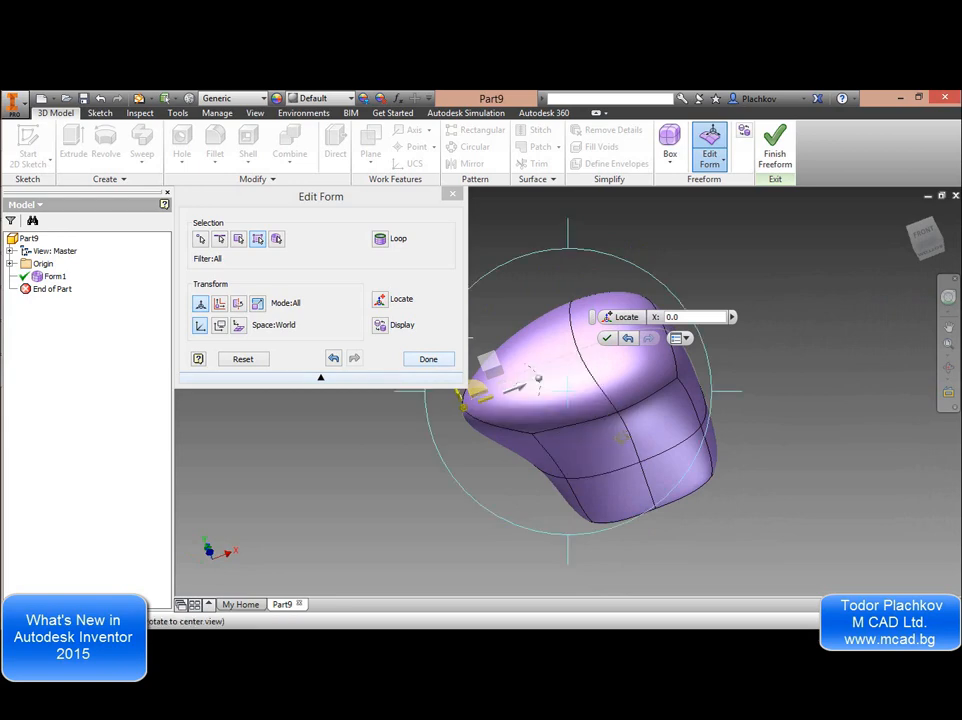
At the freeform's opposite end, pull the middle vertex of the end edge outward along Y.
left_click_drag(620, 440, 524, 247)
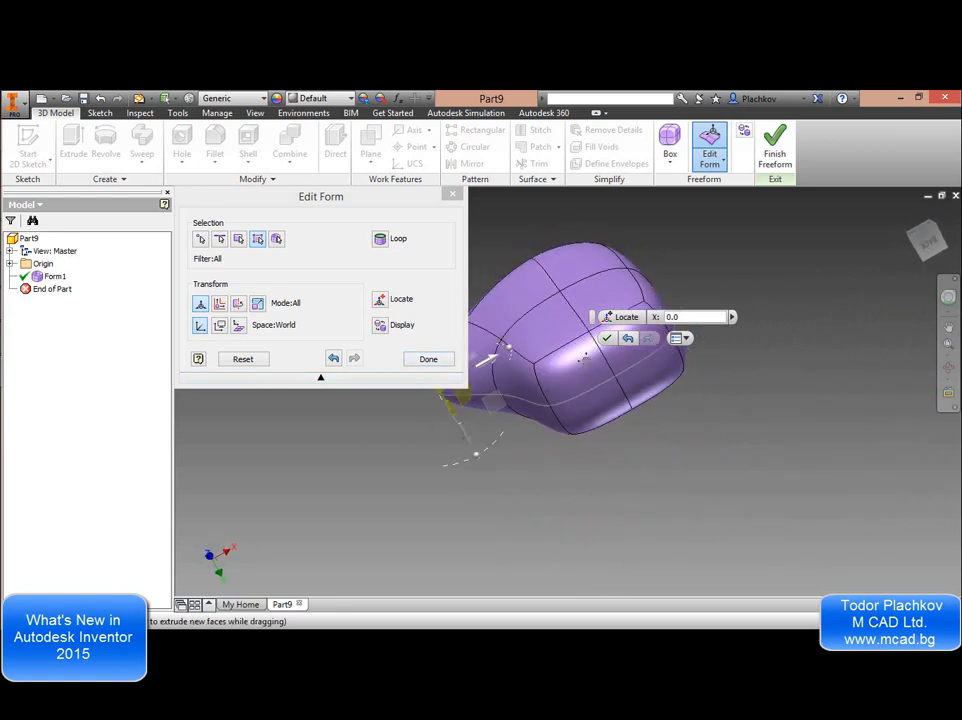
middle_click_drag(586, 345, 551, 371)
left_click(564, 374)
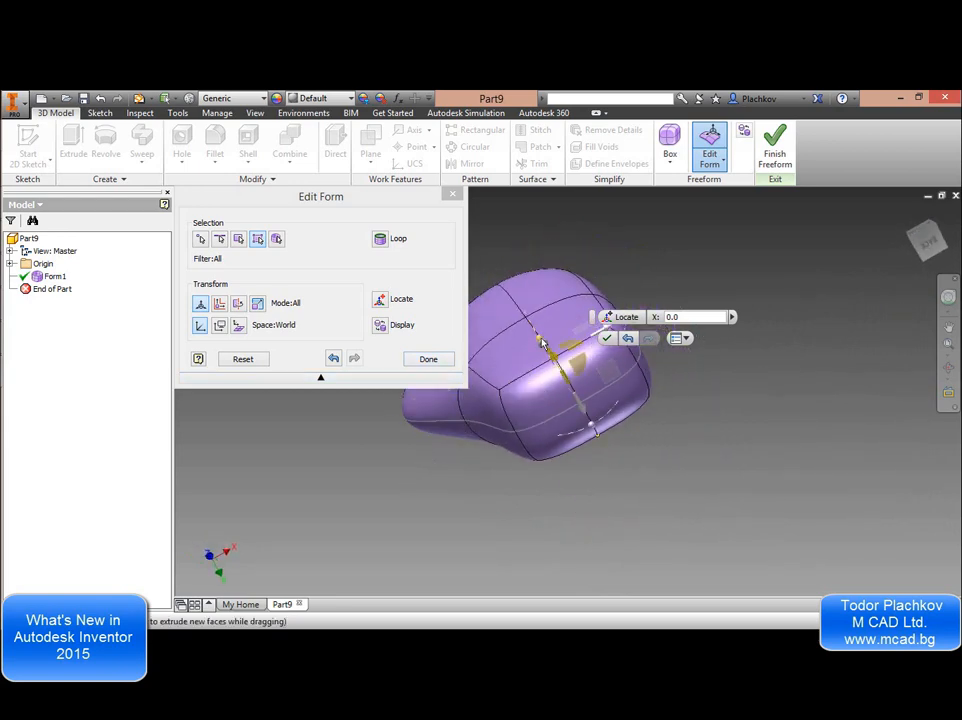
left_click_drag(583, 409, 550, 351)
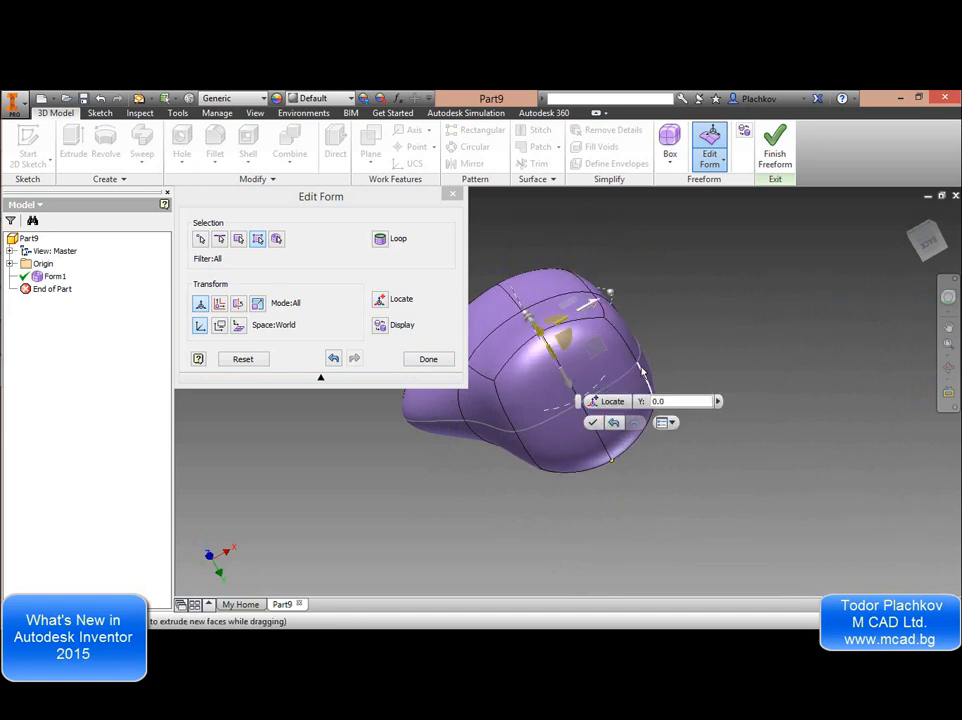
Pull one symmetry-line edge of that end face outward along X, and move the vertex on the opposite side outward as well.
left_click(638, 368)
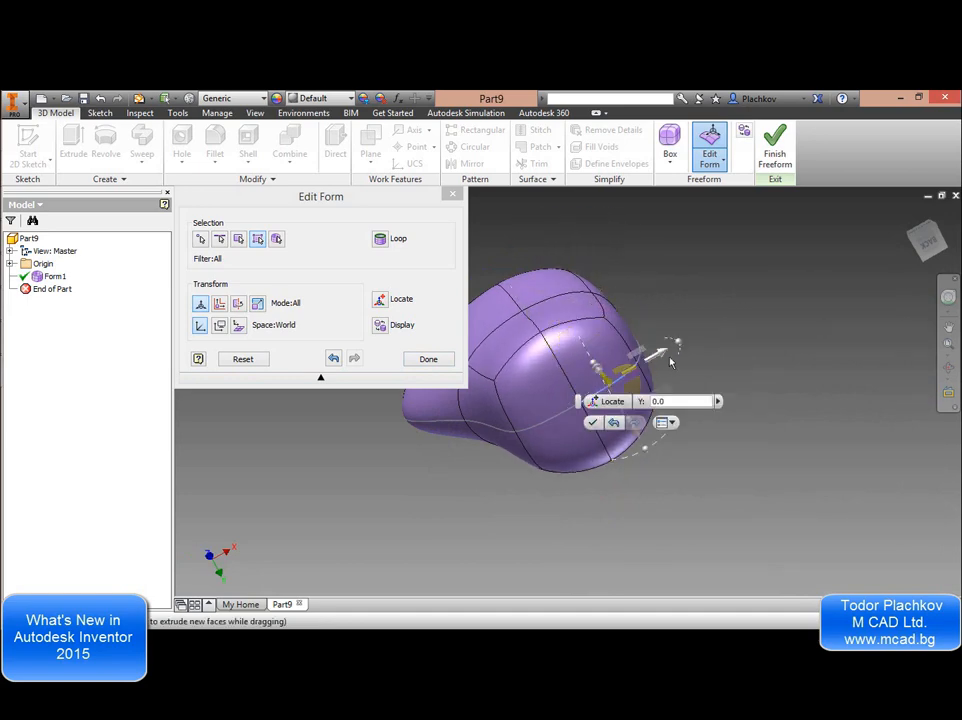
left_click_drag(662, 356, 705, 328)
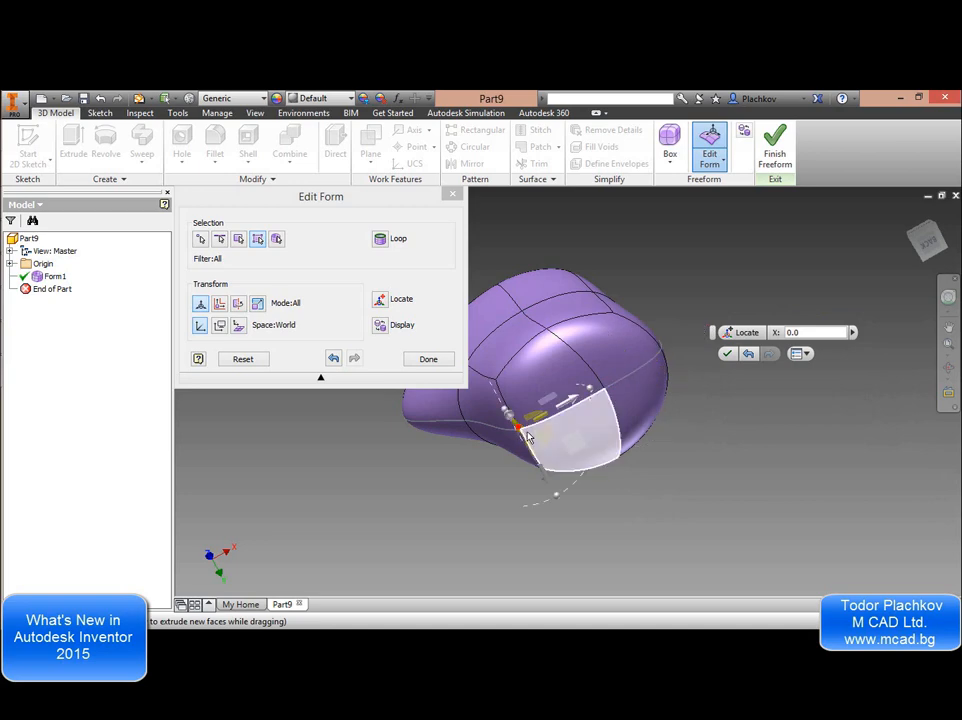
left_click(541, 426)
left_click_drag(541, 426, 641, 350)
key("F4")
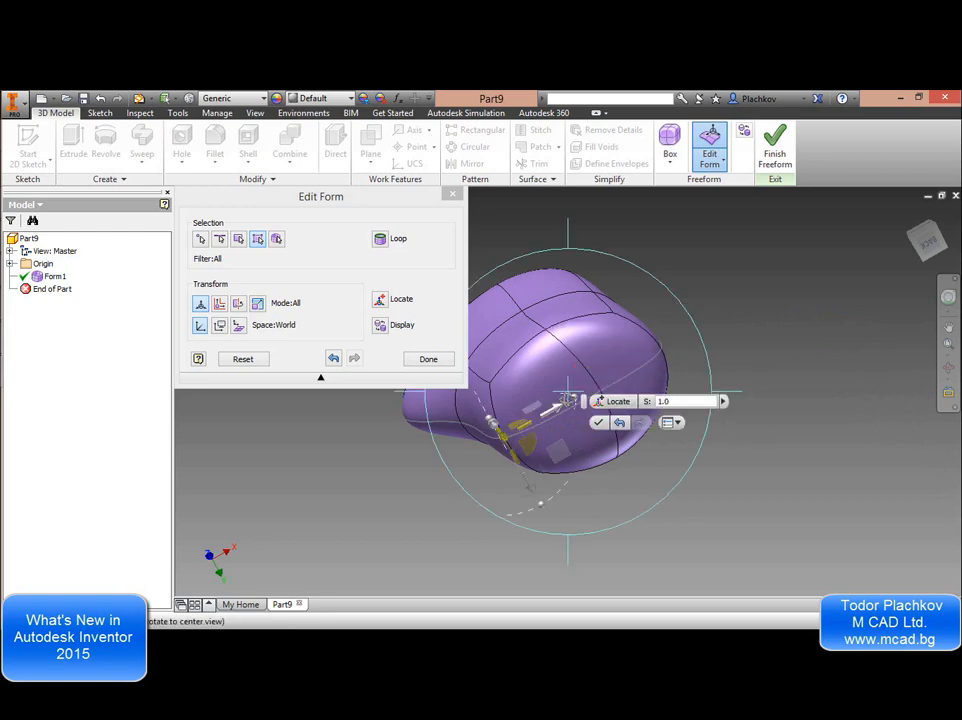
Finish the current Edit Form changes on the freeform body.
left_click_drag(570, 400, 557, 495)
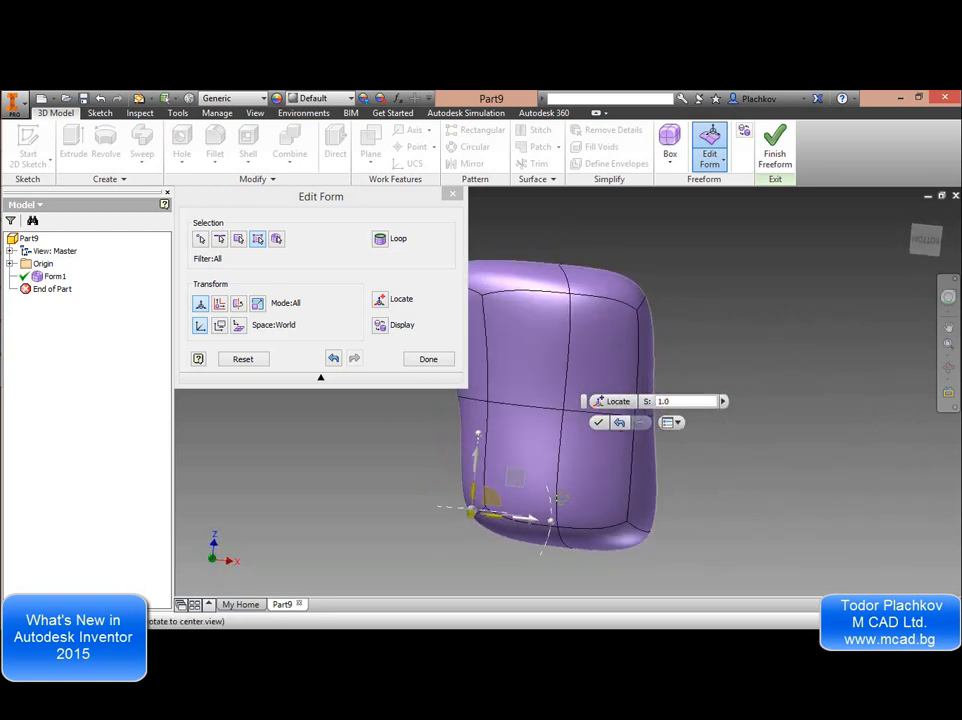
left_click(429, 359)
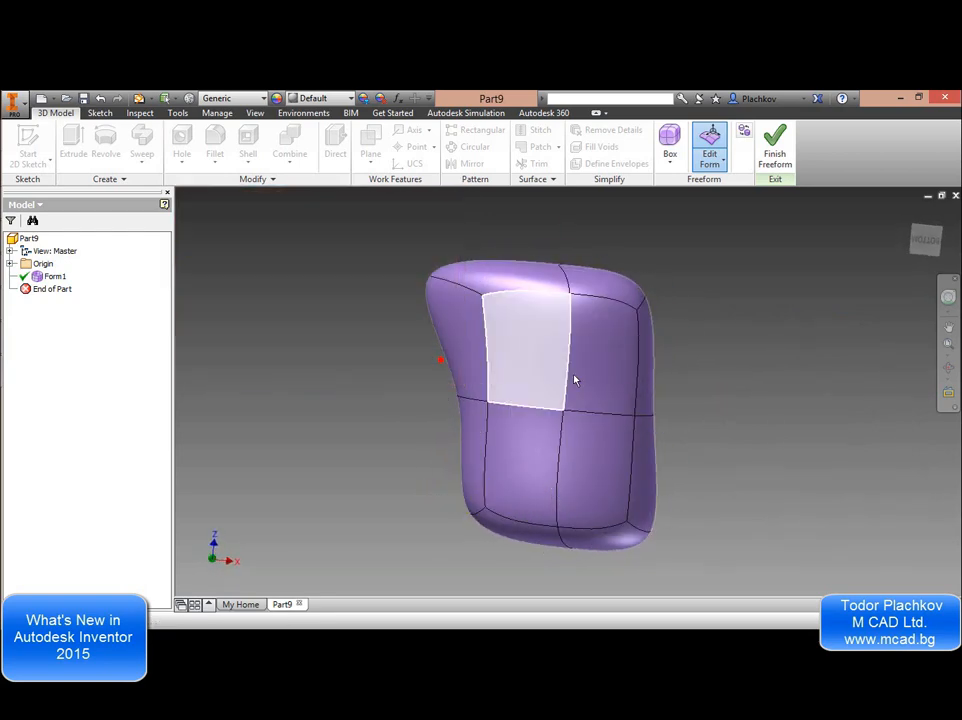
left_click(710, 160)
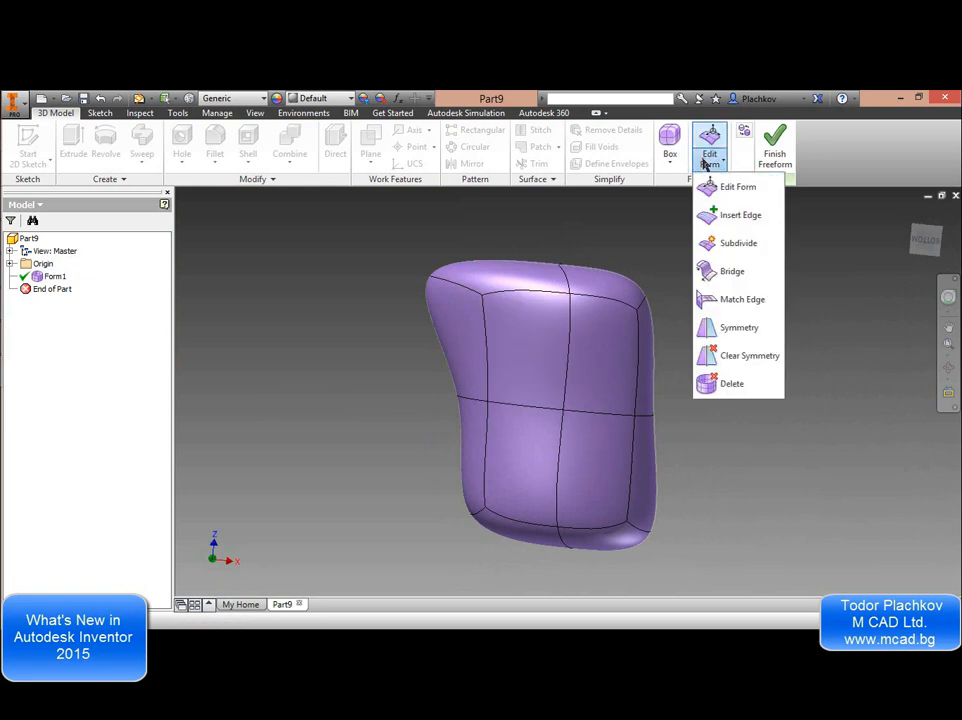
Start a freeform torus on the XZ origin plane, with its centre on the body's middle edge line, slightly toward the side opposite the spout.
left_click(668, 162)
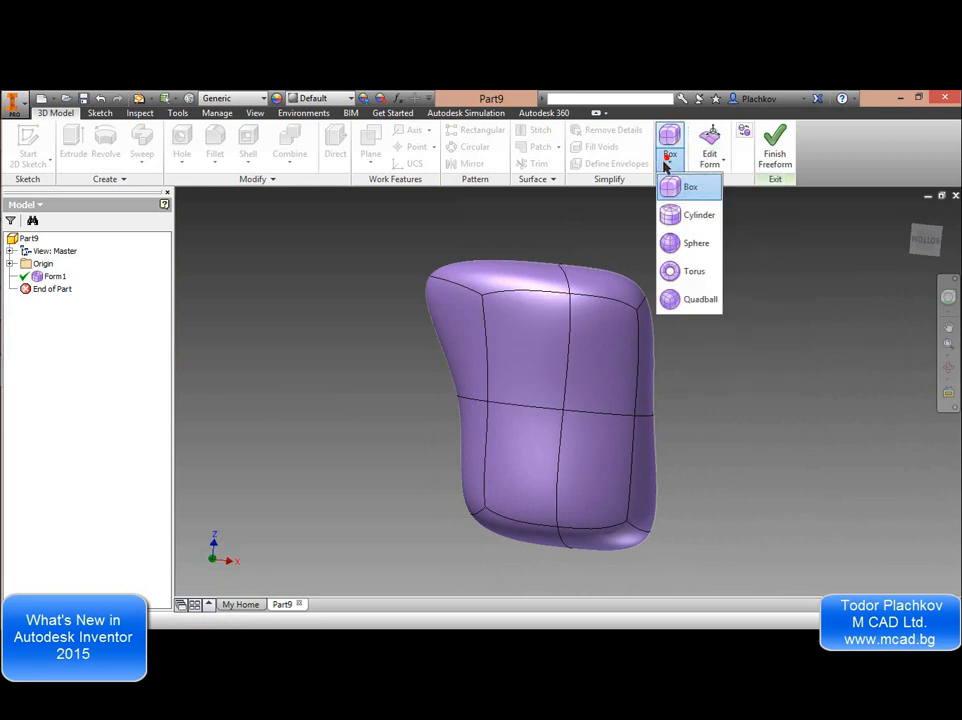
left_click(677, 271)
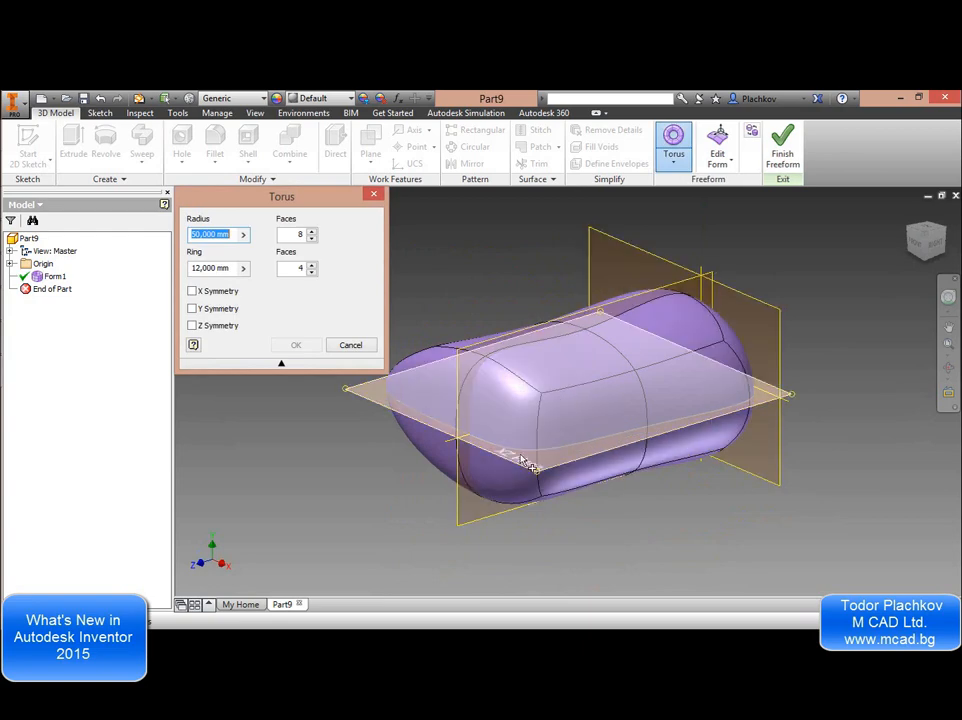
left_click(563, 460)
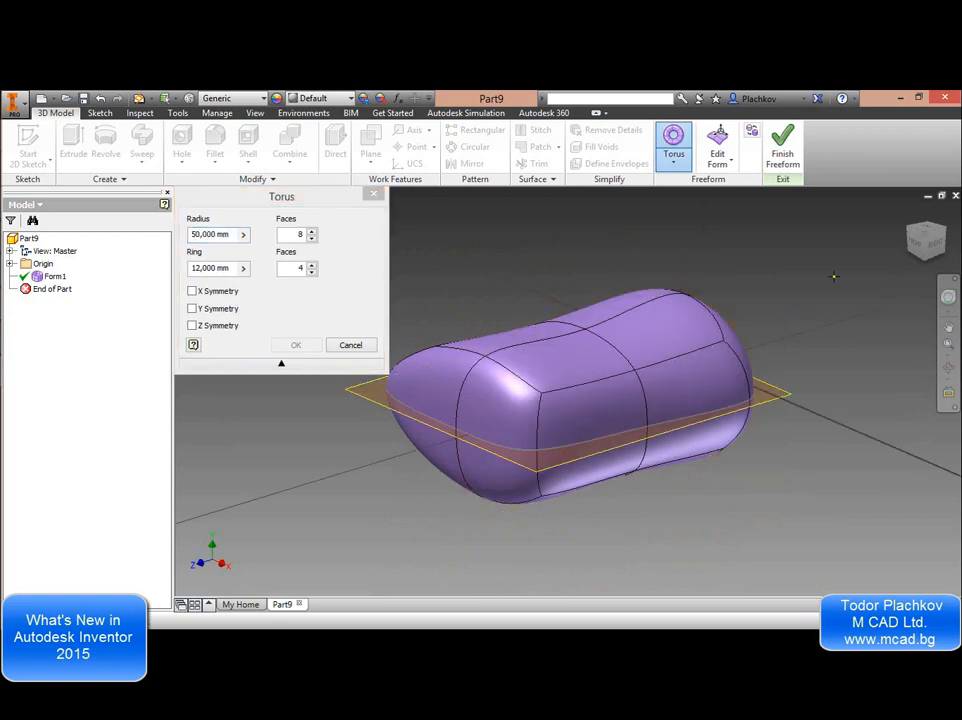
left_click(937, 235)
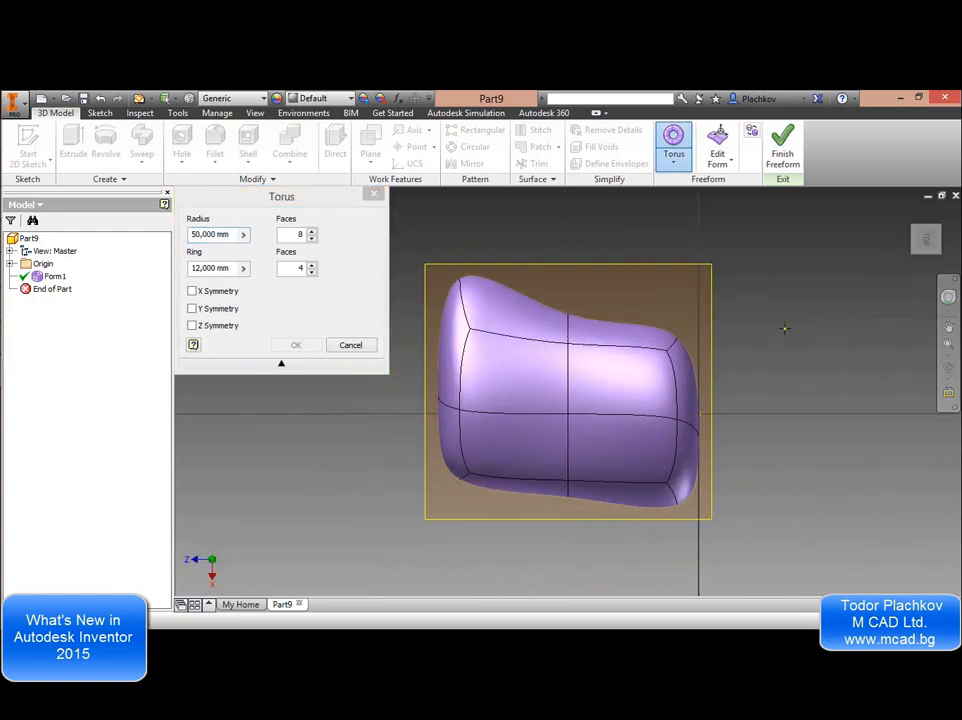
middle_click_drag(625, 447, 631, 362)
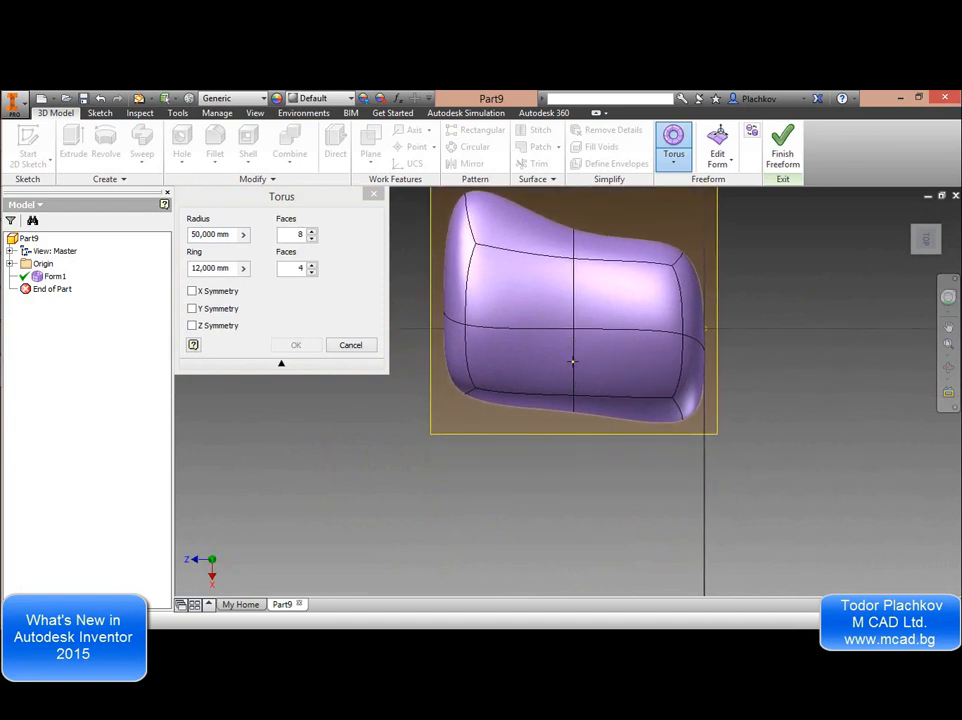
left_click(574, 358)
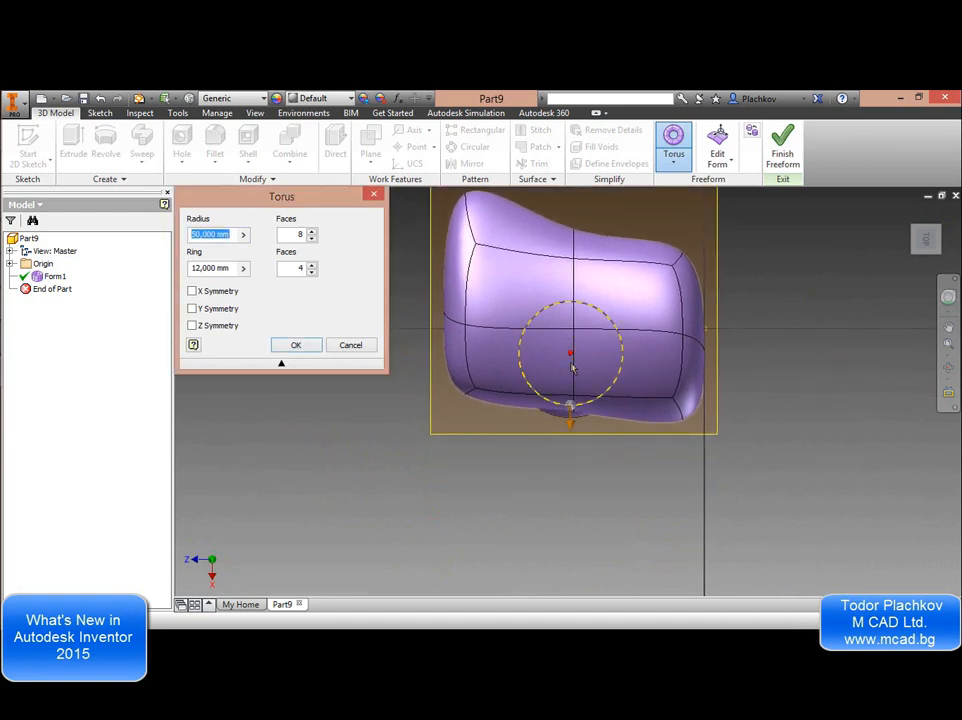
Create the torus as the jug's handle with a radius of 90 mm and a ring size of 15 mm.
left_click_drag(571, 428, 574, 470)
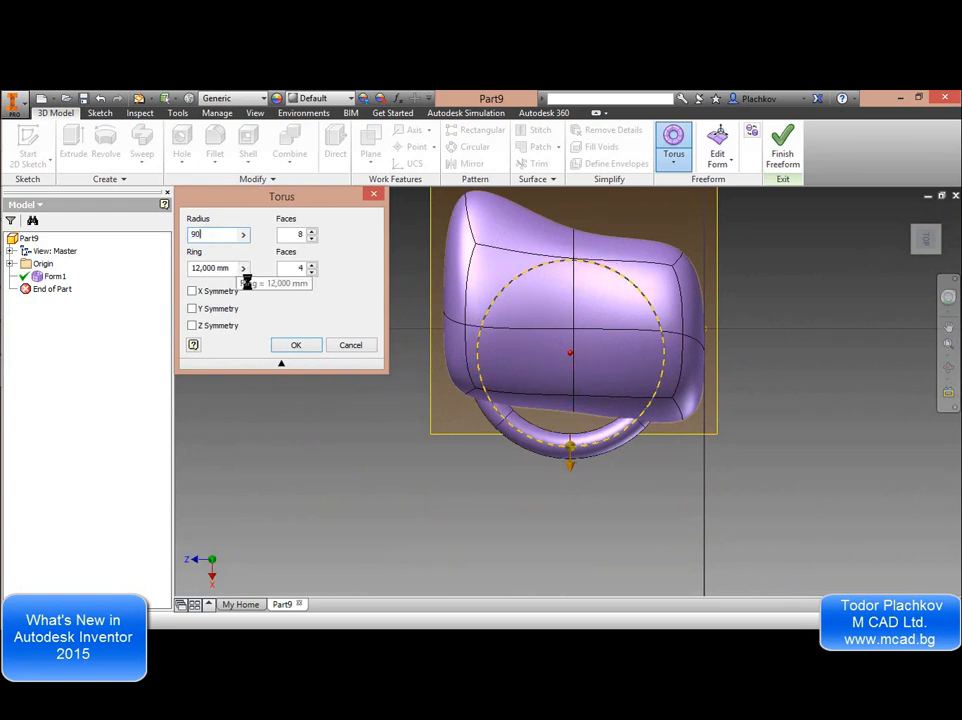
key("Tab")
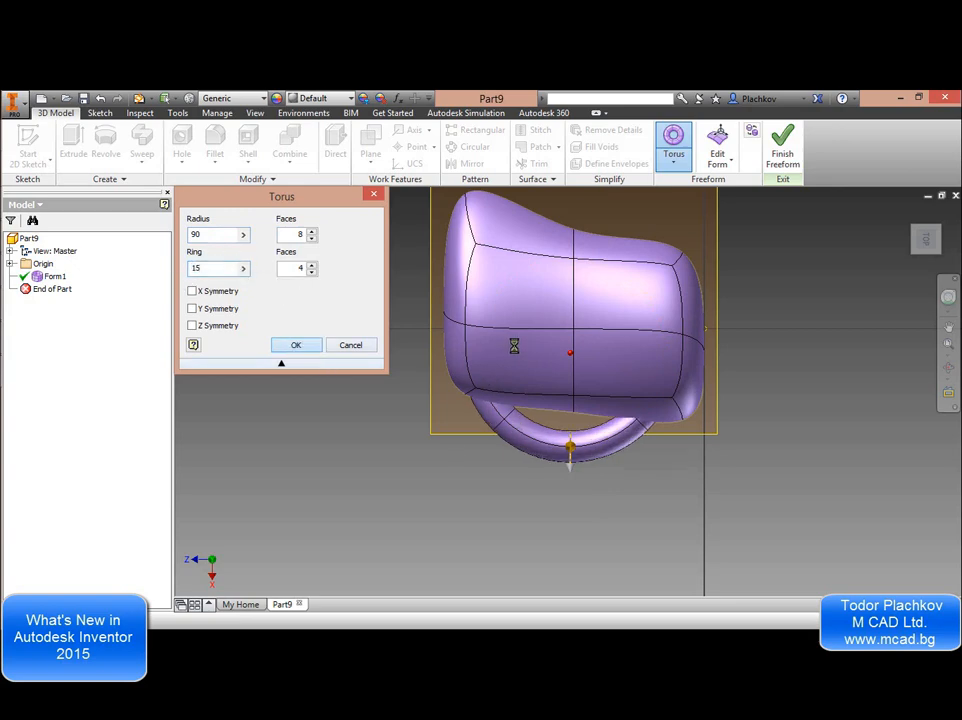
key("F4")
left_click_drag(512, 386, 638, 163)
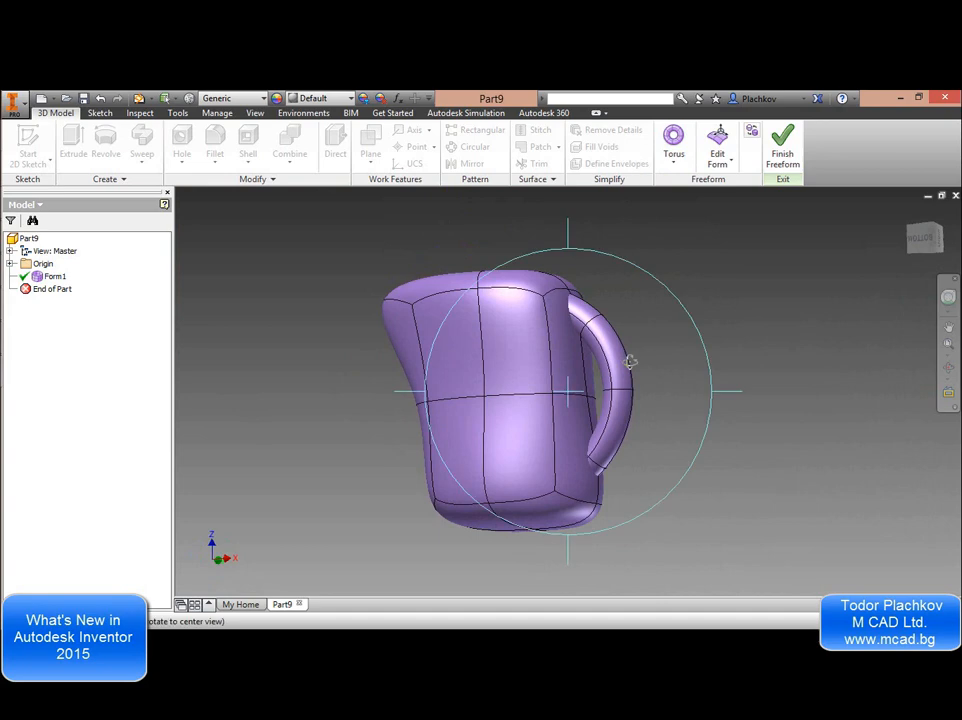
left_click_drag(630, 361, 638, 386)
Try to pull the body's middle vertex beside the handle slightly inward along X.
left_click(716, 140)
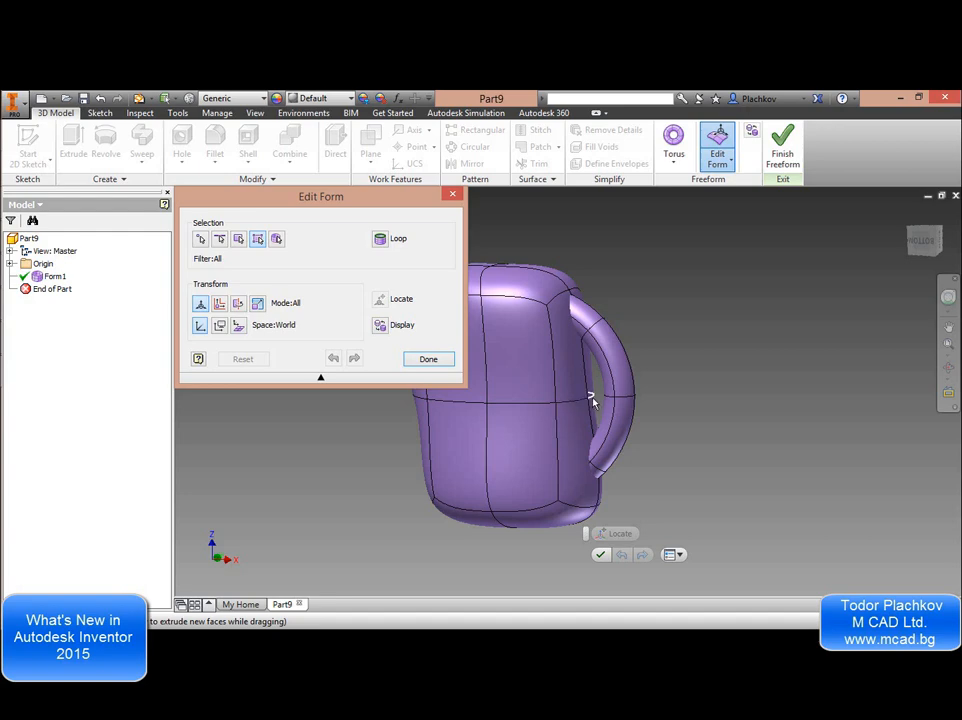
scroll(593, 400, "up", 5)
left_click(558, 396)
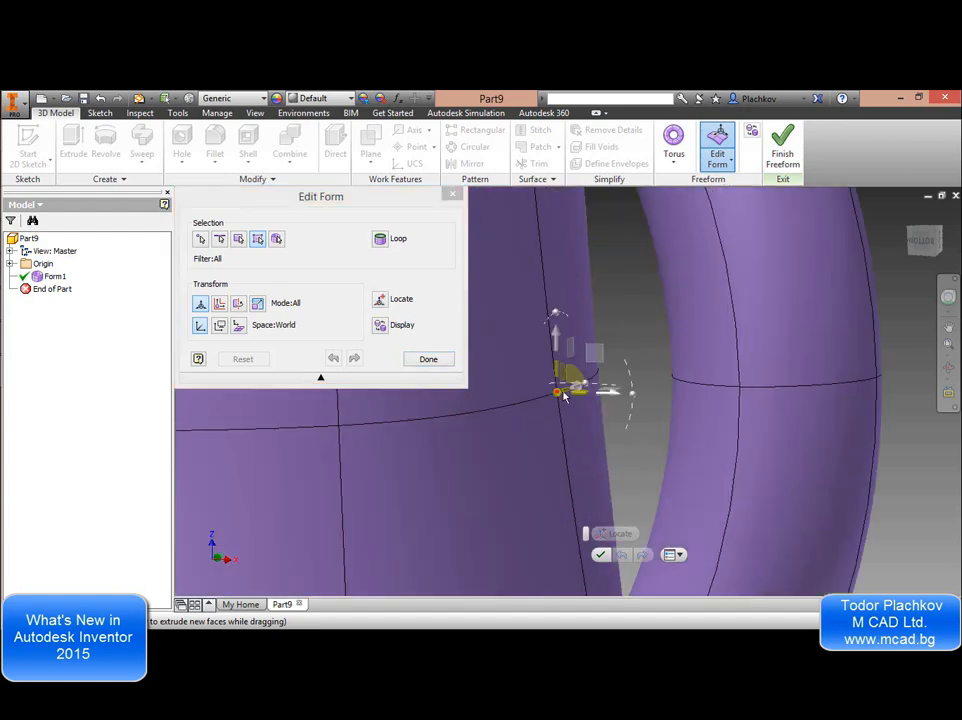
left_click_drag(612, 398, 584, 408)
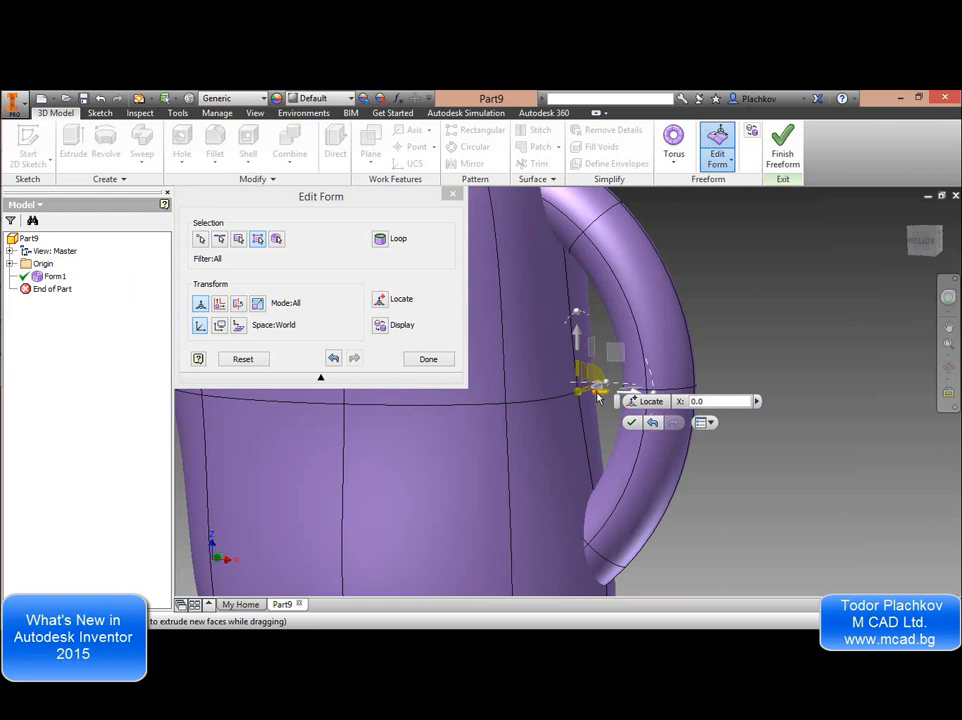
mouse_move(597, 398)
left_mouse_down()
mouse_move(563, 404)
mouse_move(584, 394)
left_mouse_up()
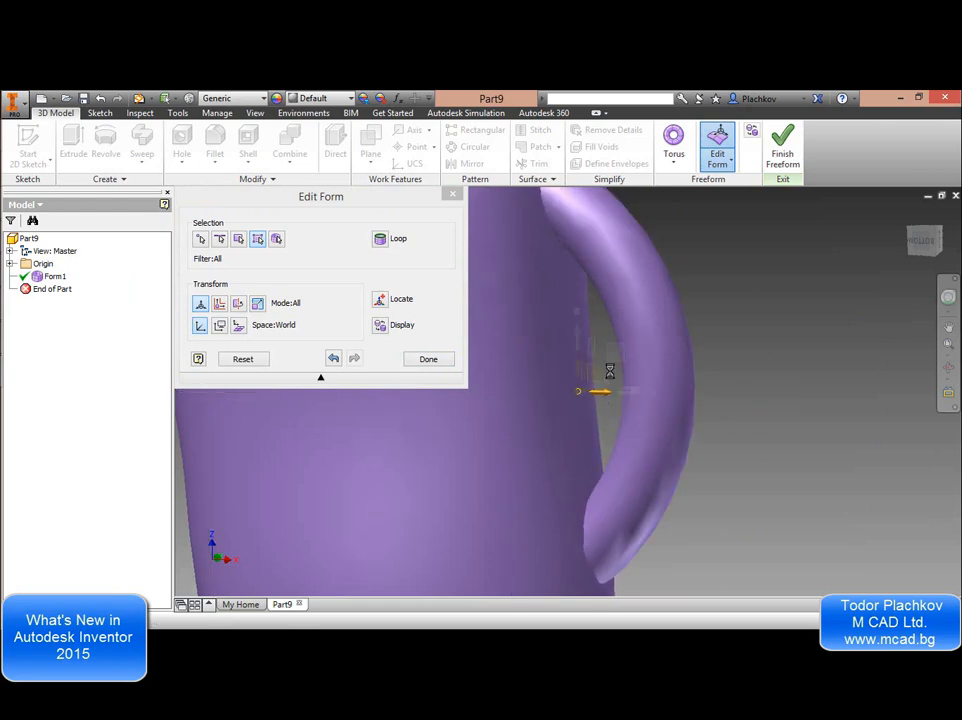
key("Escape")
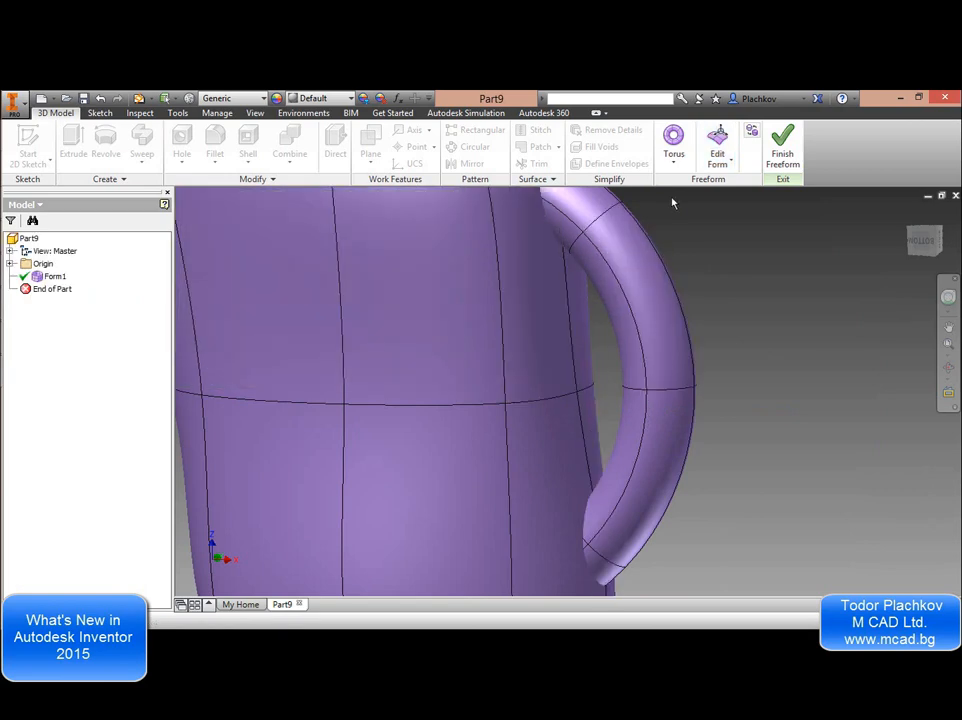
Edit the form to pull the body's middle vertex beside the handle inward along X, widening the gap to the handle.
left_click(577, 395)
left_click(717, 145)
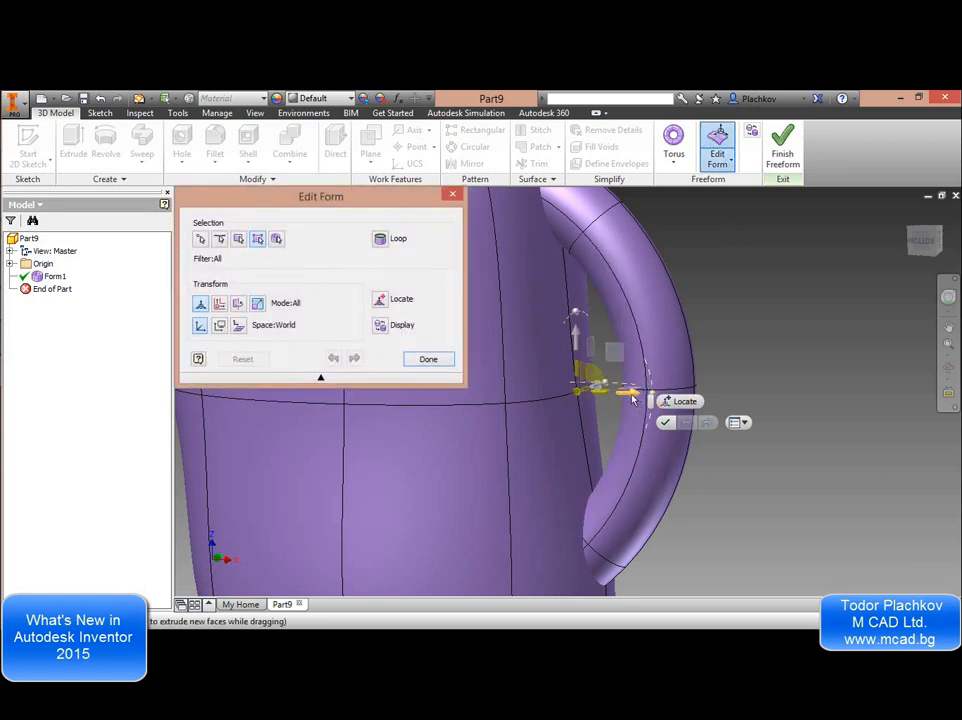
left_click_drag(628, 396, 549, 392)
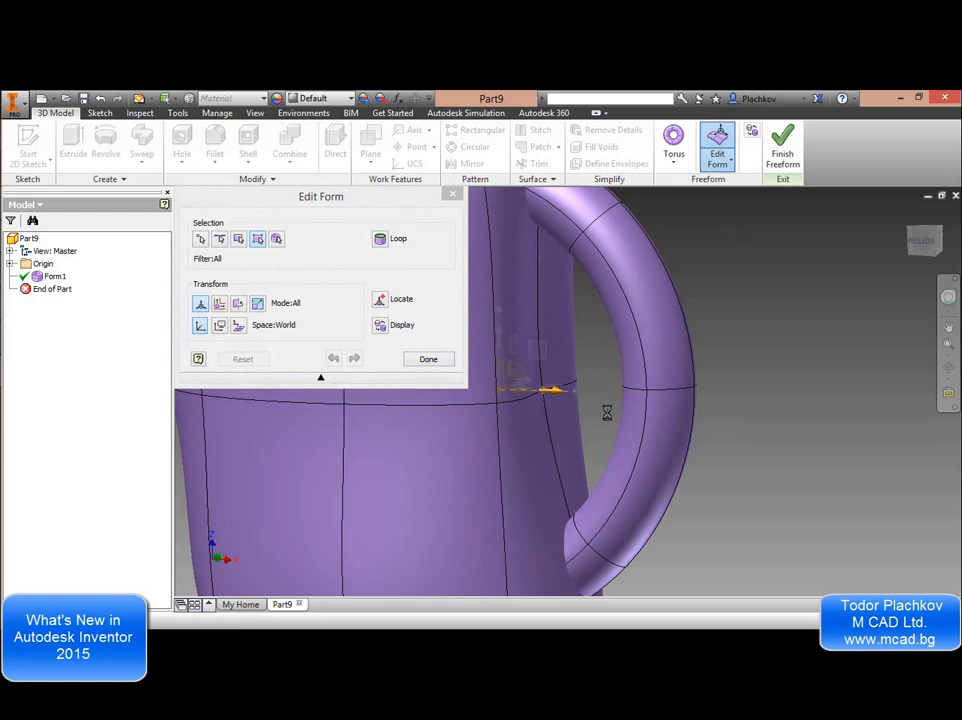
scroll(681, 424, "down", 5)
scroll(715, 337, "up", 3)
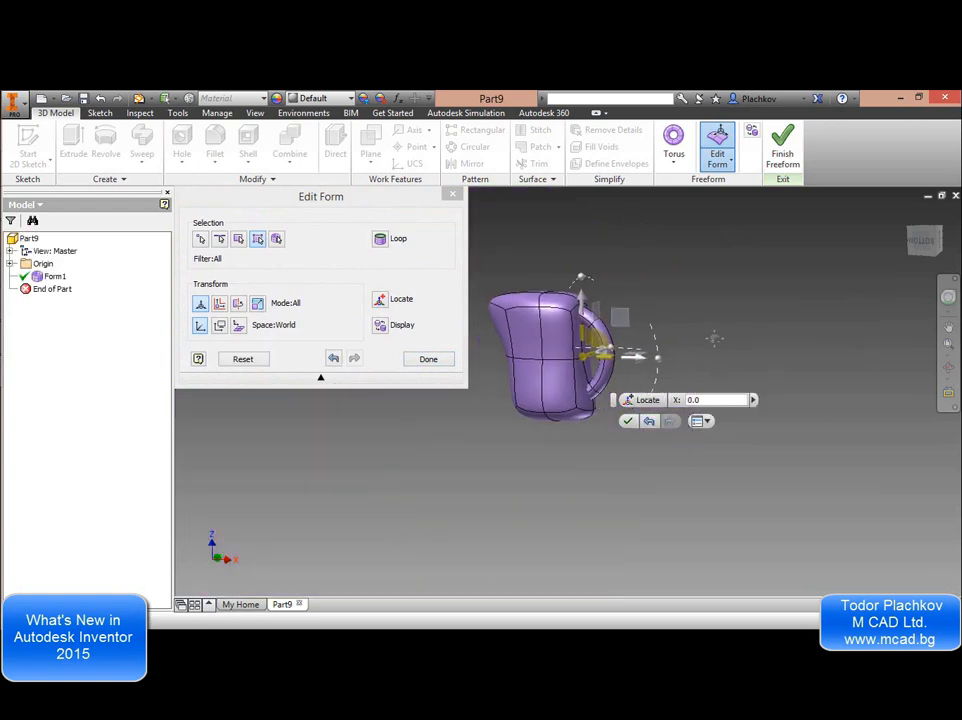
scroll(566, 384, "up", 3)
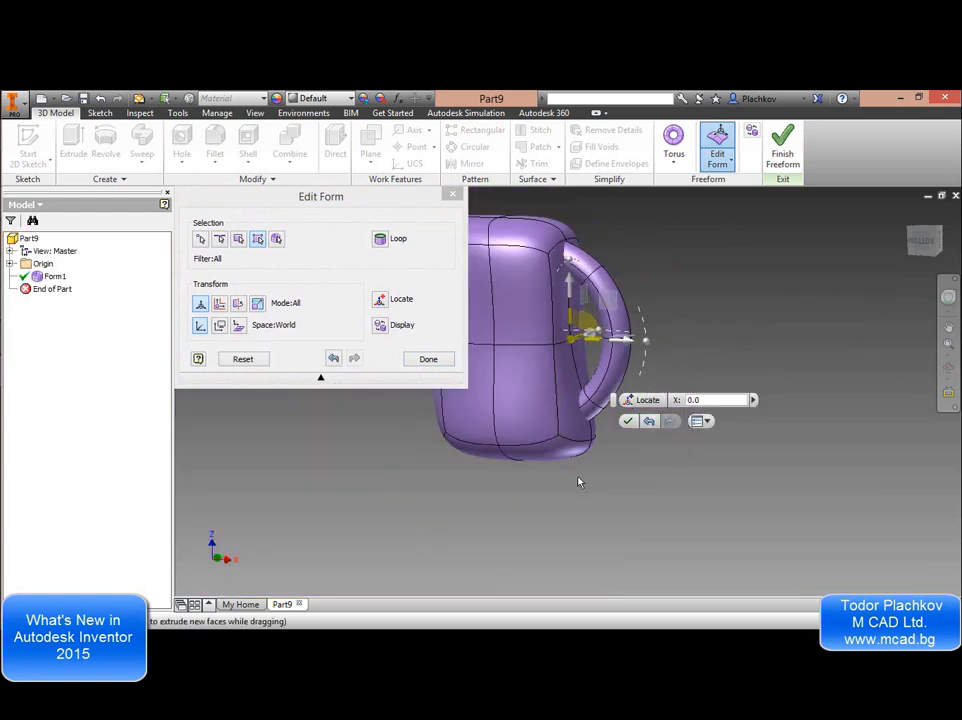
scroll(580, 479, "down", 1)
Decline discarding the form changes and finish the form edit.
middle_click_drag(569, 453, 469, 417, "shift")
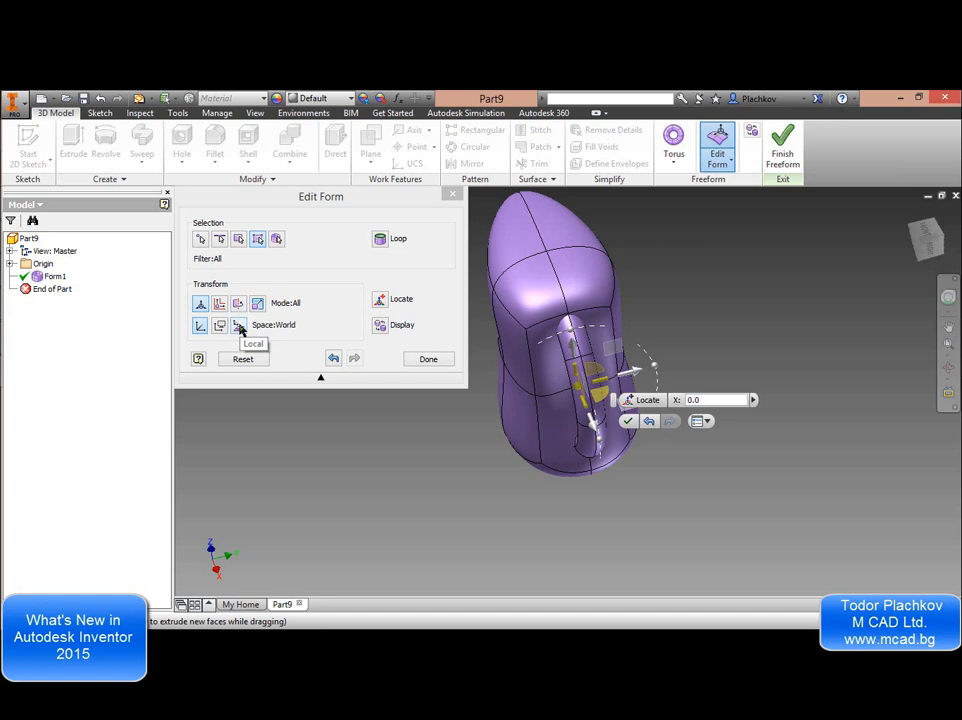
left_click(245, 360)
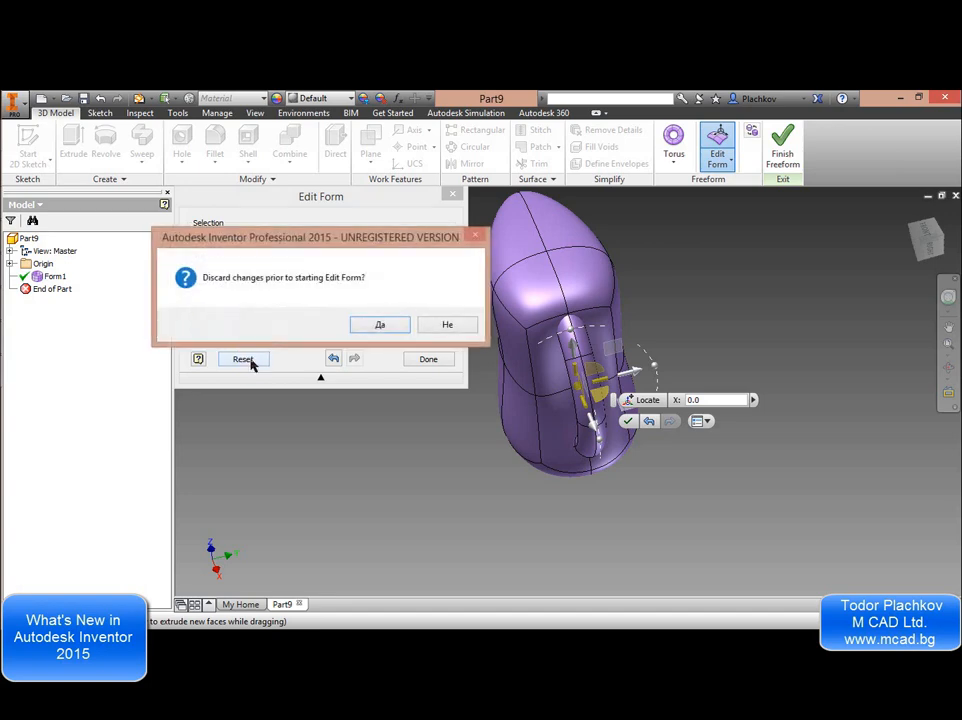
left_click(445, 325)
left_click(430, 360)
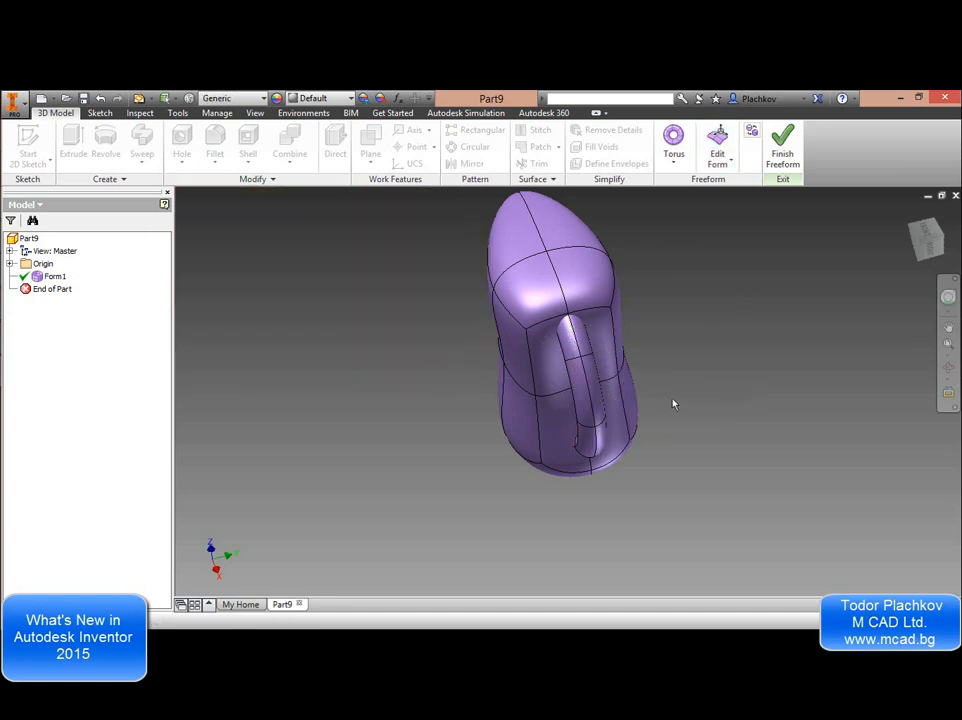
middle_click_drag(673, 404, 590, 326, "shift")
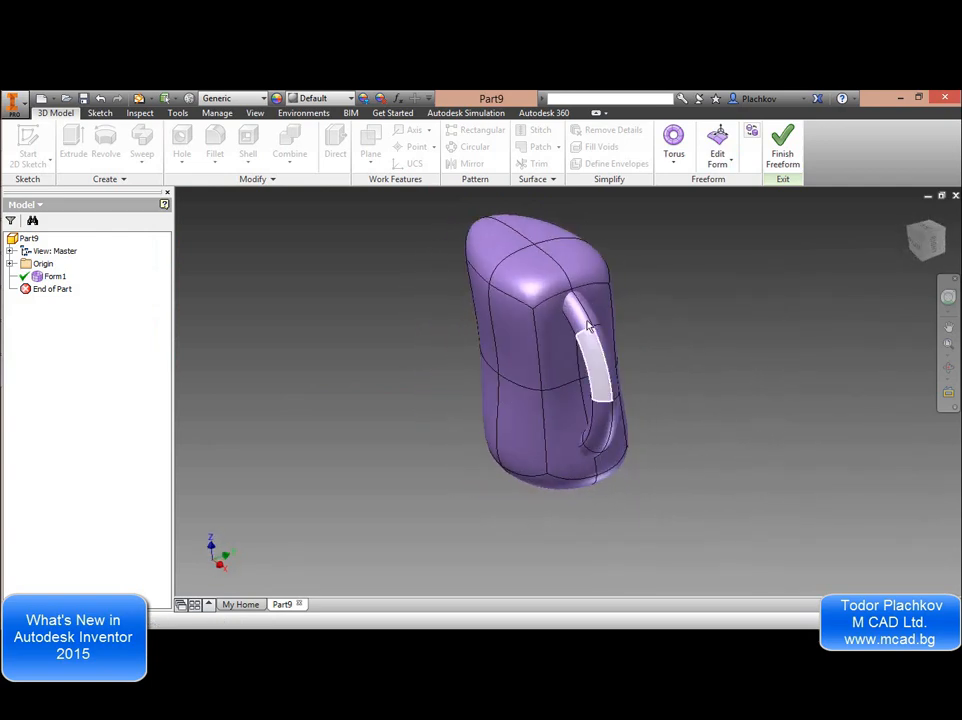
Try a simple subdivision of the top corner face next to the handle into 2 by 2 faces.
left_click(675, 160)
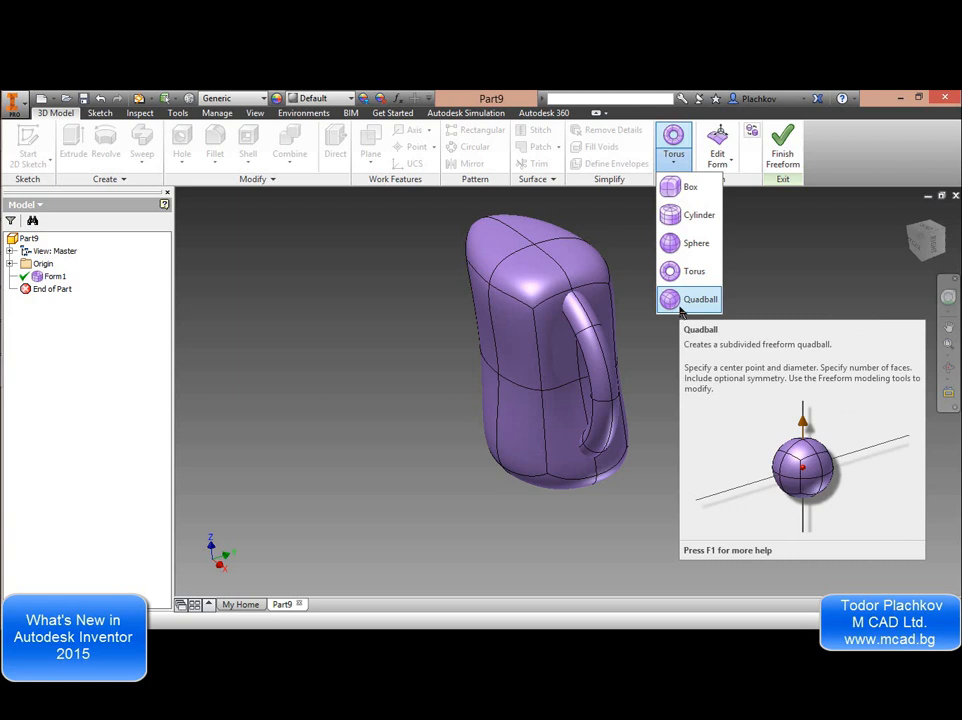
left_click(729, 163)
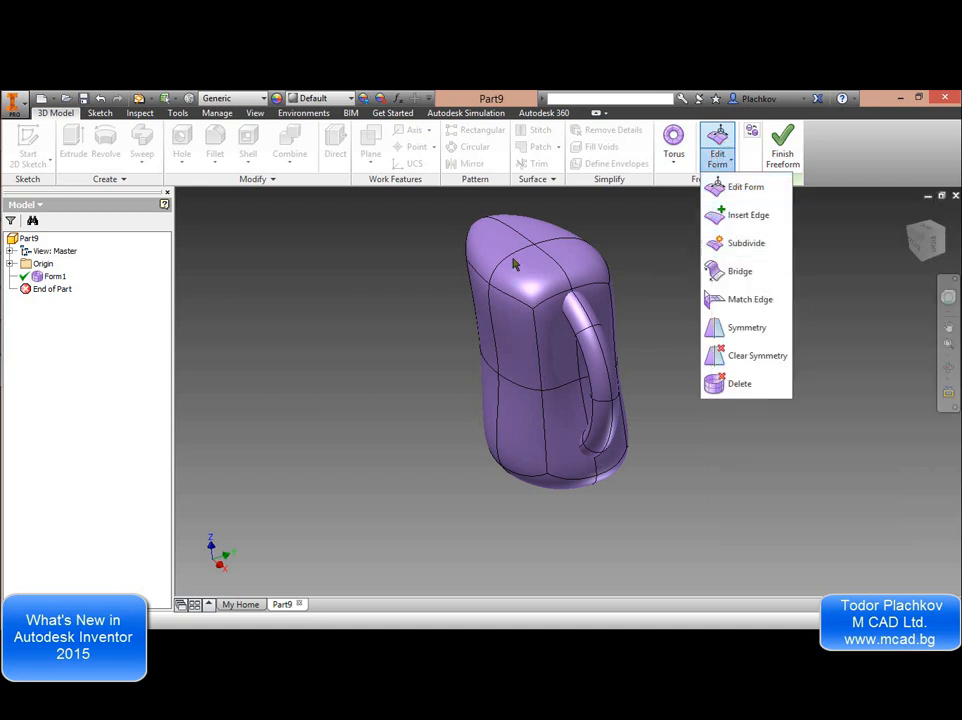
left_click(727, 249)
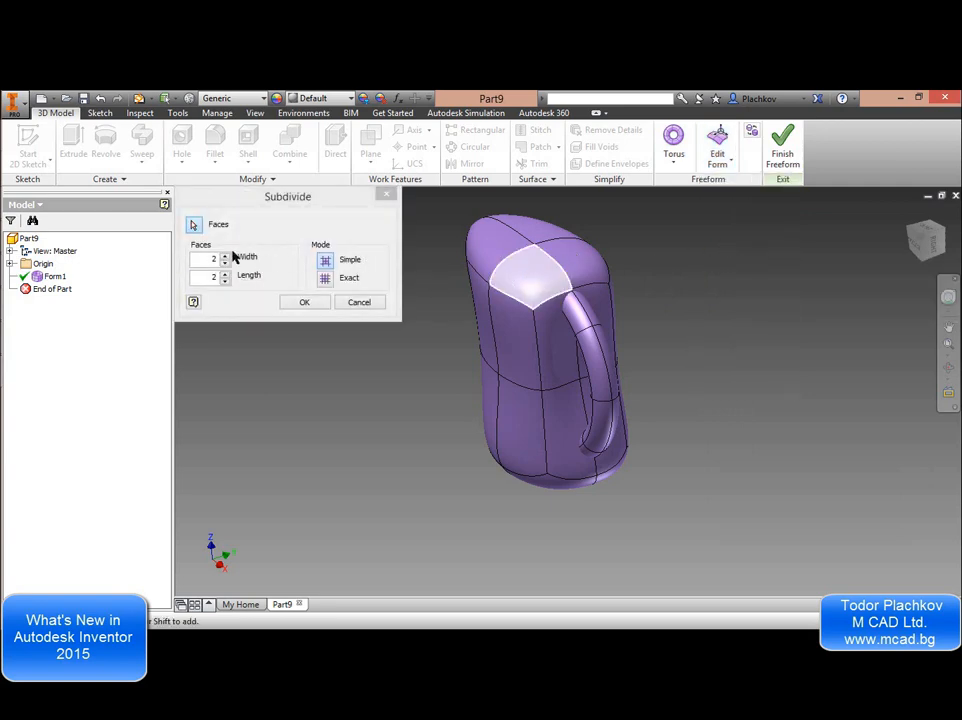
scroll(530, 271, "up", 5)
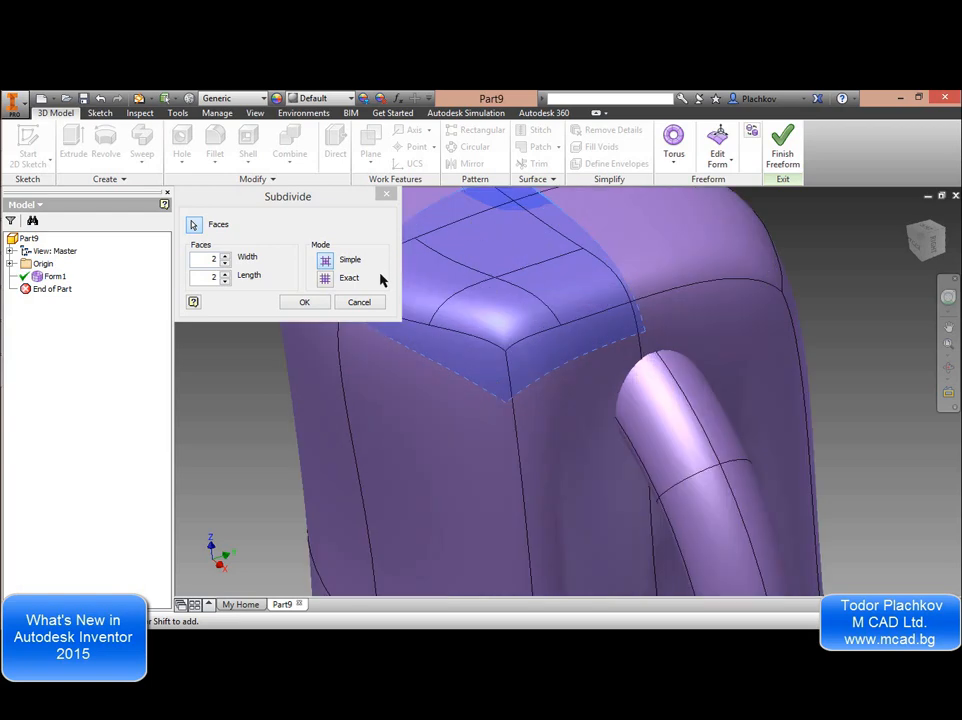
left_click(359, 302)
scroll(597, 303, "down", 5)
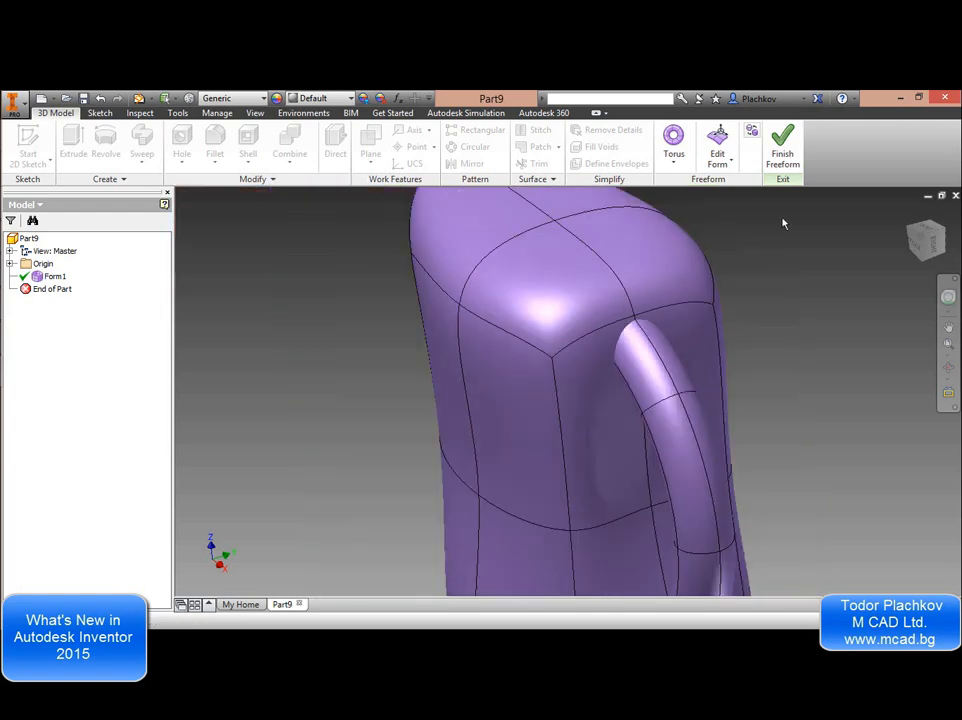
left_click(726, 152)
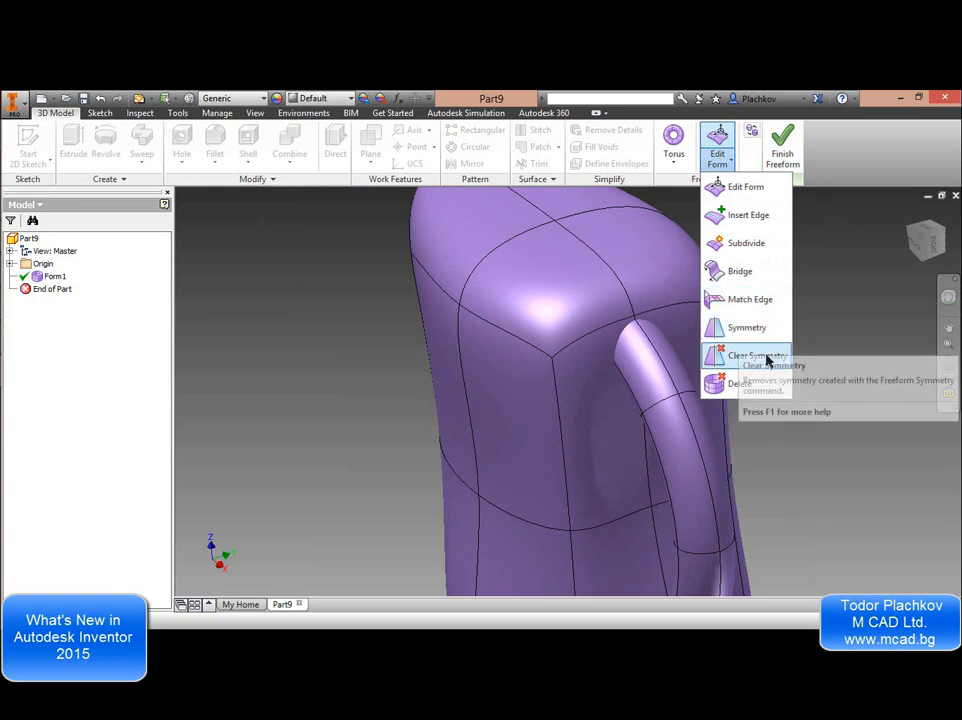
left_click(870, 275)
middle_click_drag(845, 289, 784, 289)
scroll(808, 258, "up", 3)
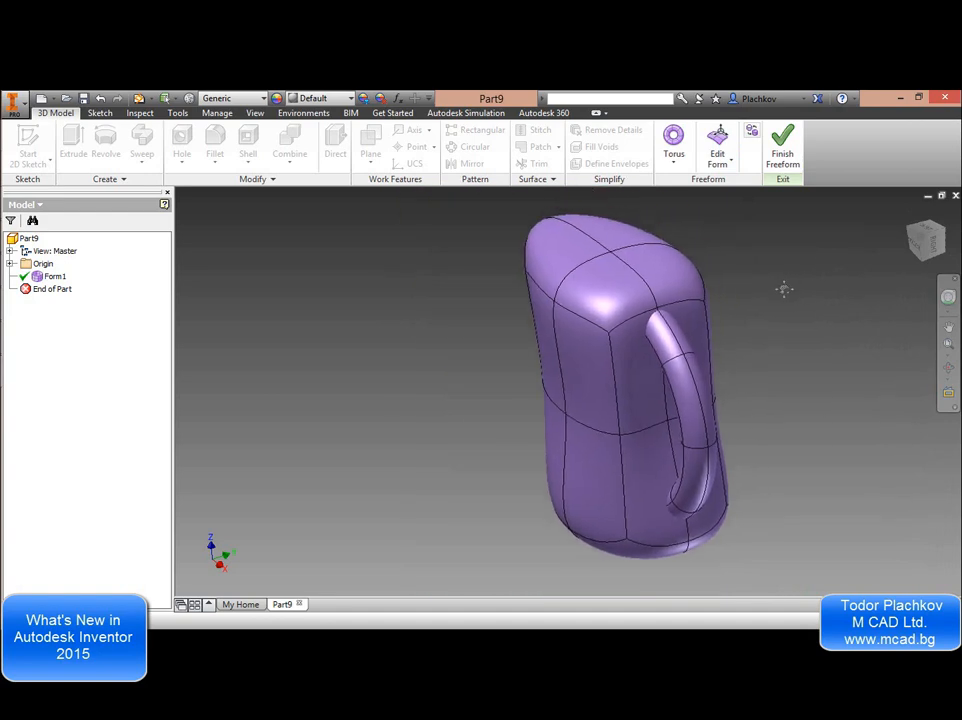
Switch the freeform to its blocky display to examine the jug and handle, and return it to the smooth display.
left_click(755, 134)
key("F4")
left_click_drag(600, 323, 748, 207)
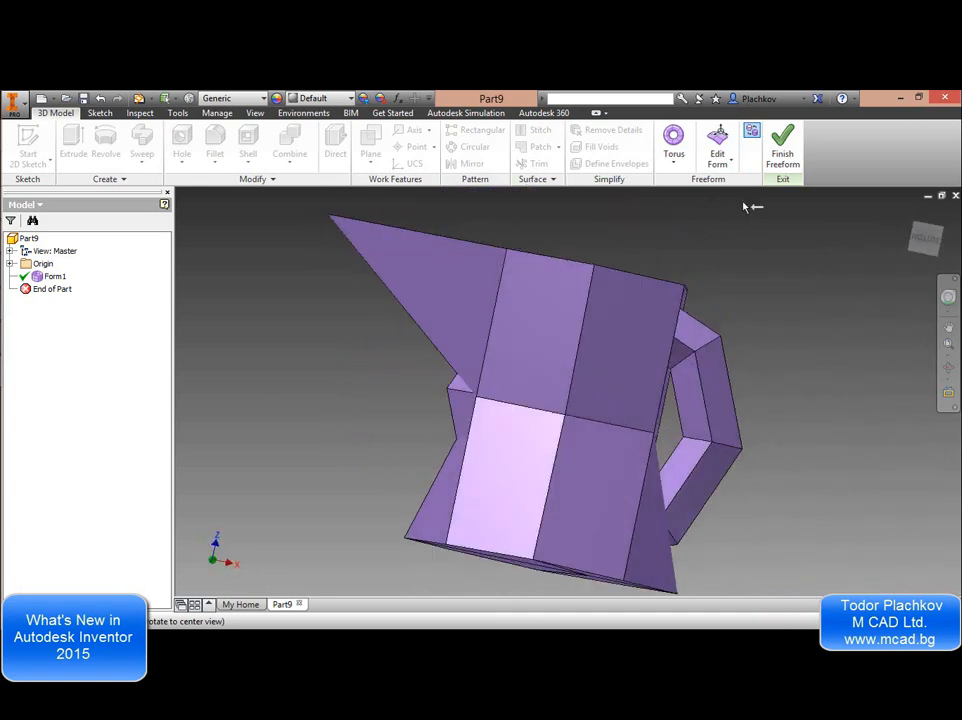
left_click(751, 133)
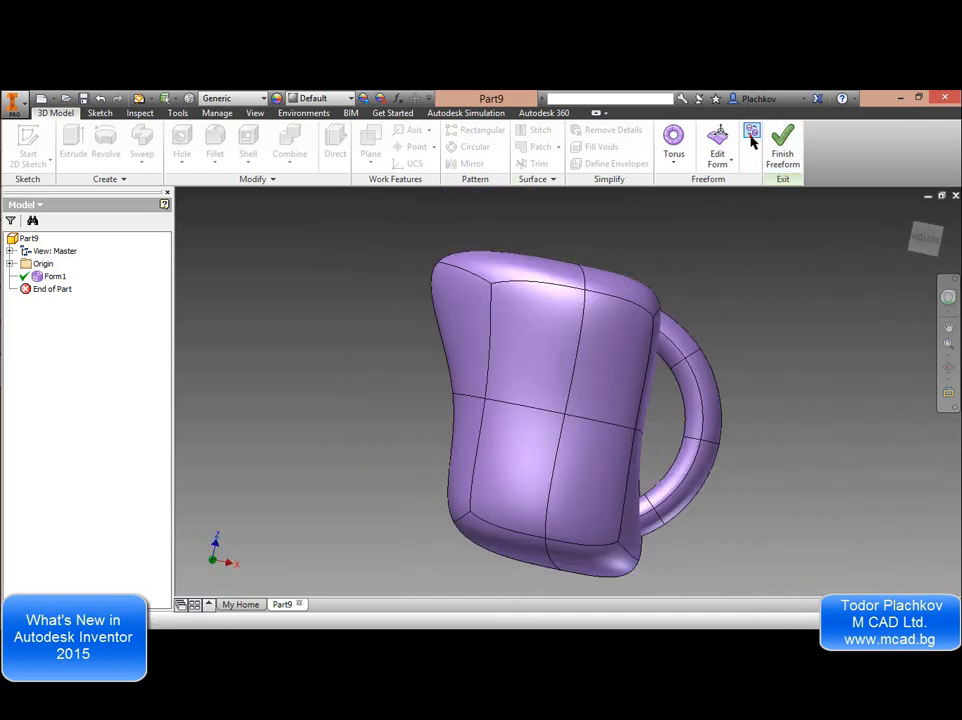
key("F4")
left_click_drag(561, 381, 688, 287)
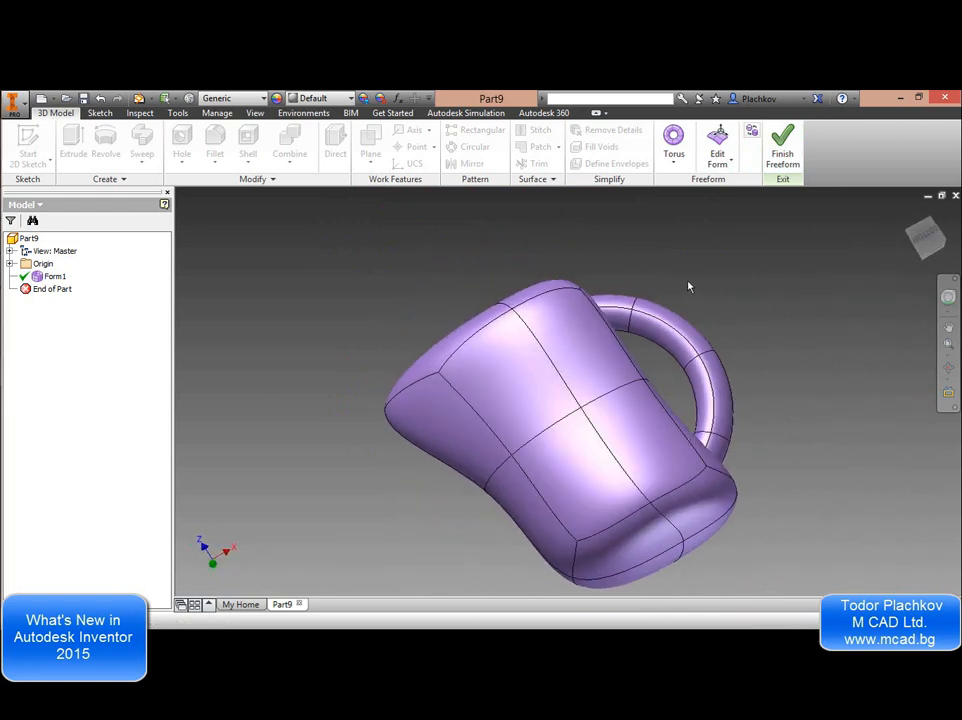
Finish the freeform and fillet the edges at both handle joints with the jug body using a 2 mm radius.
left_click(784, 140)
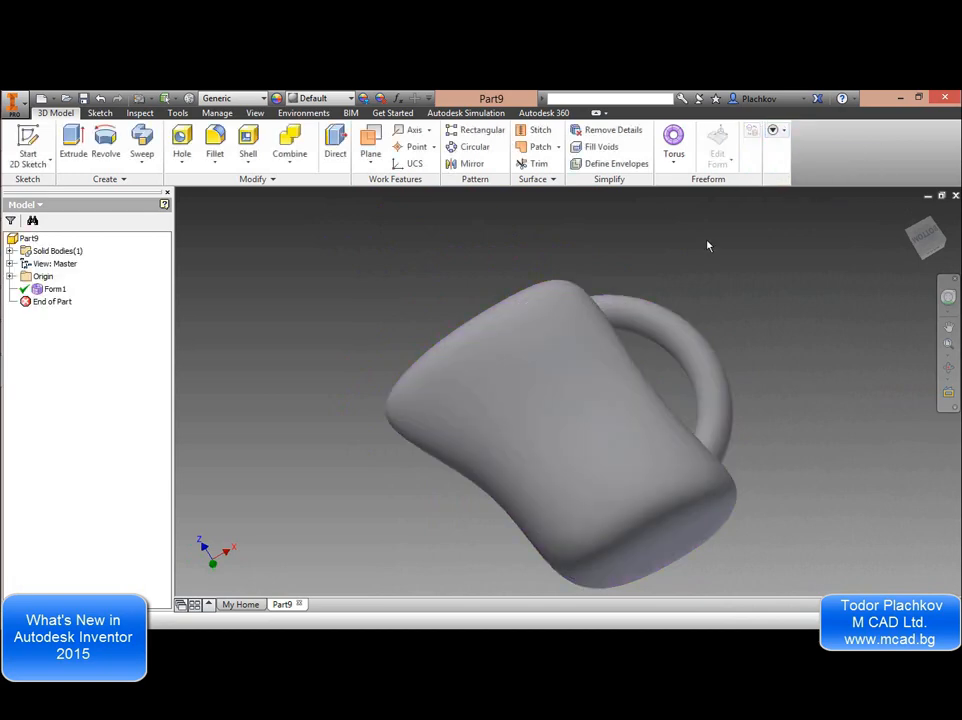
middle_click_drag(627, 346, 616, 466, "shift")
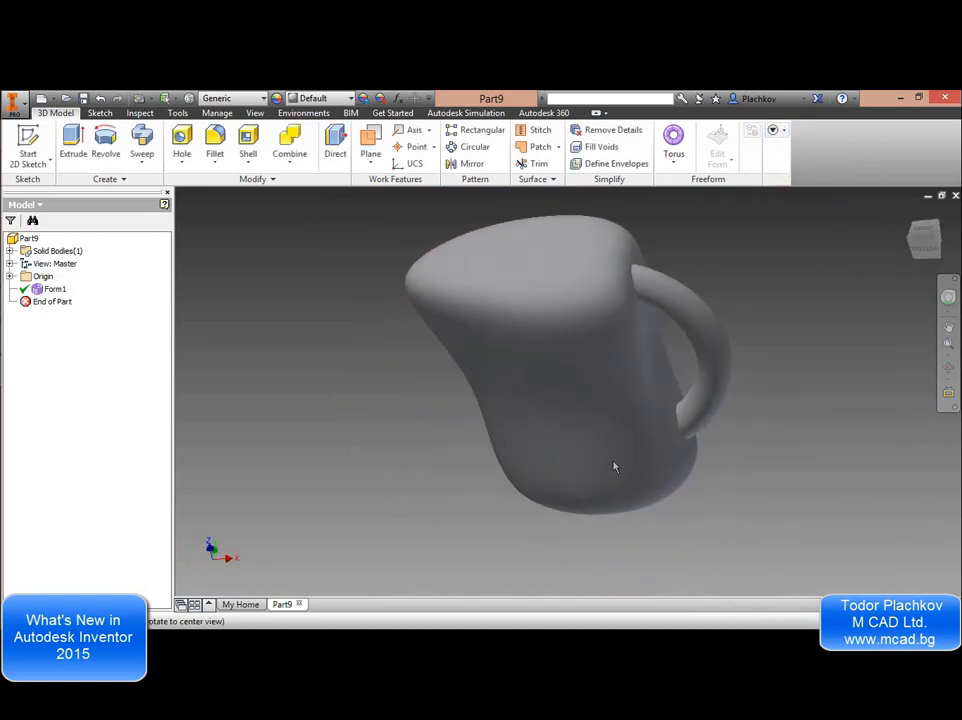
left_click(215, 145)
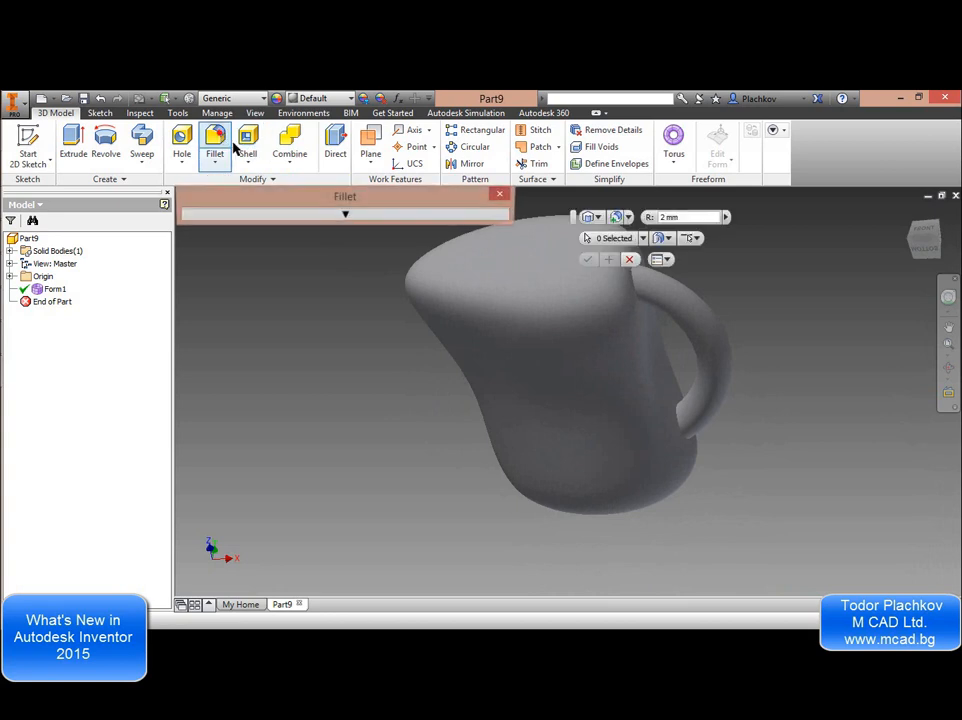
left_click(637, 280)
left_click(681, 417)
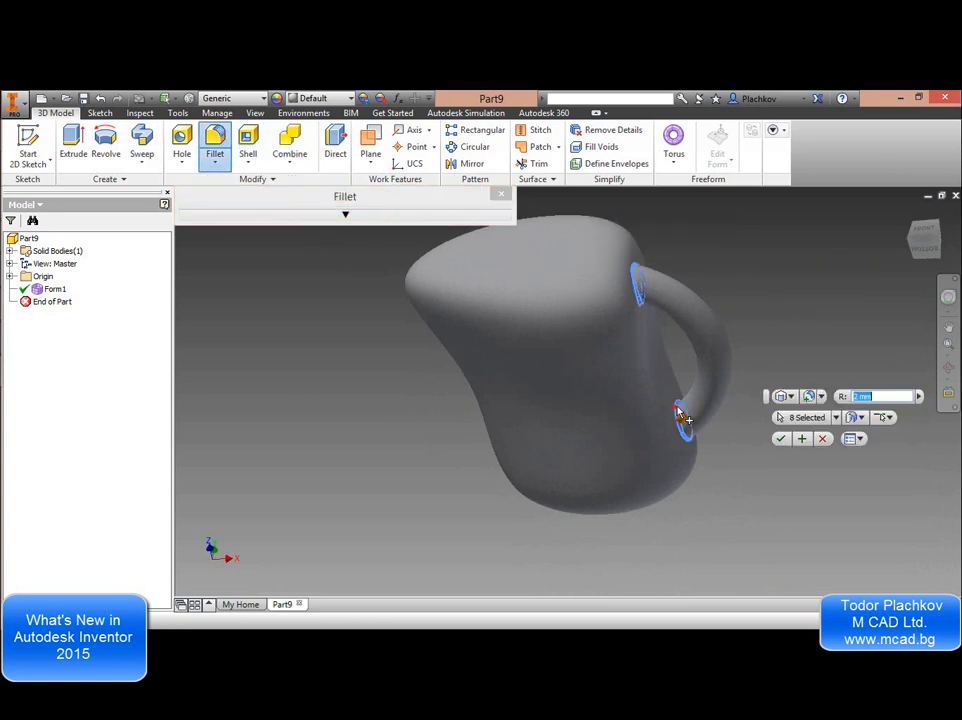
mouse_move(686, 422)
left_mouse_down()
mouse_move(699, 425)
mouse_move(687, 425)
left_mouse_up()
left_click(784, 439)
Examine the filleted handle joints and the whole jug from several angles.
scroll(687, 314, "down", 6)
scroll(621, 258, "up", 5)
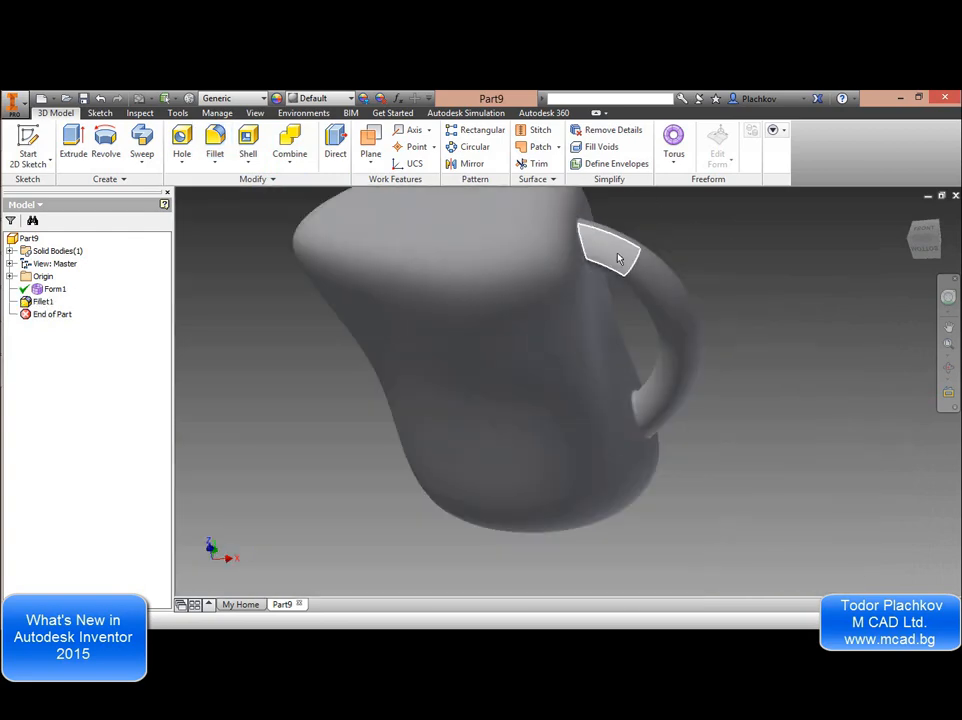
middle_click_drag(641, 291, 630, 314)
middle_click_drag(616, 393, 515, 445, "shift")
scroll(590, 305, "up", 3)
middle_click_drag(530, 490, 563, 361, "shift")
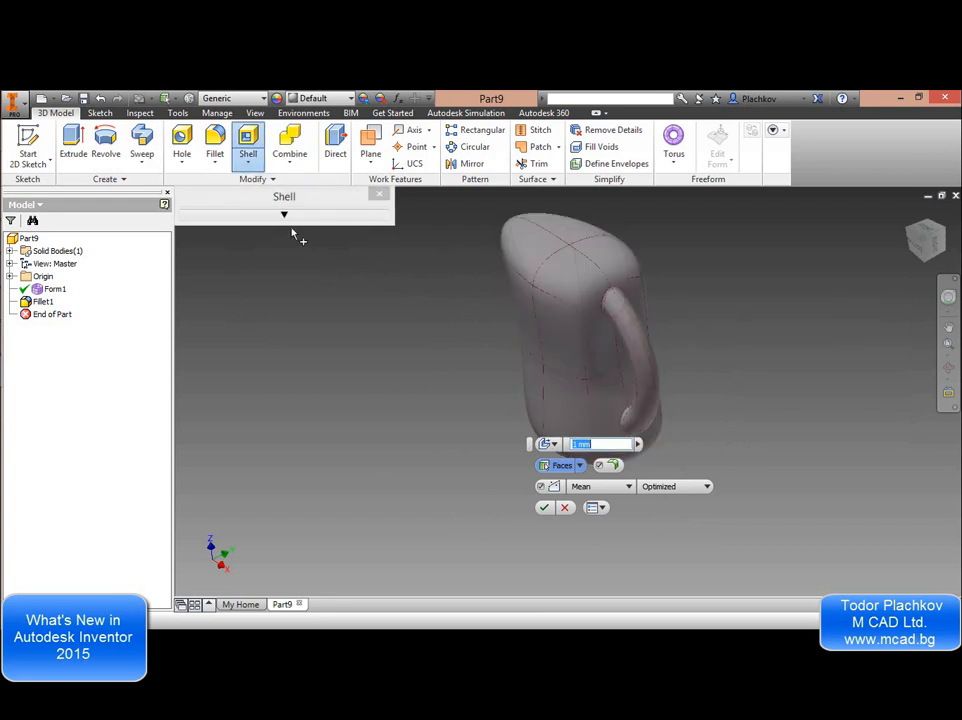
key("Escape")
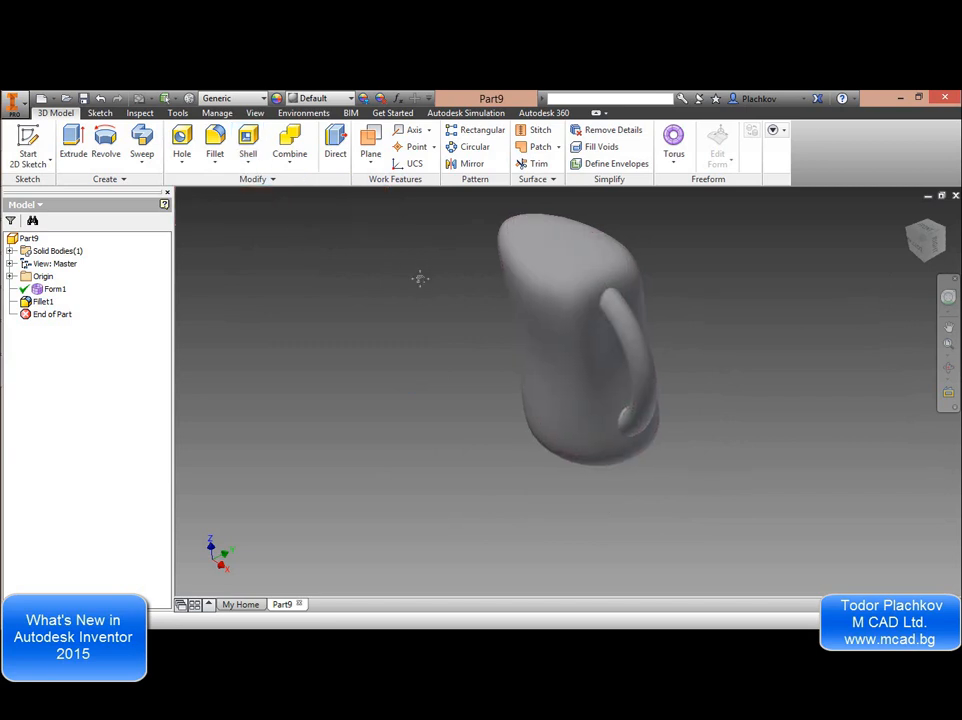
middle_click_drag(419, 277, 364, 303)
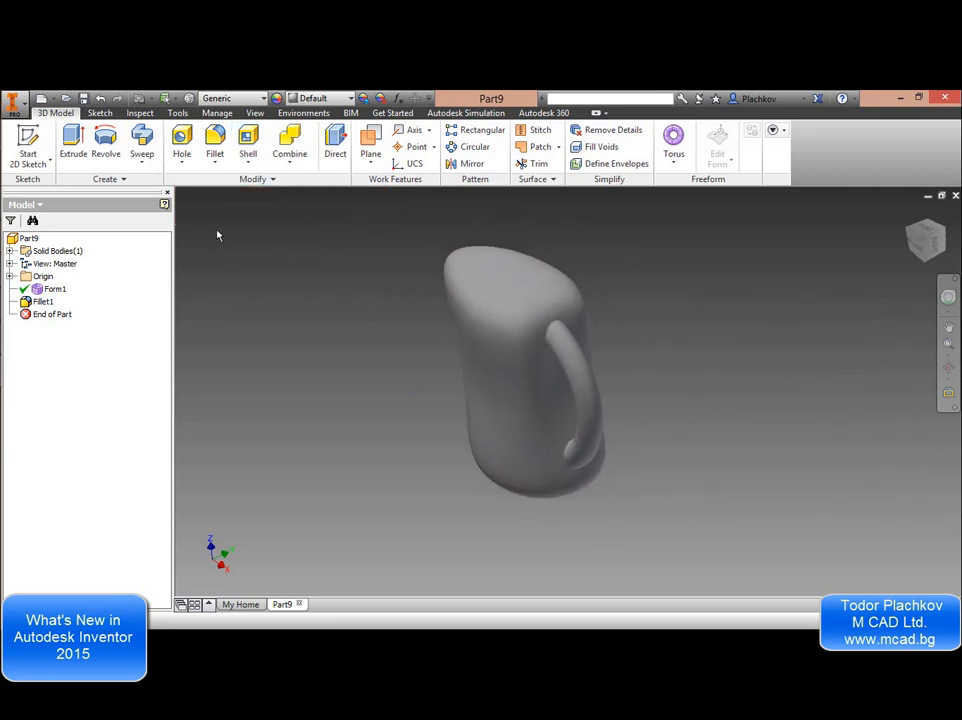
Make the XY origin plane visible in the part.
left_click(10, 276)
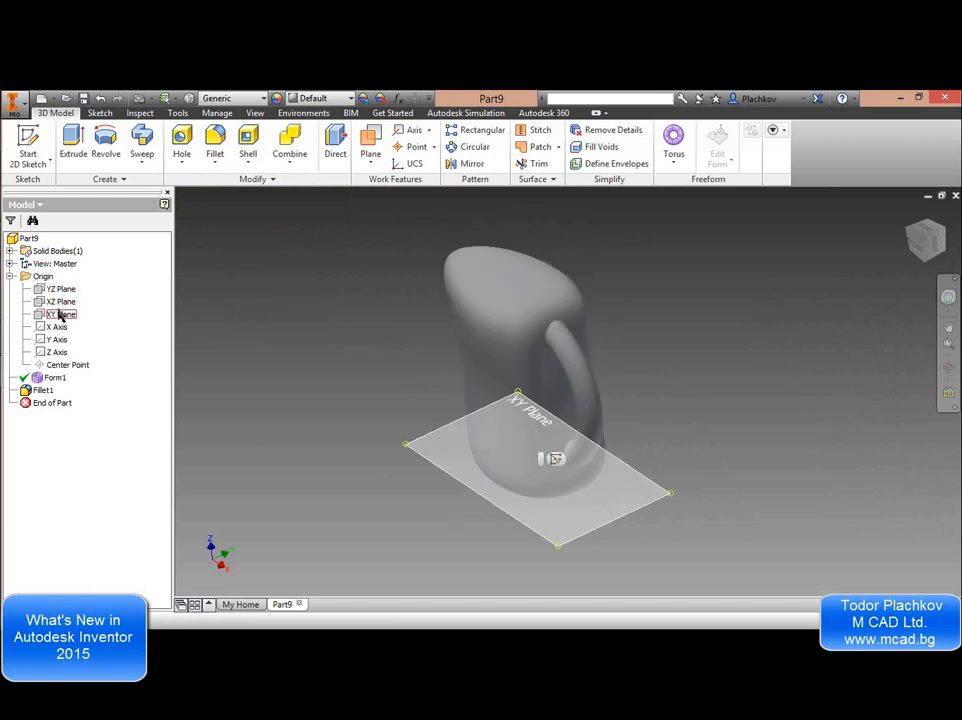
left_click(60, 315)
right_click(60, 315)
left_click(90, 387)
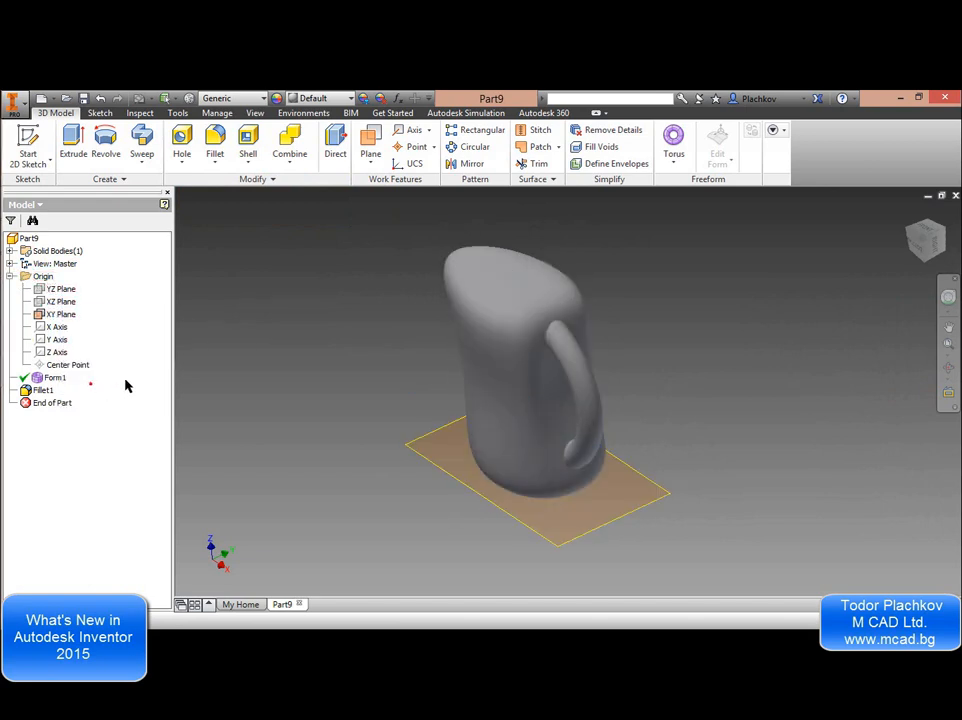
Create a work plane offset 230 mm upward from the XY plane, crossing the jug just below its top.
left_click(370, 143)
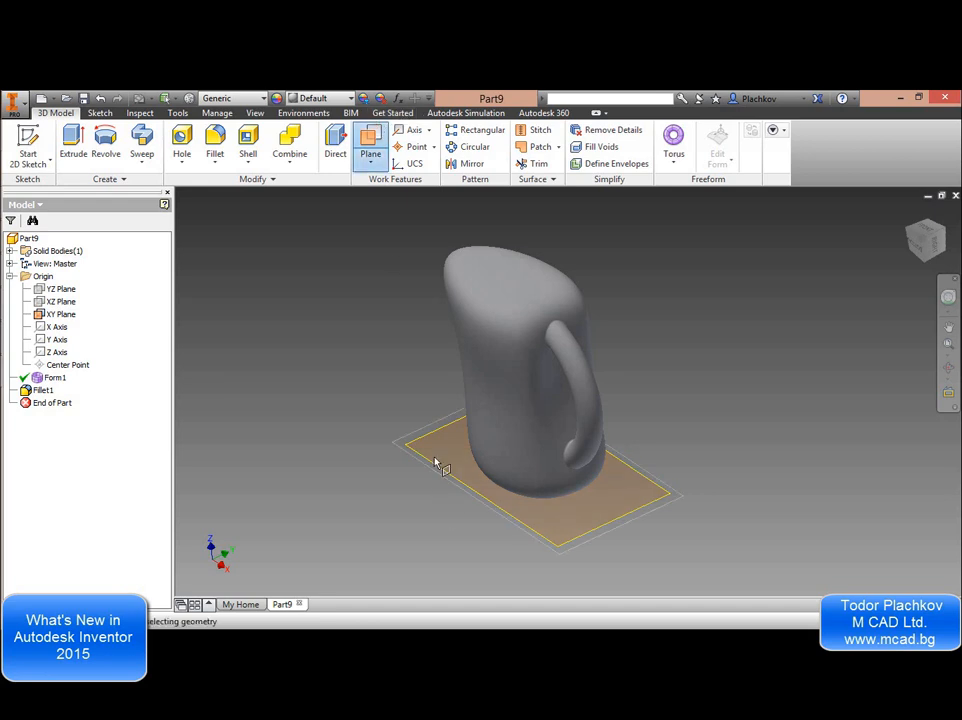
left_click_drag(436, 466, 434, 293)
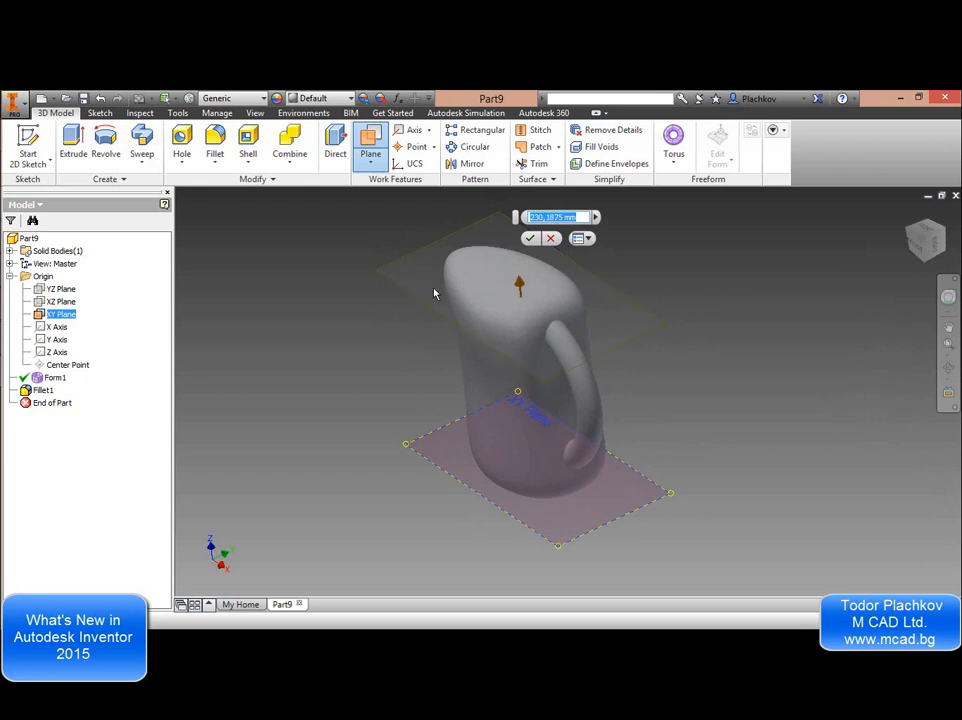
type("230")
left_click(529, 239)
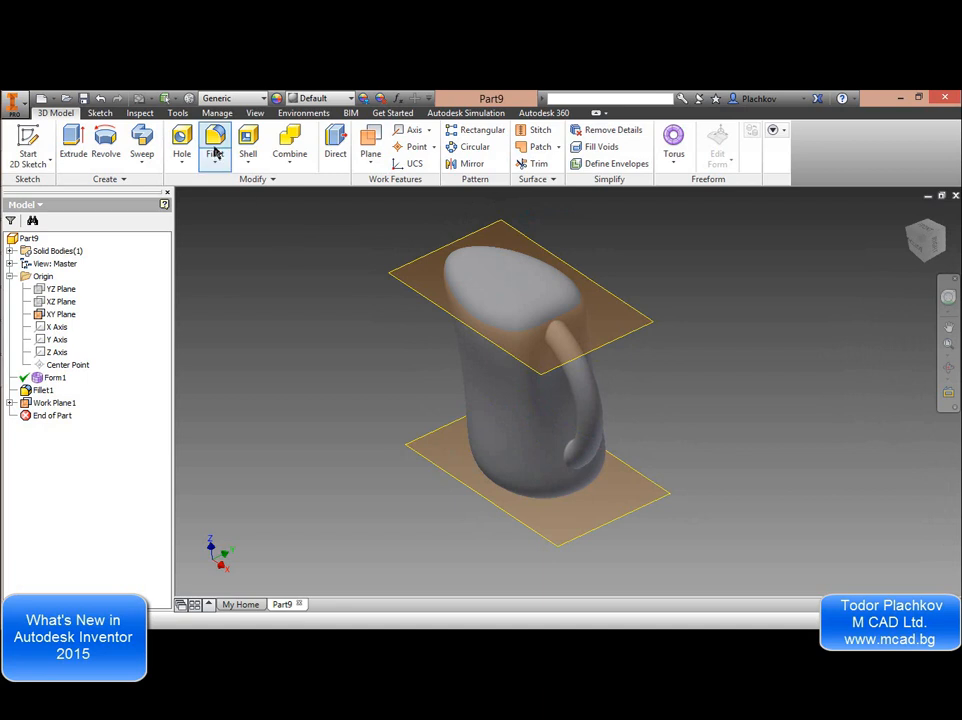
Split the jug at the upper work plane with the Trim Solid option, removing the material above the plane.
left_click(240, 166)
left_click(218, 164)
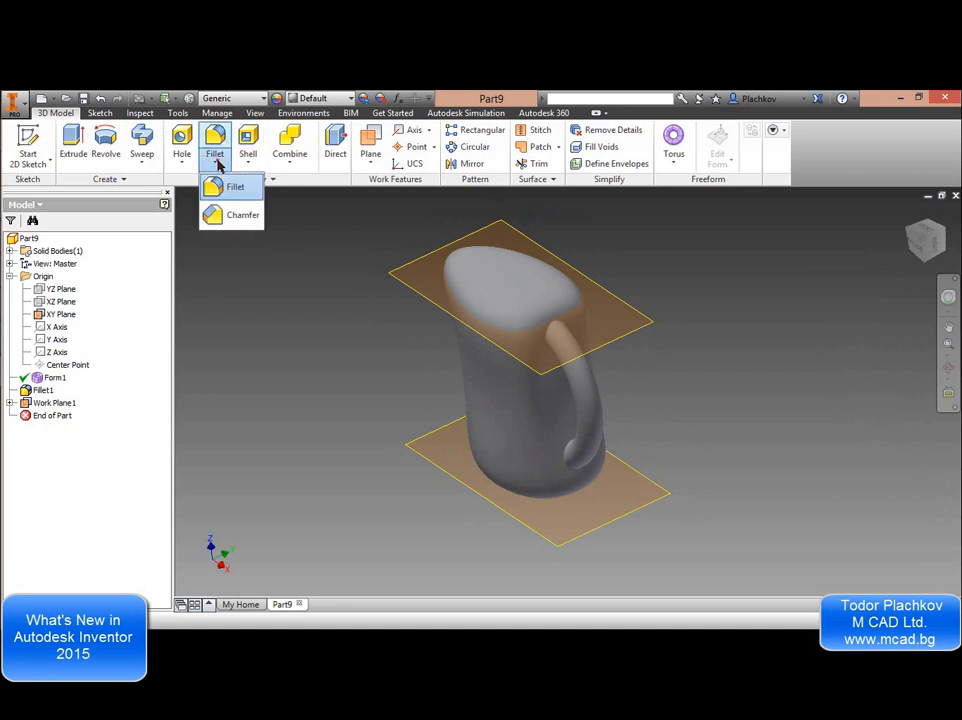
left_click(287, 160)
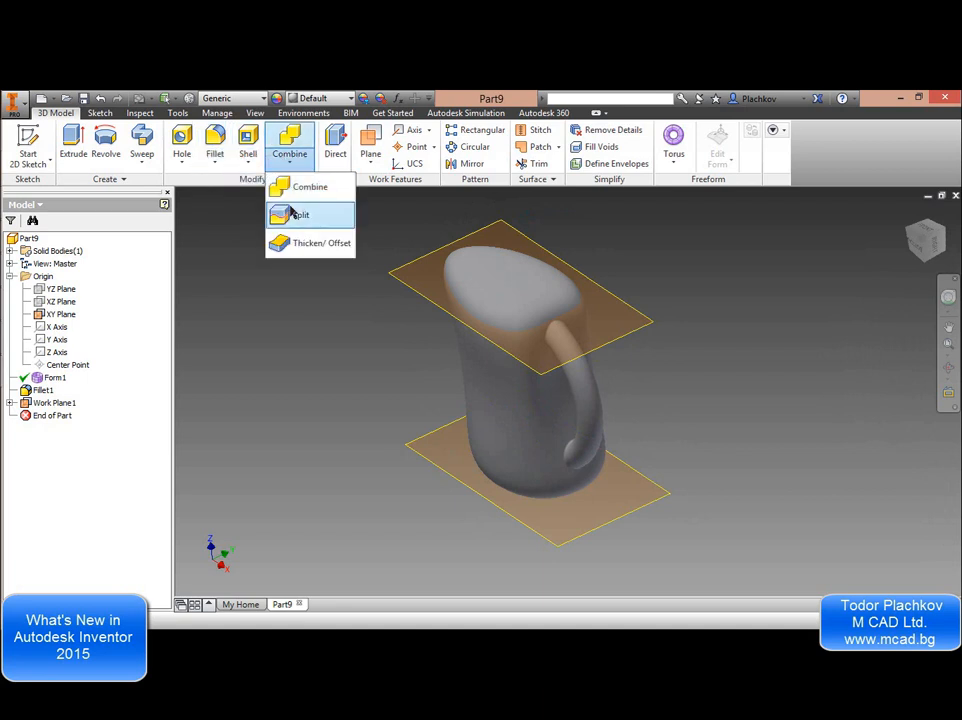
left_click(276, 213)
left_click(419, 299)
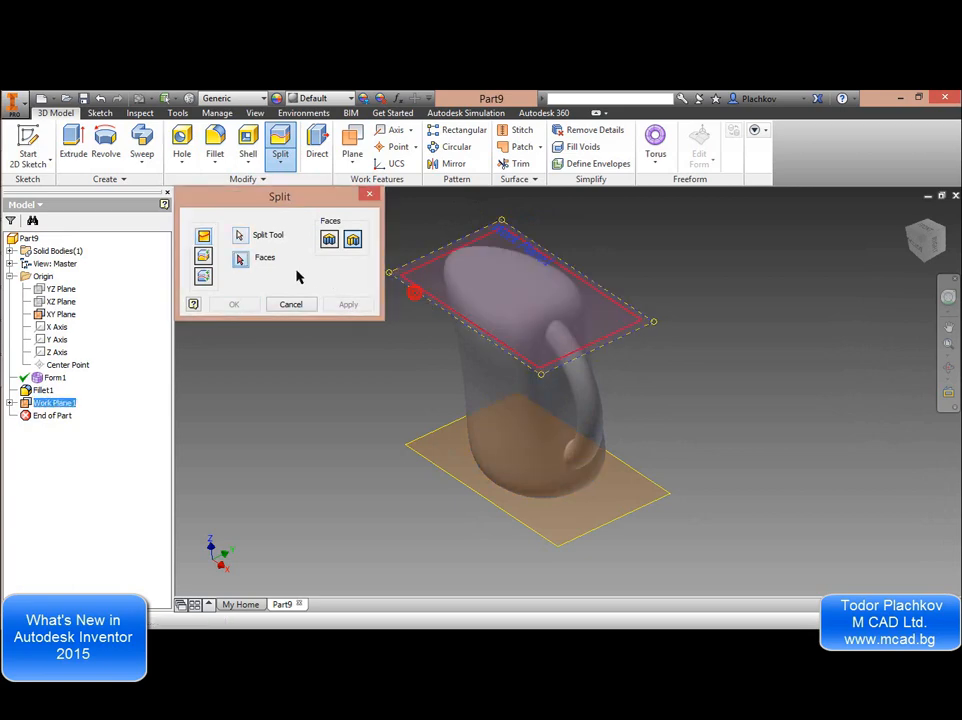
left_click(204, 256)
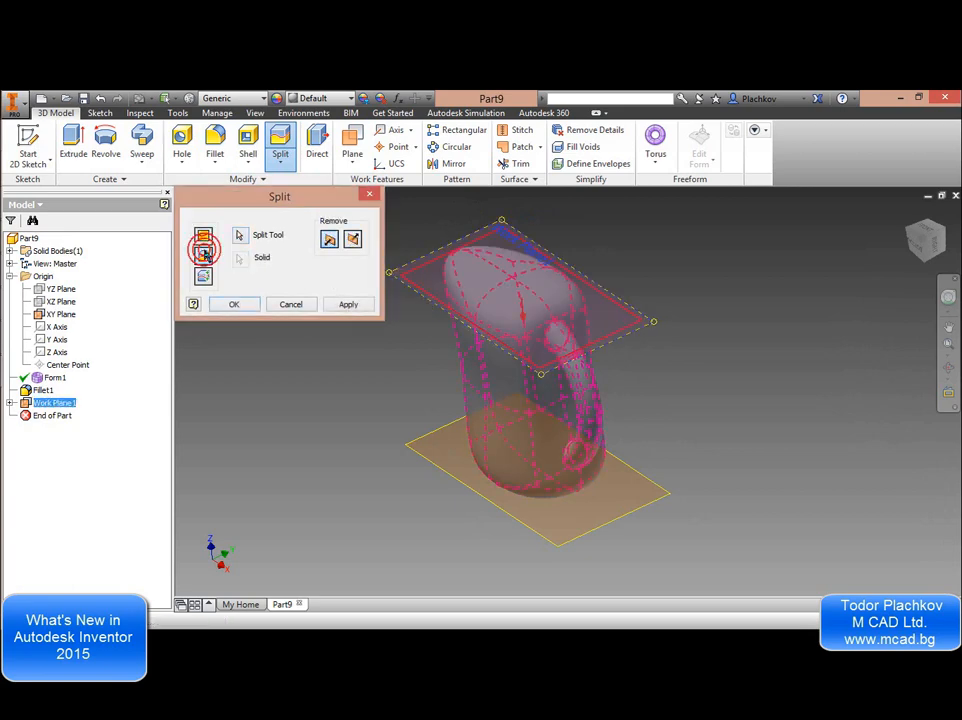
left_click(352, 240)
left_click(240, 304)
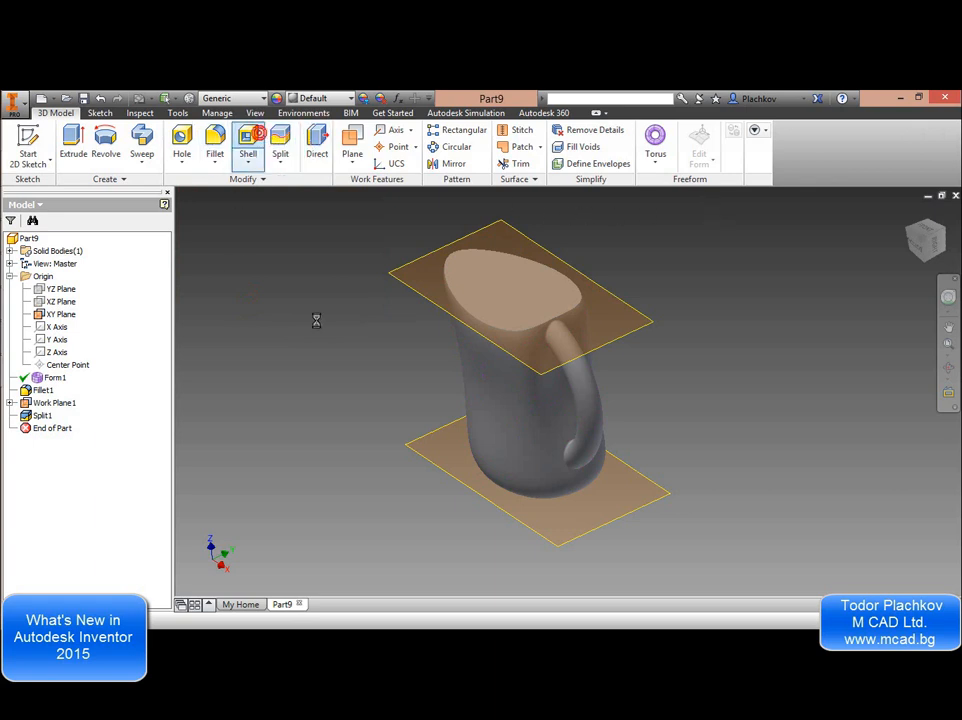
Shell the jug with a 3 mm wall thickness, removing the flat top face to open it.
left_click(498, 286)
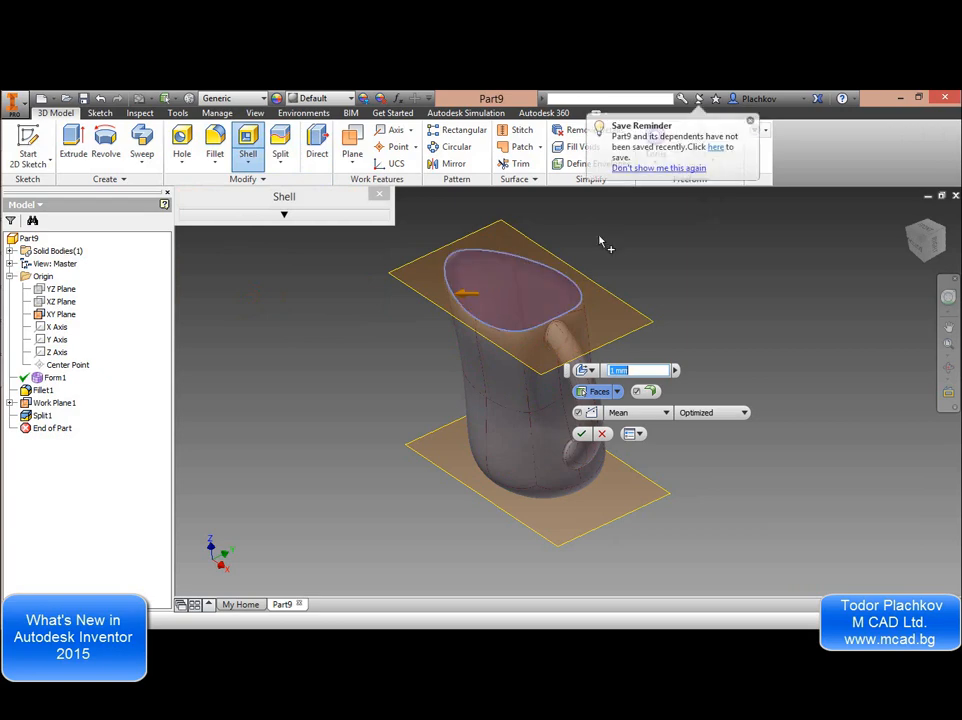
key("F4")
left_click_drag(573, 287, 650, 282)
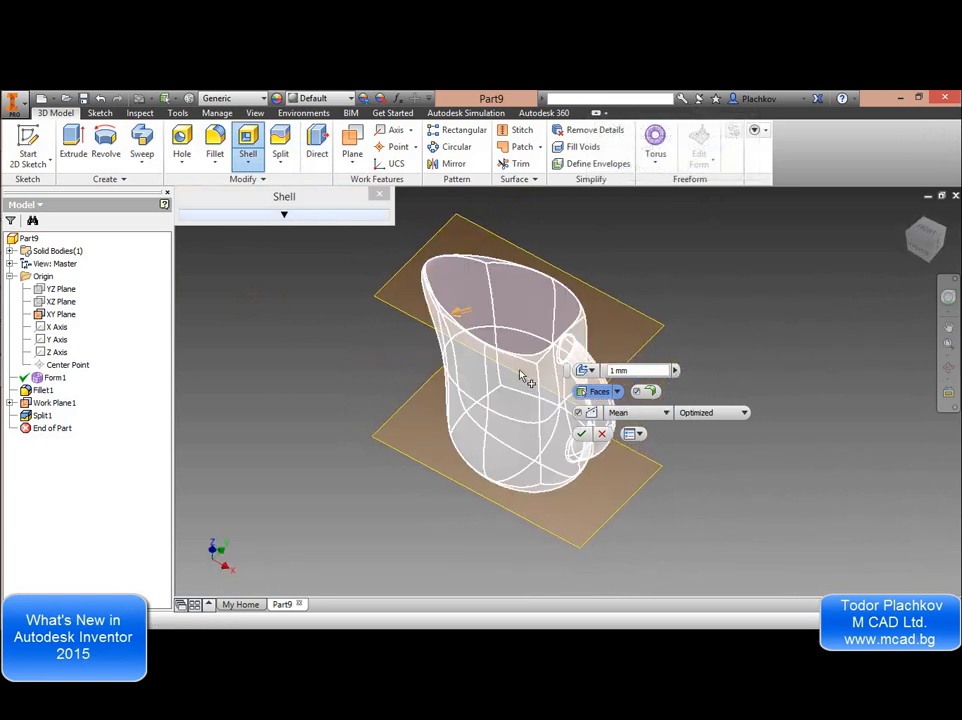
left_click_drag(609, 371, 673, 386)
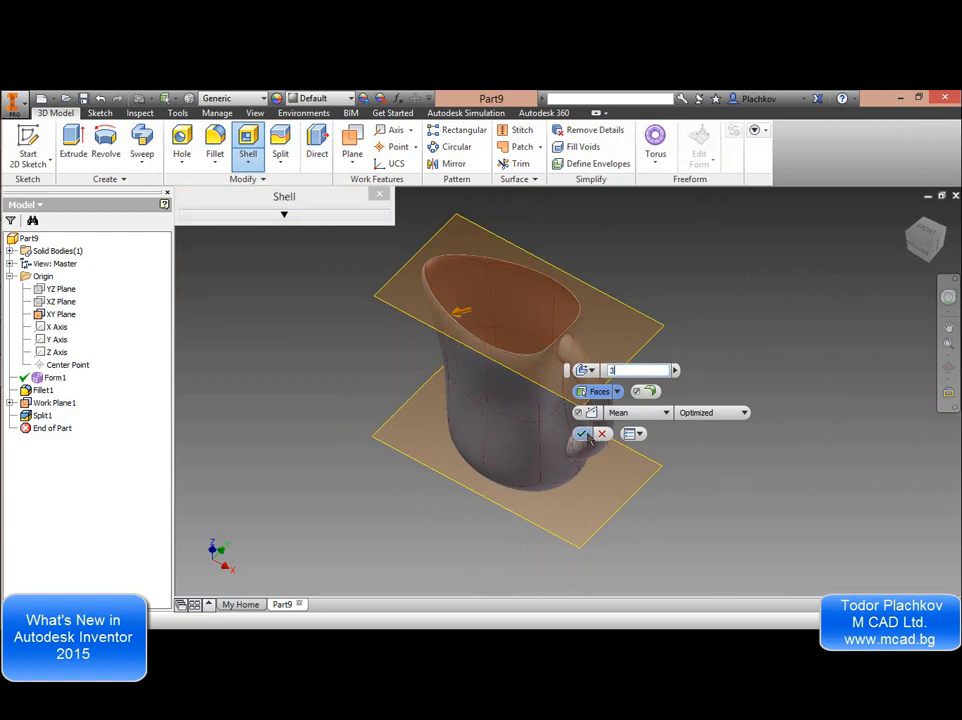
scroll(447, 260, "up", 5)
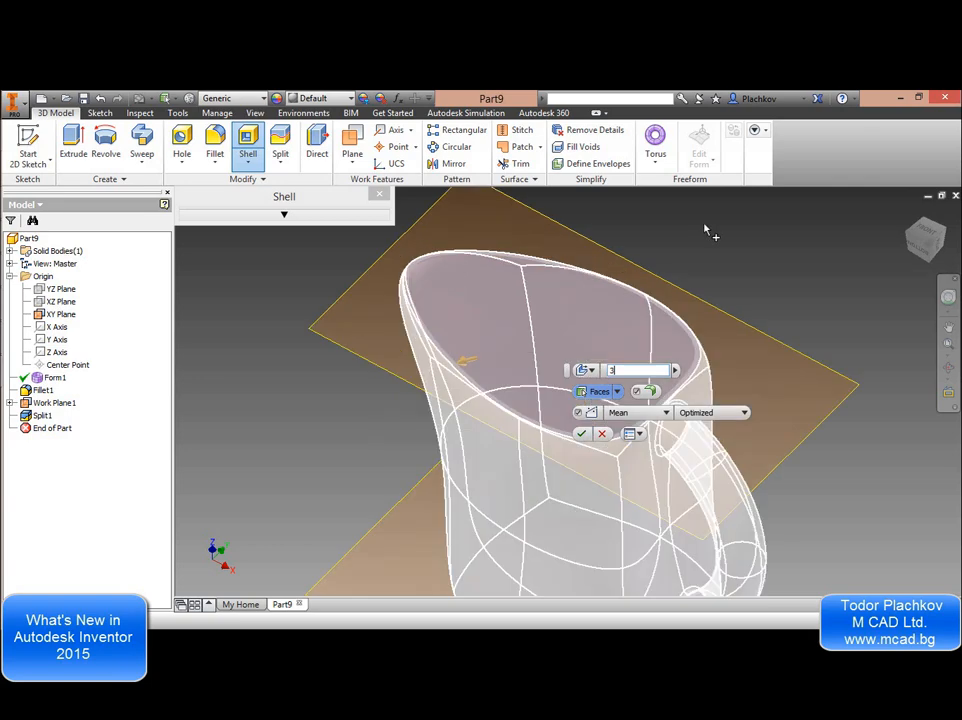
left_click(581, 434)
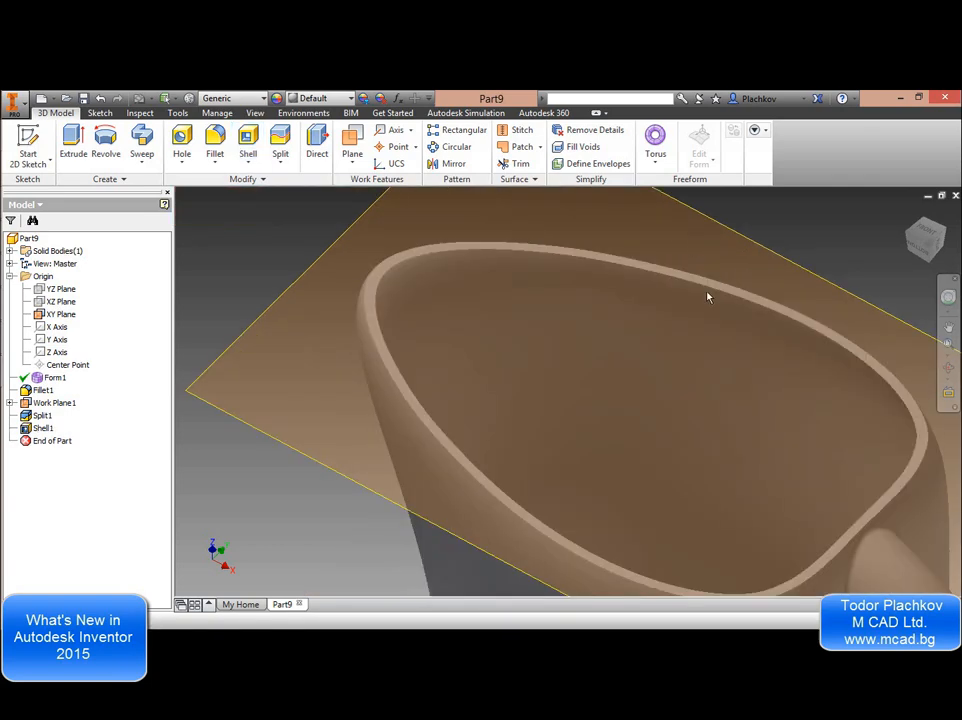
Roll the part history back by moving the End of Part marker above the shell feature.
middle_click_drag(708, 294, 755, 322, "shift")
scroll(595, 253, "down", 5)
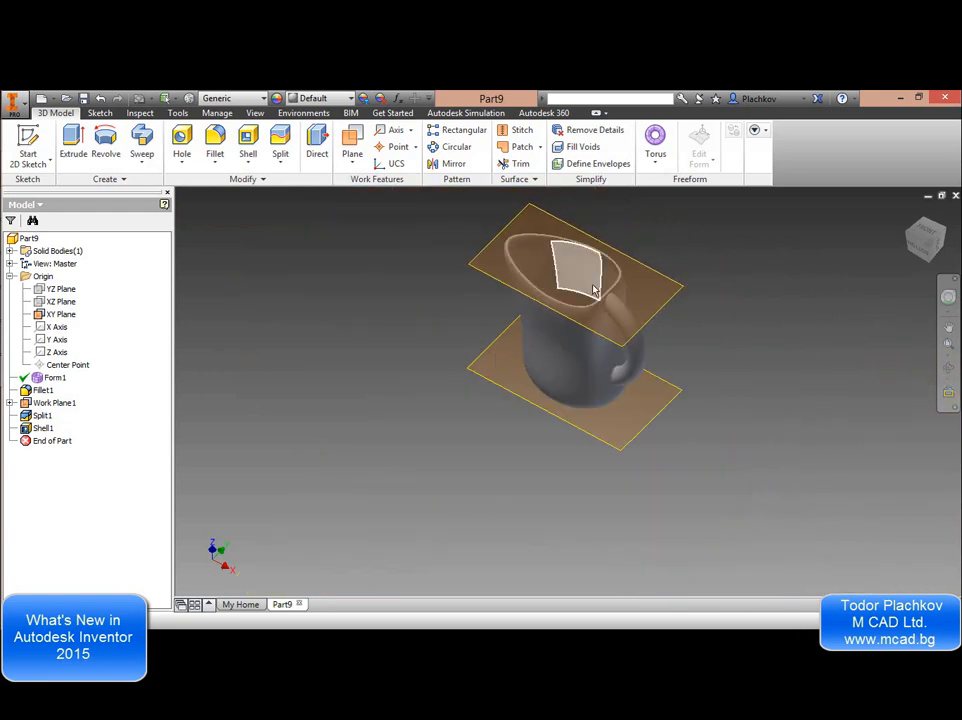
mouse_move(595, 265)
middle_mouse_down("shift")
mouse_move(726, 313)
mouse_move(706, 243)
mouse_move(718, 298)
mouse_move(648, 364)
mouse_move(617, 313)
middle_mouse_up("shift")
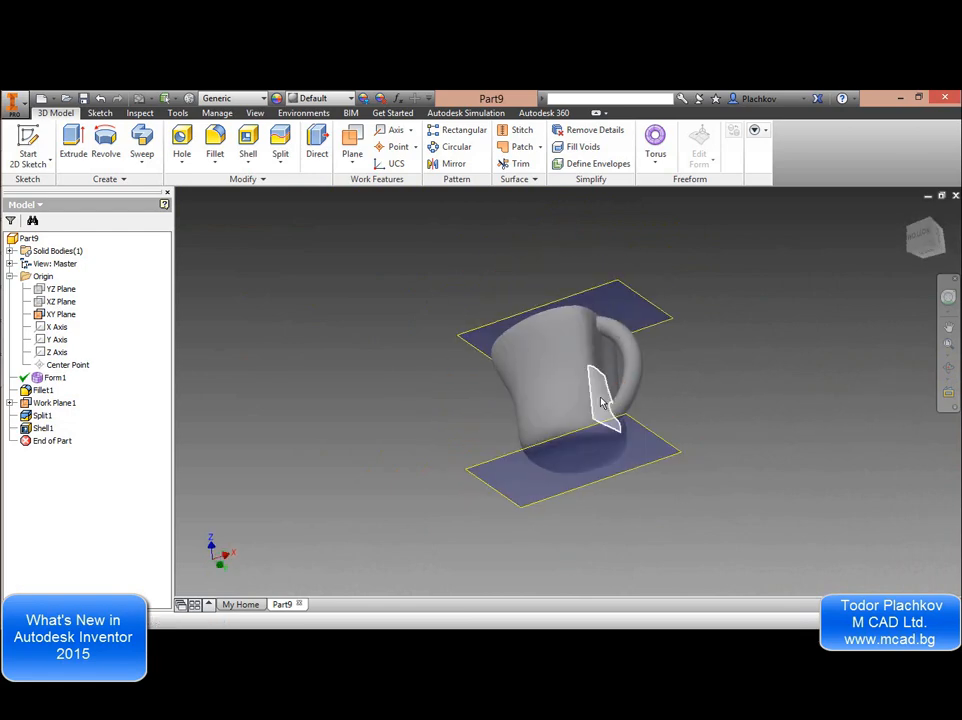
scroll(600, 406, "up", 4)
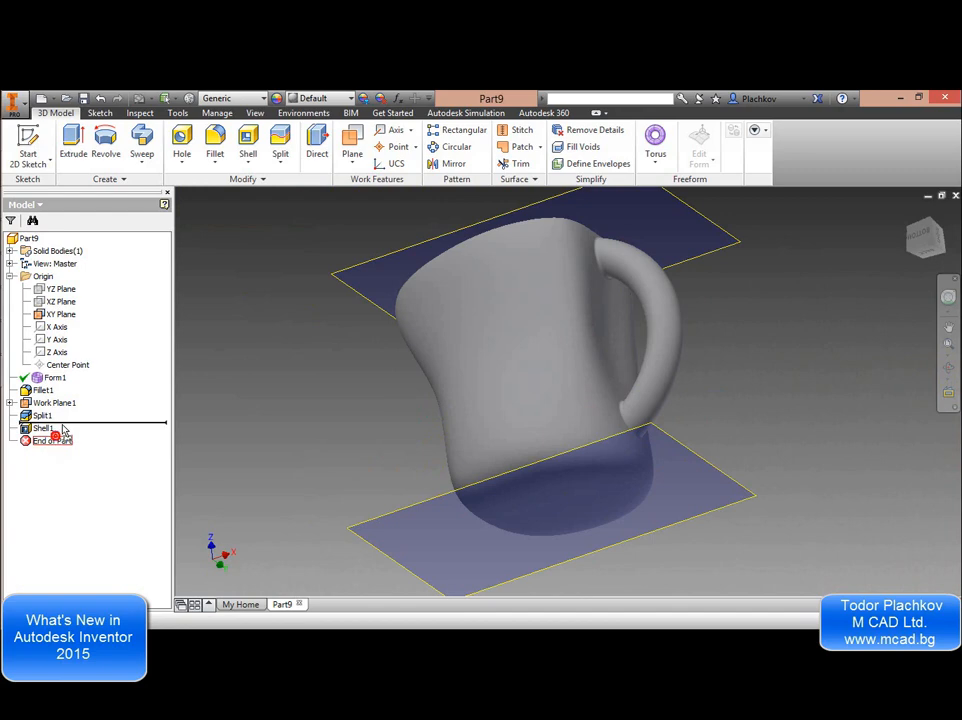
left_click_drag(62, 430, 64, 427)
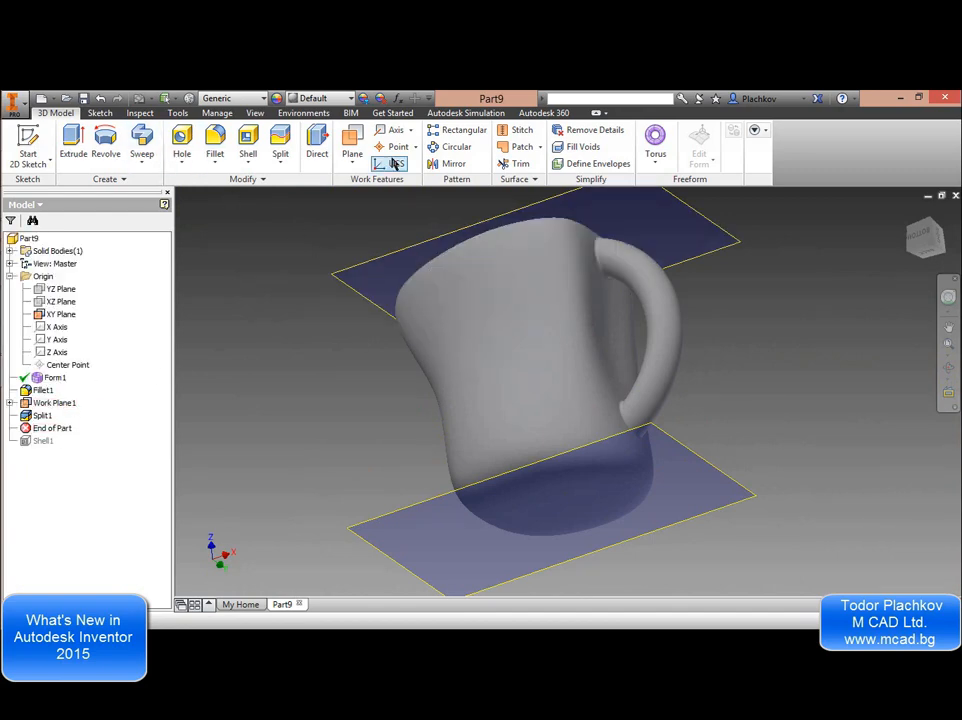
Create a work plane offset 10 mm upward from the XY plane, near the jug's base.
left_click(352, 145)
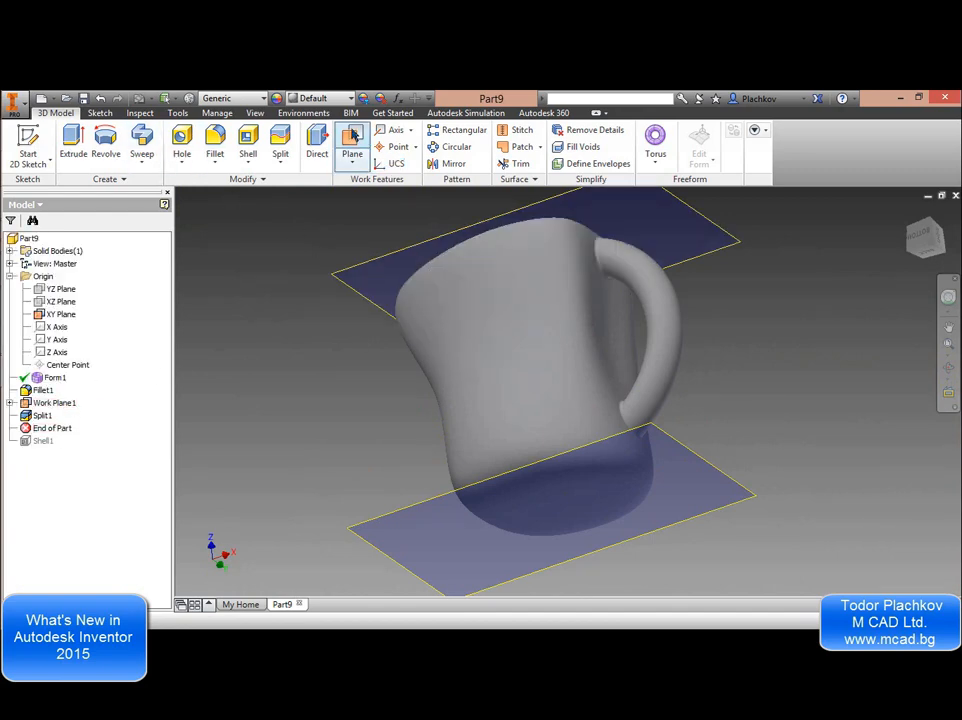
left_click(672, 430)
mouse_move(671, 403)
left_mouse_down()
mouse_move(667, 424)
mouse_move(680, 406)
left_mouse_up()
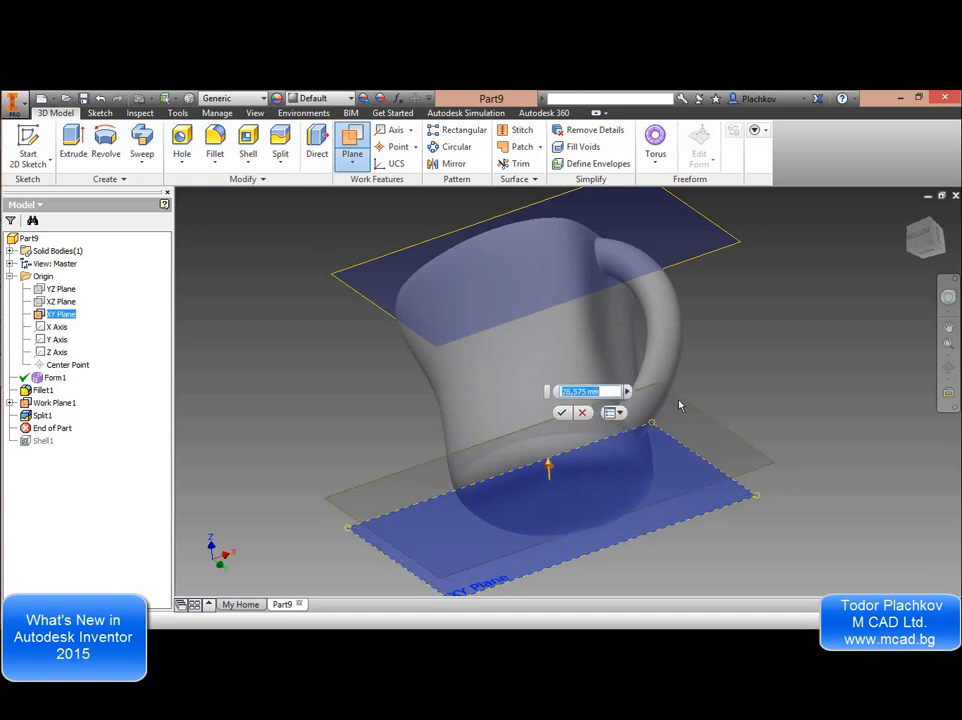
type("10")
key("Return")
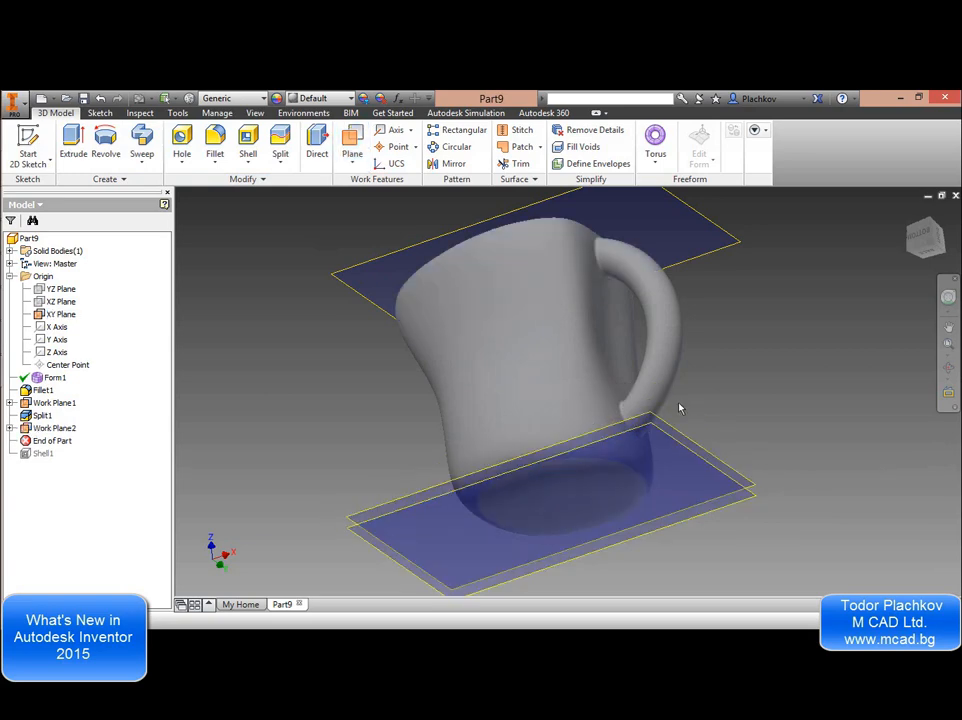
Split the jug at the lower work plane with the Trim Solid option, removing the material below to flatten the base.
left_click(280, 145)
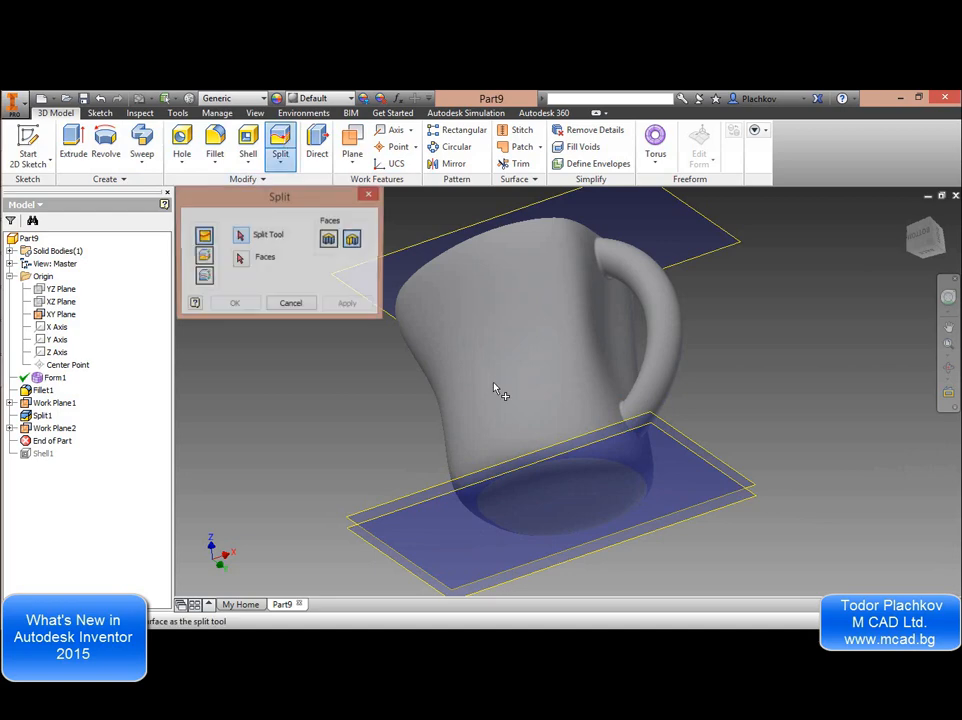
left_click(683, 438)
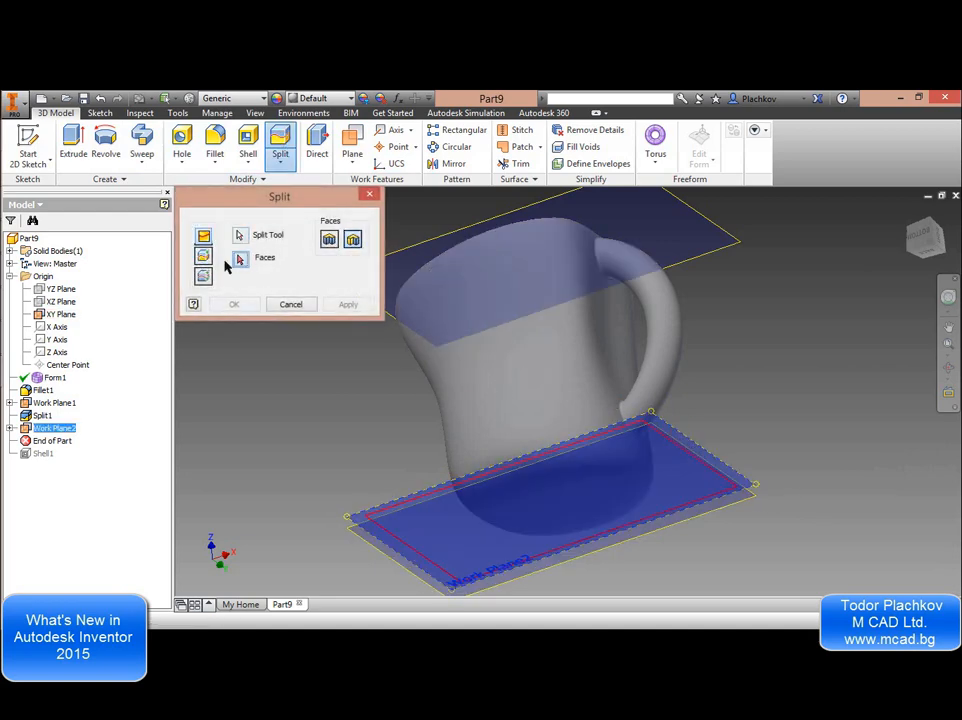
left_click(203, 256)
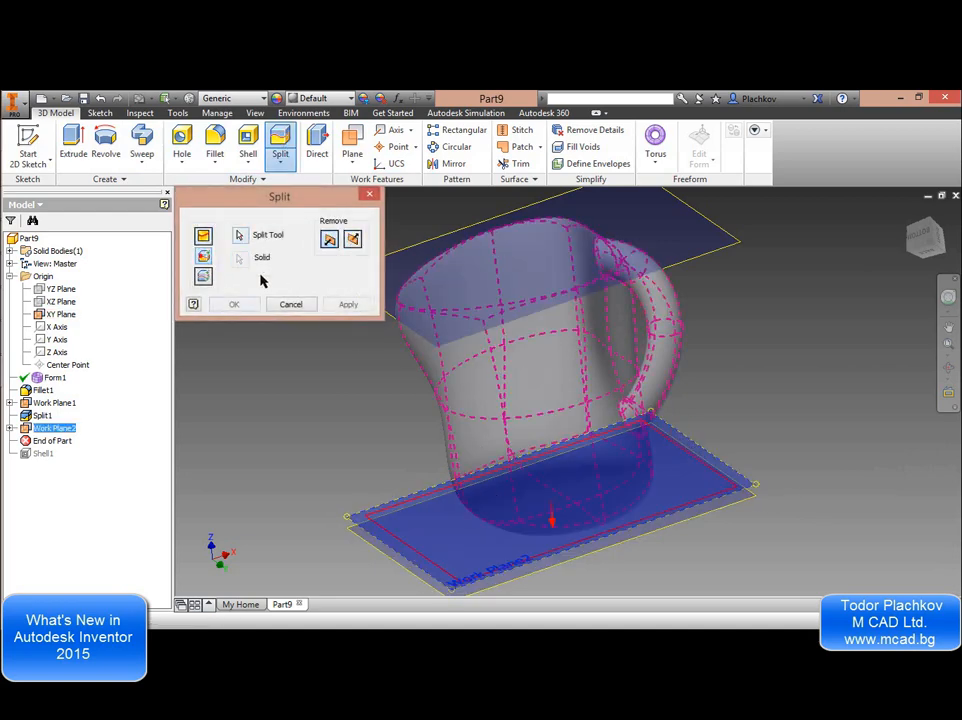
left_click(234, 304)
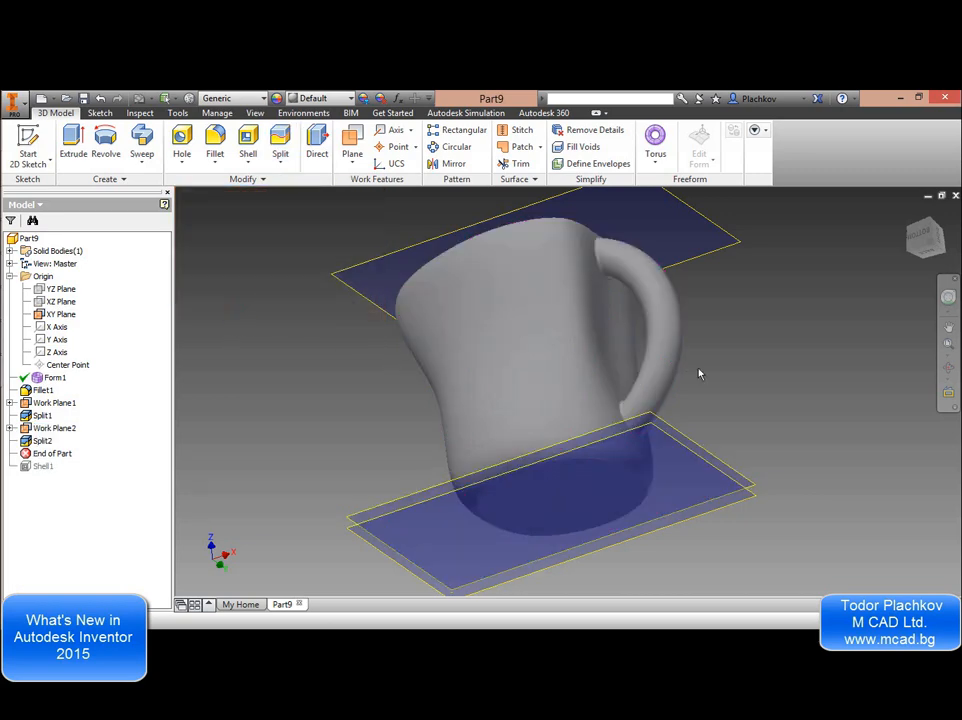
Hide all work features so that only the jug with its flat base is displayed.
key("F4")
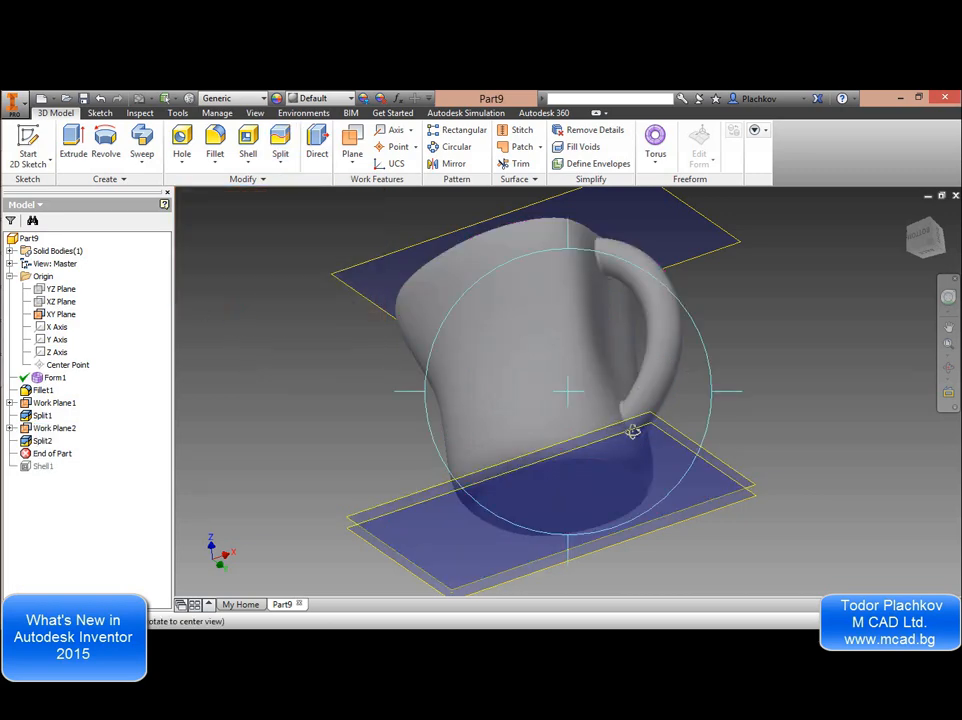
left_click_drag(602, 415, 520, 483)
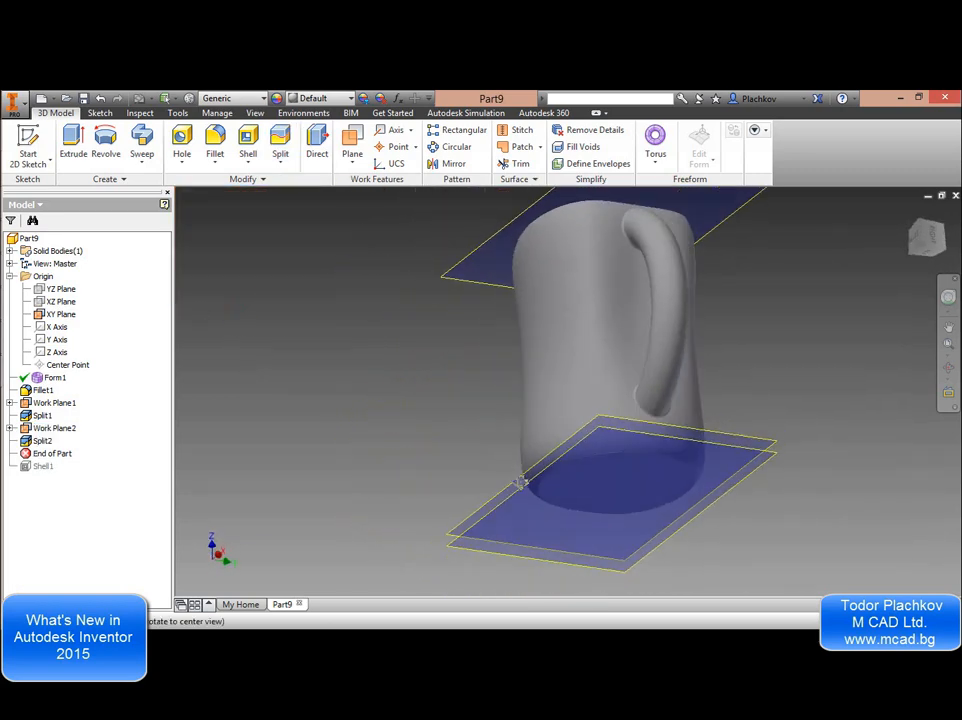
left_click(254, 113)
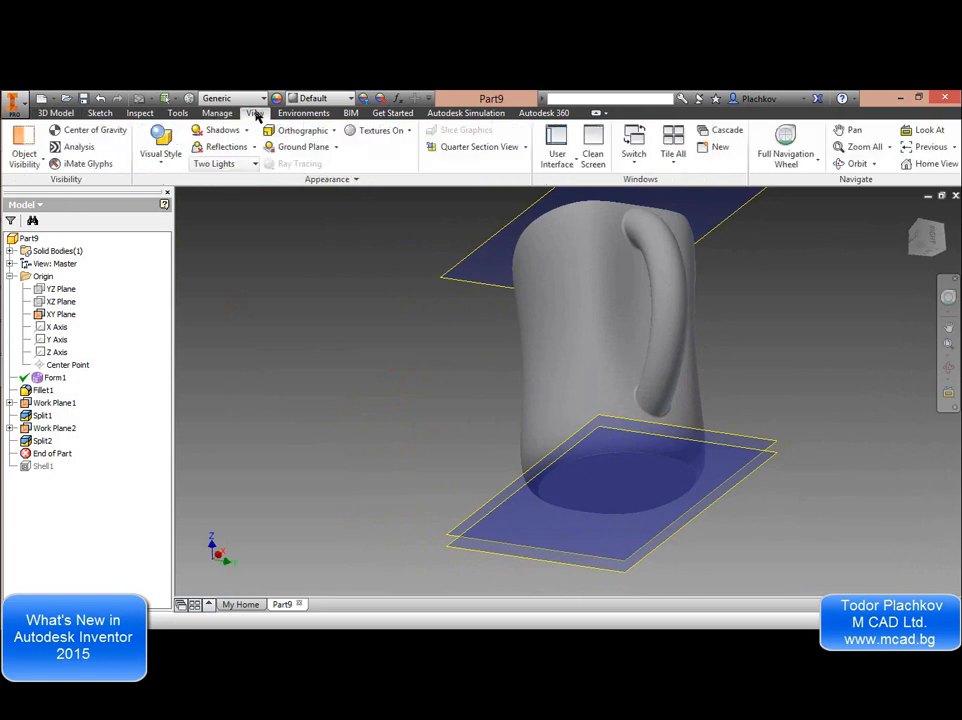
left_click(24, 145)
left_click(50, 181)
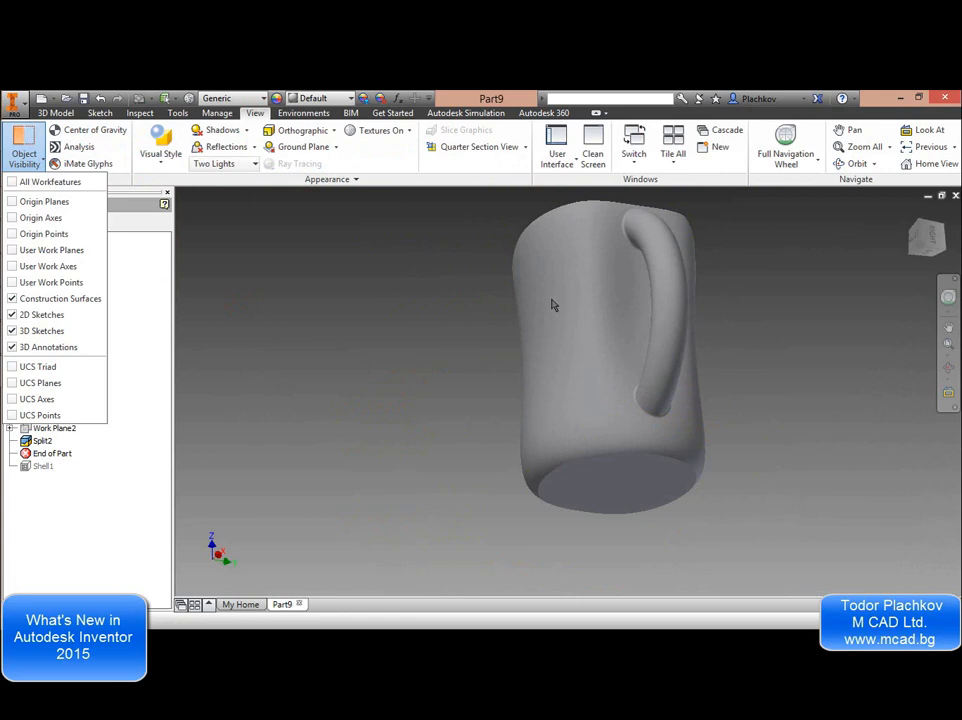
left_click(320, 292)
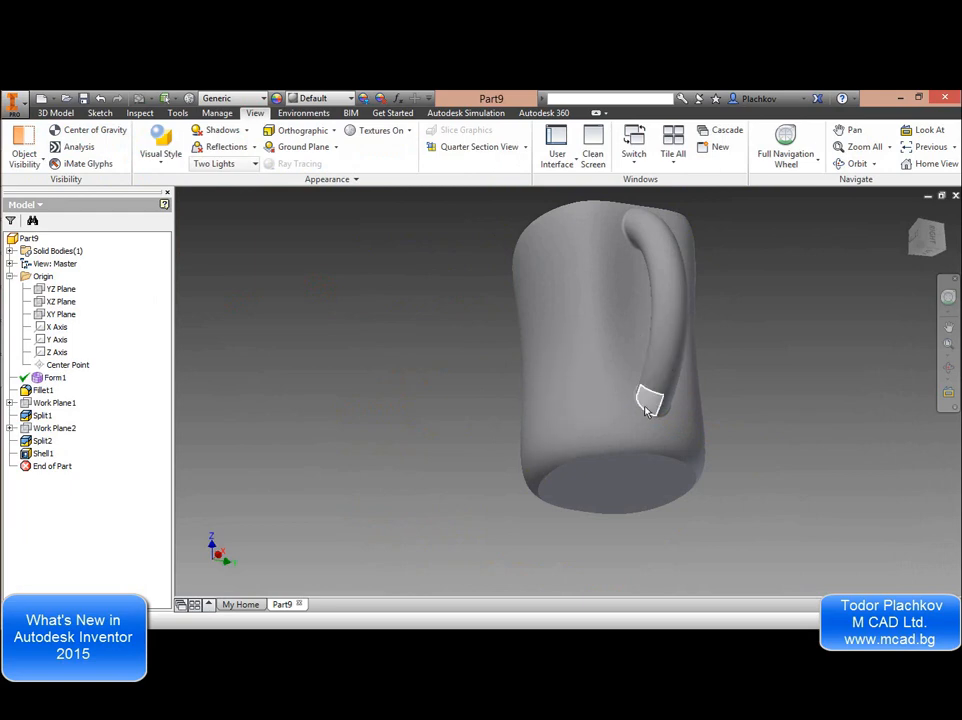
Edit the mug's freeform body, pull the spout's top corner point upward along Z, and finish the freeform.
key("F4")
left_click_drag(579, 226, 582, 383)
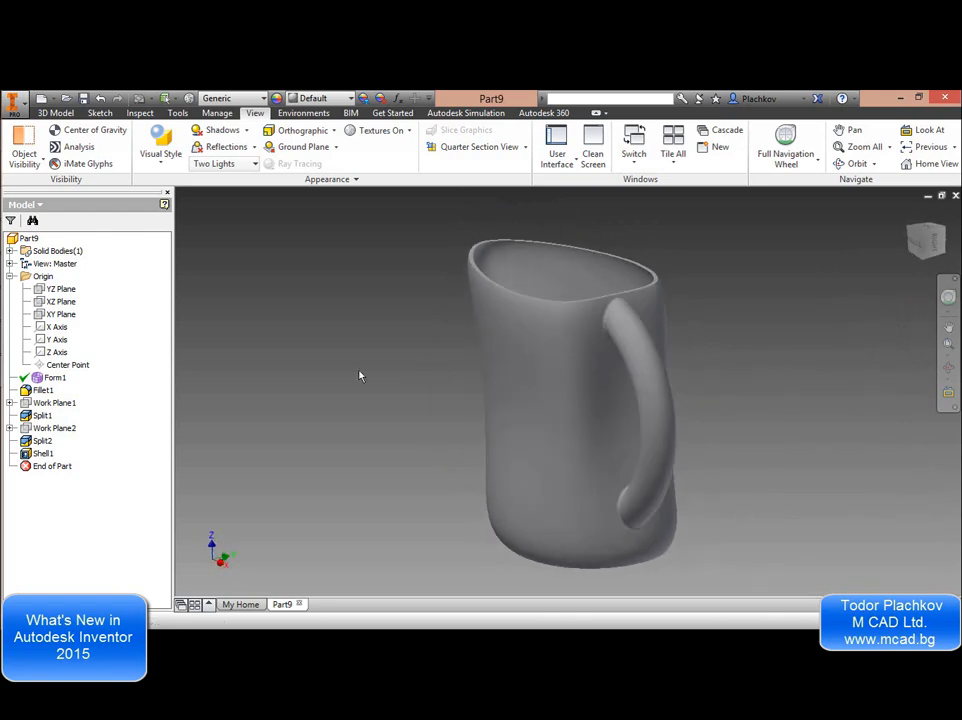
double_click(57, 378)
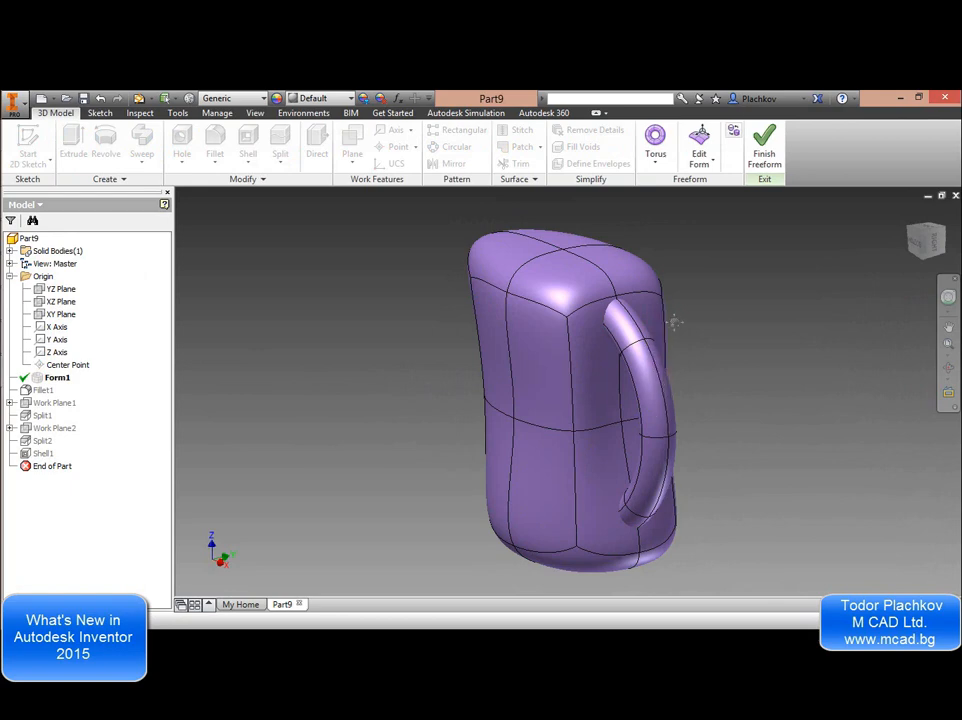
middle_click_drag(675, 322, 609, 303)
middle_click_drag(560, 374, 665, 445, "shift")
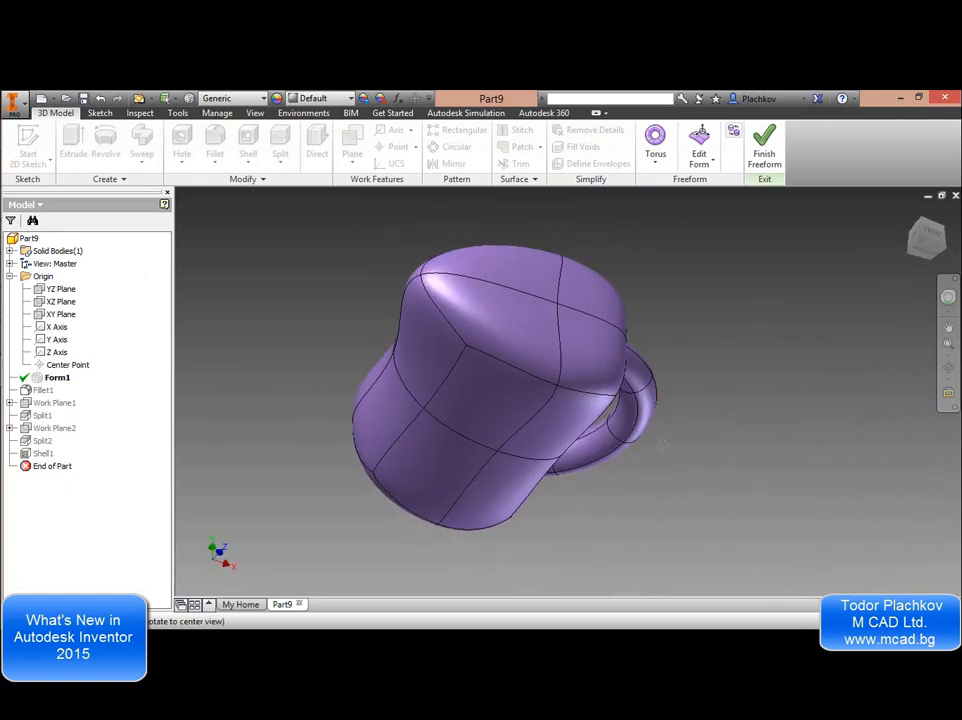
left_click(700, 148)
scroll(628, 421, "down", 6)
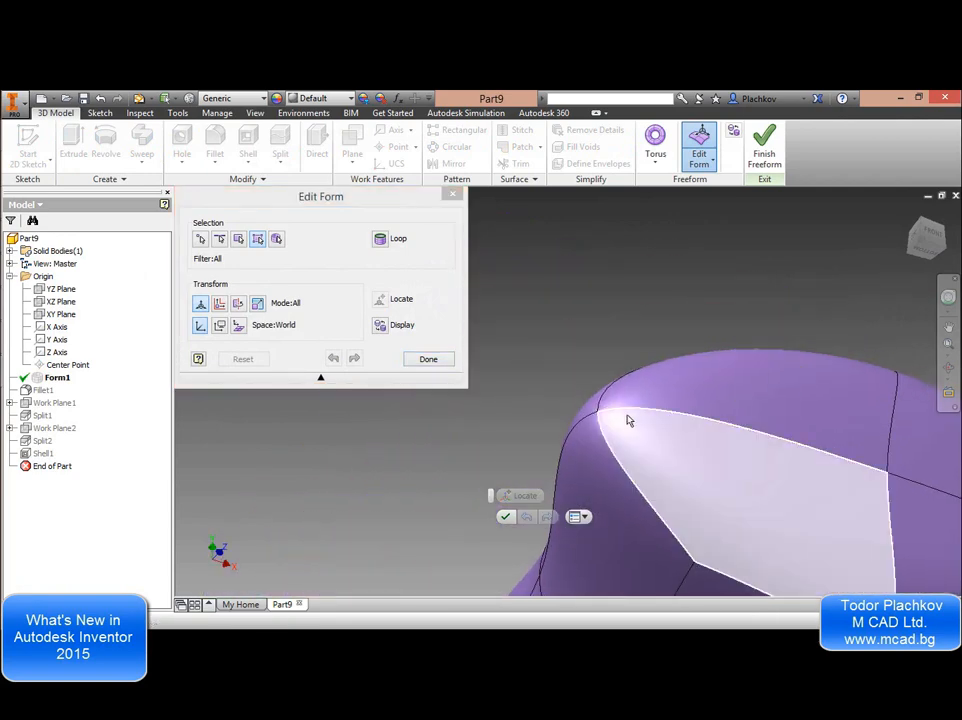
left_click(600, 410)
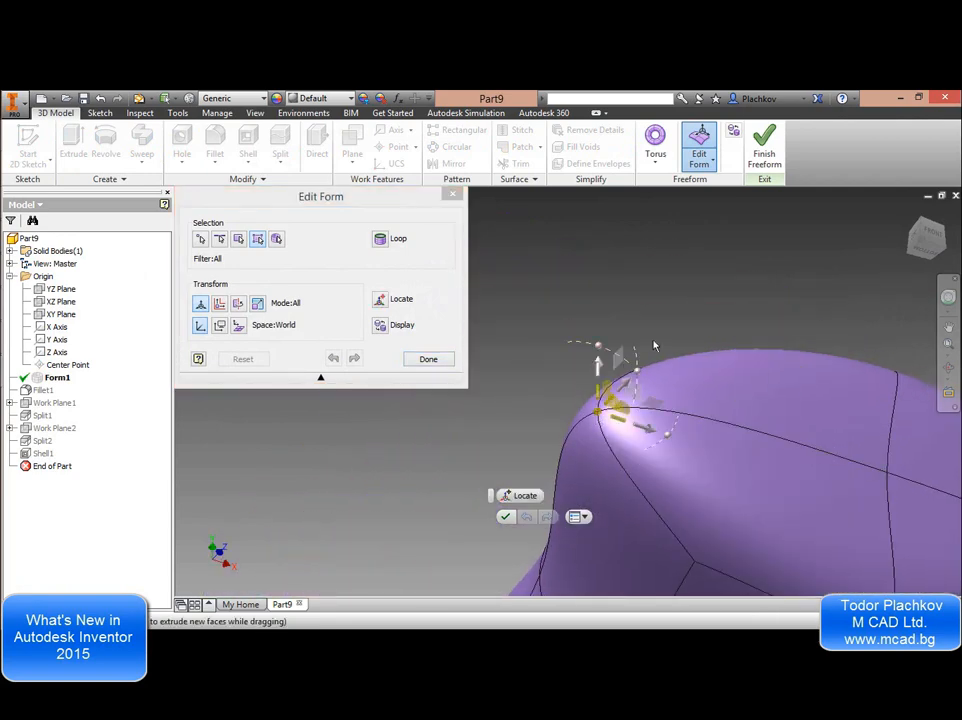
middle_click_drag(649, 420, 573, 293, "shift")
left_click_drag(553, 336, 565, 288)
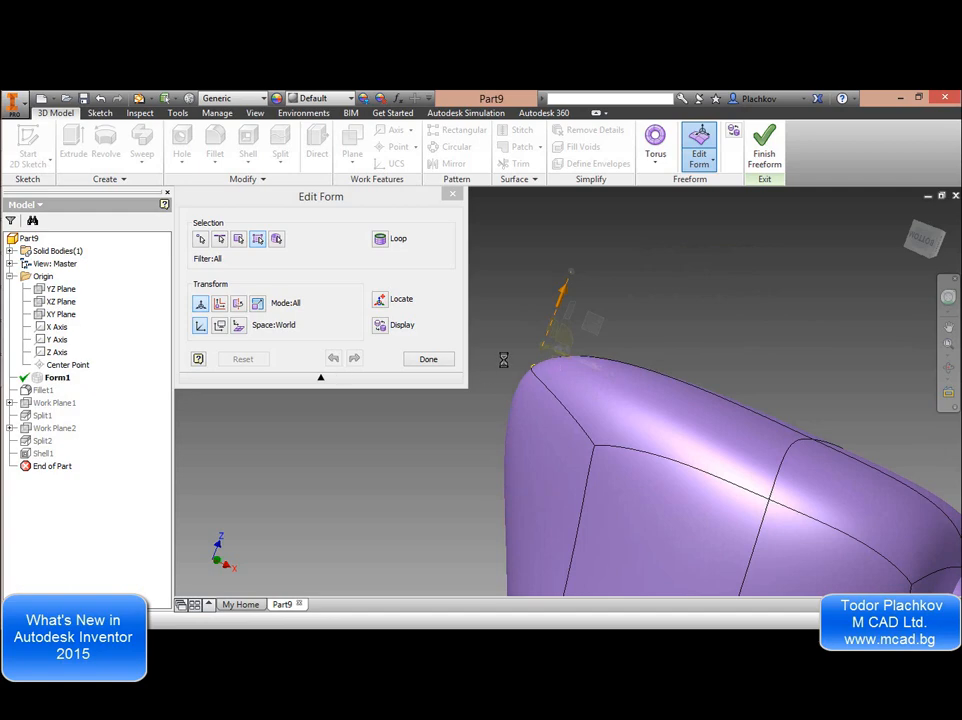
left_click(430, 359)
left_click(766, 150)
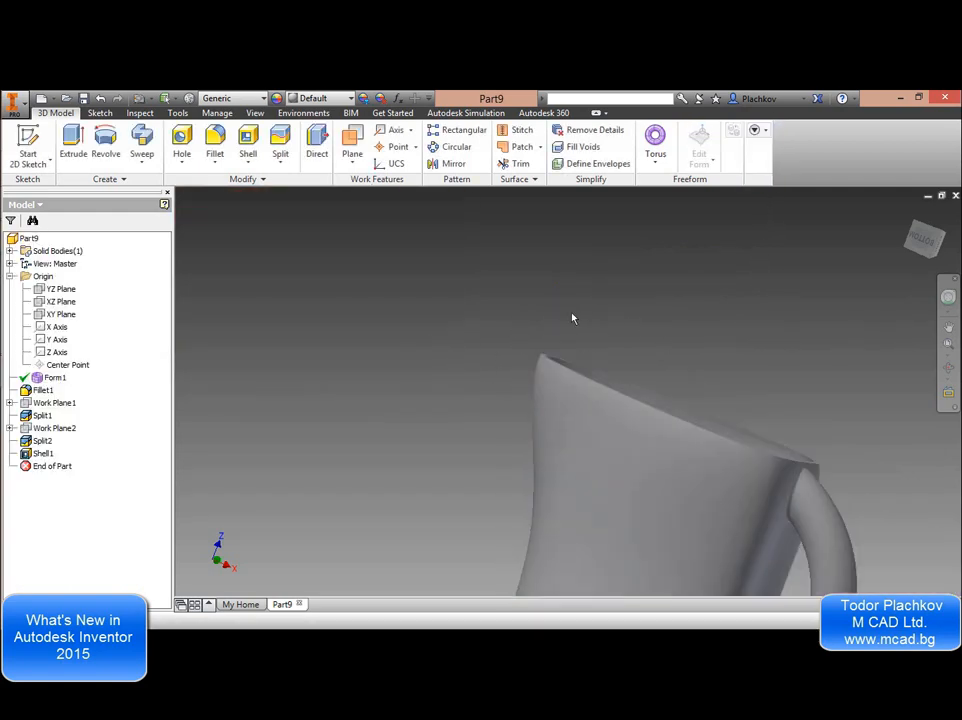
Edit the freeform body again, pull the spout's corner point outward in the negative X direction, and finish the freeform.
scroll(573, 318, "up", 3)
middle_click_drag(603, 361, 674, 393, "shift")
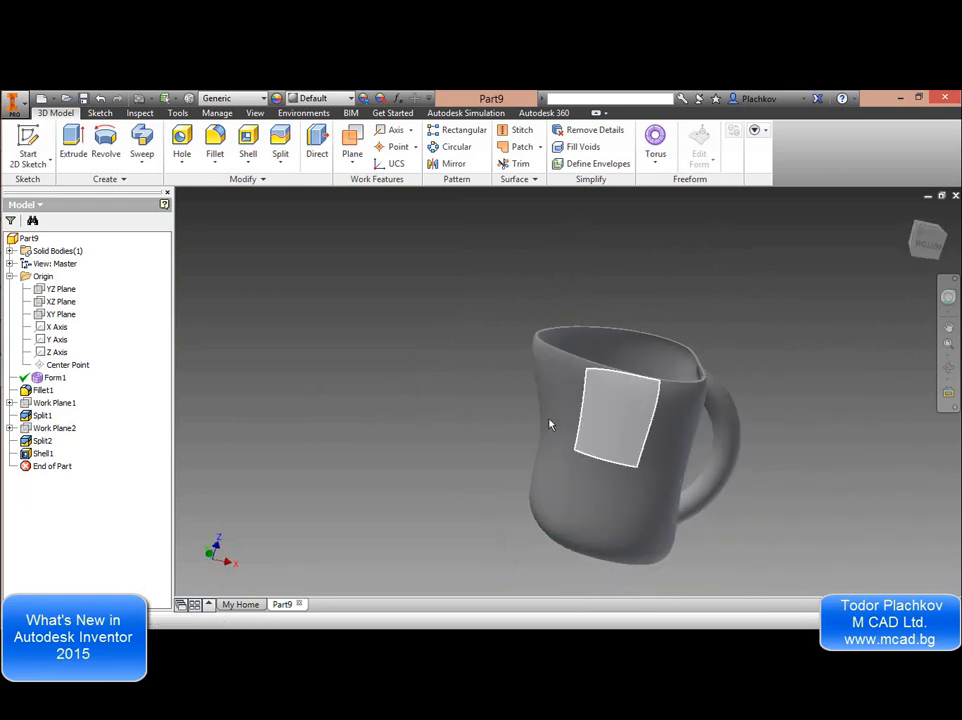
double_click(47, 378)
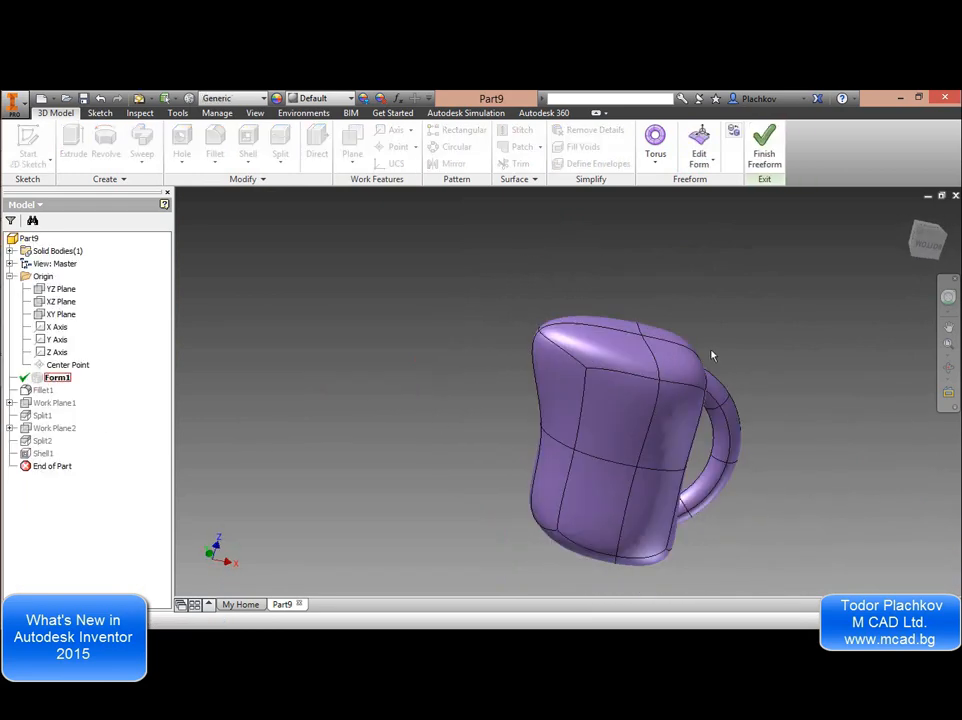
scroll(531, 324, "down", 4)
scroll(465, 333, "down", 2)
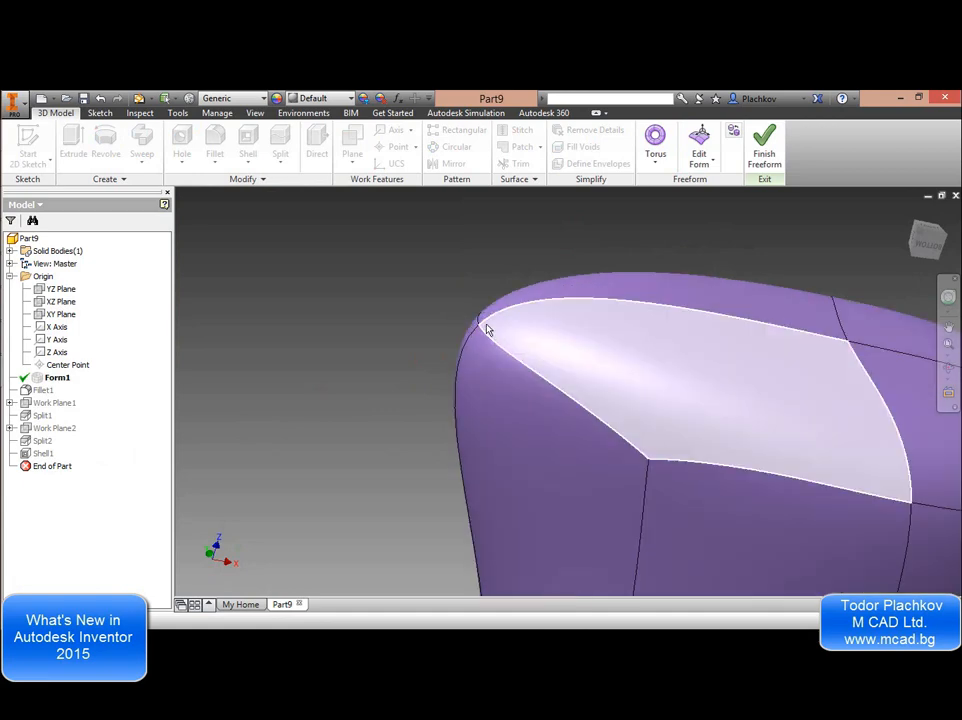
left_click(698, 142)
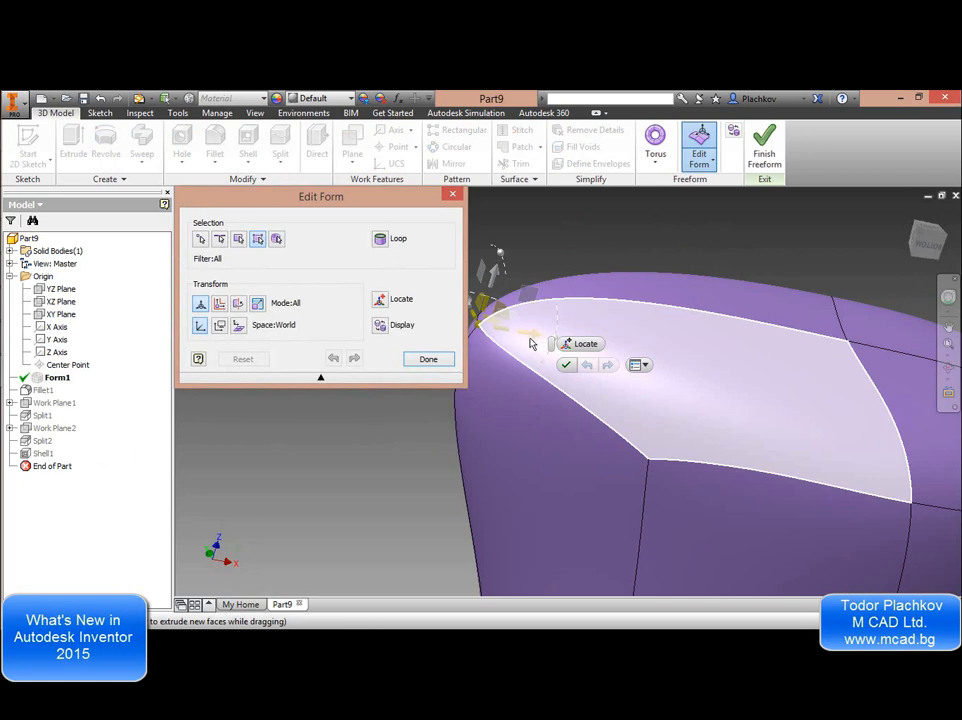
left_click_drag(532, 337, 500, 330)
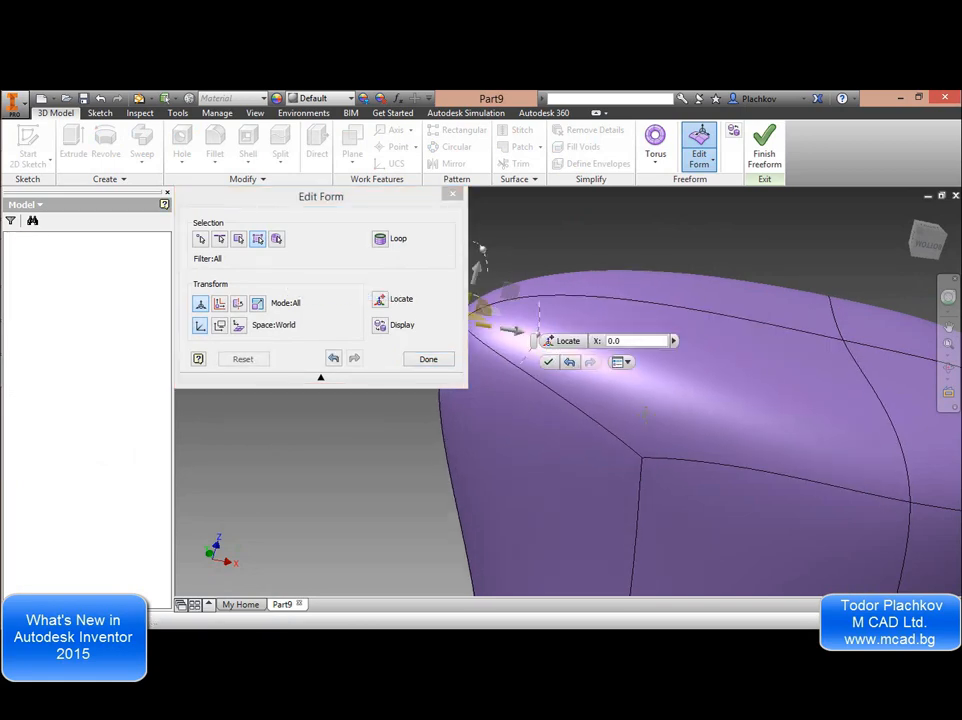
left_click_drag(604, 413, 461, 388)
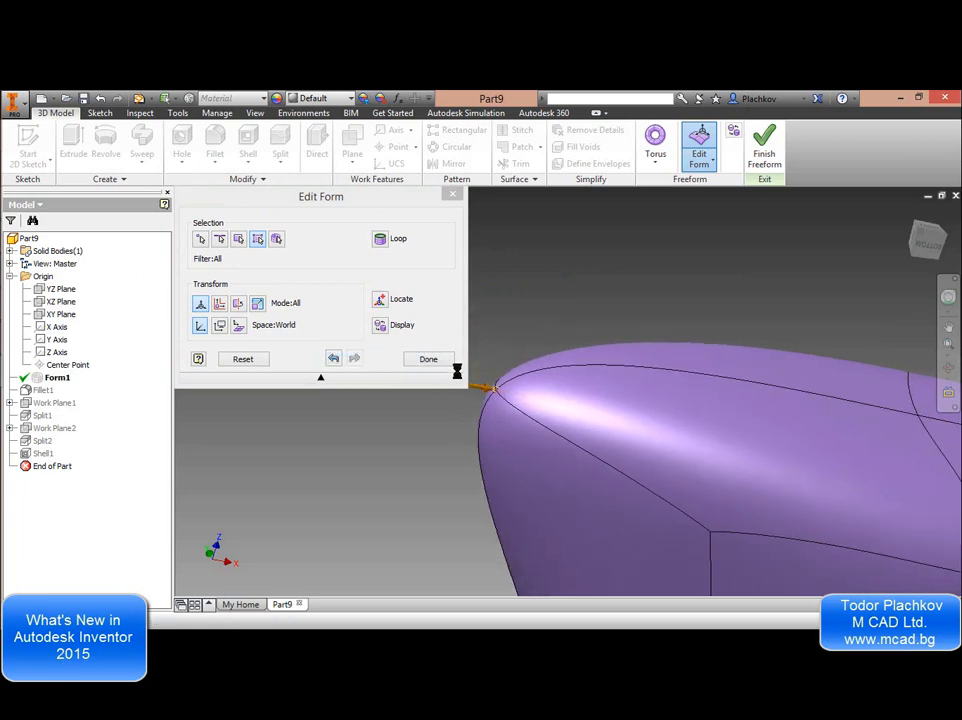
left_click(436, 359)
left_click(765, 152)
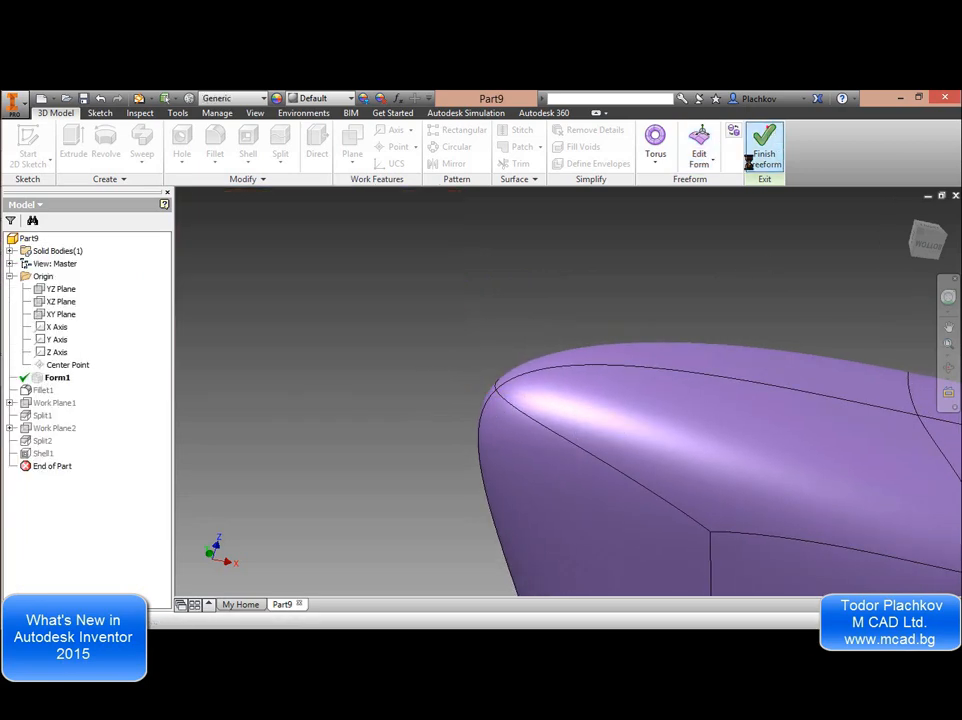
scroll(604, 300, "down", 5)
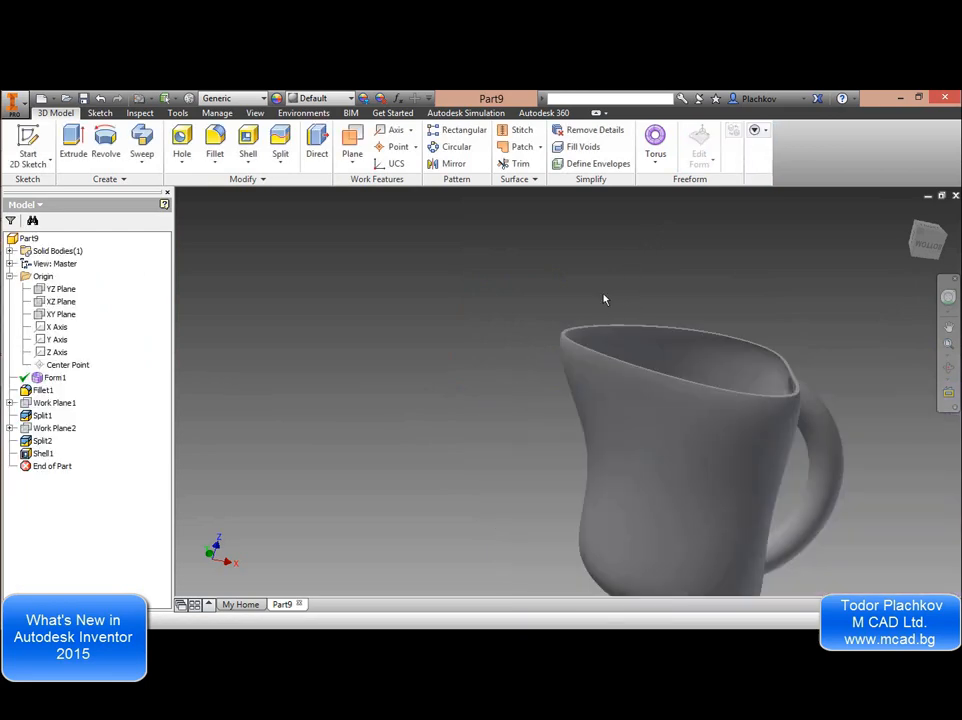
key("F4")
left_click_drag(642, 336, 546, 334)
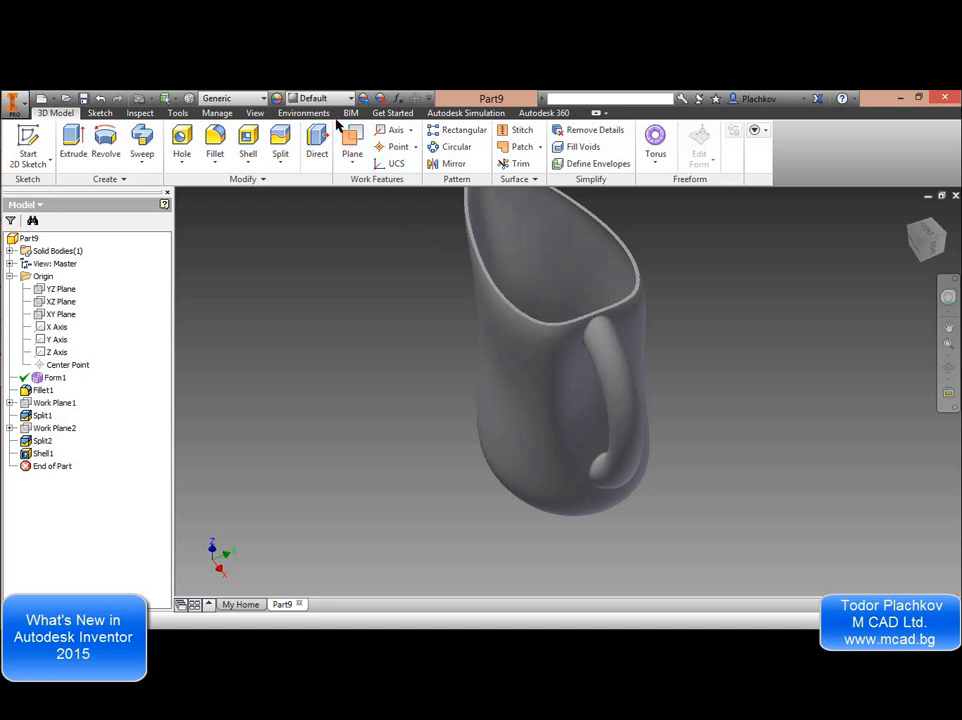
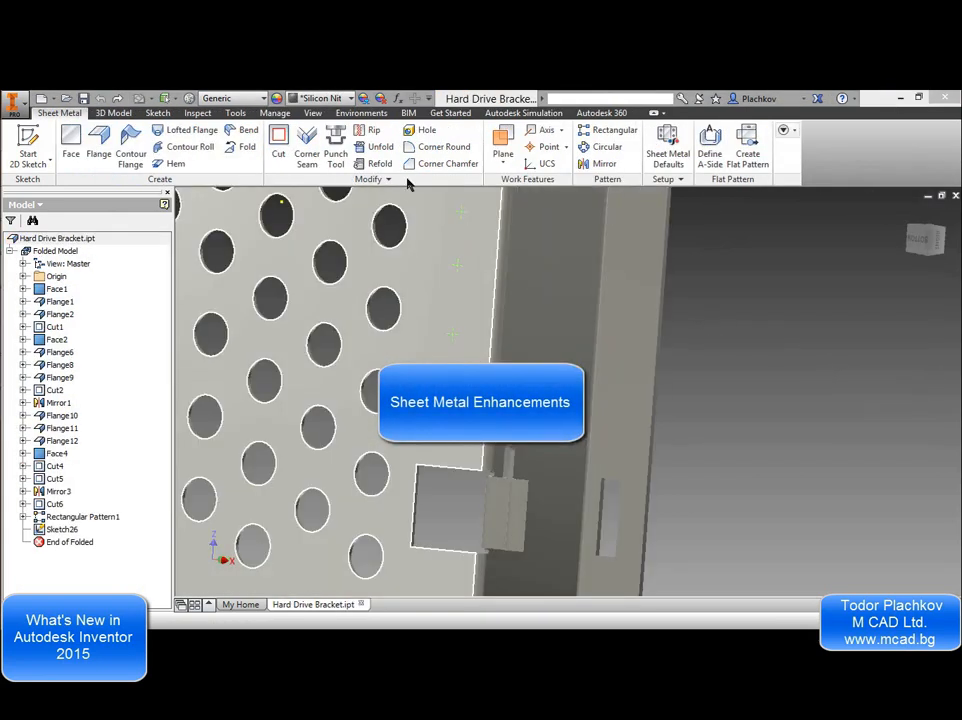
Start the Punch Tool on the Hard Drive Bracket with the obround.ide punch.
left_click(327, 141)
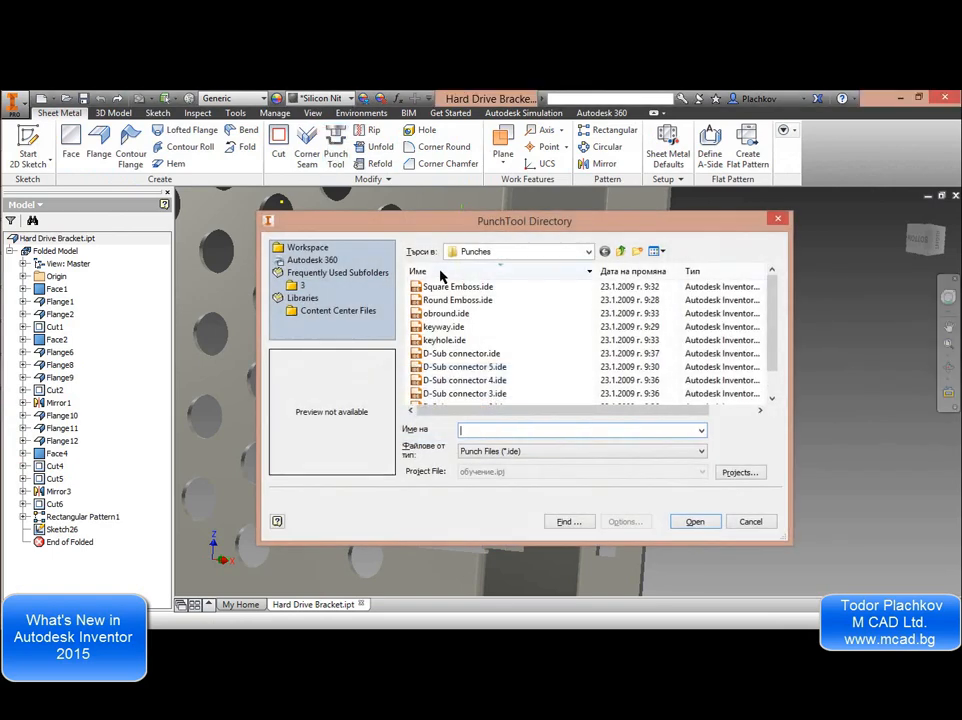
left_click(452, 287)
left_click(450, 301)
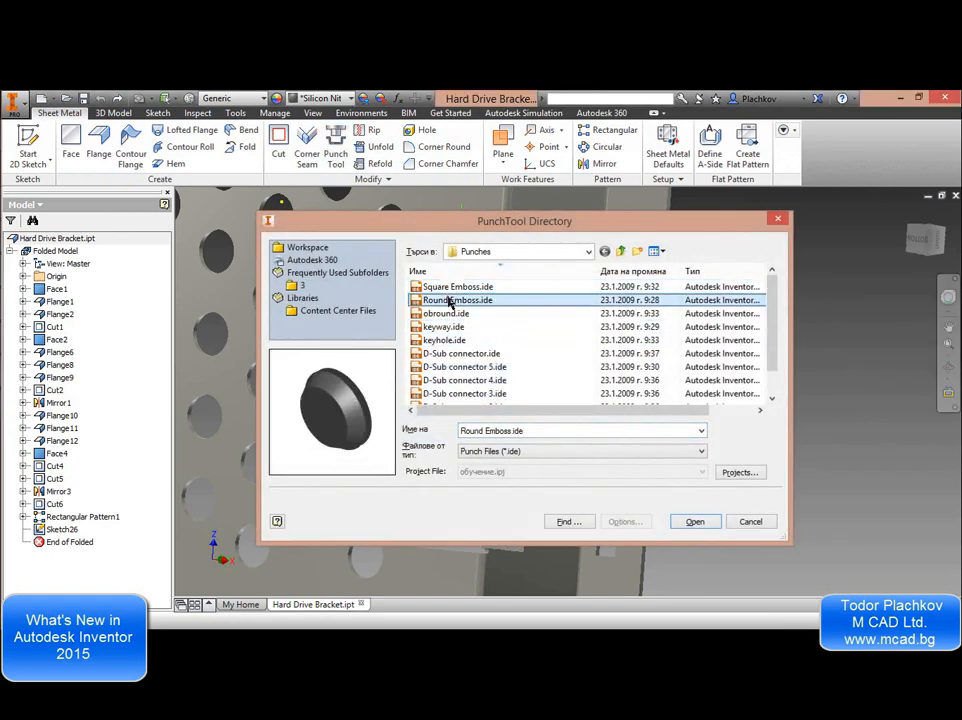
left_click(444, 313)
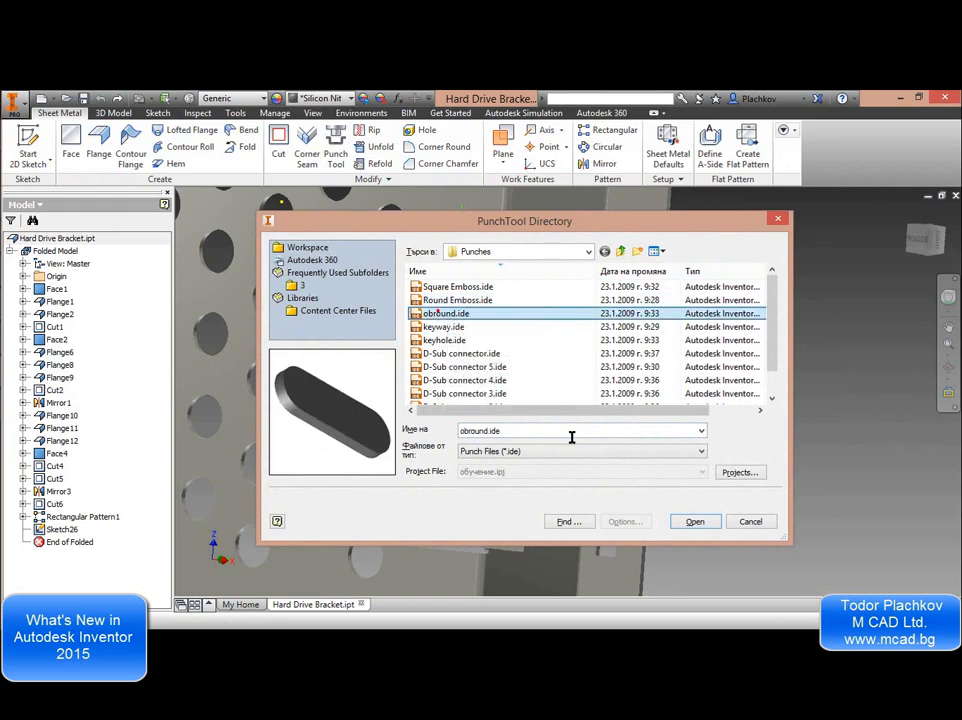
left_click(692, 522)
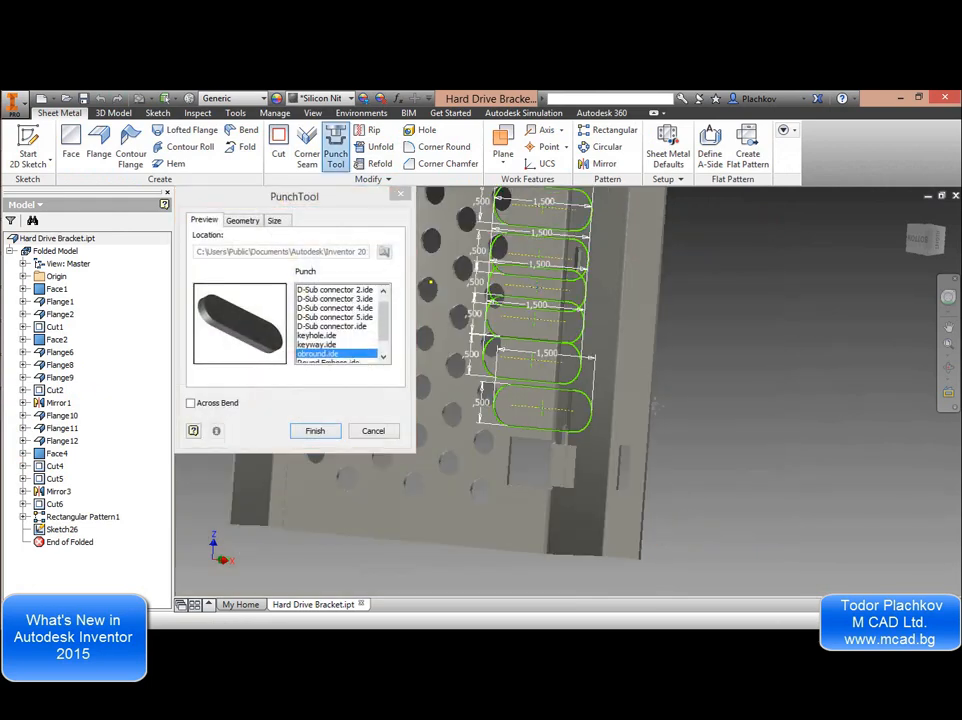
Deselect all punch centers except the lowest one above the rectangular cutout and create the obround punch without Across Bend.
left_click(243, 221)
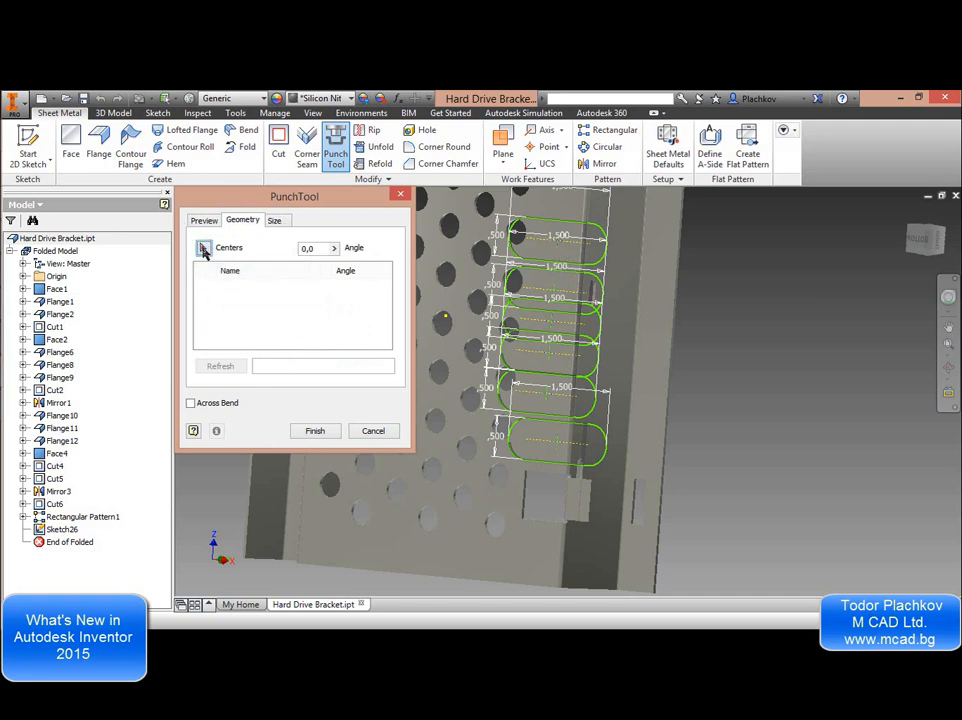
left_click_drag(535, 213, 584, 348)
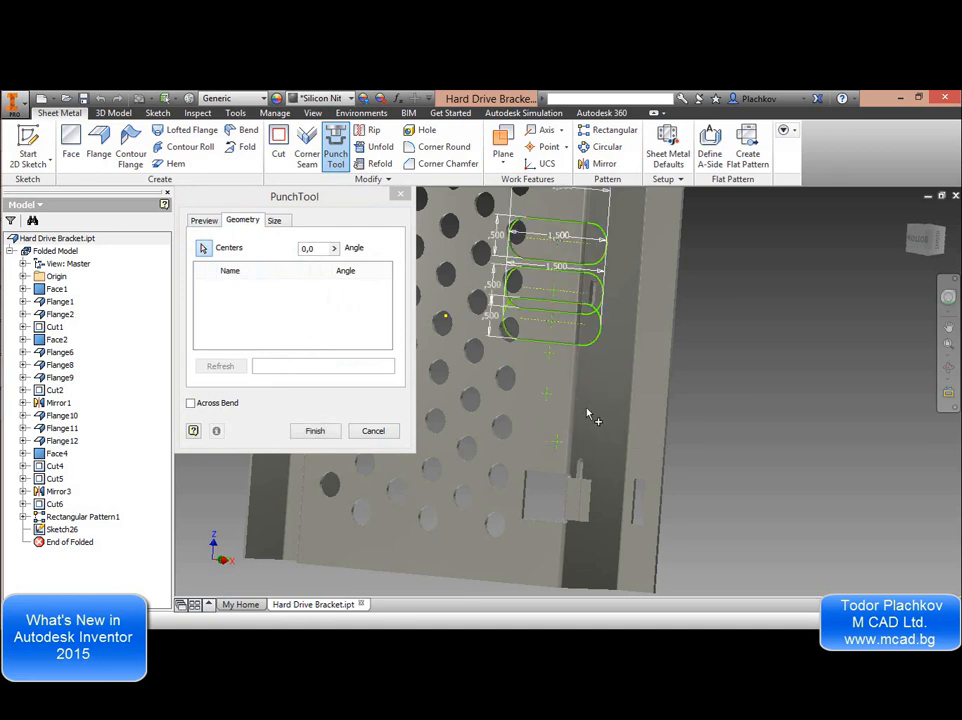
middle_click_drag(577, 241, 558, 303)
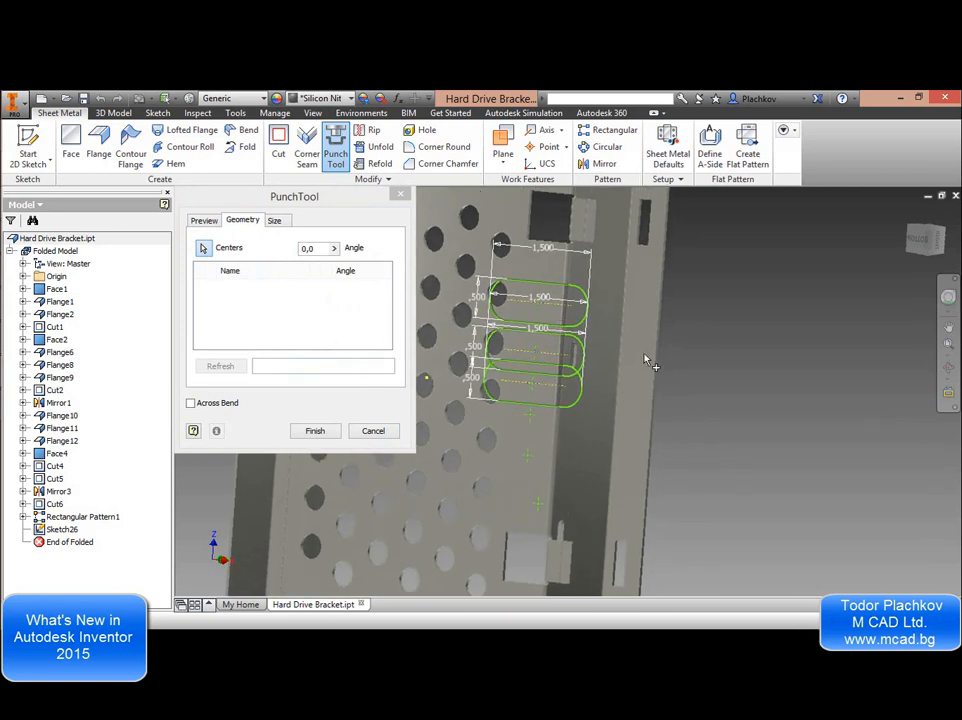
left_click_drag(521, 262, 577, 422)
left_click(543, 507)
middle_click_drag(601, 505, 598, 457)
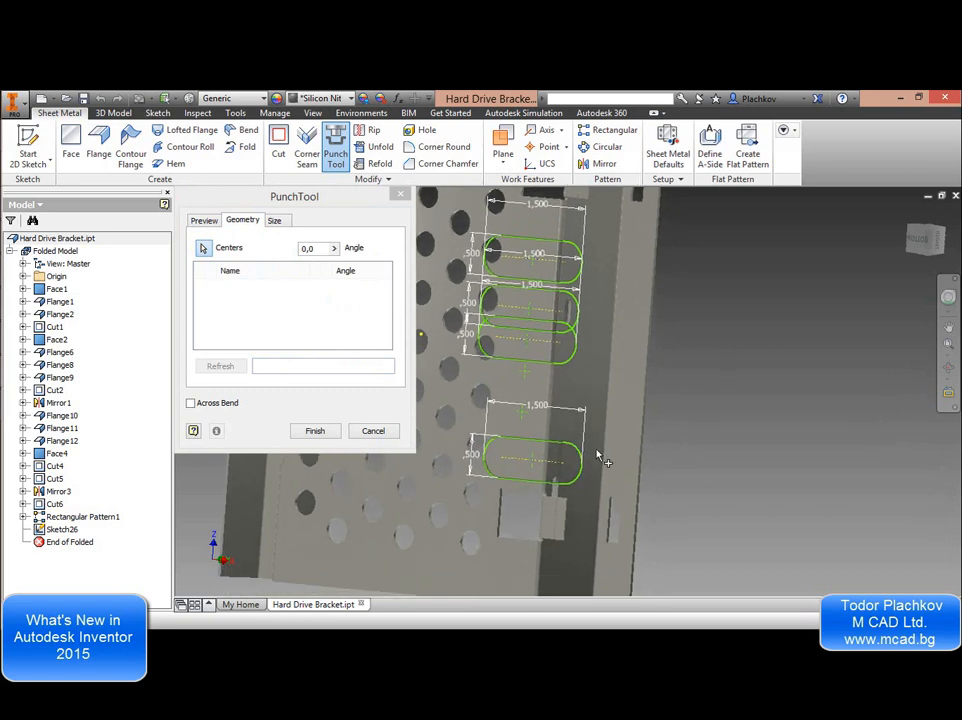
left_click(534, 261, "ctrl")
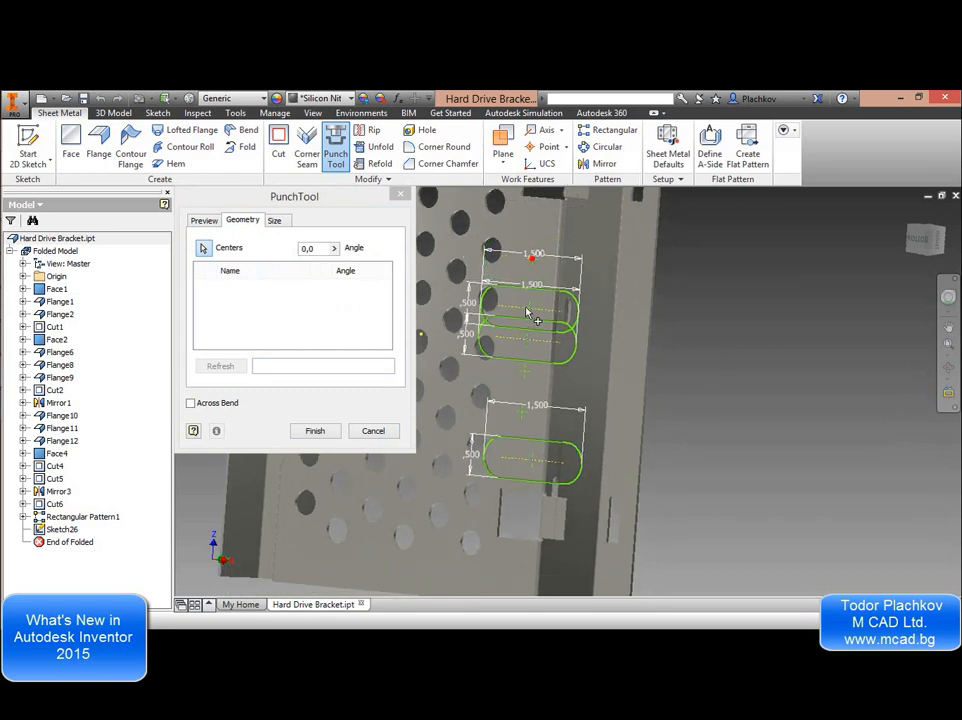
left_click(530, 315, "ctrl")
left_click(530, 344, "ctrl")
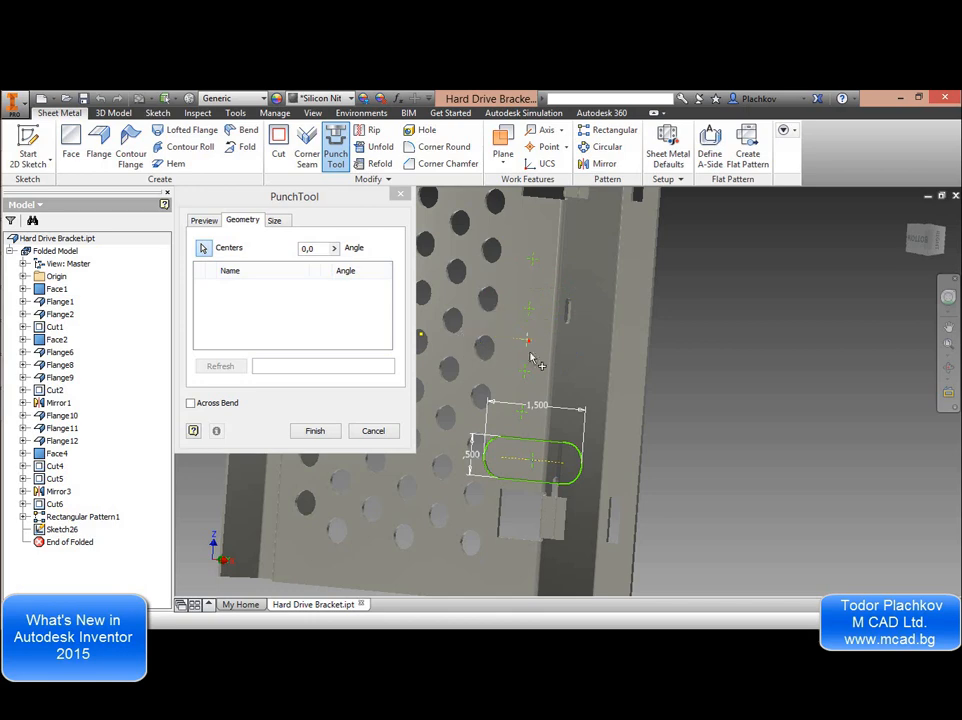
scroll(557, 452, "down", 3)
middle_click_drag(565, 458, 573, 381)
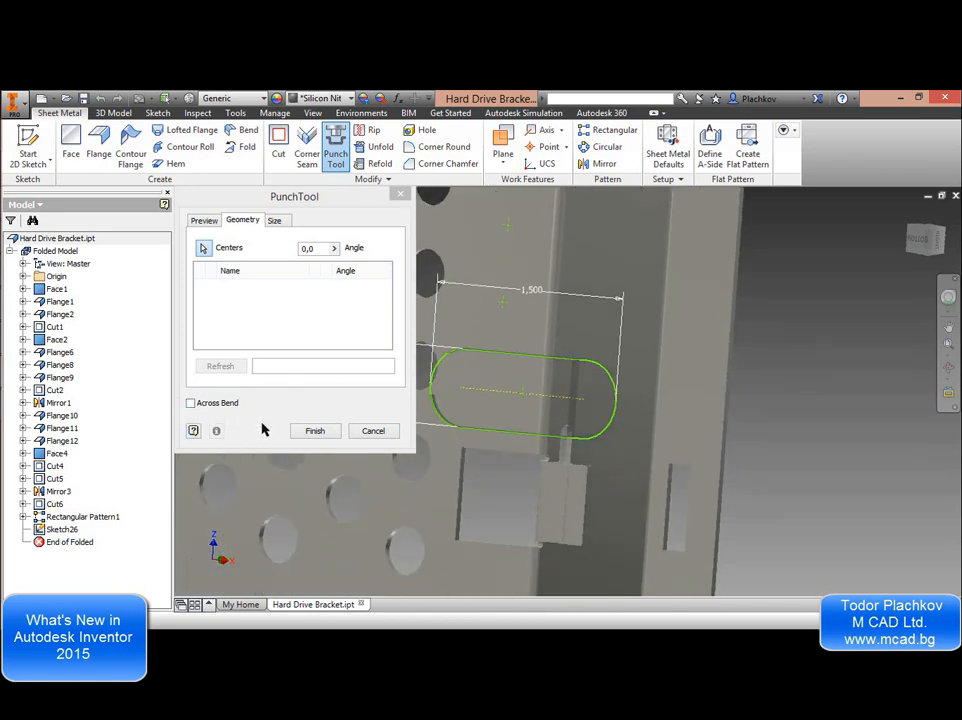
left_click(315, 430)
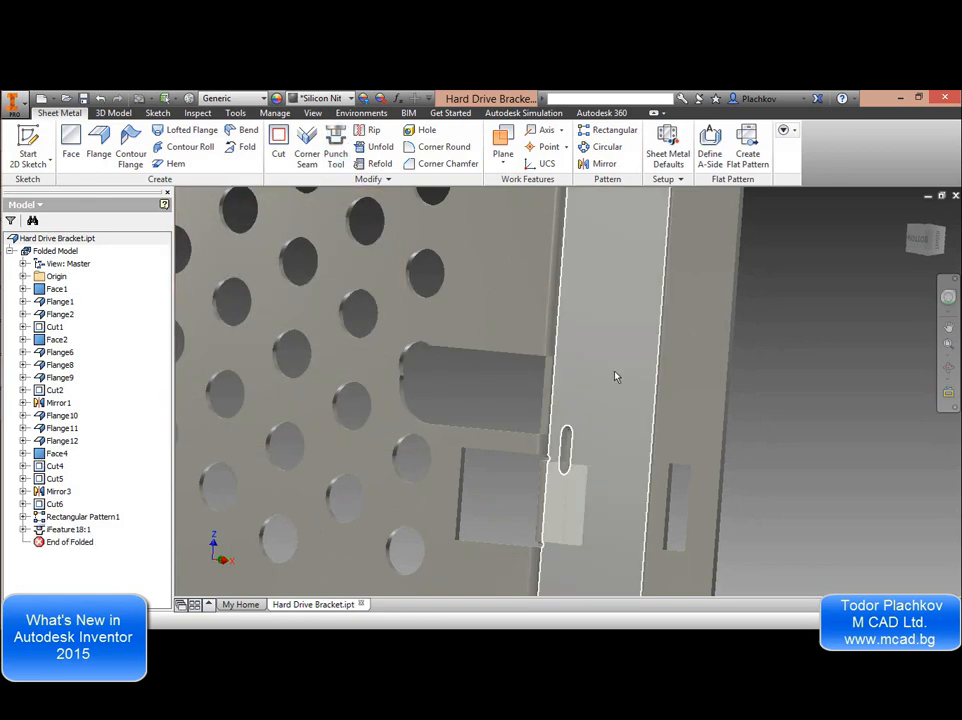
Edit the obround punch feature, setting its width to 0.50 in and its length to 0.75 in.
scroll(244, 358, "down", 3)
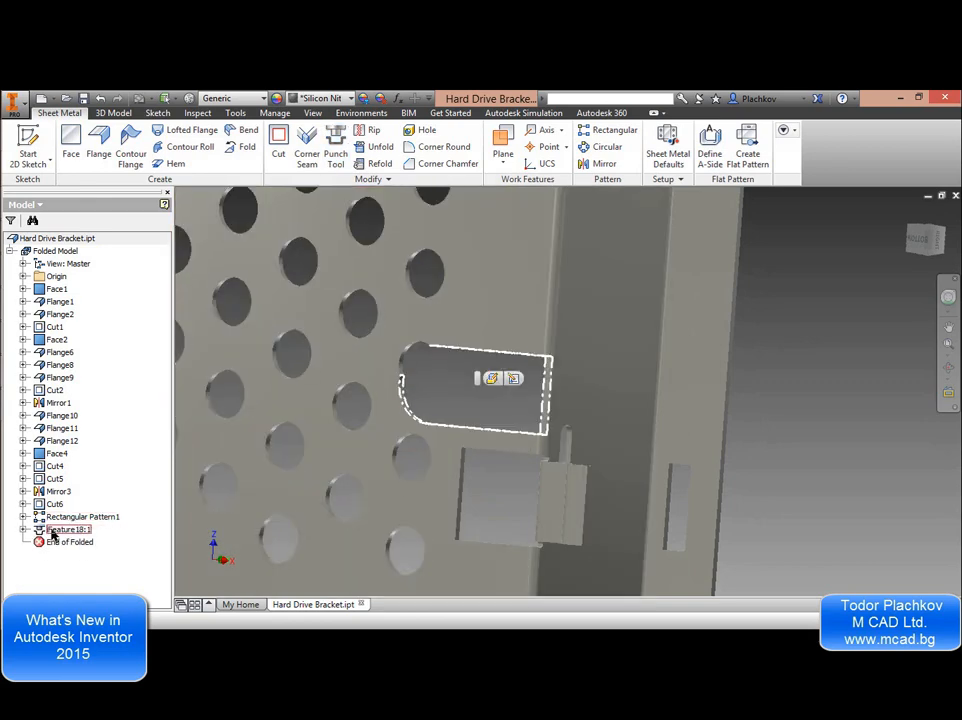
double_click(60, 529)
left_click(292, 265)
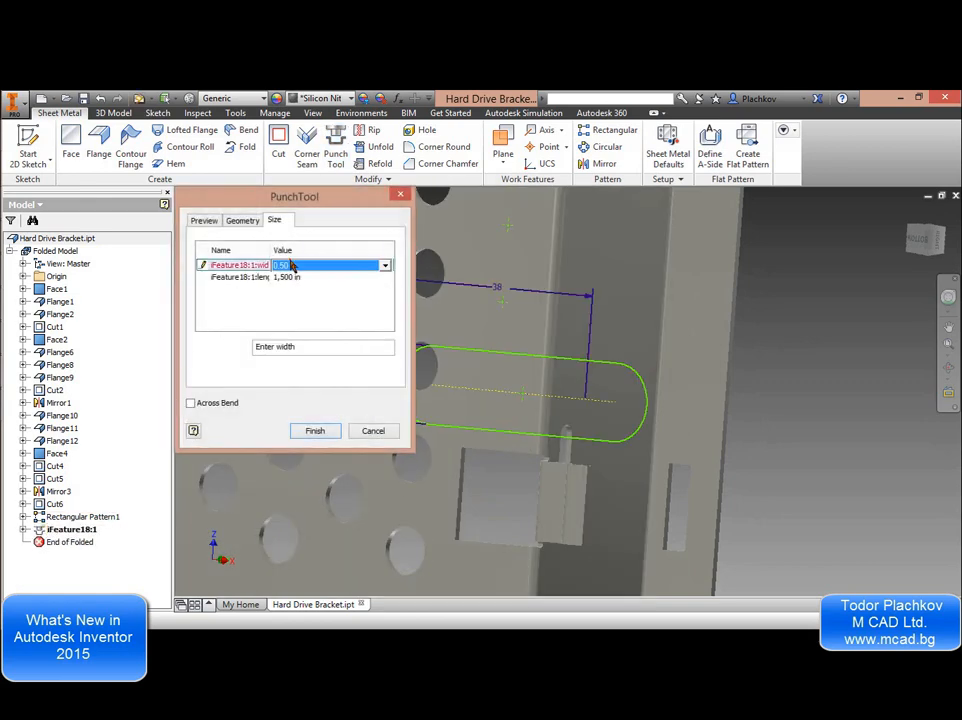
left_click(290, 279)
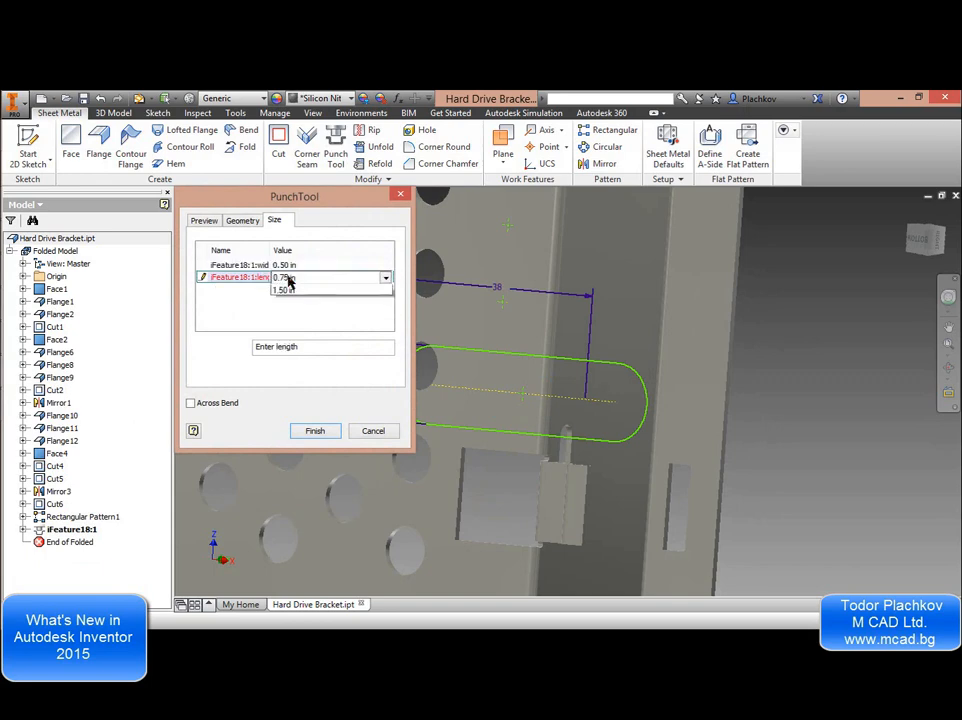
left_click(291, 289)
left_click(301, 265)
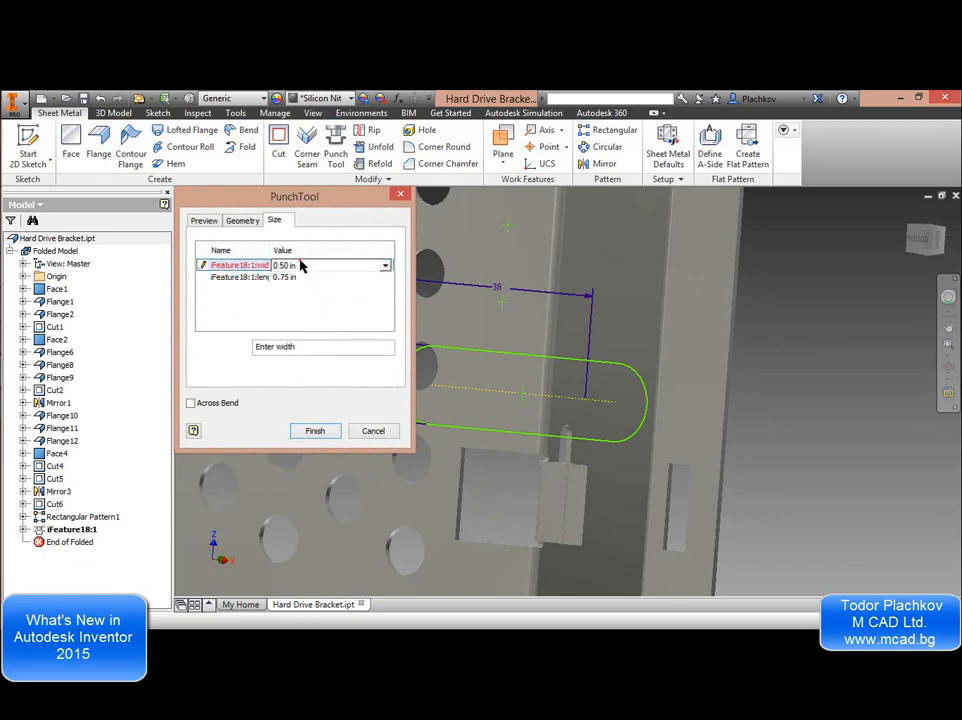
left_click(315, 430)
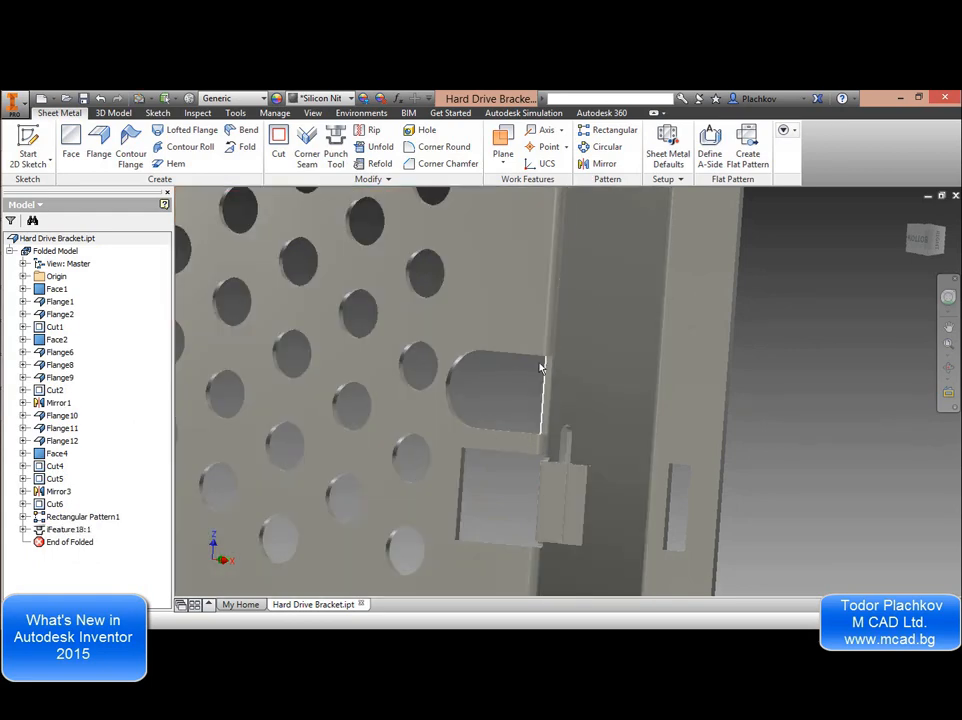
Edit the obround punch feature to enable Across Bend so that it cuts over the adjacent flange bend.
double_click(72, 529)
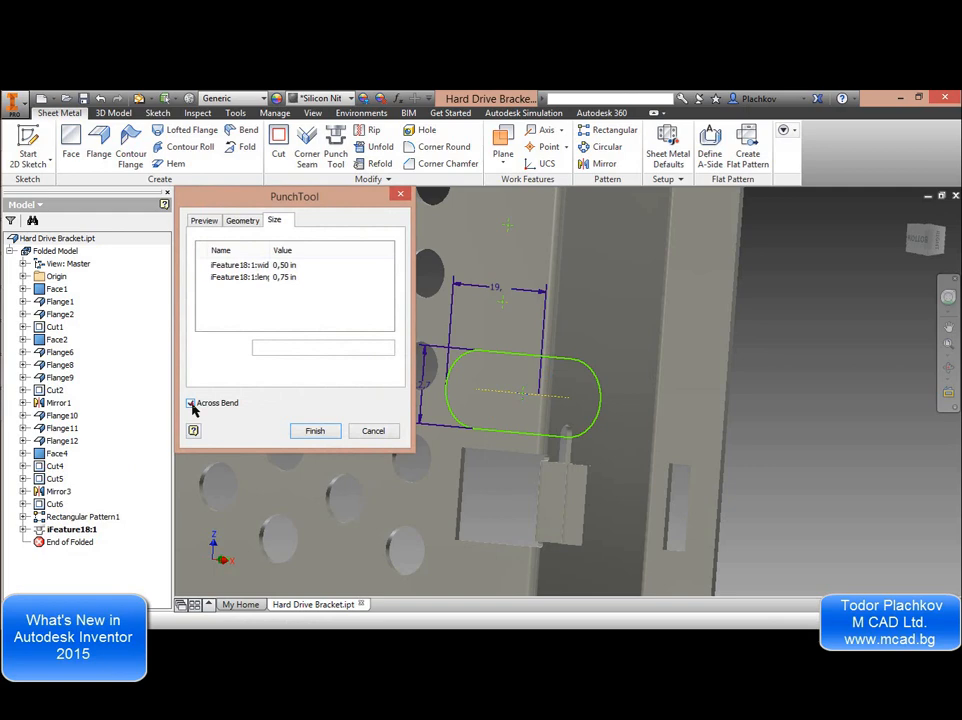
left_click(313, 430)
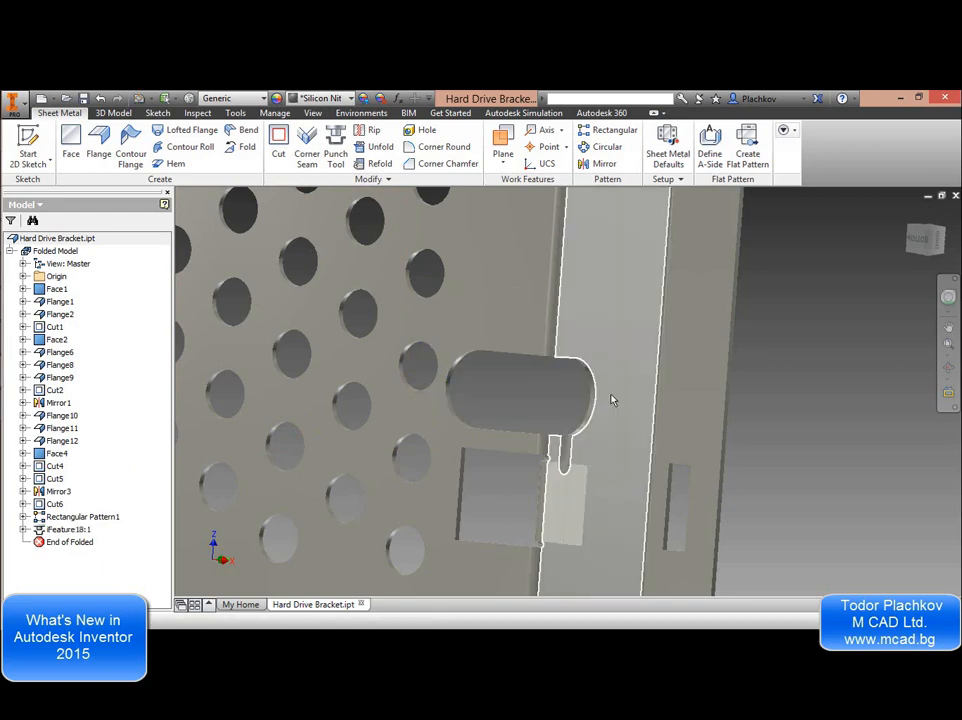
middle_click_drag(613, 398, 660, 441, "shift")
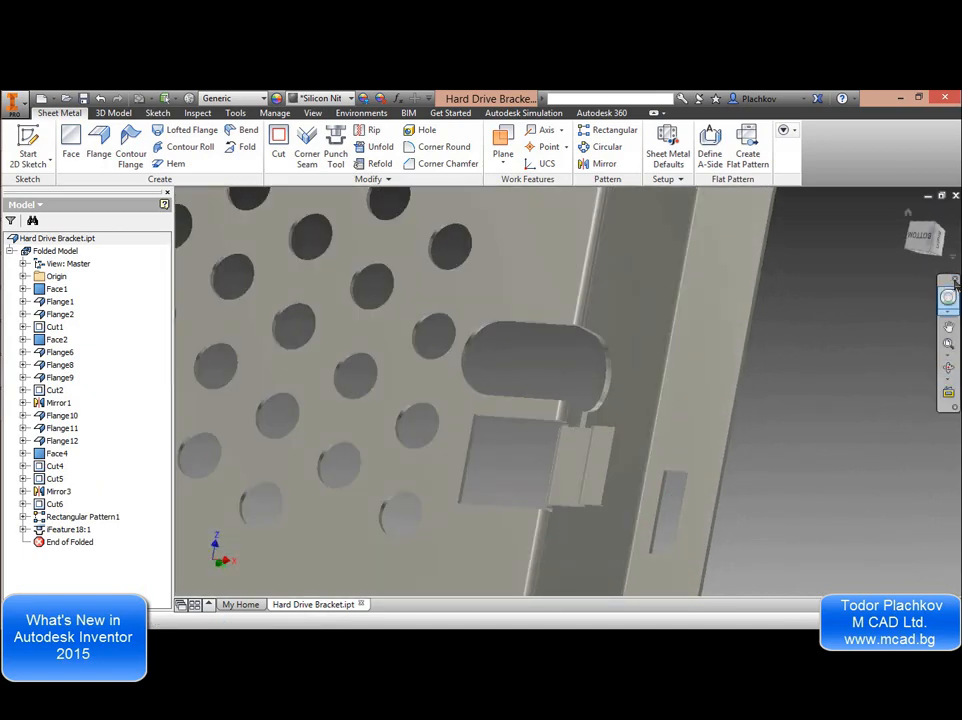
Define the bracket's A-side from the side flange face adjoining the perforated face.
left_click(925, 238)
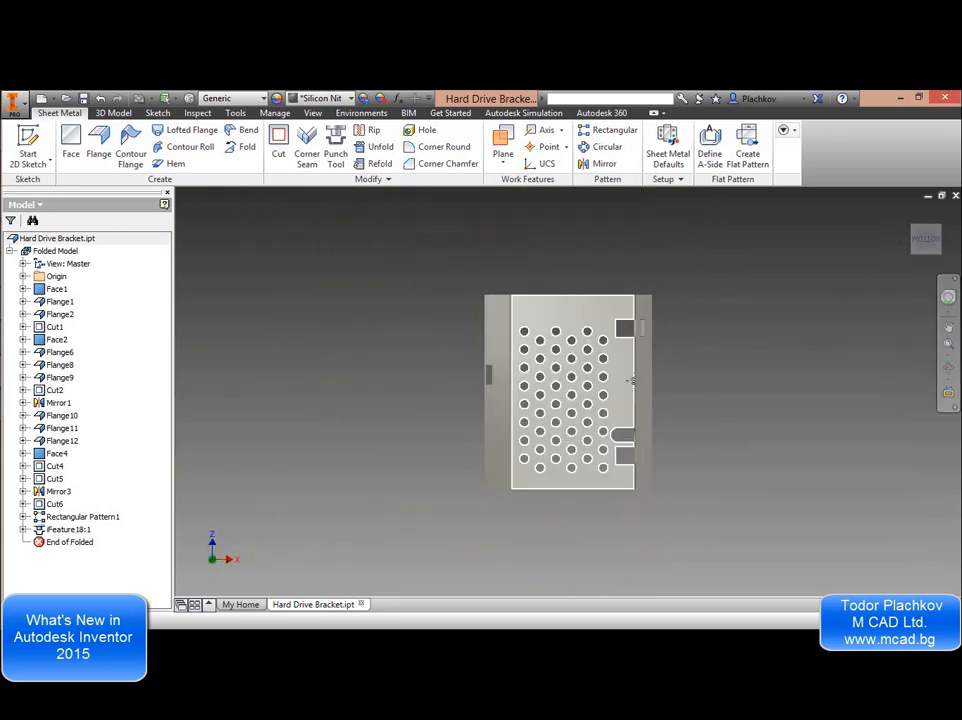
middle_click_drag(629, 377, 562, 365)
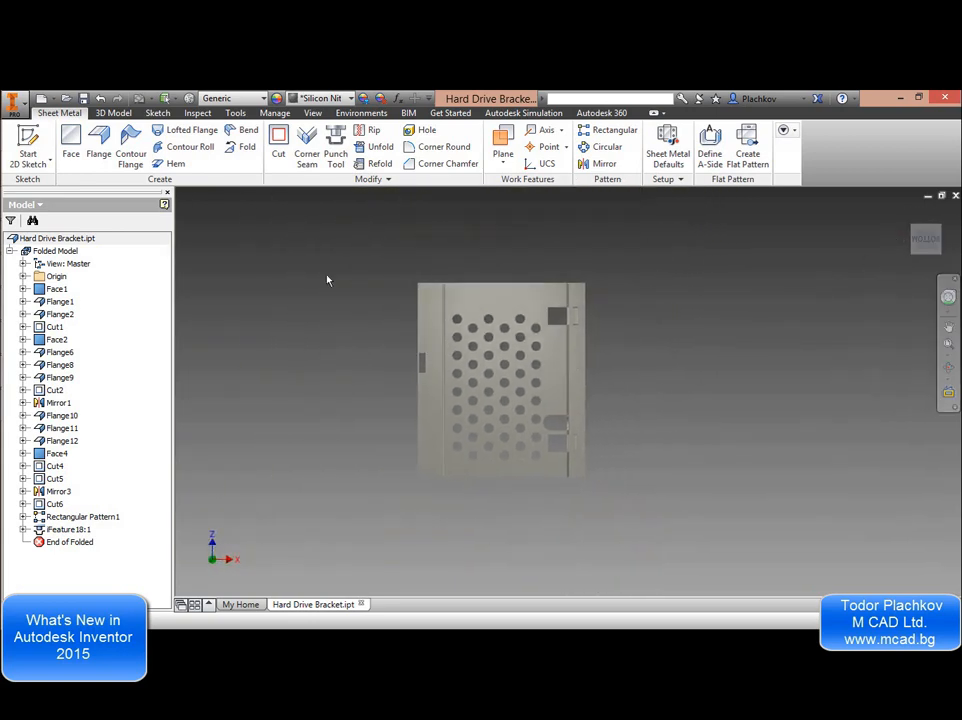
left_click(712, 160)
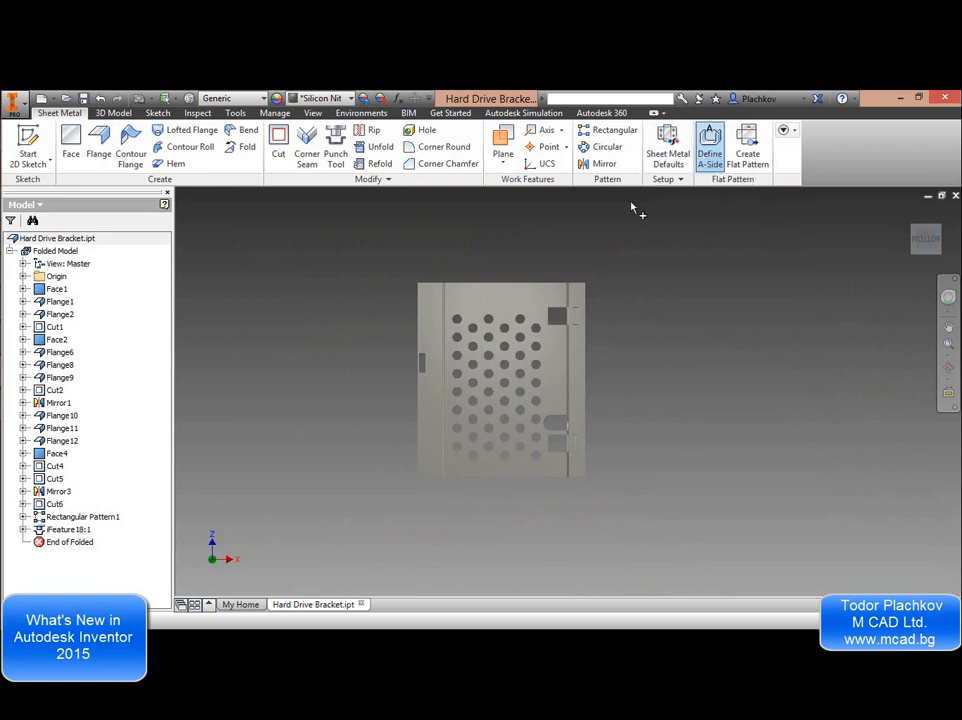
middle_click_drag(599, 358, 548, 358, "shift")
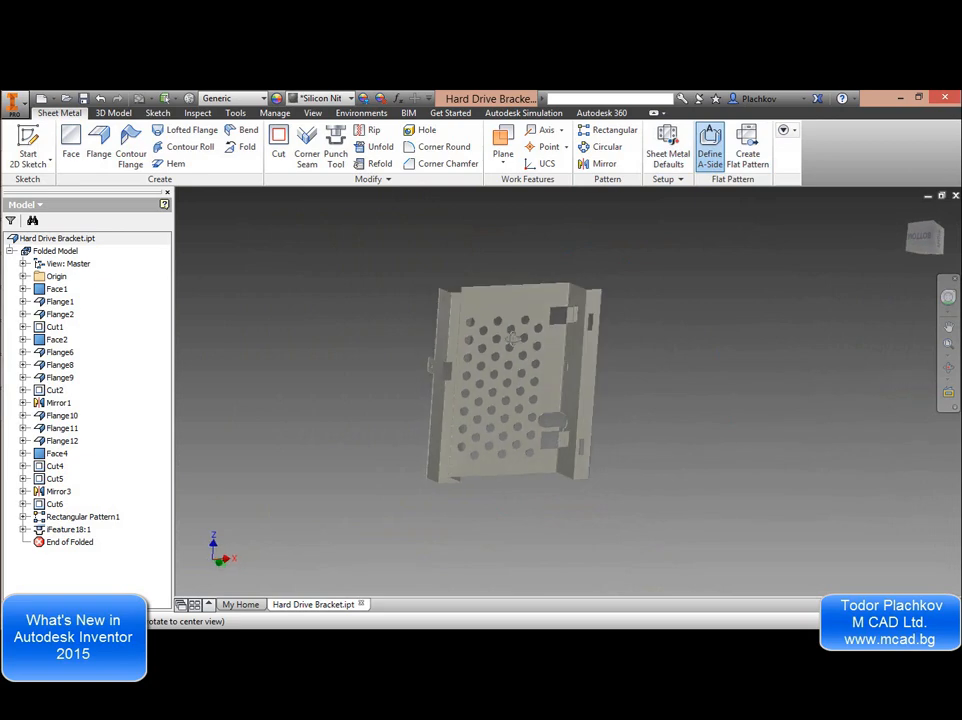
left_click(575, 361)
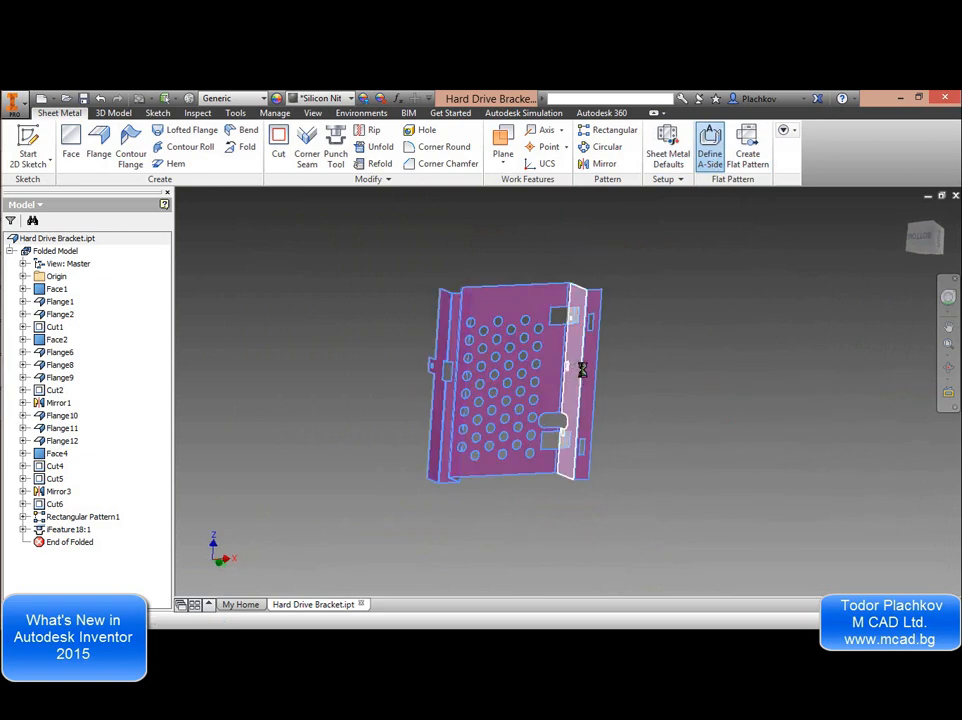
Create the flat pattern of the Hard Drive Bracket.
left_click(748, 150)
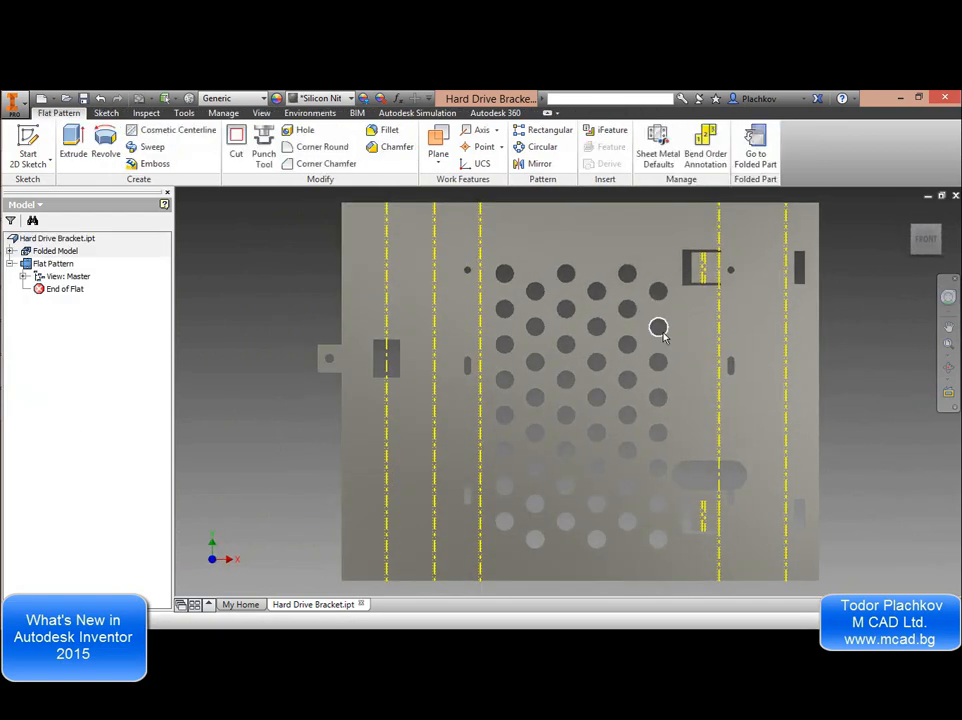
middle_click_drag(677, 378, 543, 343)
scroll(531, 335, "down", 3)
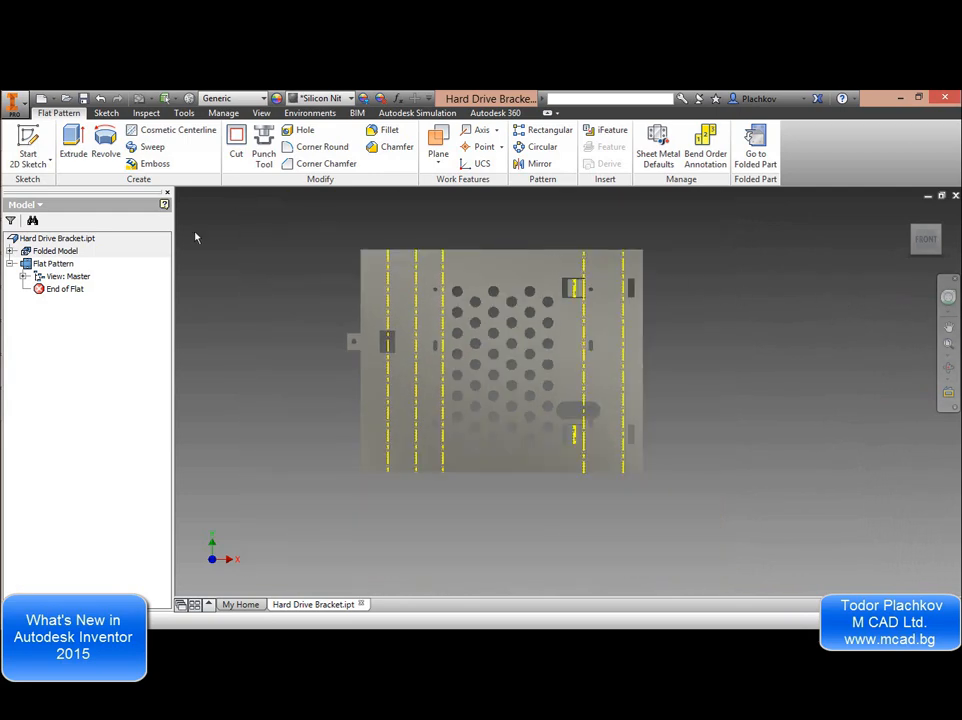
Edit the flat pattern definition, applying a rotation of 90 degrees to the Default orientation, and close it.
right_click(40, 264)
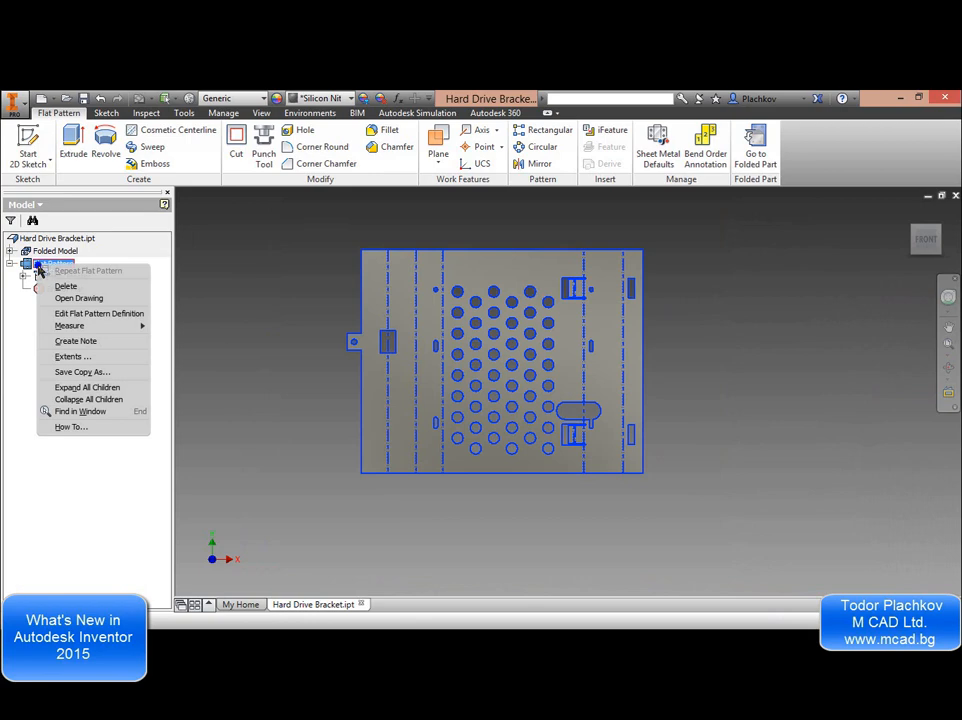
left_click(92, 313)
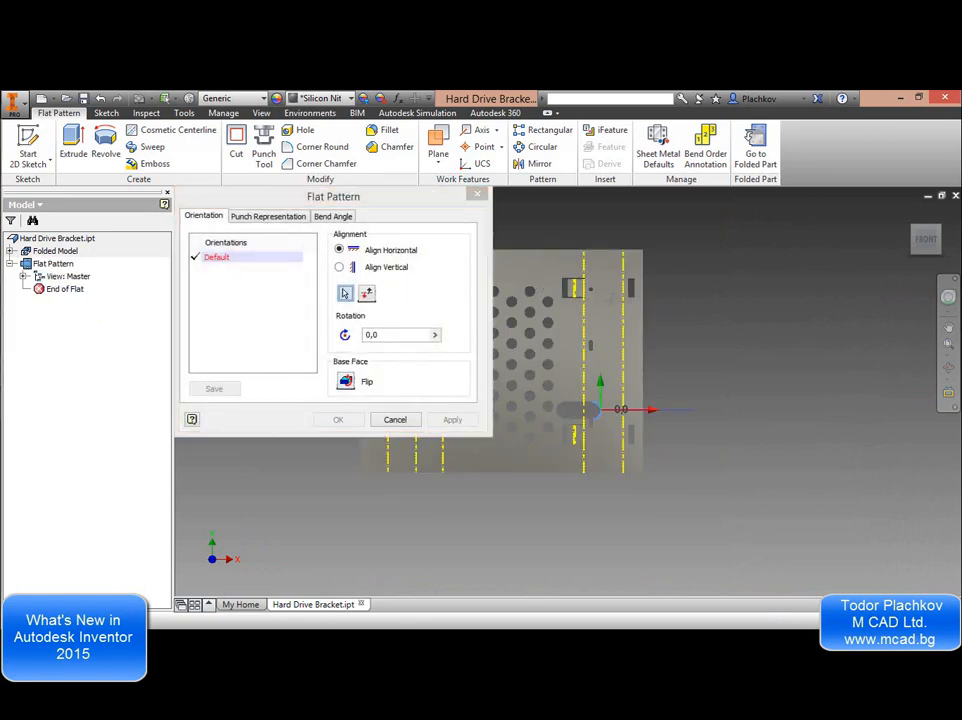
left_click(393, 337)
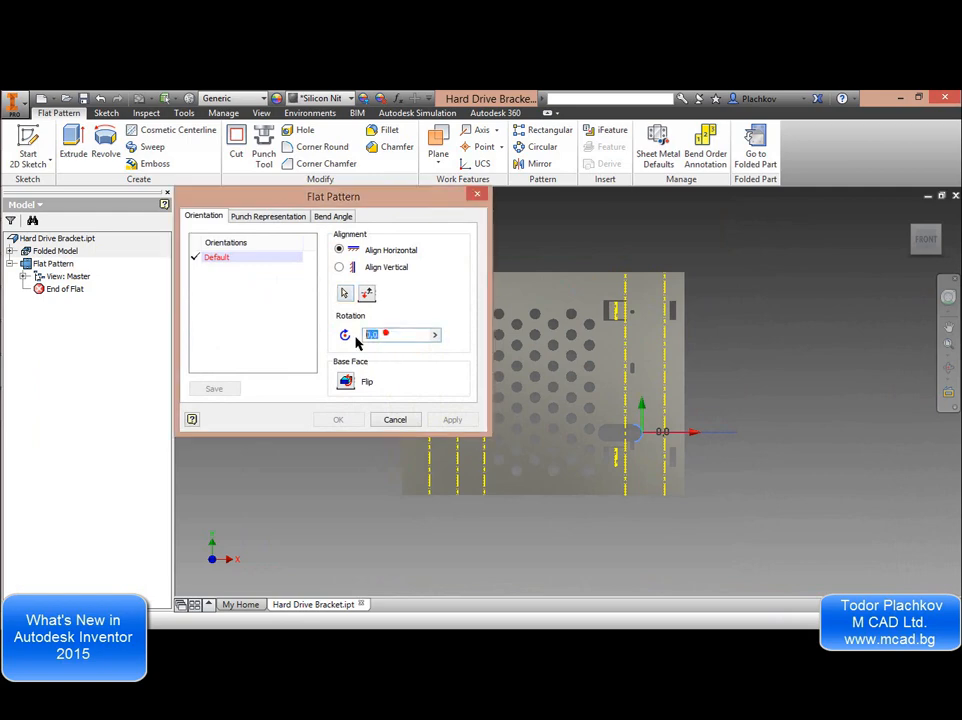
type("90")
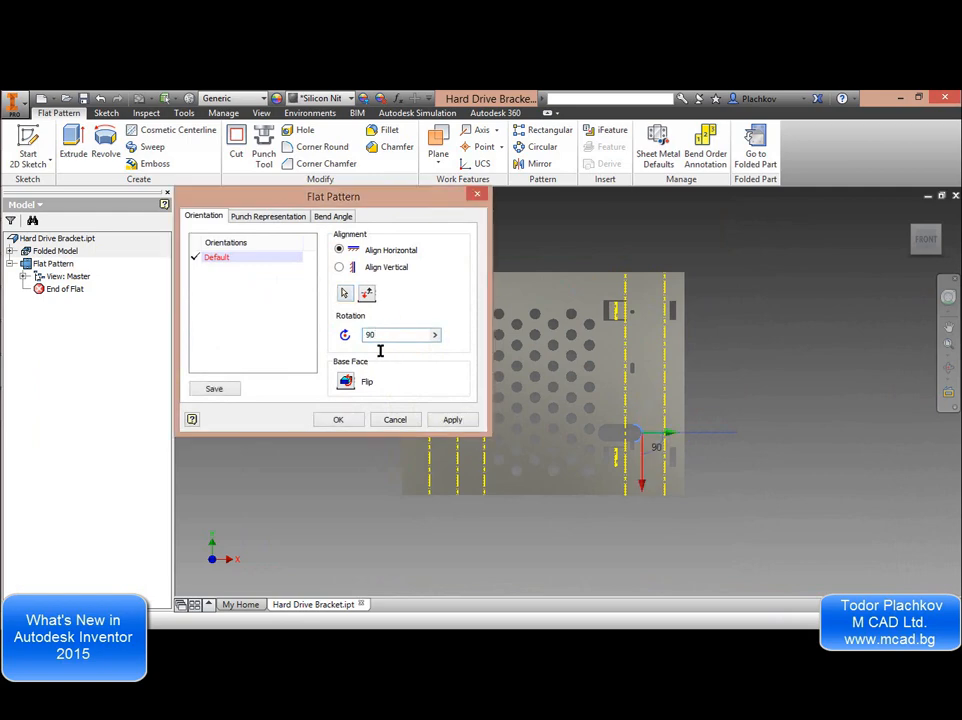
left_click(450, 420)
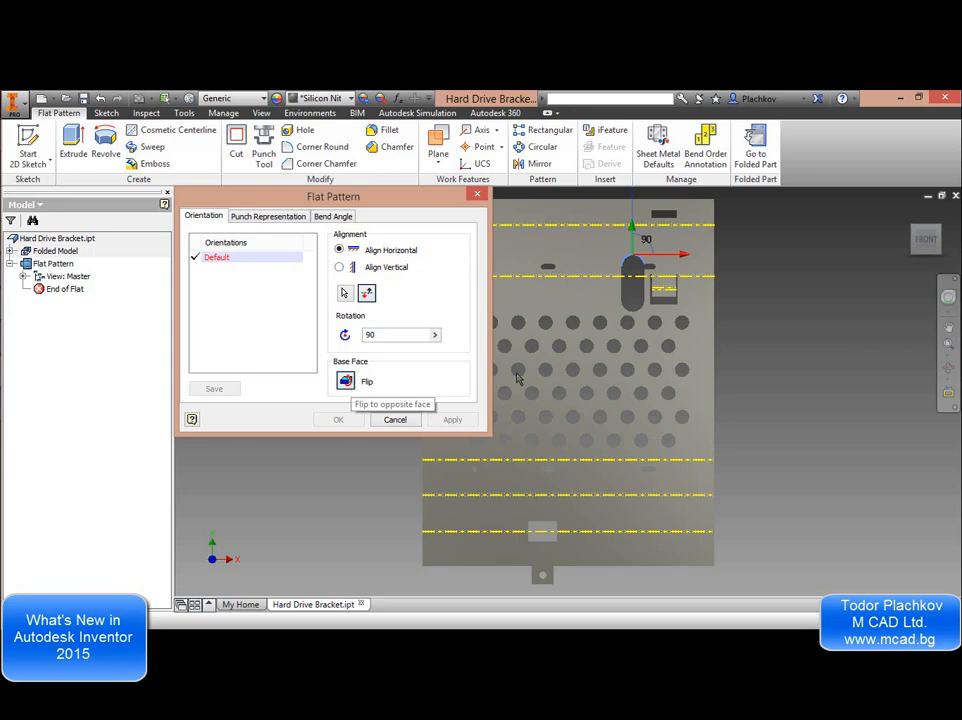
left_click(345, 381)
middle_click_drag(741, 369, 793, 362)
scroll(755, 358, "up", 5)
scroll(755, 357, "down", 6)
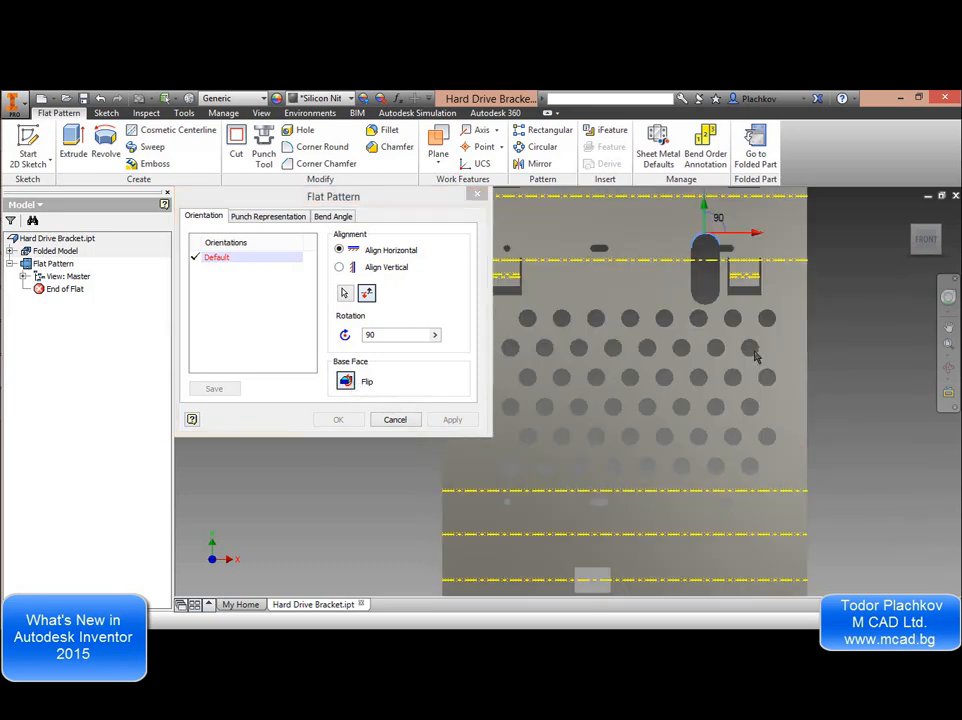
left_click(404, 419)
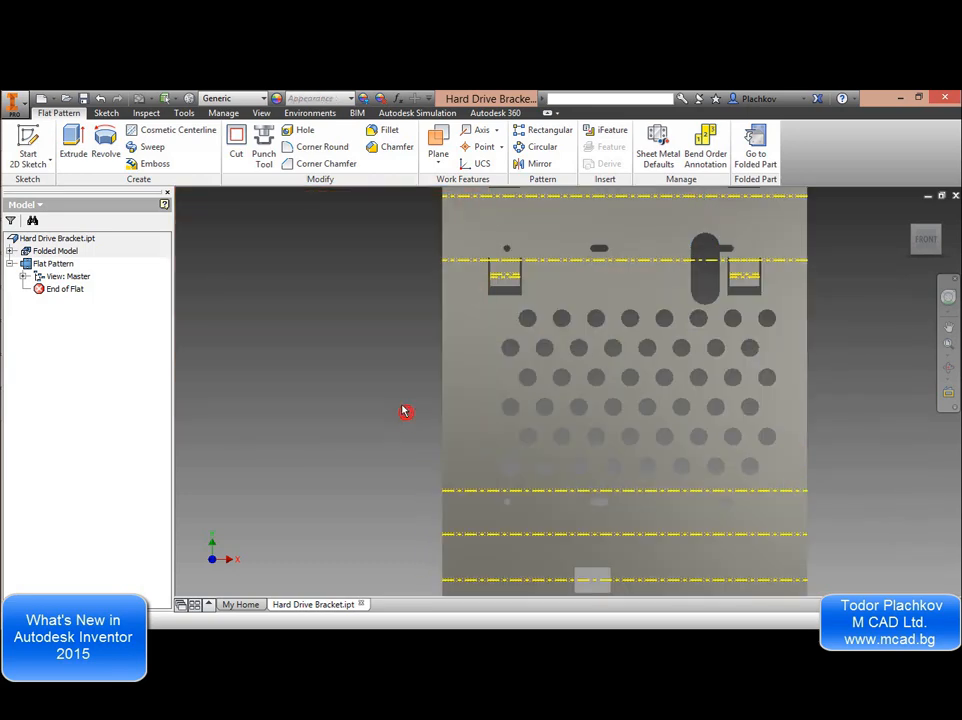
middle_click_drag(527, 378, 425, 400)
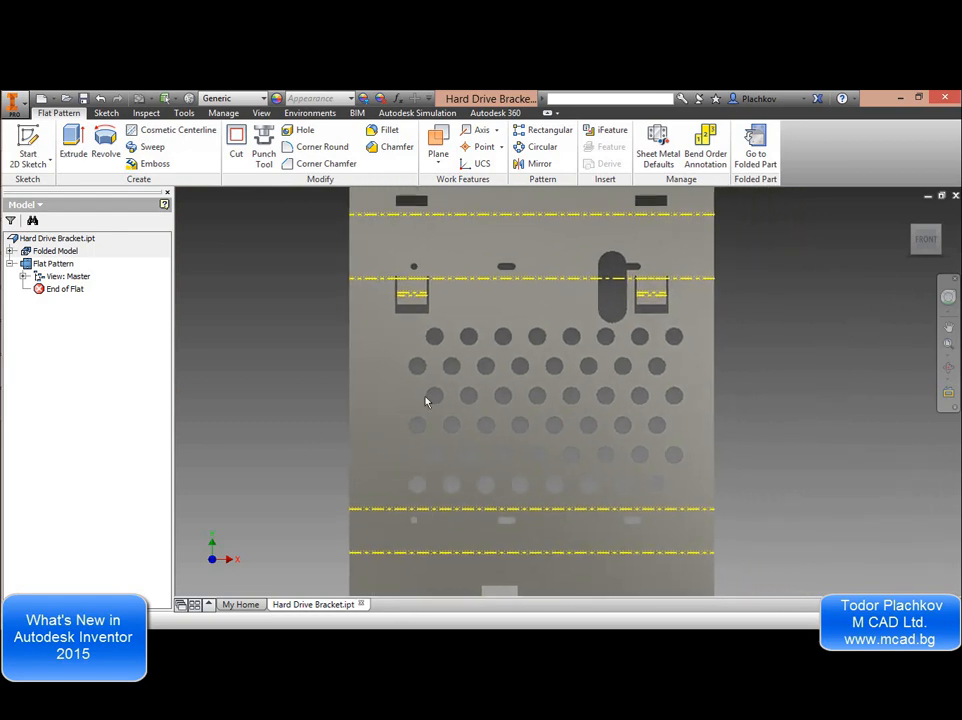
scroll(427, 395, "up", 2)
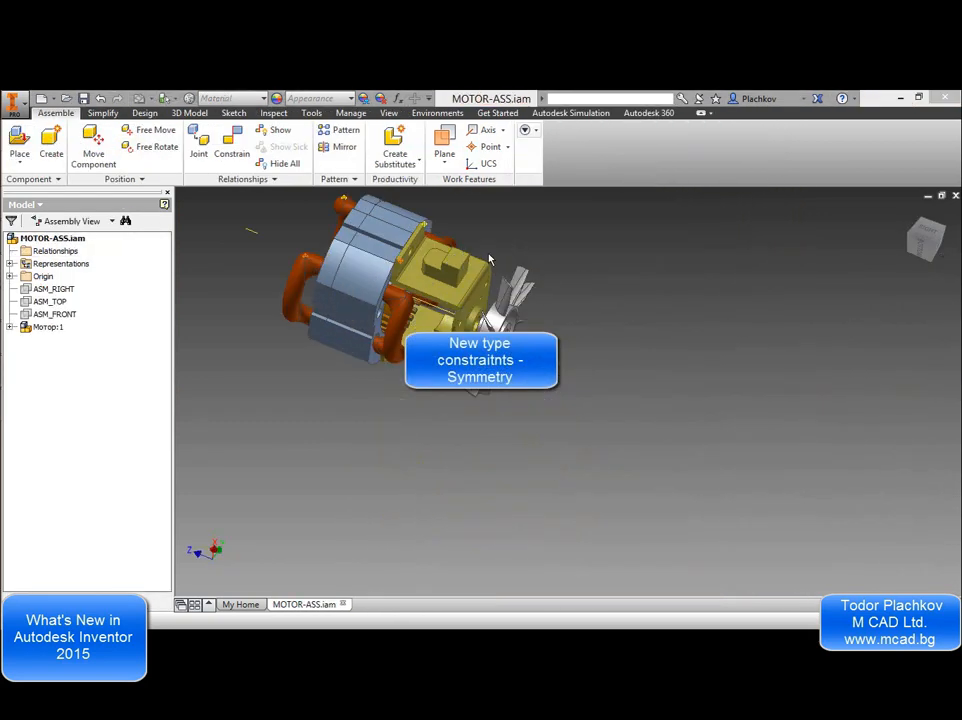
Look at the Symmetry constraint type for the motor assembly and leave without placing a constraint.
middle_click_drag(489, 259, 492, 311)
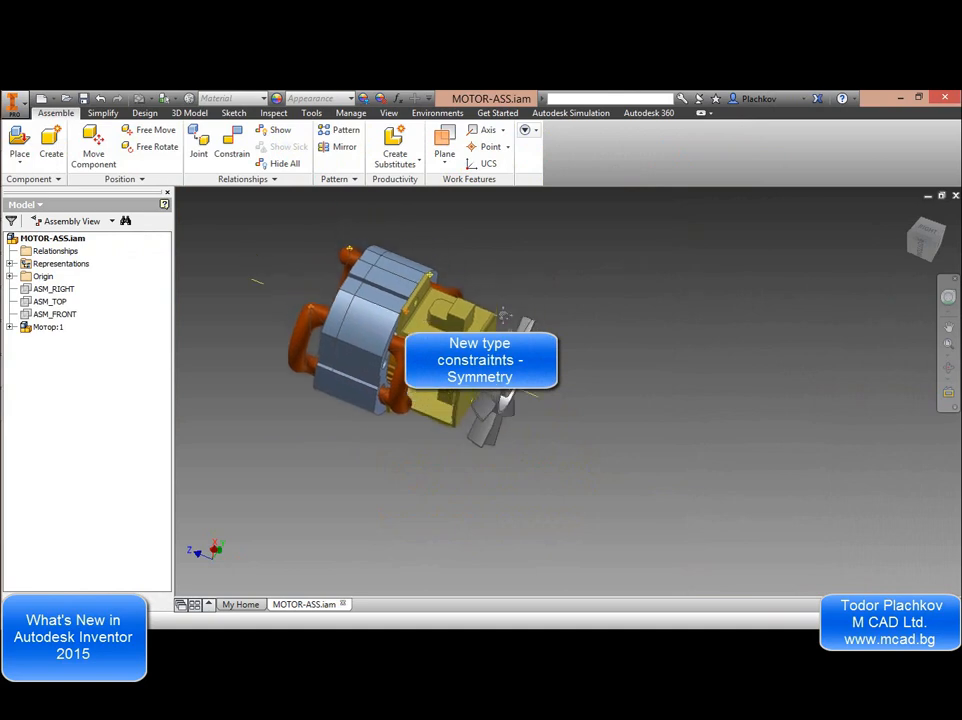
left_click(231, 145)
left_click(288, 253)
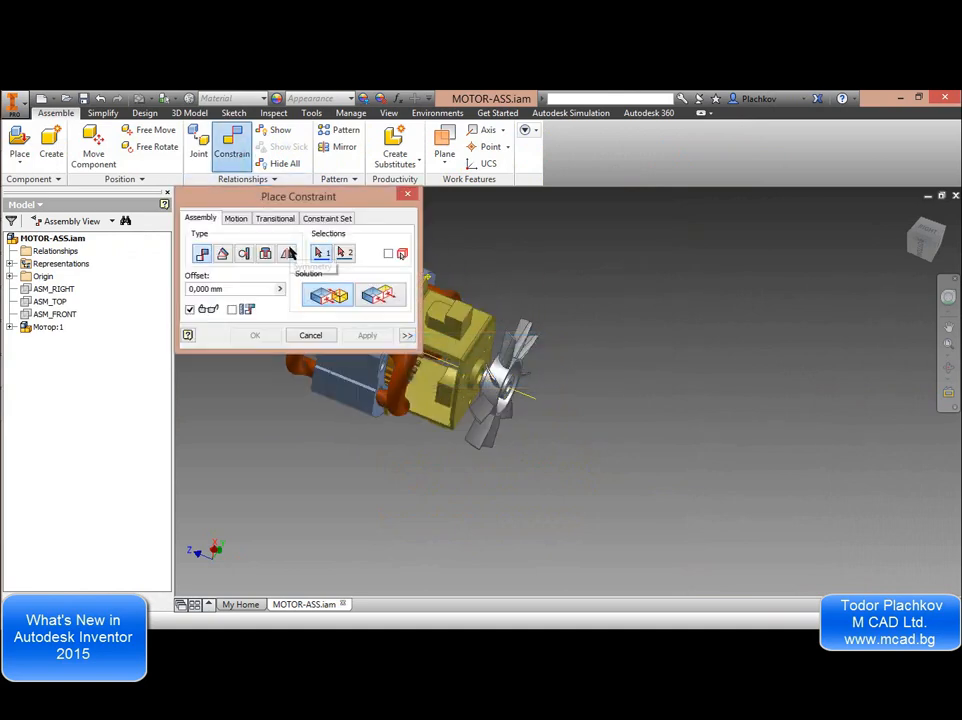
left_click(311, 336)
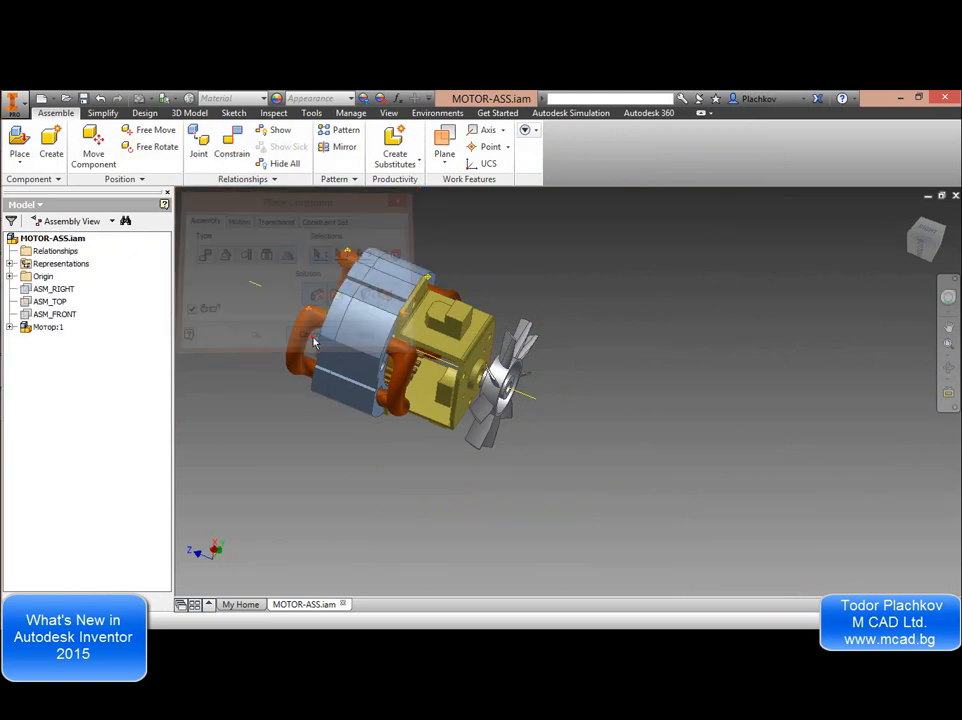
Create a work plane offset 10 mm outward from the annular end face of the motor fan's hub.
left_click(444, 145)
scroll(541, 401, "up", 5)
middle_click_drag(541, 401, 485, 275)
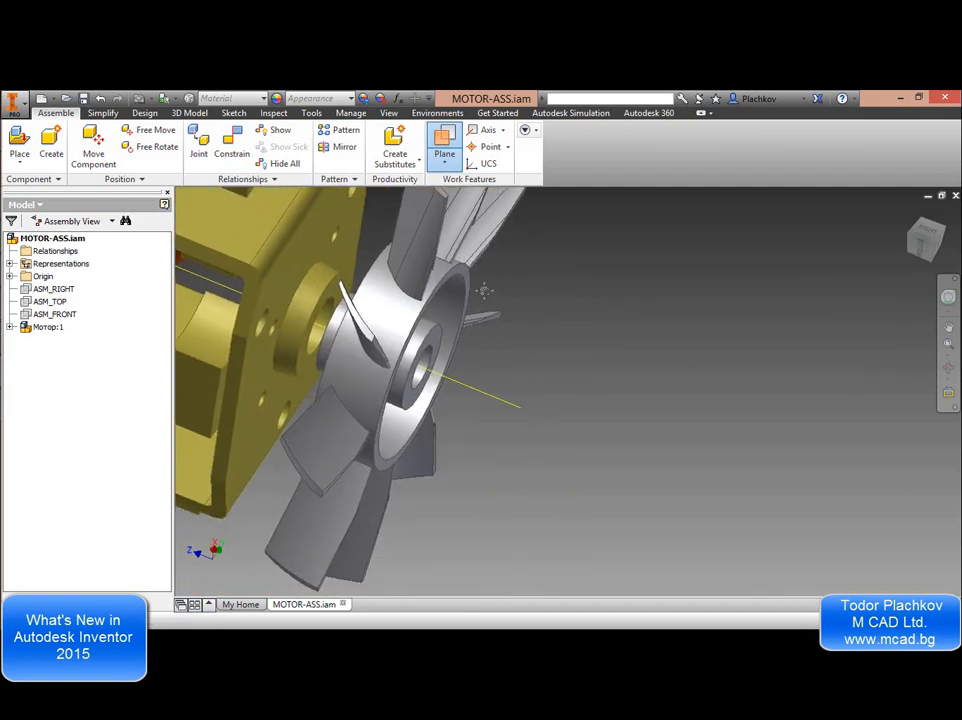
left_click_drag(460, 271, 563, 321)
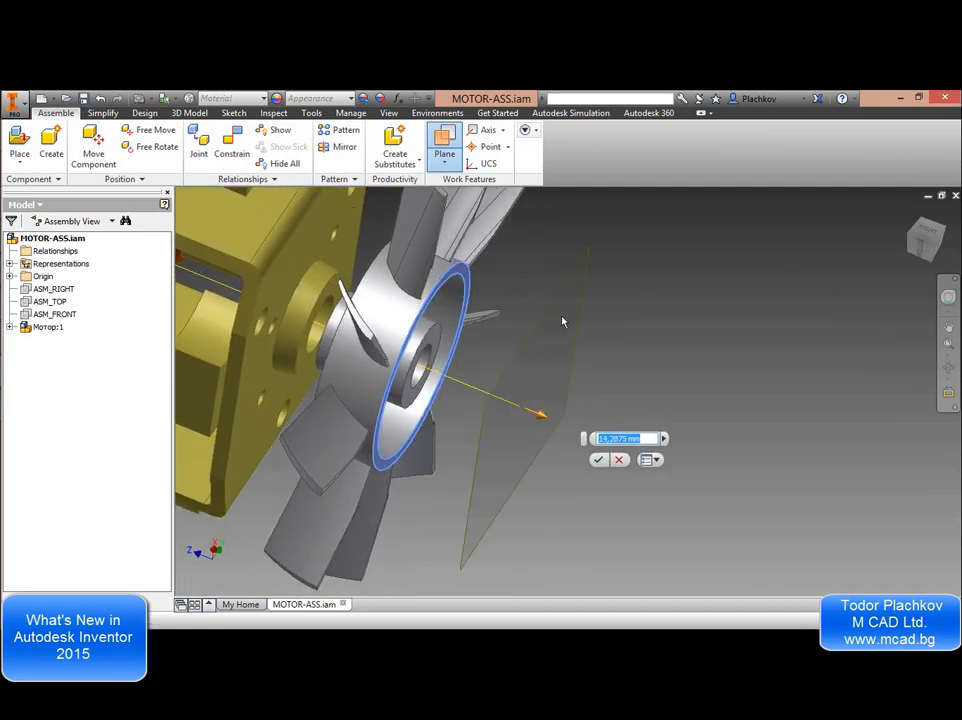
type("10")
key("Return")
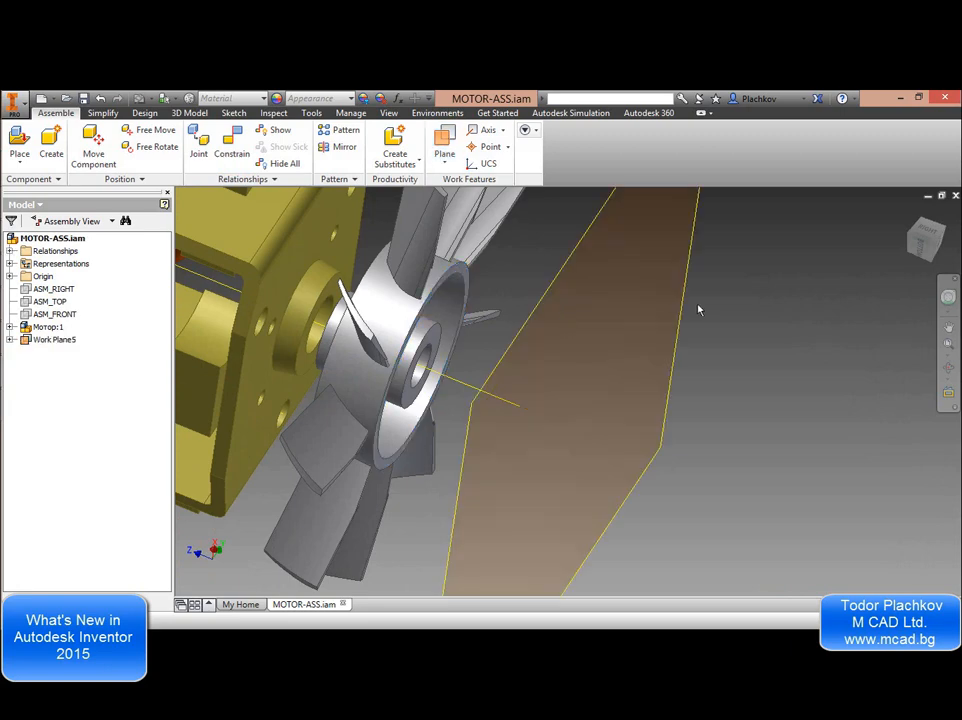
Mirror the Мотор:1 subassembly with all its components across the offset work plane in front of the fan.
scroll(698, 307, "down", 2)
middle_click_drag(698, 307, 597, 349)
scroll(643, 327, "down", 3)
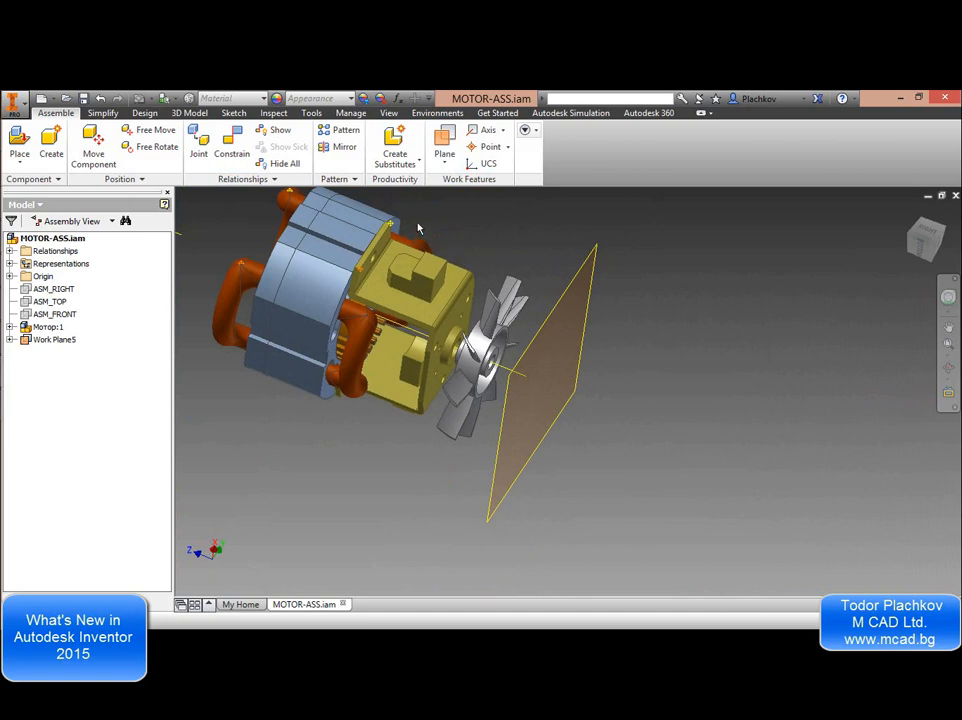
left_click(344, 147)
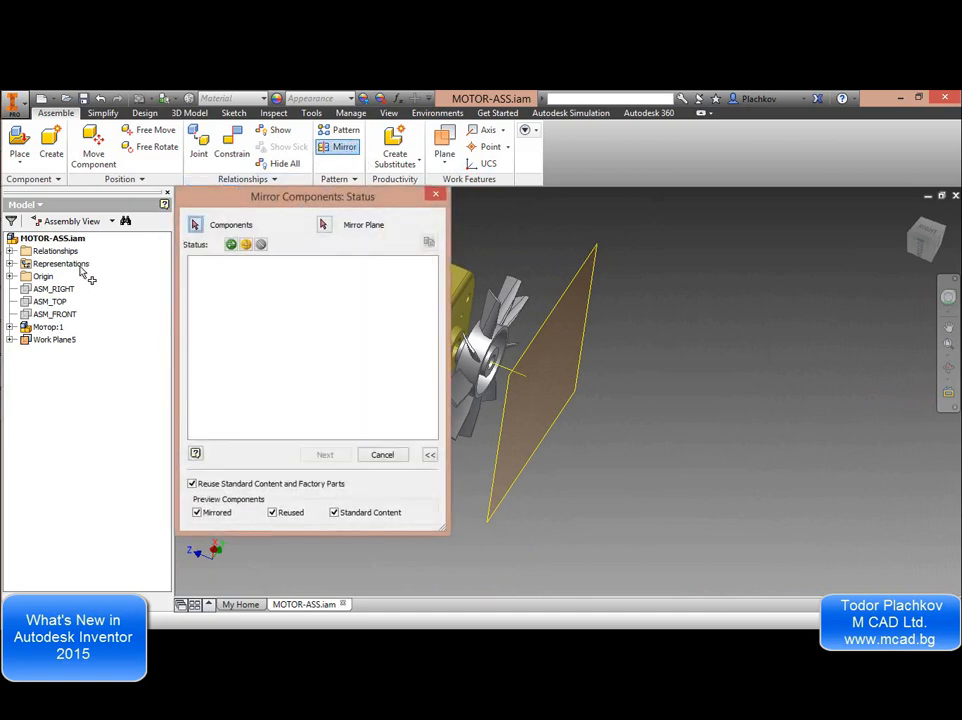
left_click(48, 327)
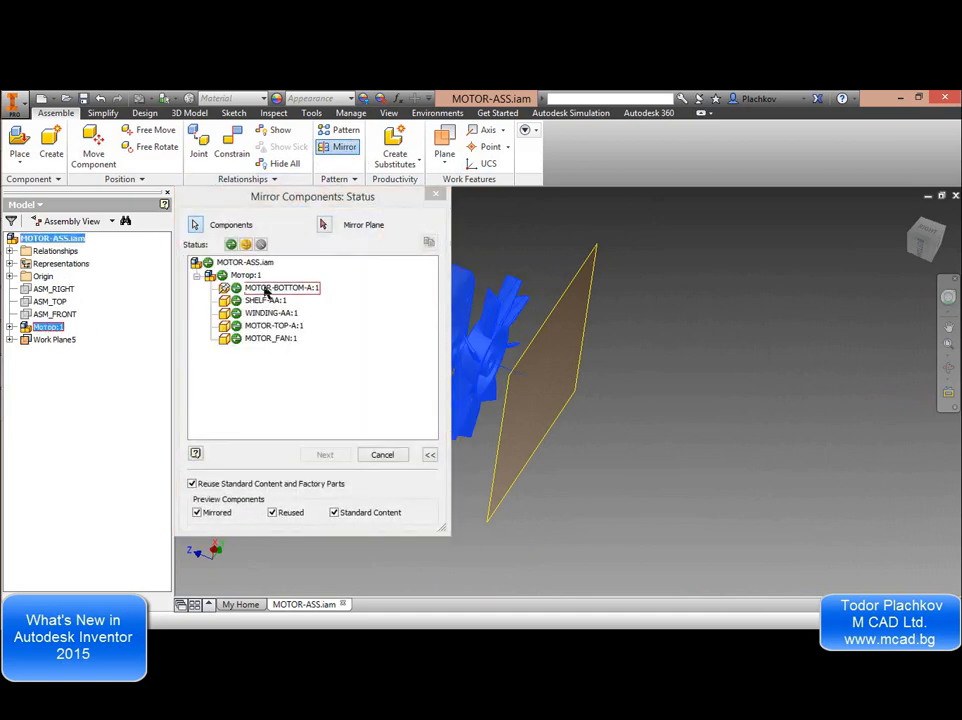
left_click(324, 226)
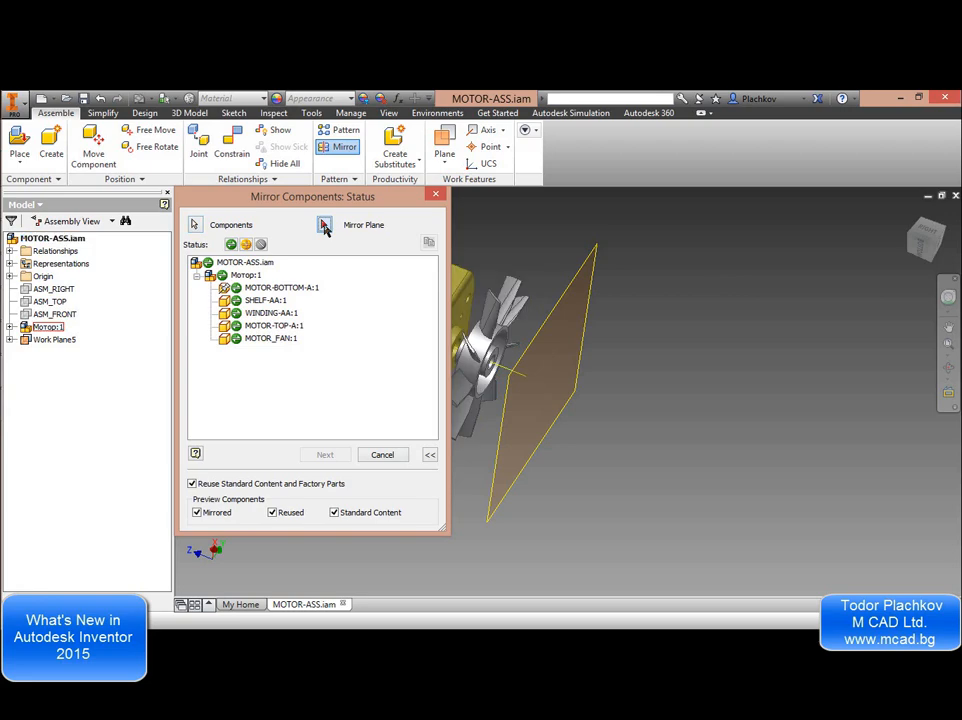
left_click(572, 285)
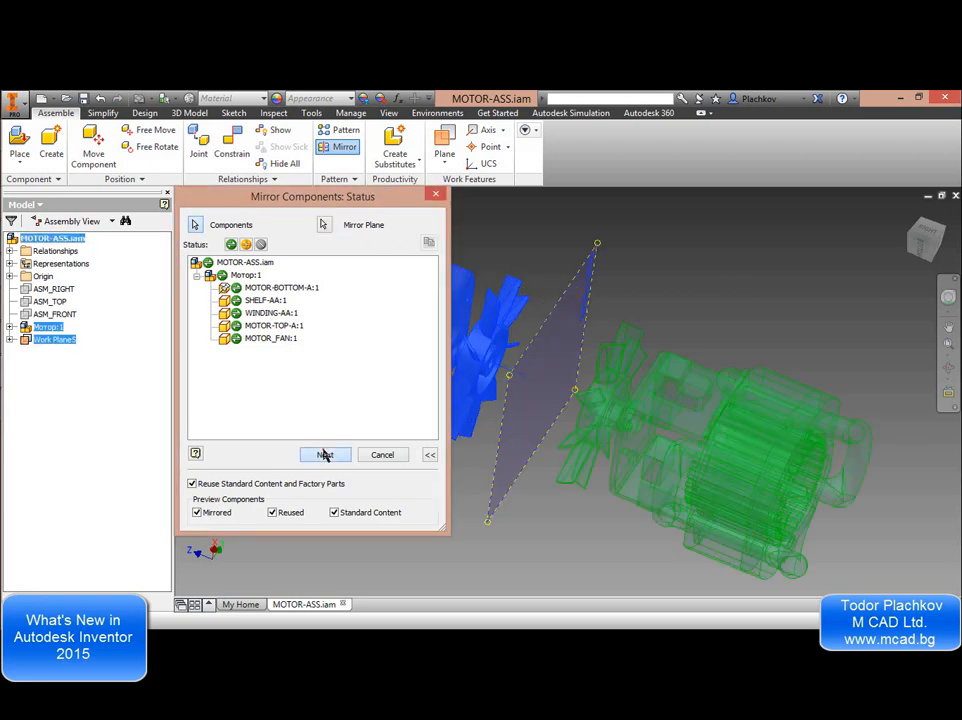
left_click(324, 454)
left_click(647, 386)
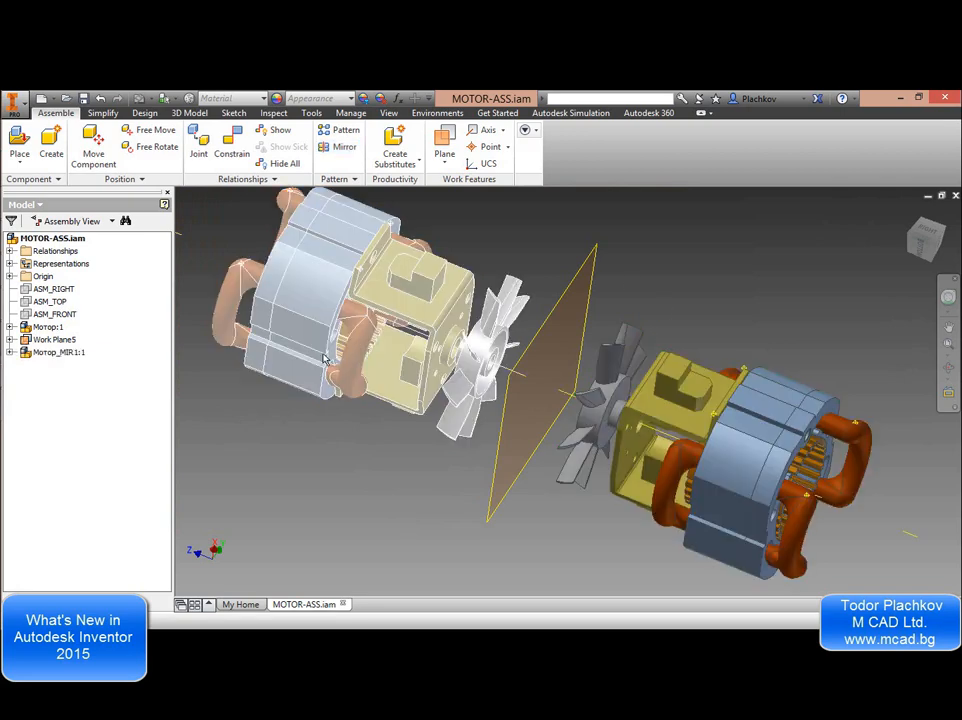
Delete the 20 mm mate constraint inside the mirrored motor subassembly Мотор_MIR1:1.
left_click(12, 353)
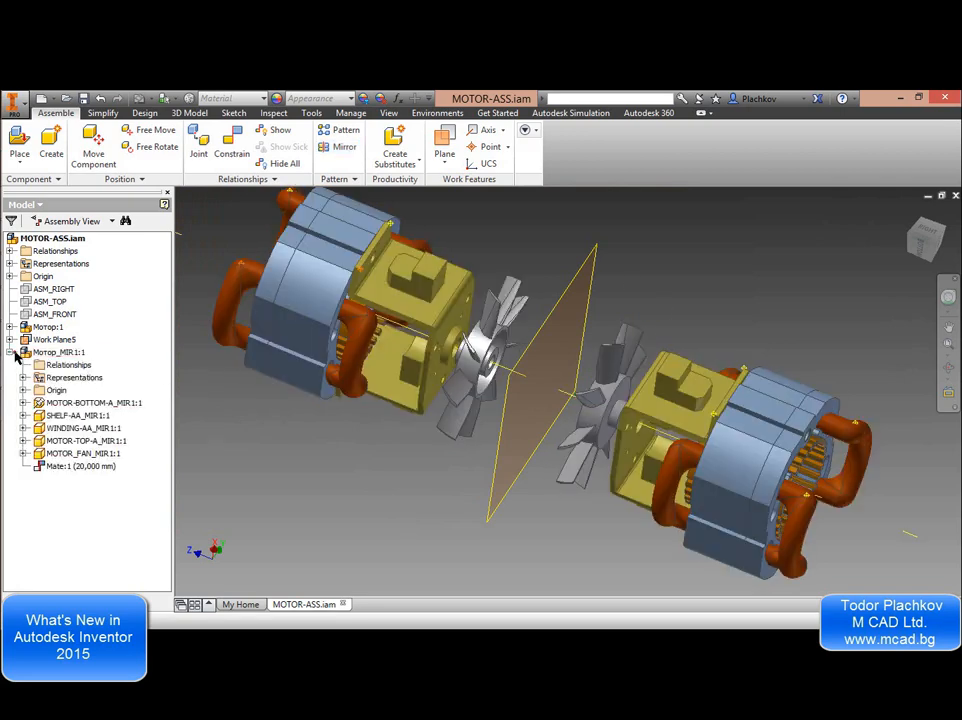
right_click(81, 467)
left_click(116, 478)
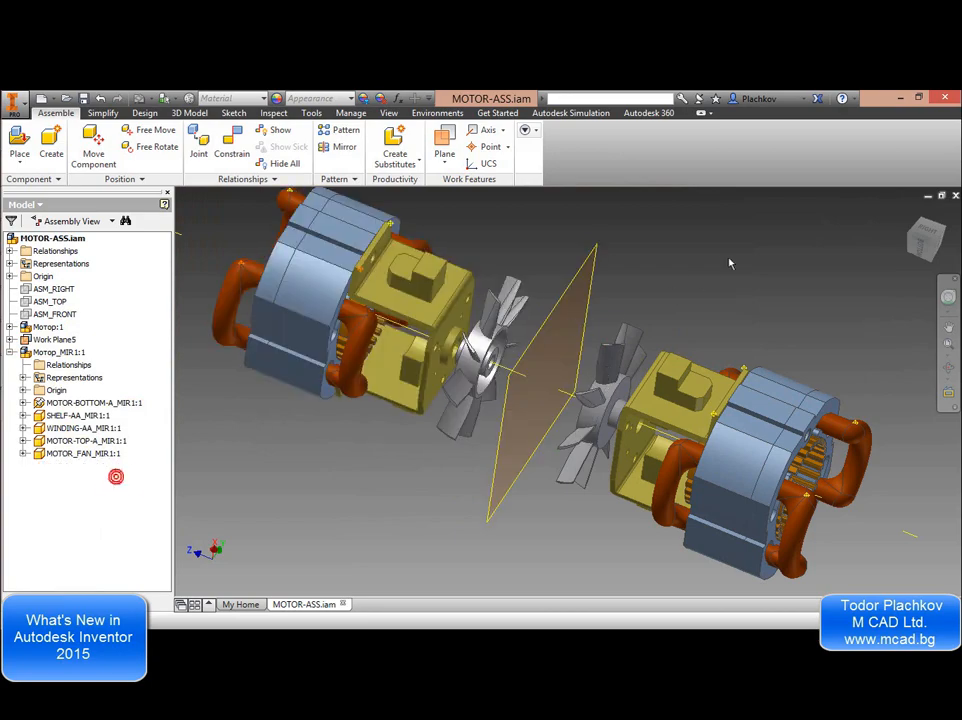
key("F4")
left_click_drag(610, 418, 742, 330)
left_click(925, 241)
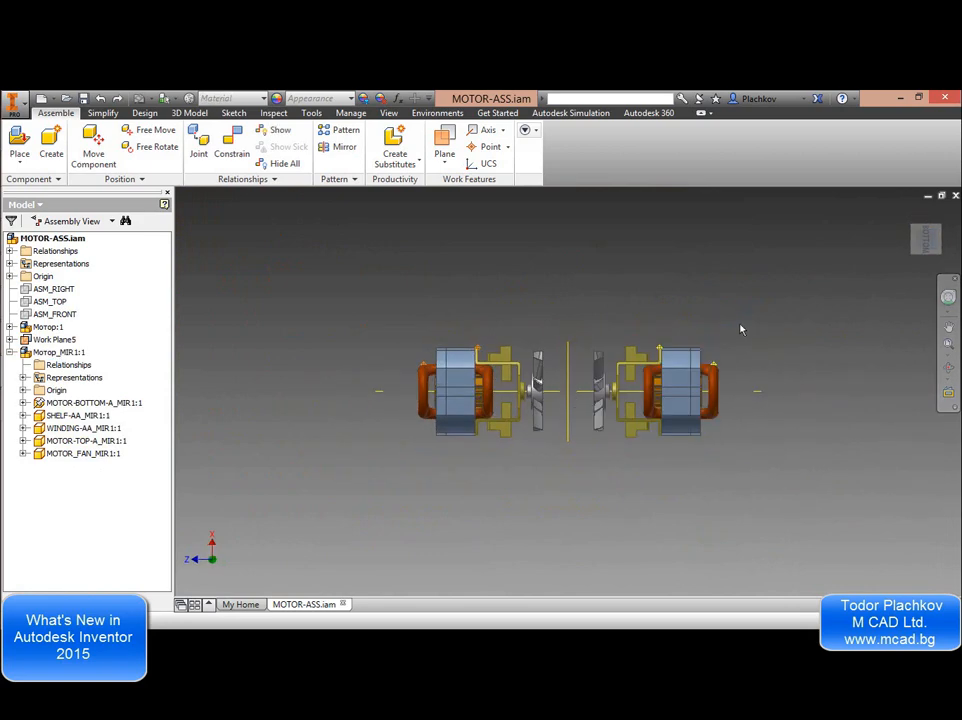
left_click(10, 353)
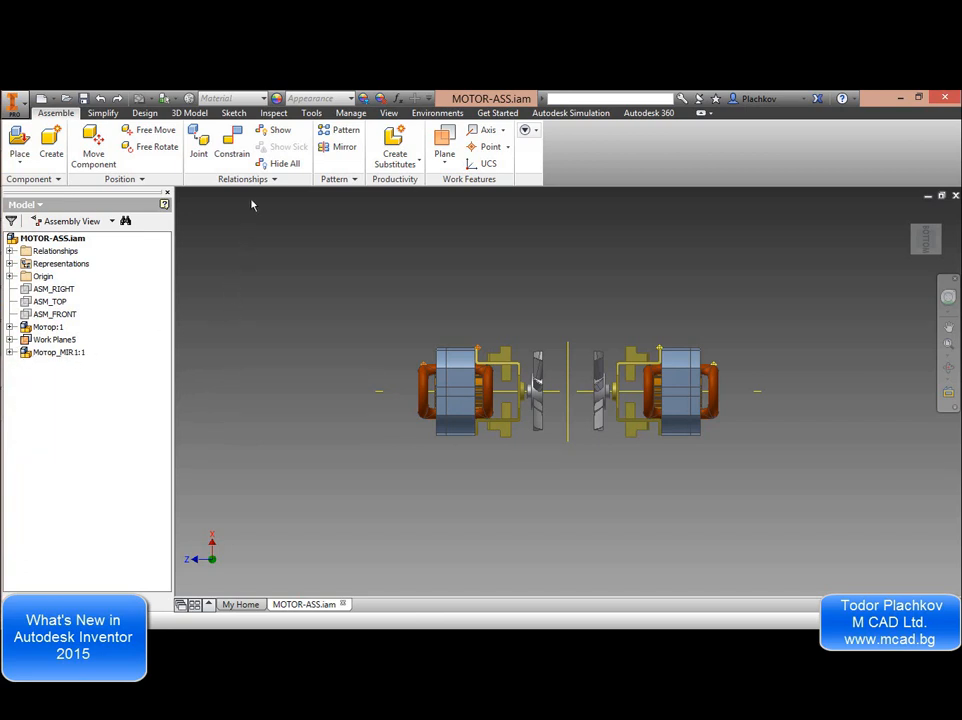
Set up a Symmetry constraint between the annular hub end faces of the original motor's fan and the mirrored motor's fan.
left_click(246, 158)
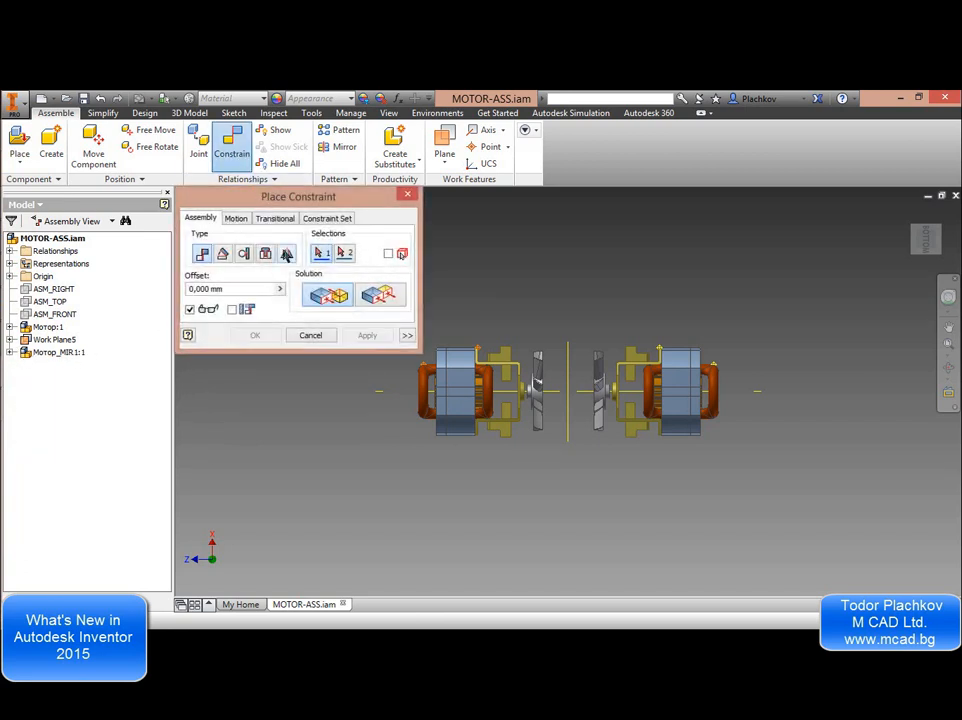
left_click(287, 255)
key("F4")
left_click_drag(606, 343, 548, 380)
scroll(548, 380, "up", 8)
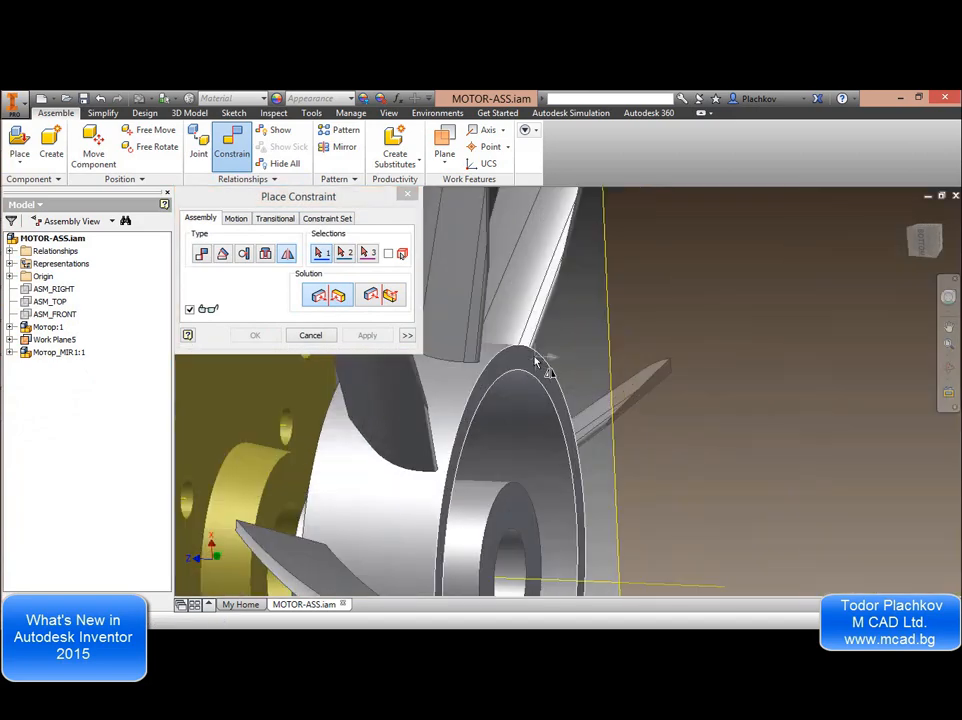
left_click(536, 360)
scroll(536, 360, "down", 8)
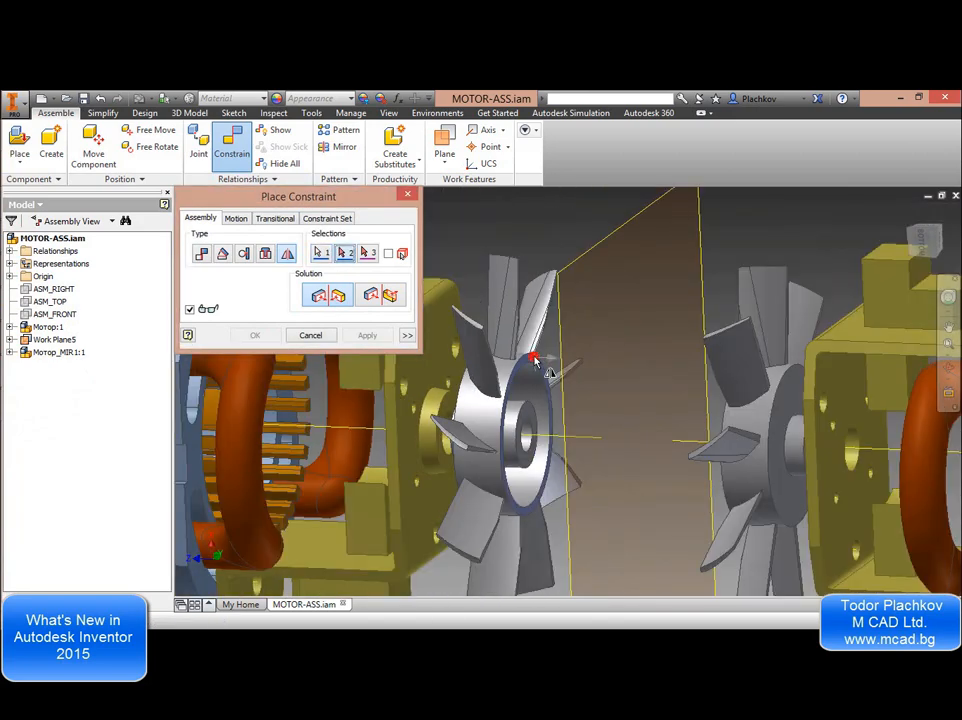
key("F4")
left_click_drag(536, 360, 700, 370)
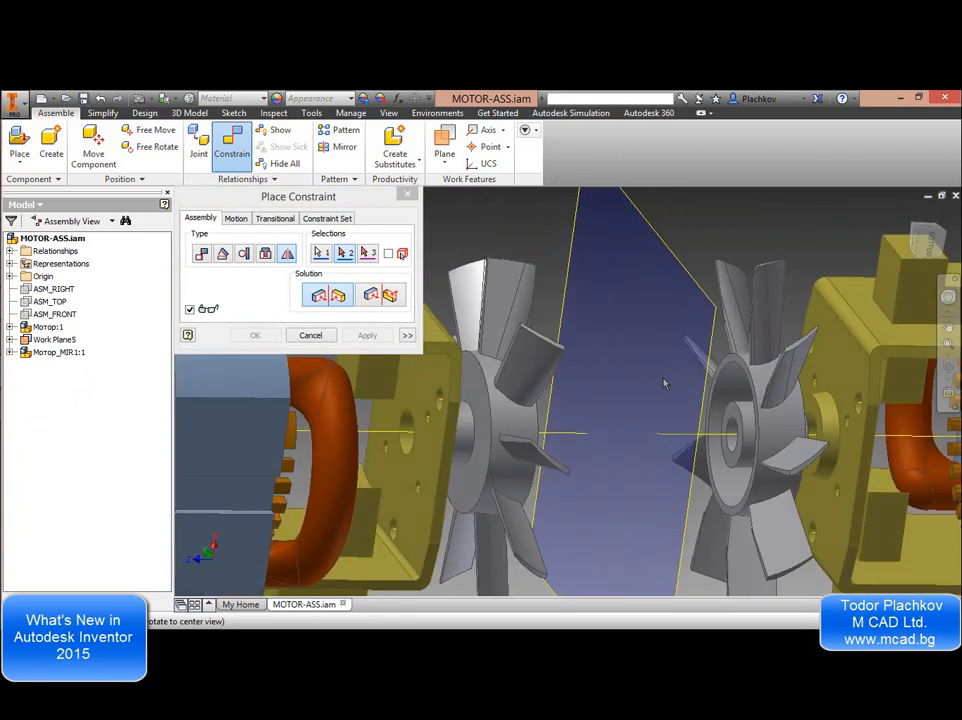
scroll(737, 370, "up", 6)
left_click(738, 366)
scroll(735, 366, "down", 6)
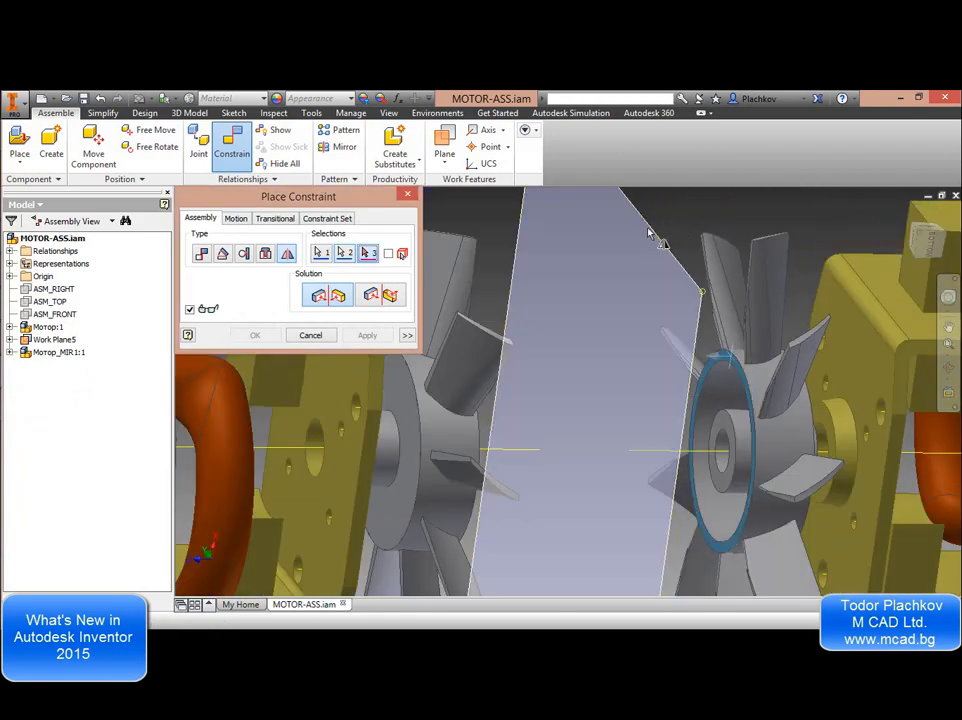
Use the offset work plane between the two fans as the symmetry plane and place the constraint.
scroll(630, 262, "up", 2)
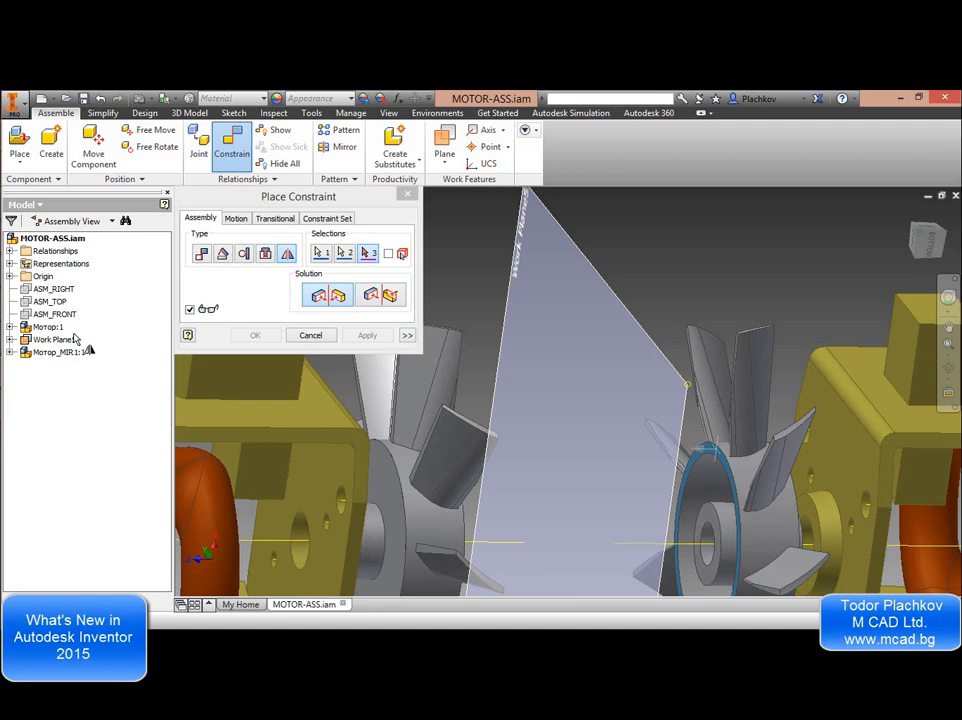
scroll(540, 280, "up", 4)
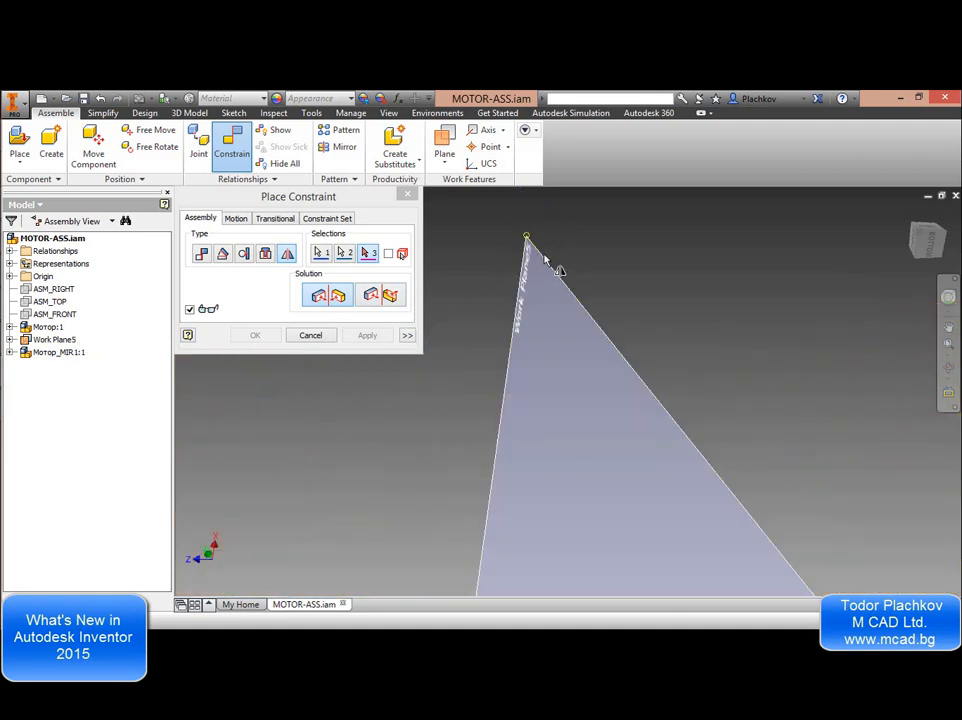
left_click(545, 258)
scroll(584, 272, "down", 5)
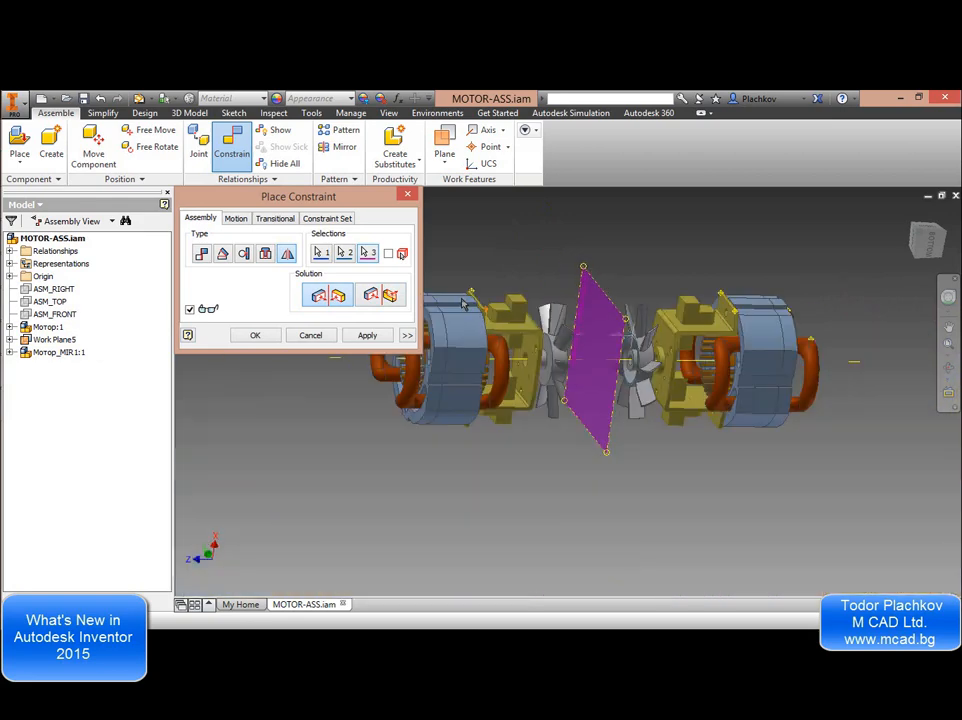
left_click(255, 336)
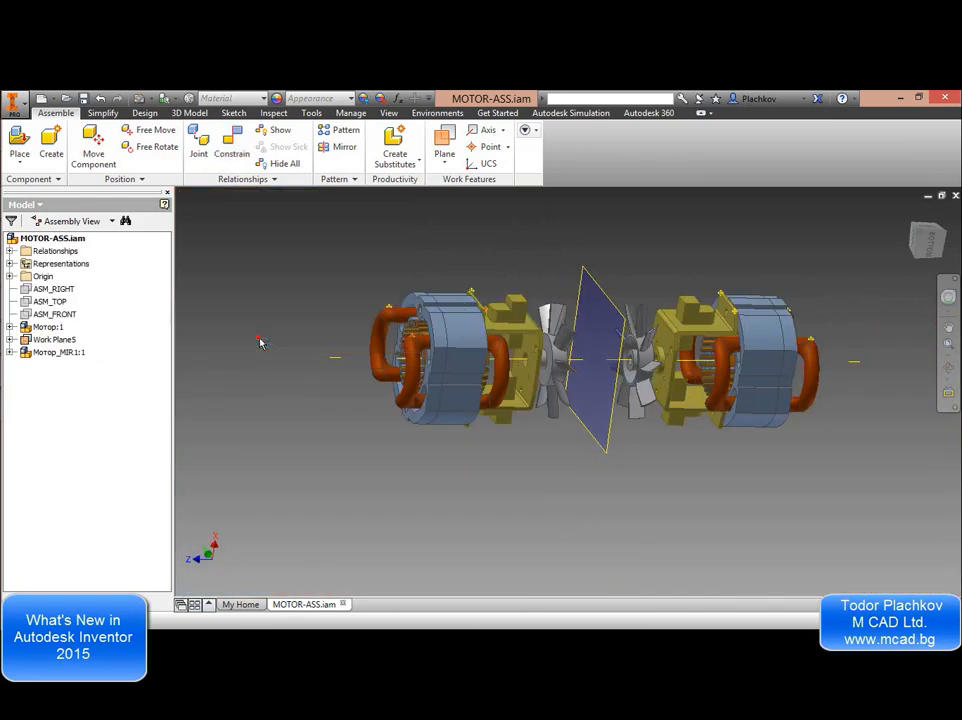
Set the offset of the work plane between the two motors to 100 mm.
left_click(929, 242)
left_click(677, 388)
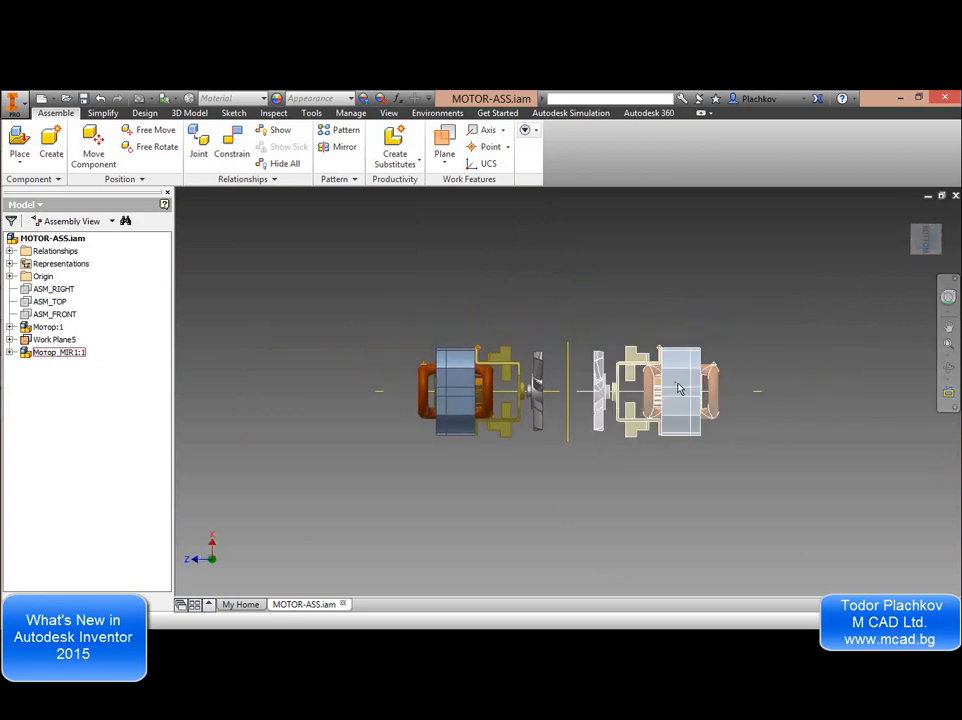
left_click(677, 388)
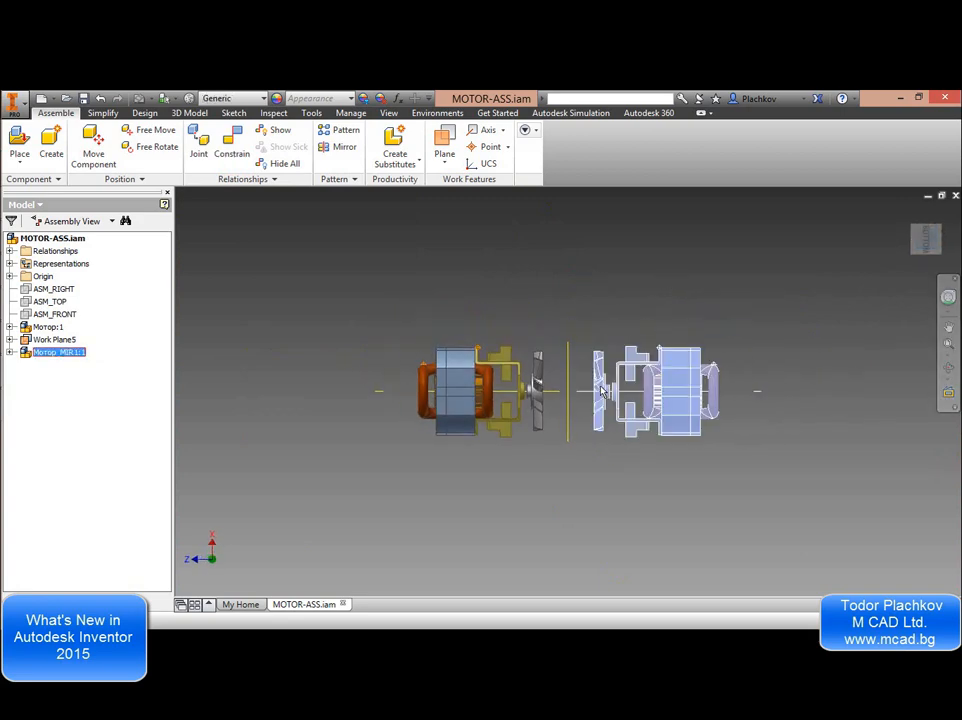
left_click(581, 460)
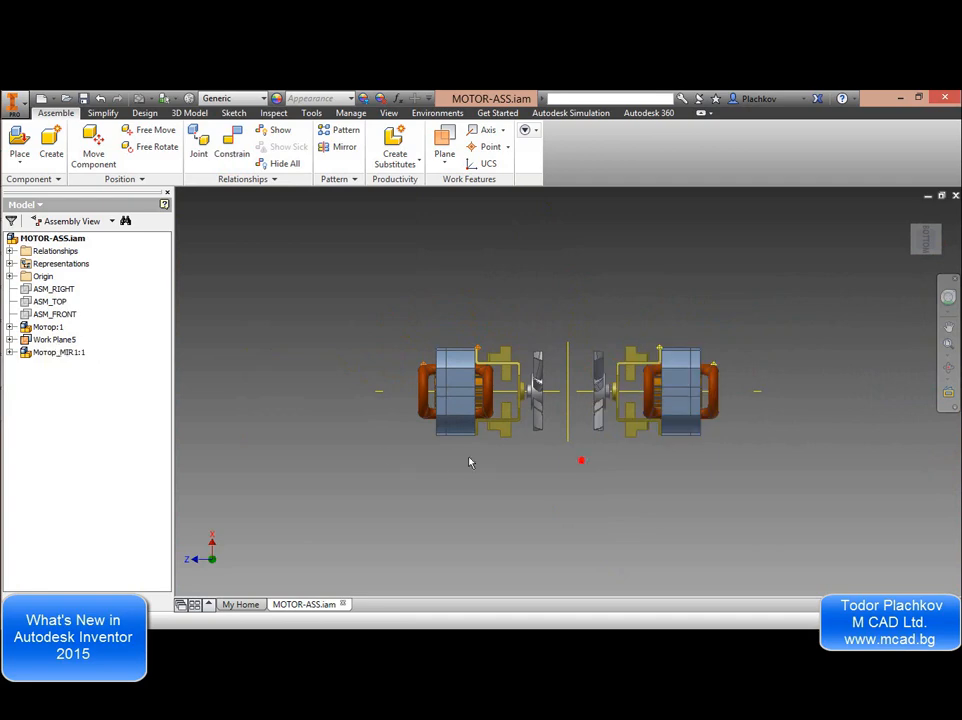
right_click(60, 341)
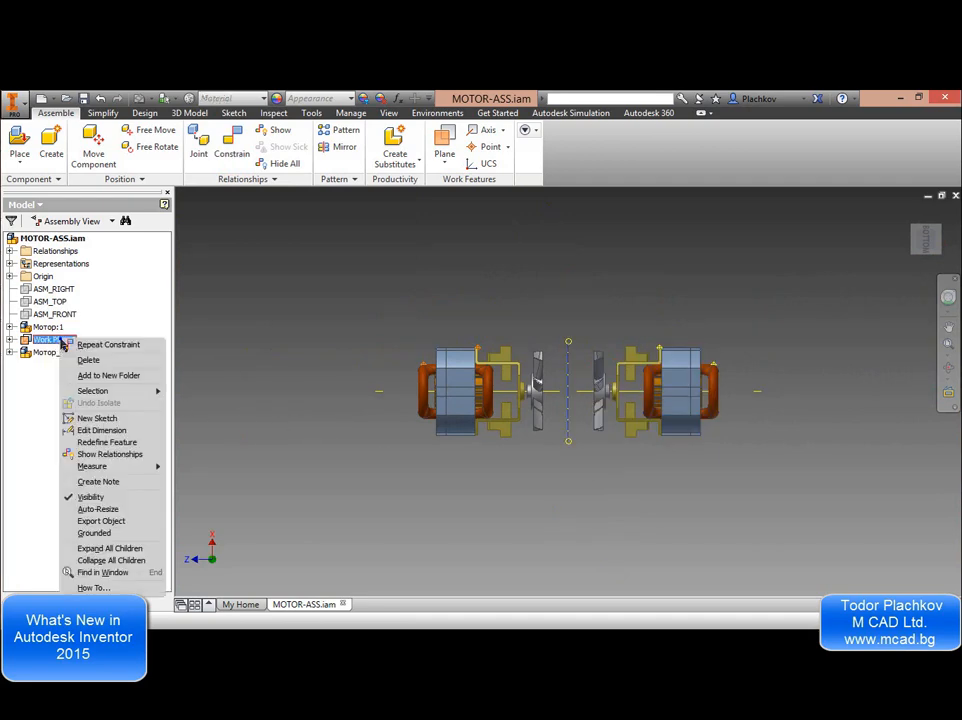
left_click(105, 432)
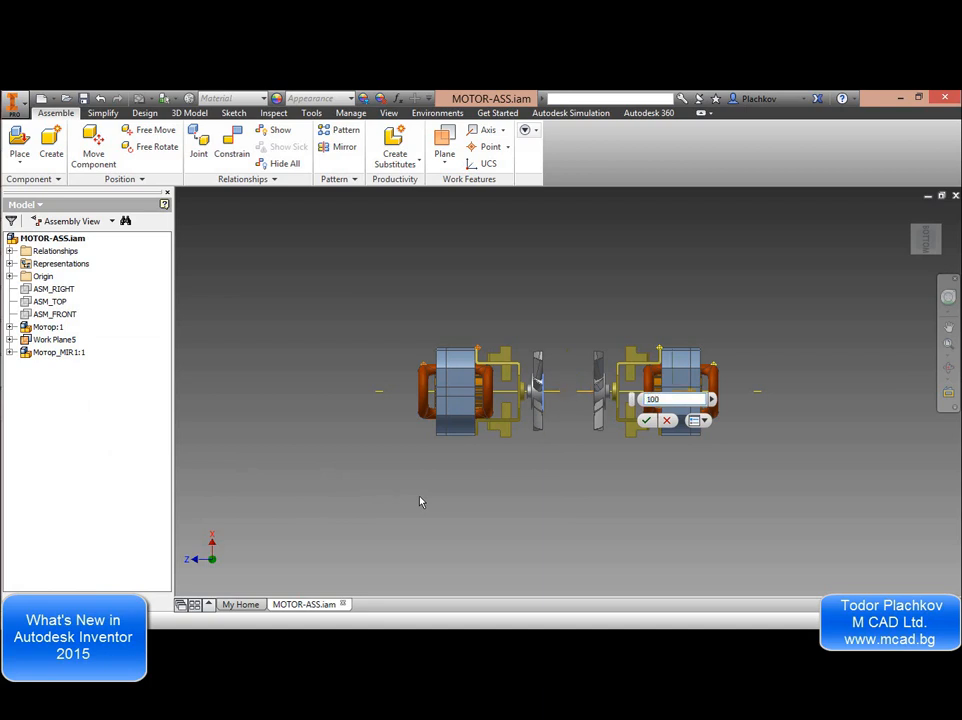
key("Return")
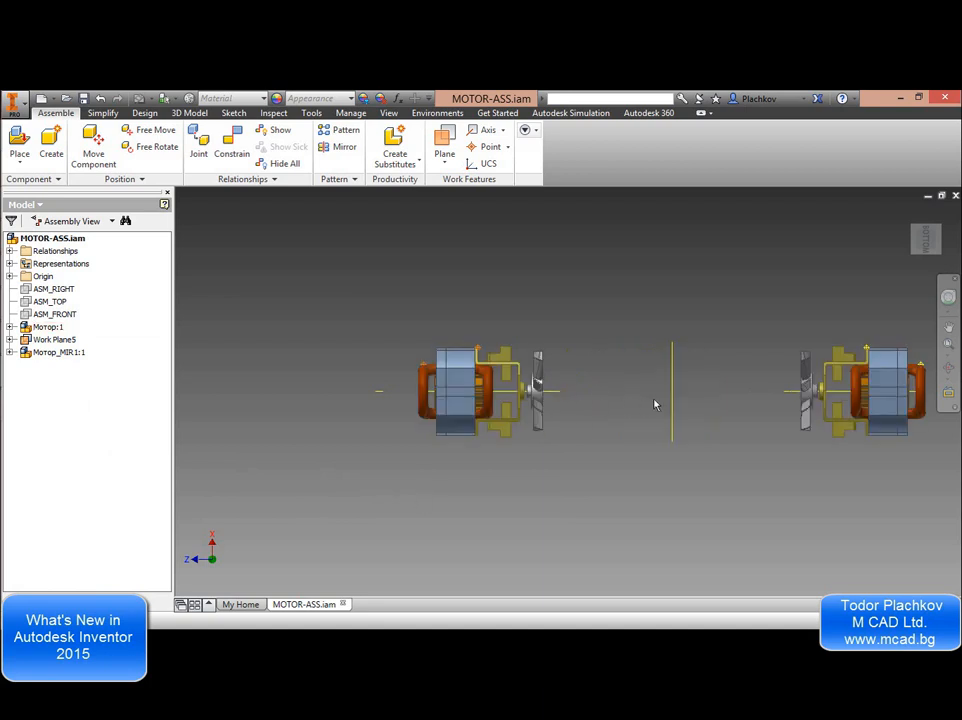
middle_click_drag(761, 395, 622, 411)
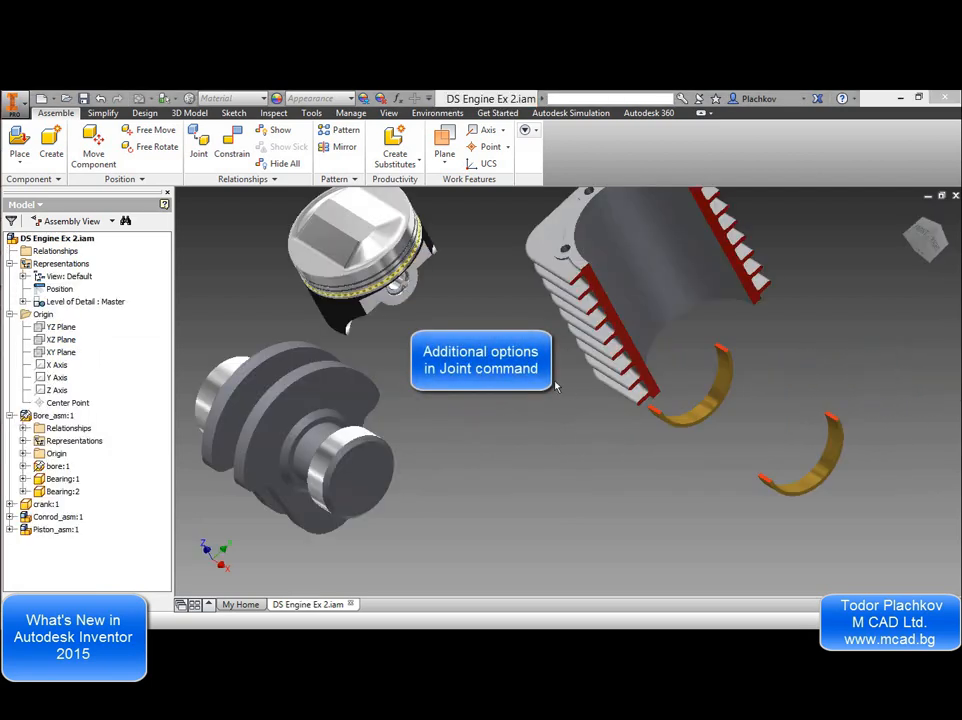
Start a joint in DS Engine Ex 2.iam with its first origin on the cylindrical journal at the crank's end.
left_click(199, 146)
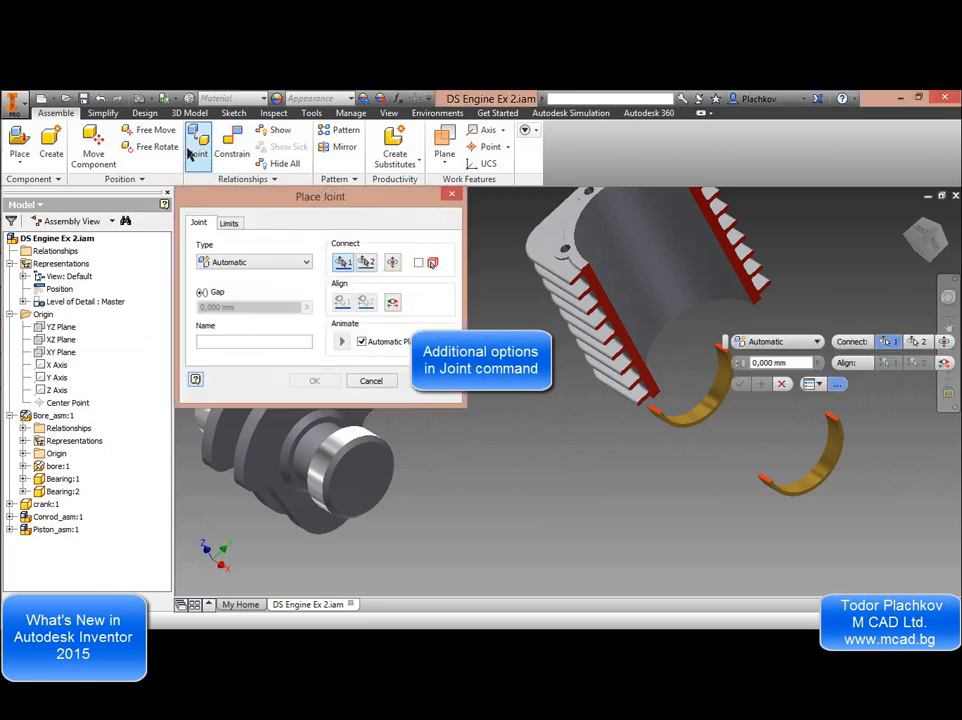
left_click(350, 443)
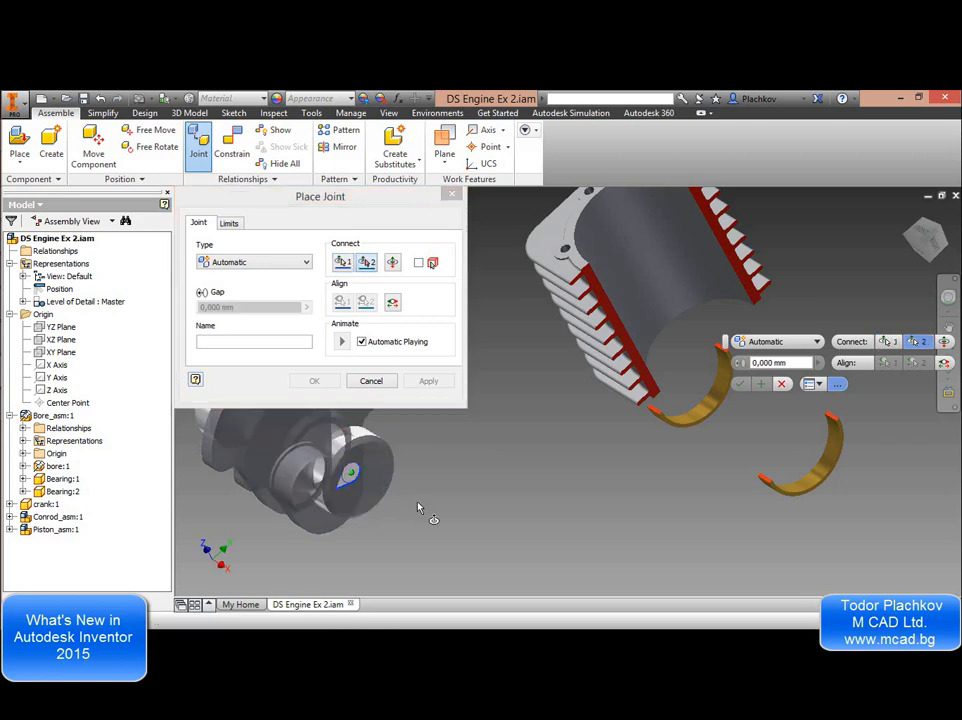
middle_click_drag(690, 505, 543, 487)
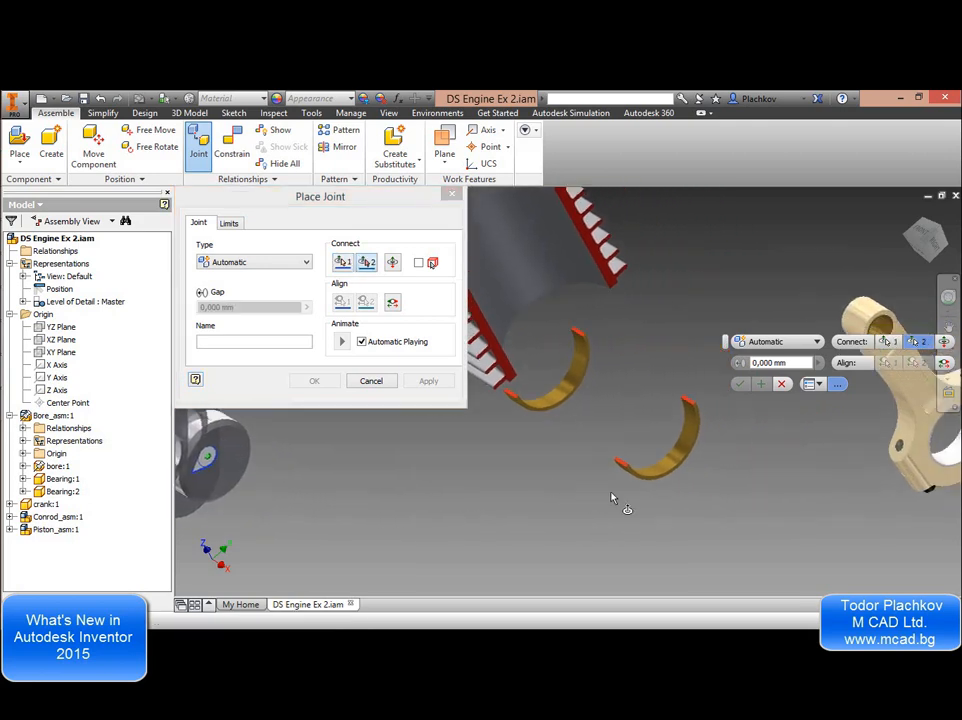
Place the second joint origin with Between Two Faces, using both side faces of the outer bearing shell and its mid-plane arc centre.
right_click(608, 418)
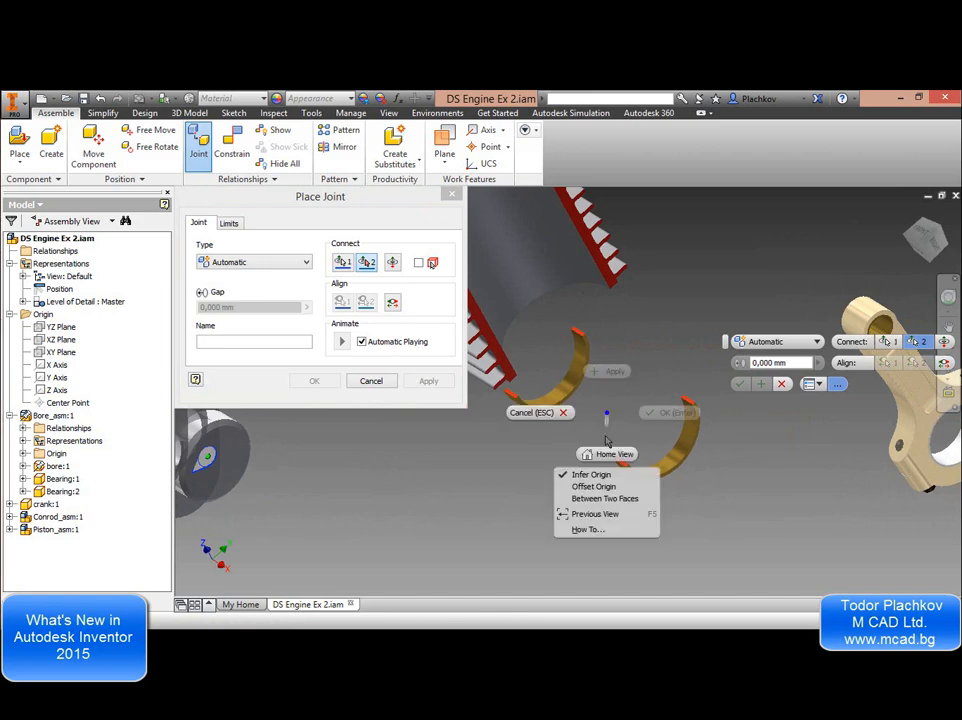
left_click(611, 503)
scroll(633, 509, "up", 6)
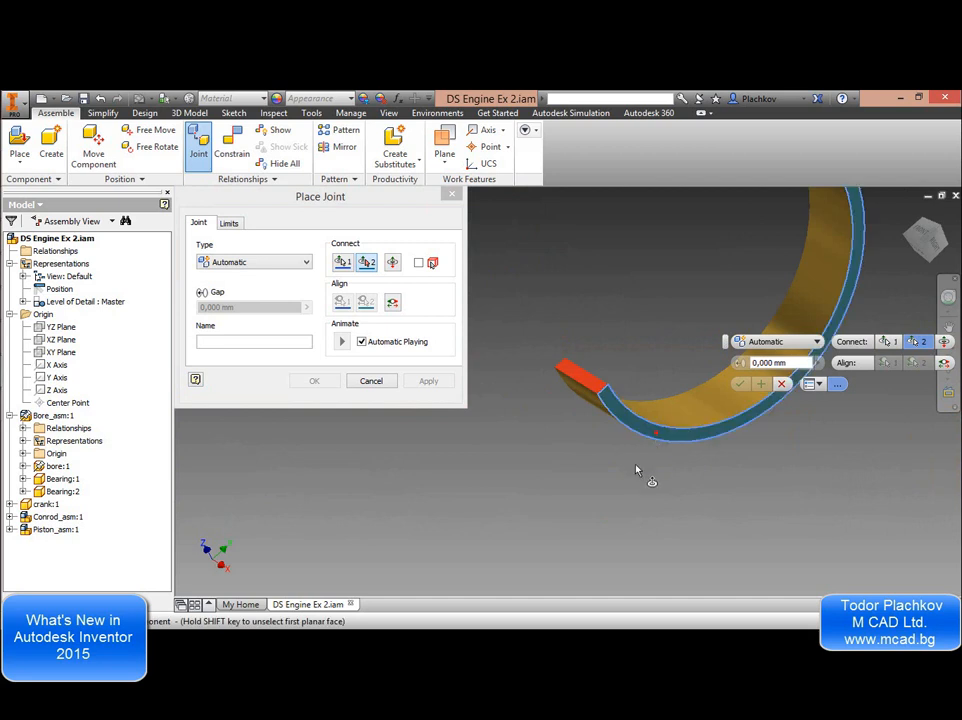
scroll(632, 476, "down", 3)
key("F4")
left_click(611, 452)
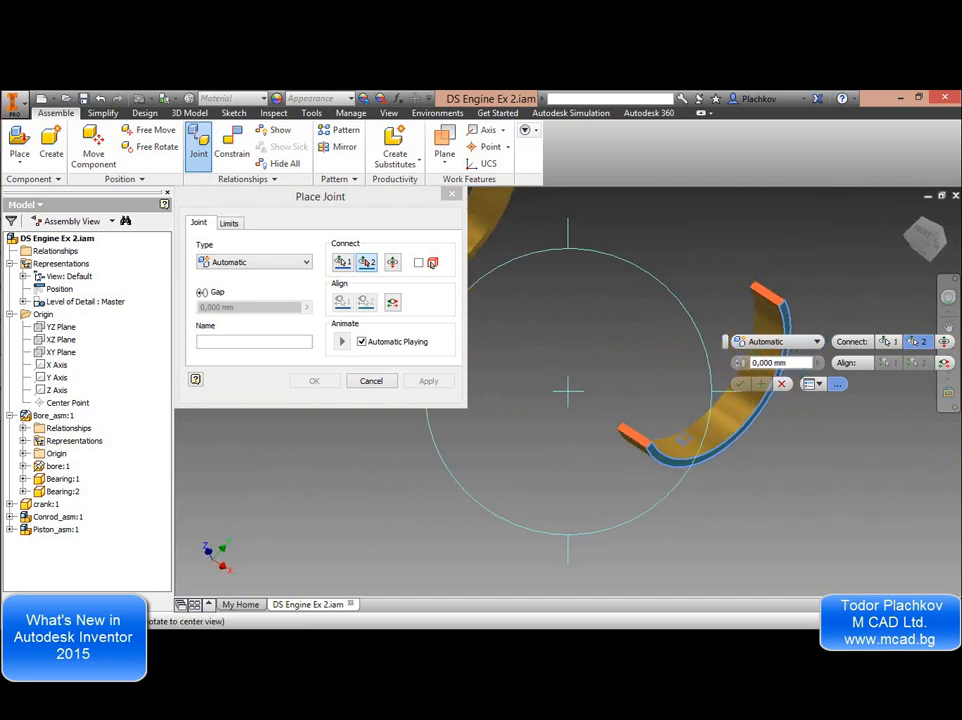
middle_click(683, 440, "shift")
middle_click_drag(683, 440, 718, 432, "shift")
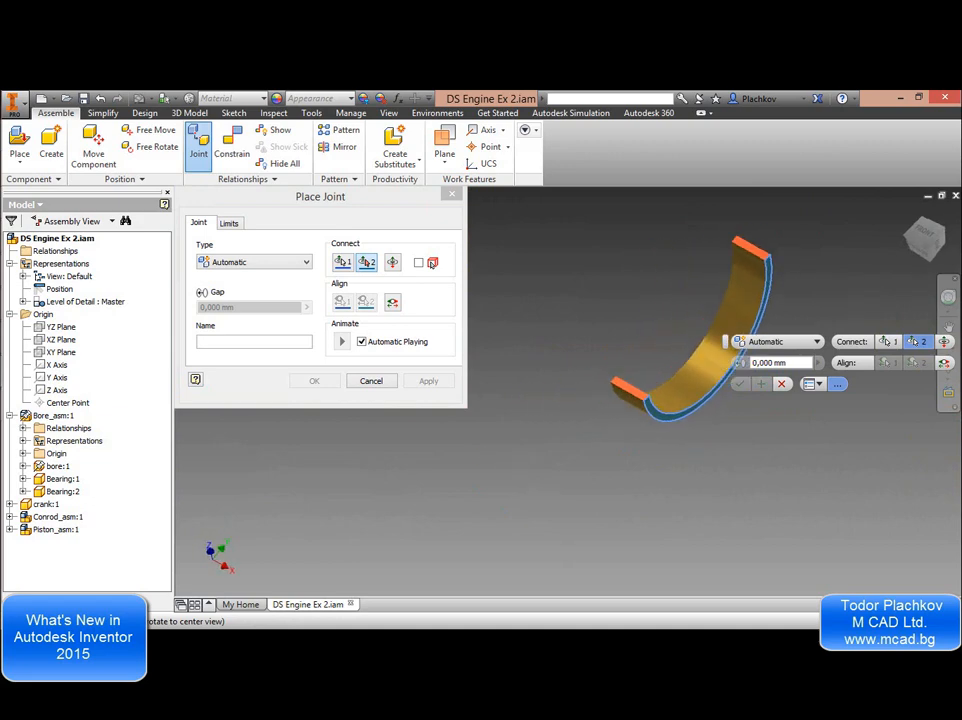
scroll(675, 392, "up", 5)
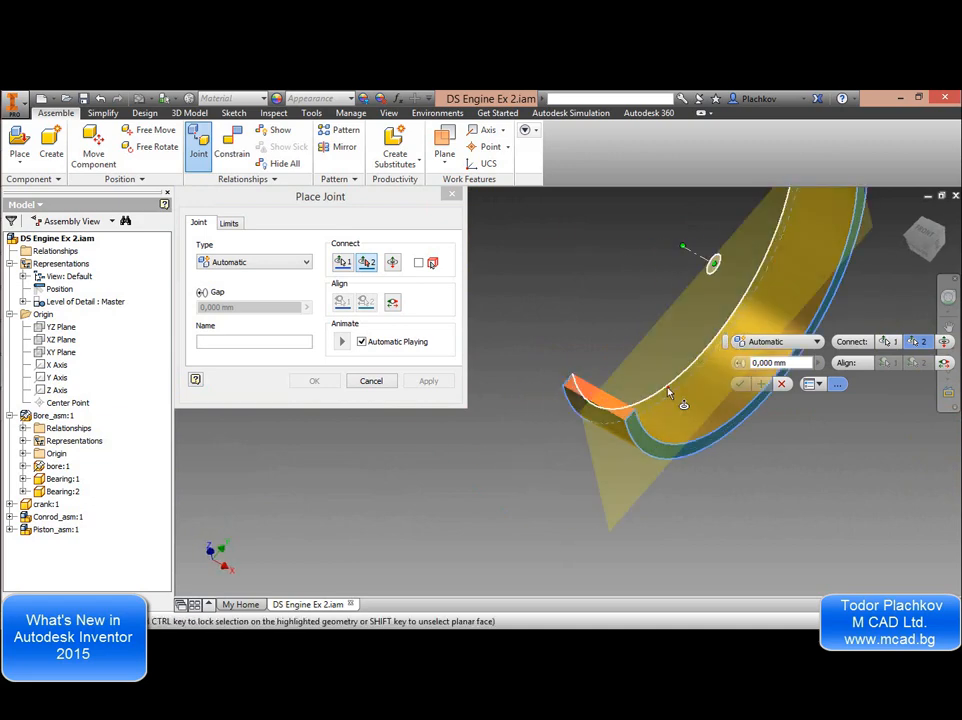
left_click(669, 392)
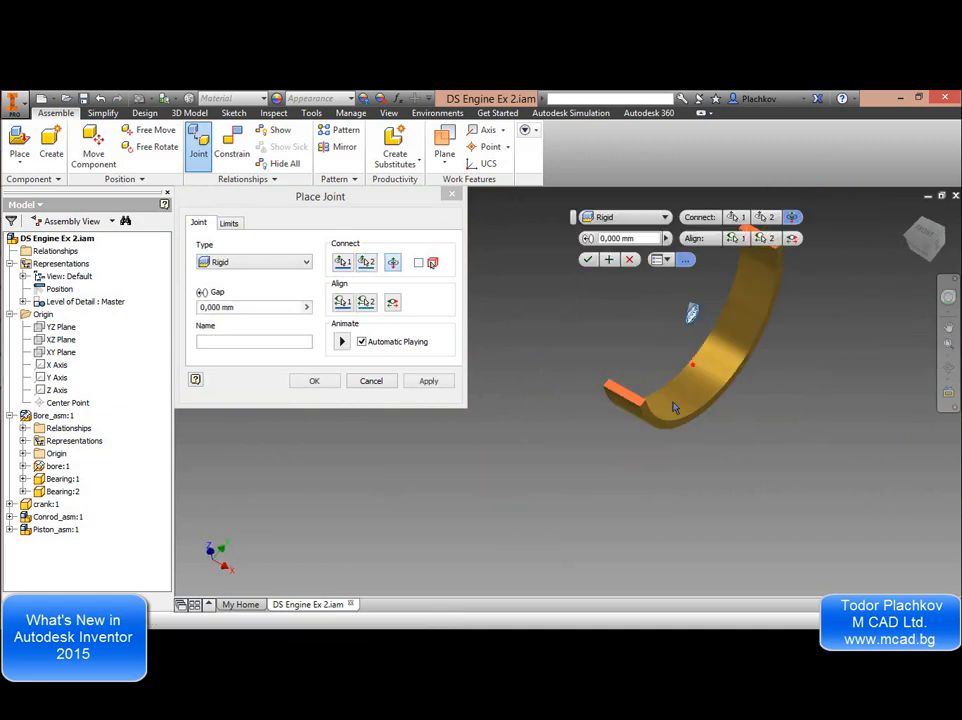
Apply the Rigid joint between the crank and the bearing shell, leave the Joint command and inspect the connected crank.
scroll(660, 430, "down", 5)
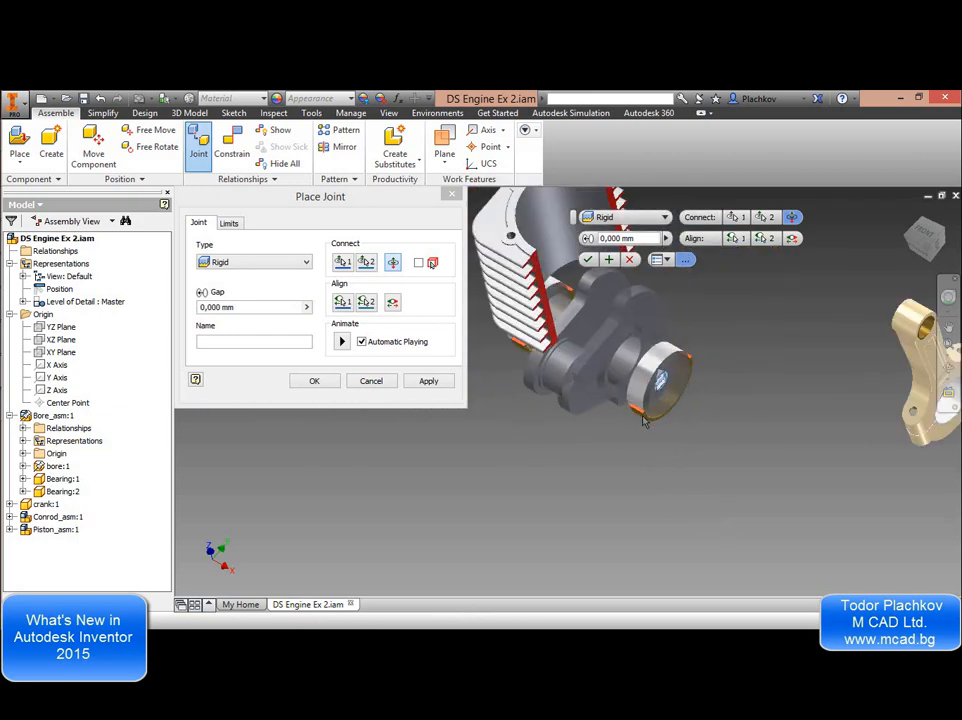
left_click(437, 382)
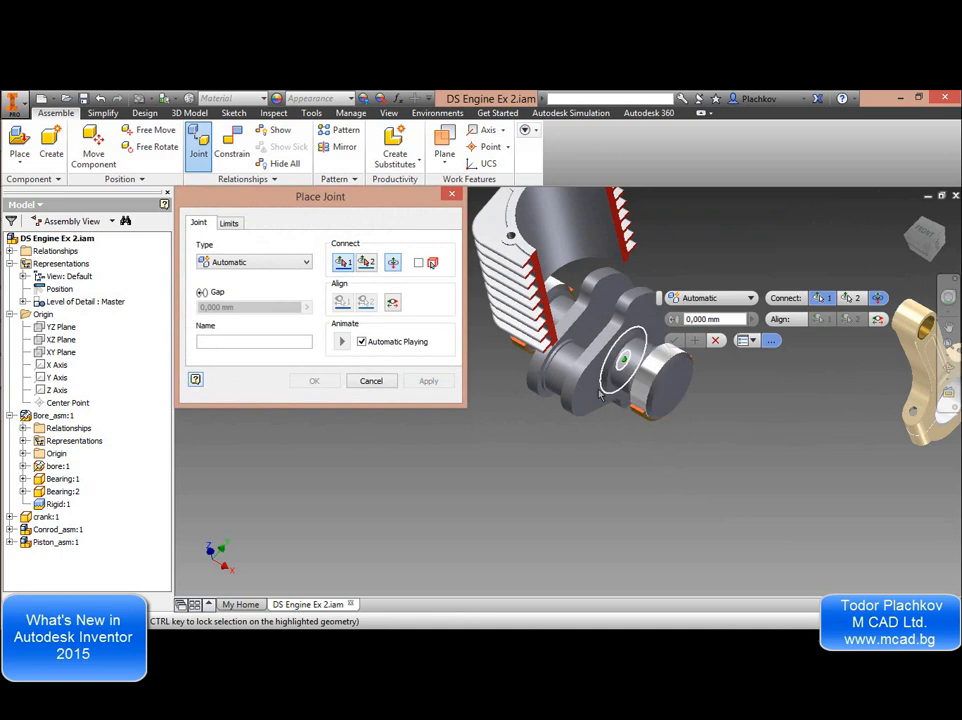
key("Escape")
key("F4")
mouse_move(554, 438)
left_mouse_down()
mouse_move(588, 393)
mouse_move(612, 385)
mouse_move(569, 429)
left_mouse_up()
middle_click_drag(570, 362, 561, 437)
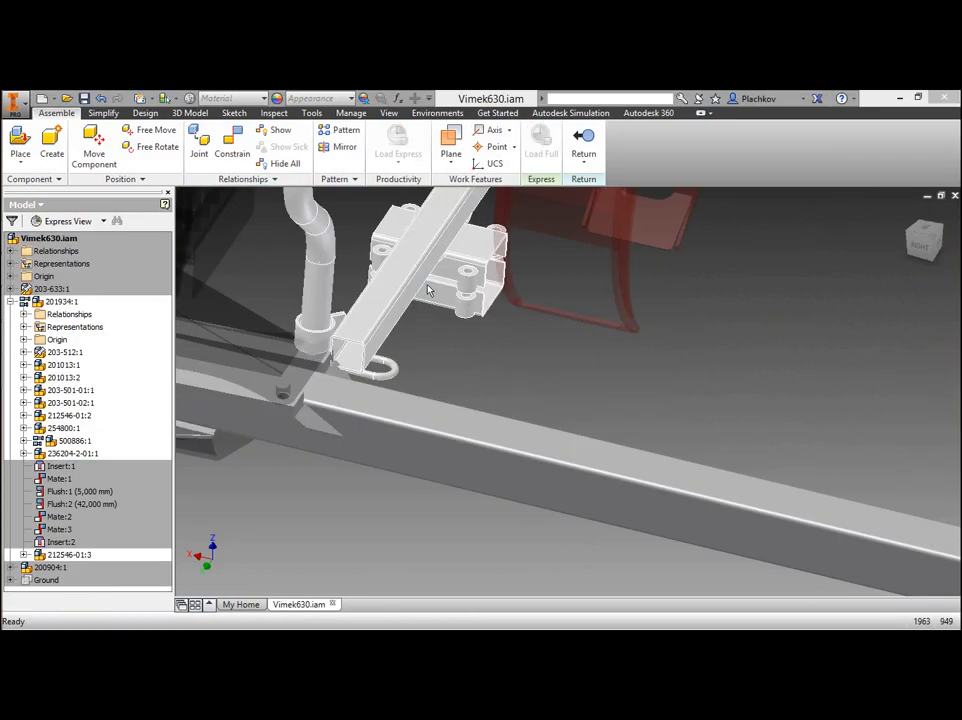
Start a joint in Vimek630.iam and place its first origin on the bracket of the support arm.
left_click(200, 148)
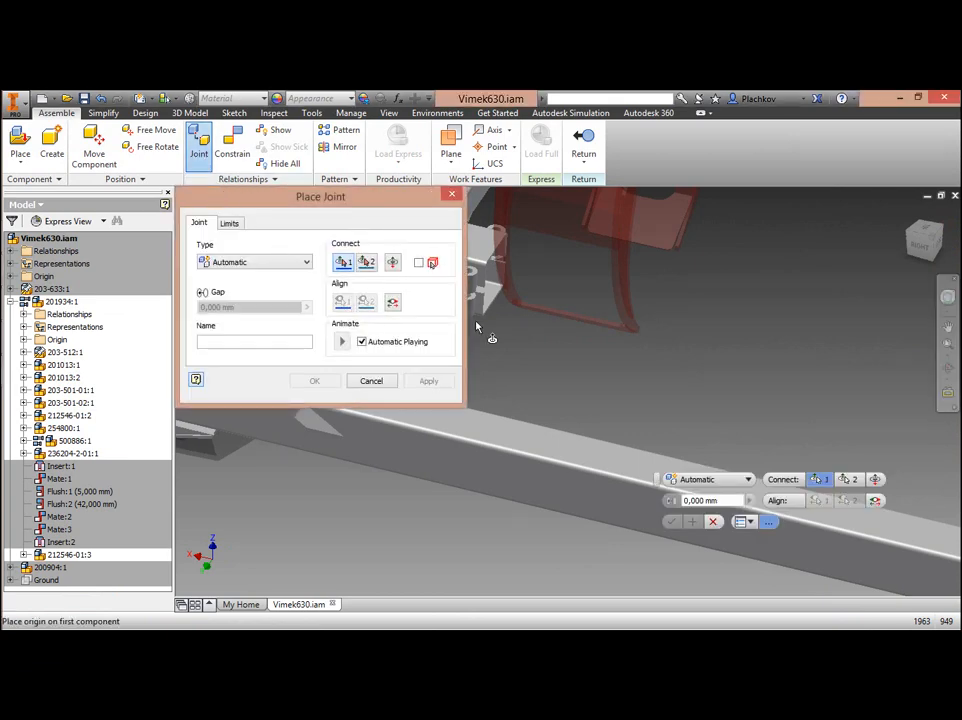
middle_click_drag(477, 326, 549, 342)
left_click_drag(558, 378, 557, 438)
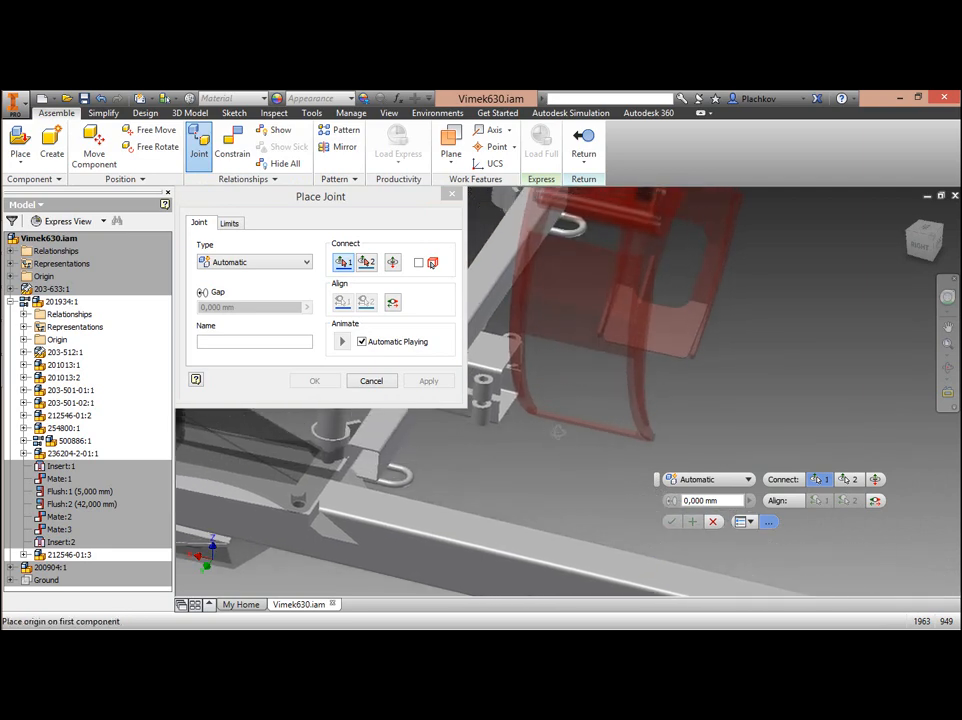
middle_click_drag(548, 427, 522, 303, "shift")
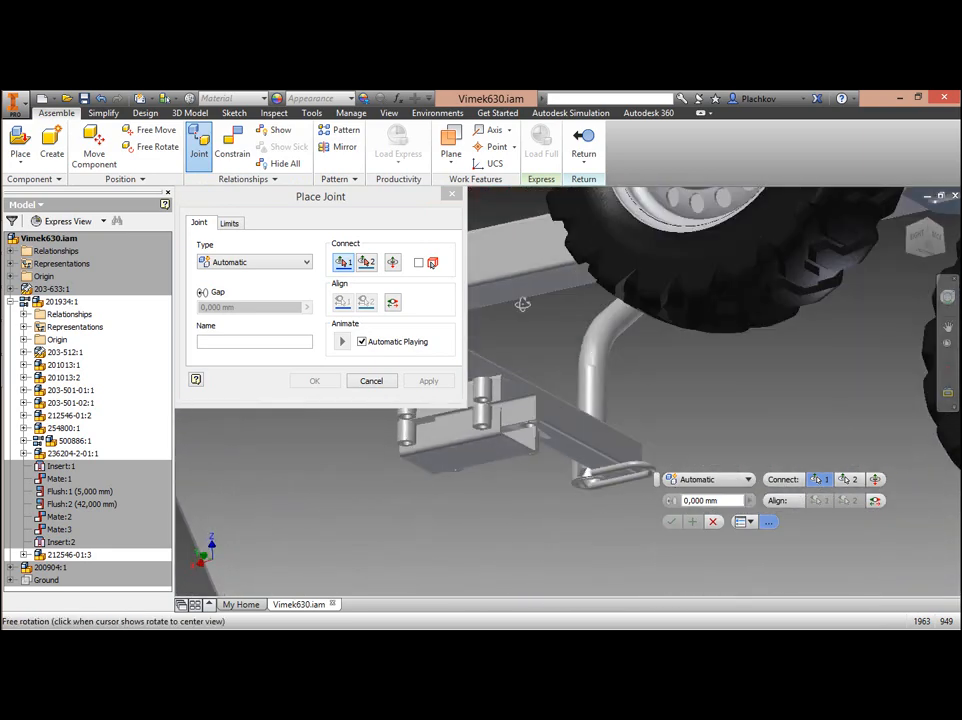
left_click(520, 386)
mouse_move(546, 334)
middle_mouse_down("shift")
mouse_move(566, 423)
mouse_move(594, 410)
middle_mouse_up("shift")
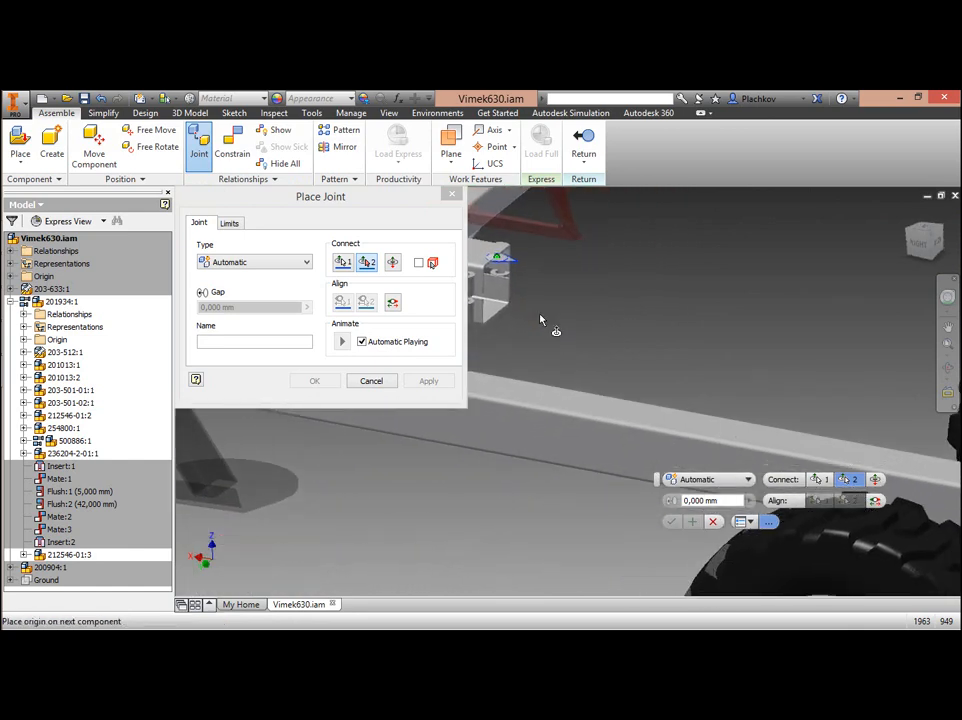
Place the second joint origin on the long frame beam's top face with Offset Origin, offset 250 mm along the beam and 0 across it.
right_click(596, 410)
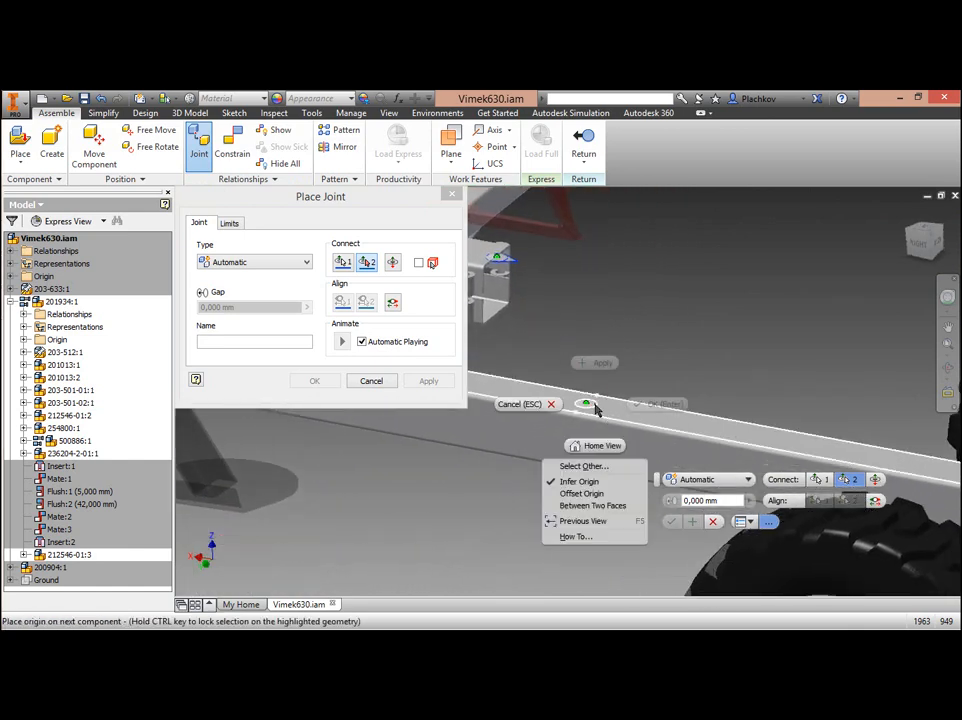
left_click(584, 495)
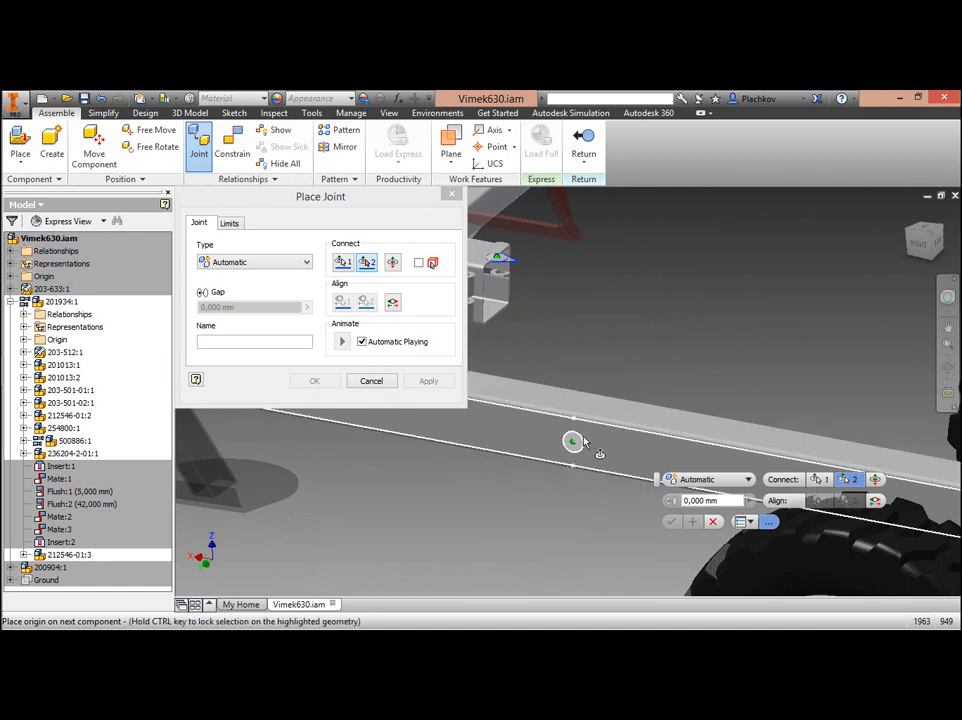
left_click(586, 404)
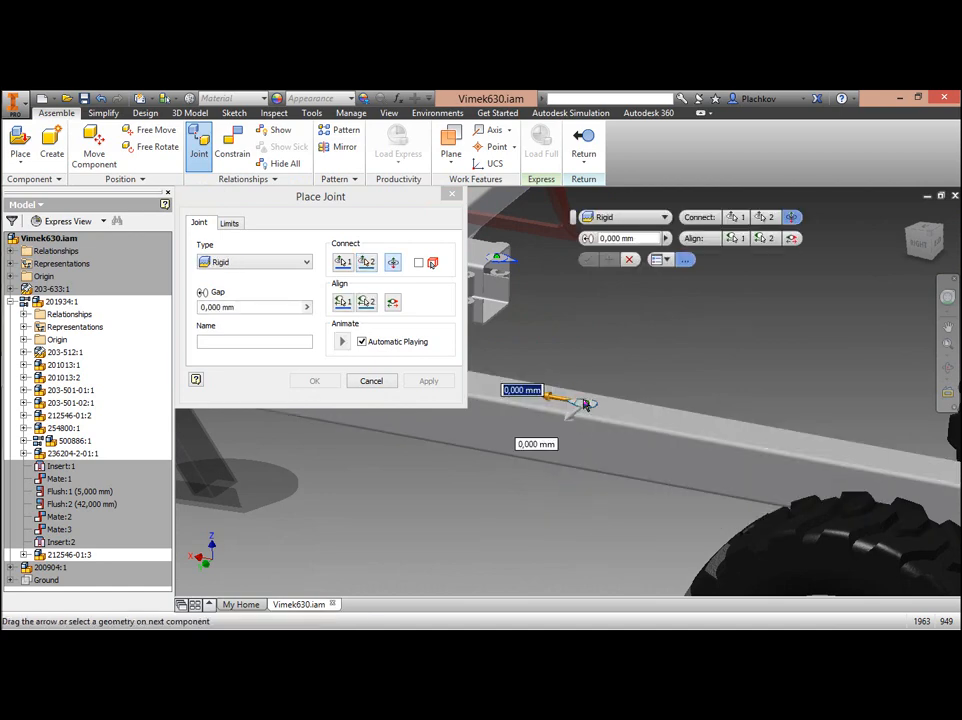
left_click_drag(551, 398, 540, 429)
type("0")
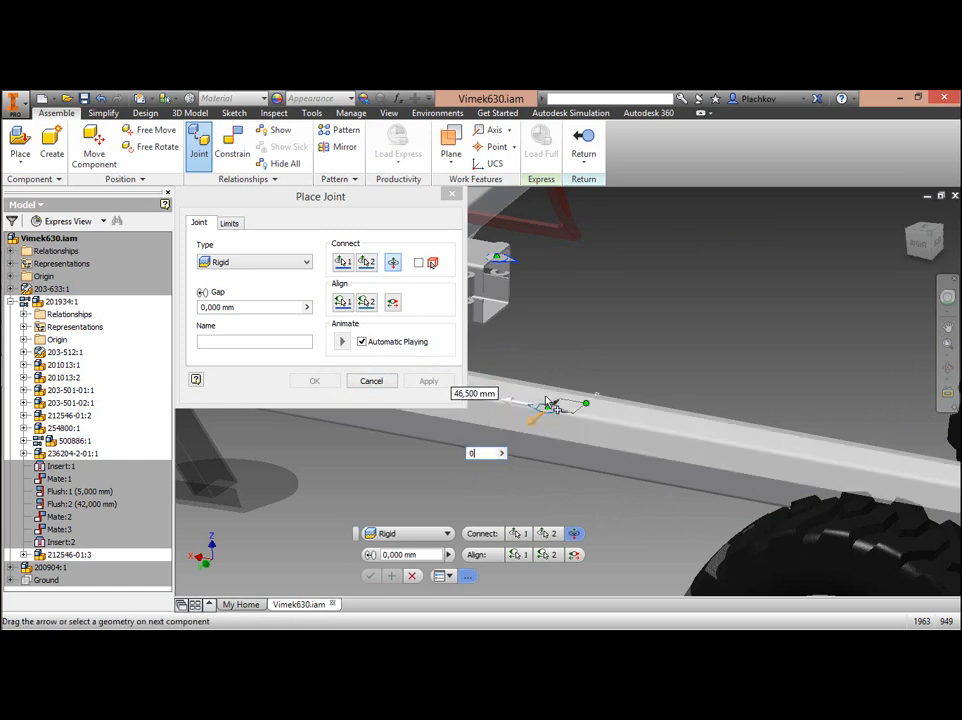
key("Tab")
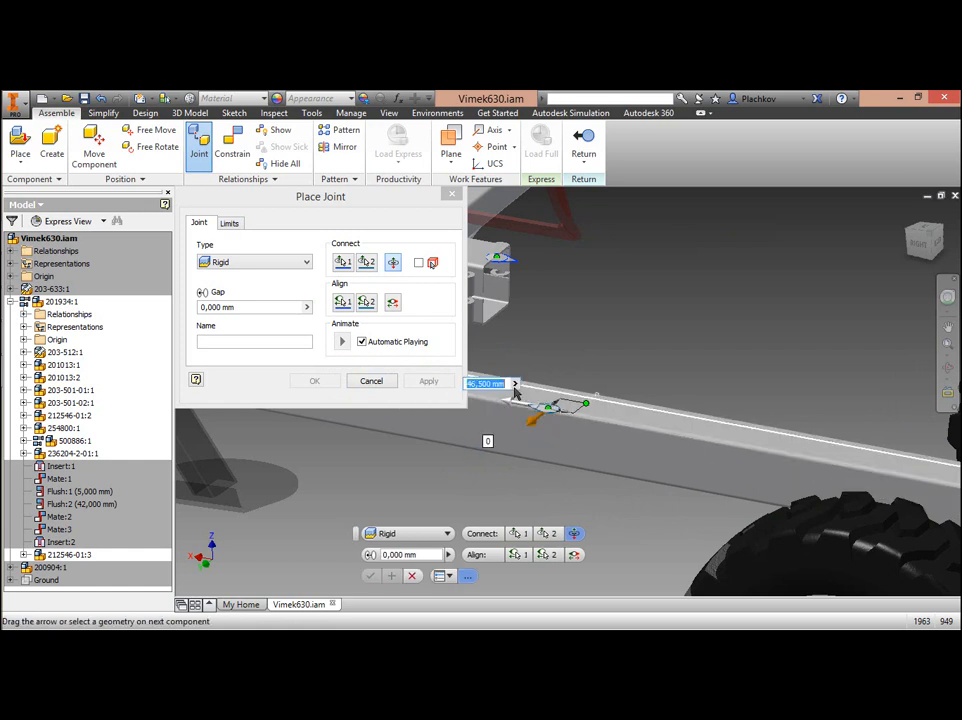
type("250")
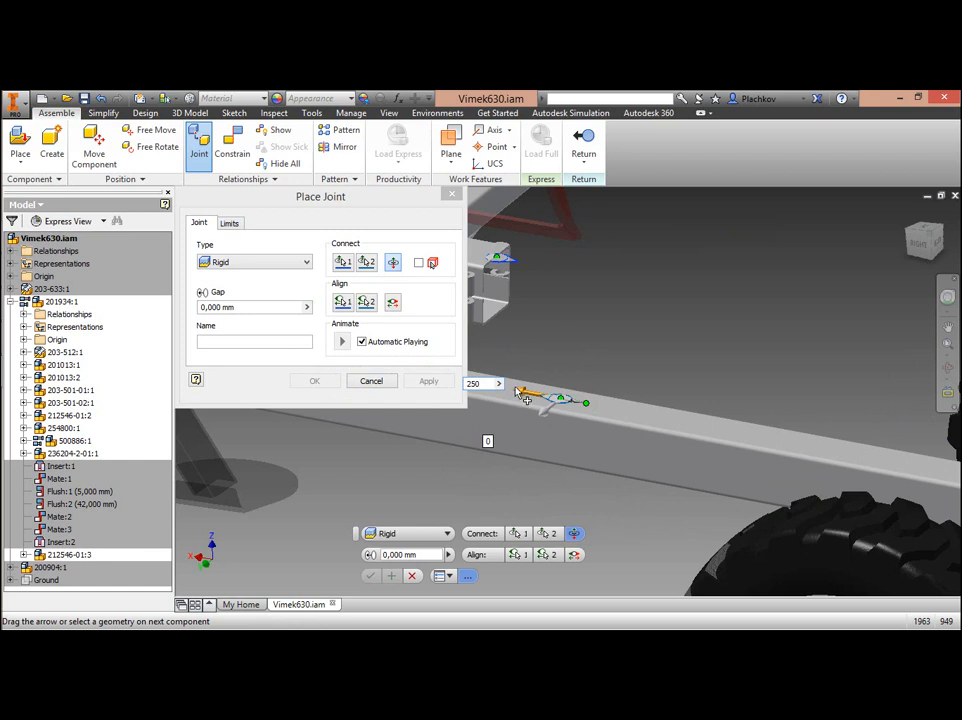
right_click(580, 321)
left_click(642, 323)
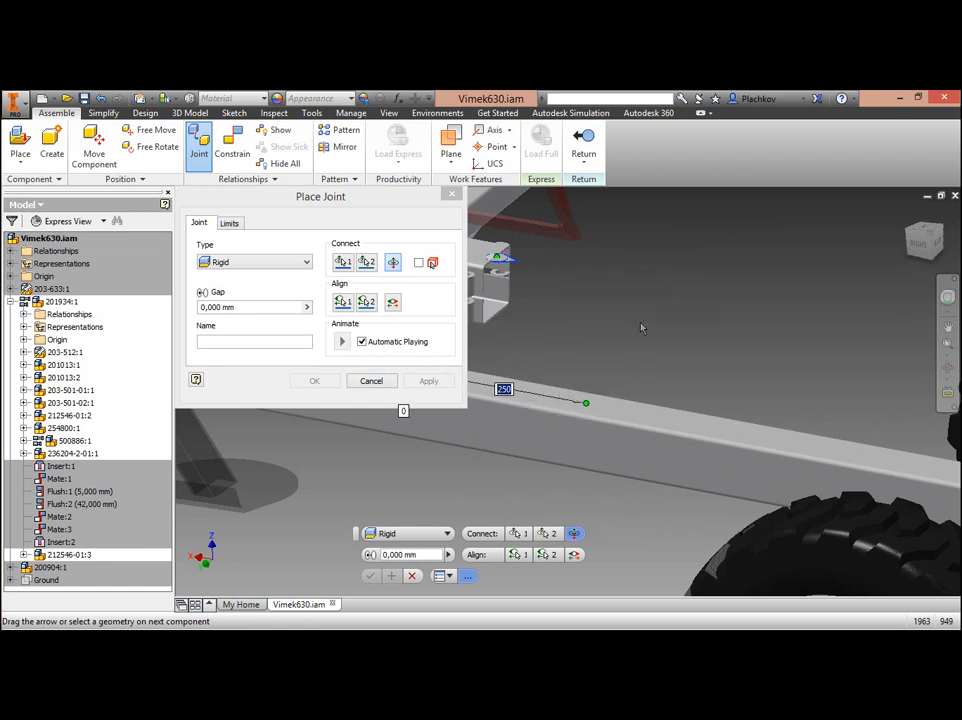
Confirm the Rigid joint between the support arm and the frame beam, and inspect the support's position on the trailer.
middle_click_drag(630, 330, 669, 356)
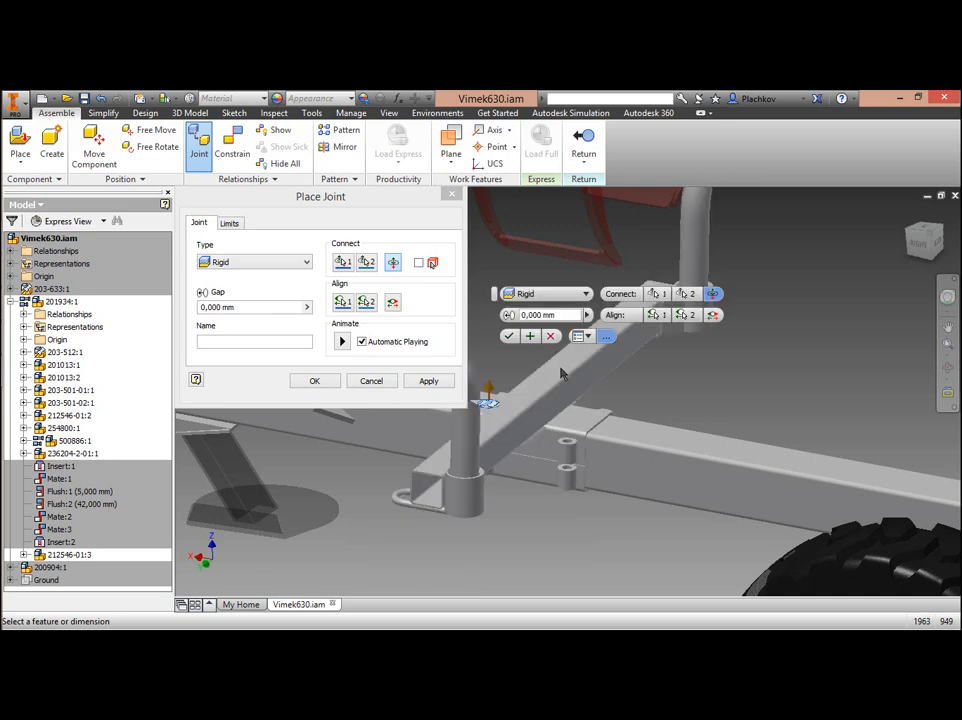
middle_click_drag(566, 376, 595, 399)
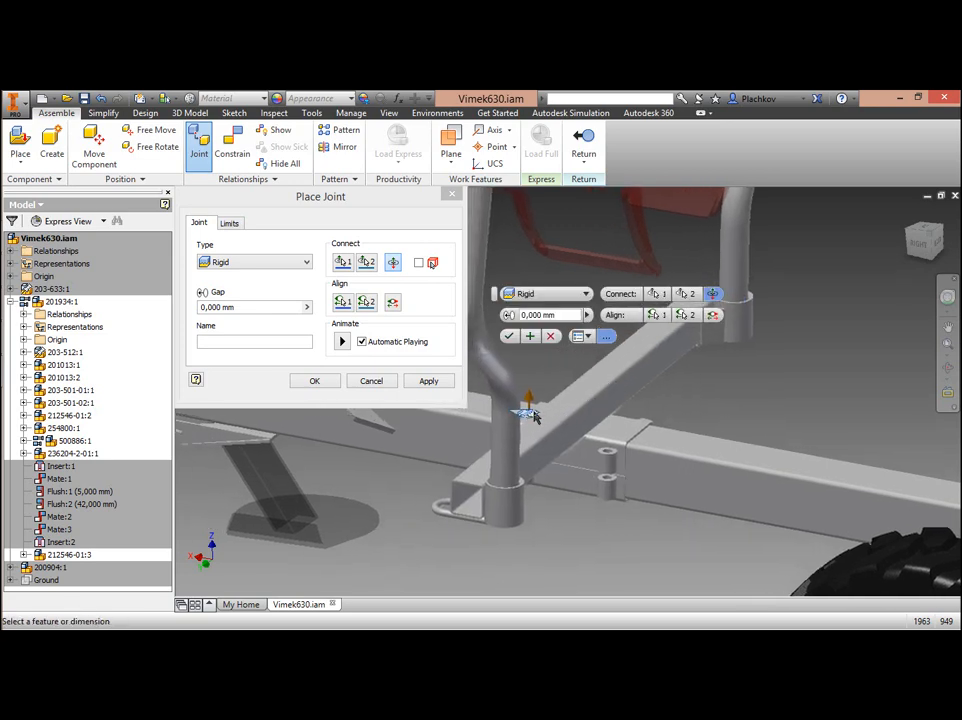
scroll(656, 410, "down", 3)
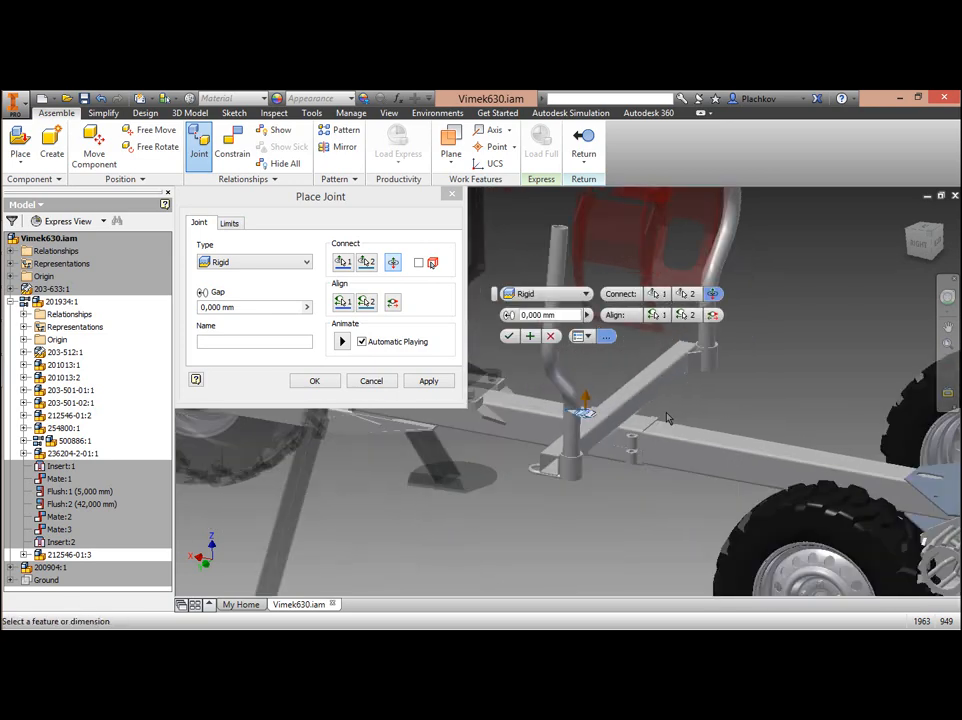
middle_click_drag(664, 408, 590, 550)
scroll(590, 550, "down", 2)
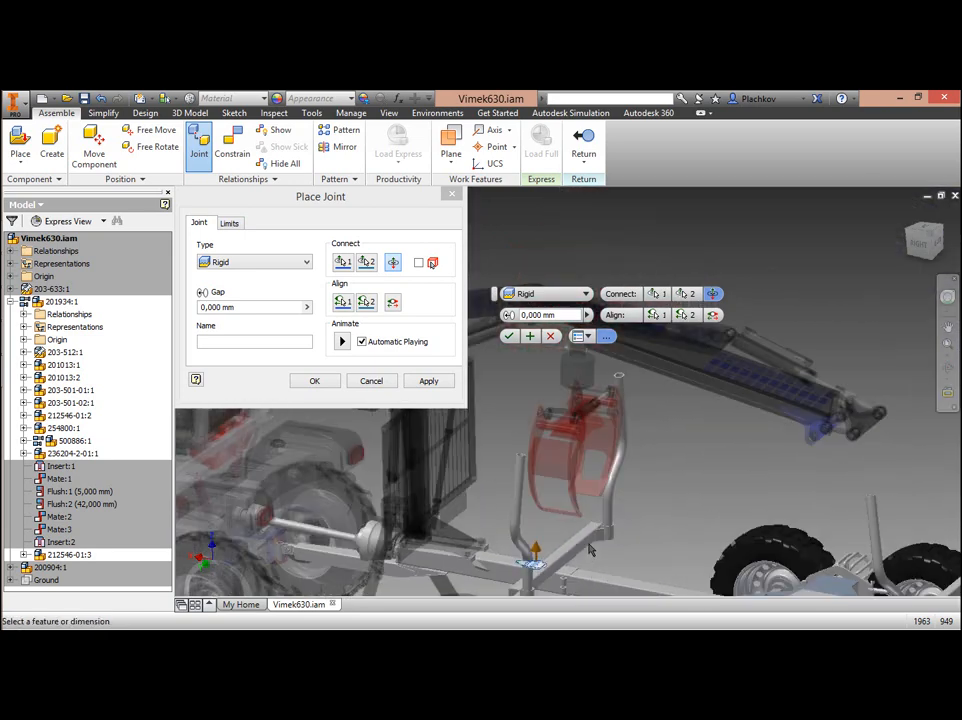
left_click(318, 381)
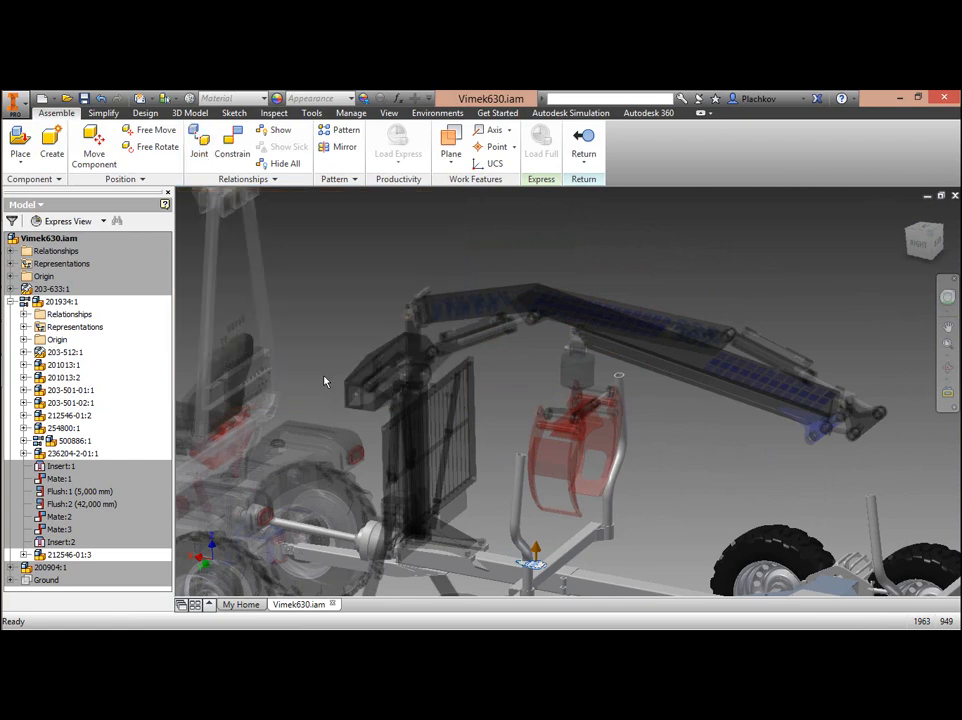
middle_click_drag(605, 507, 523, 405)
scroll(523, 405, "up", 5)
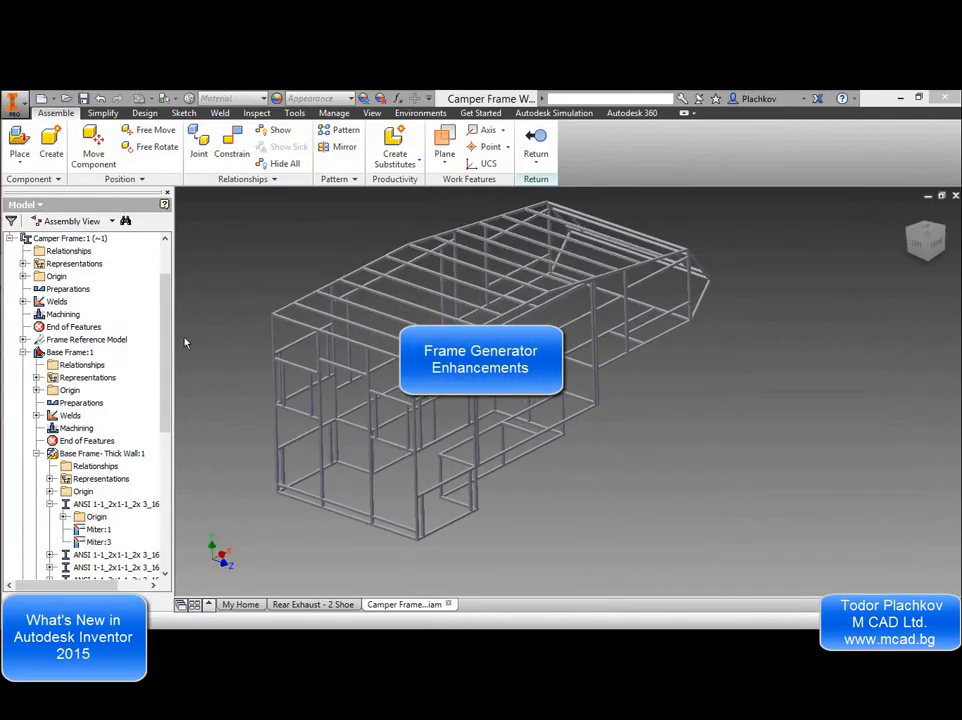
Activate Right Side- Thick Wall in the camper frame and delete half of the Miter:25 end treatment from the rear upper rail.
double_click(600, 314)
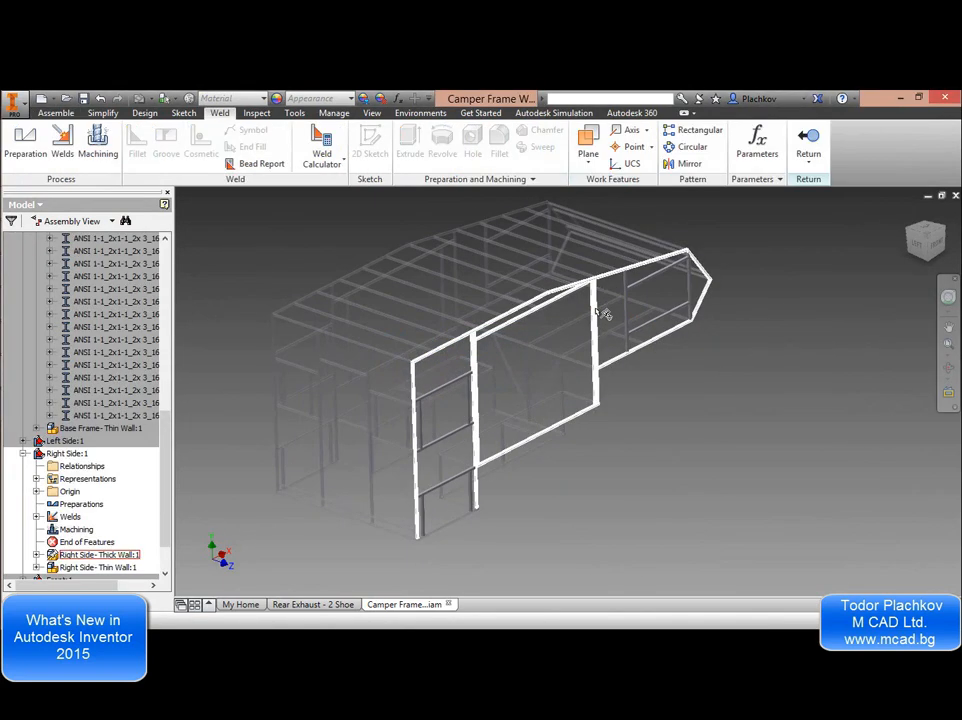
scroll(70, 435, "down", 2)
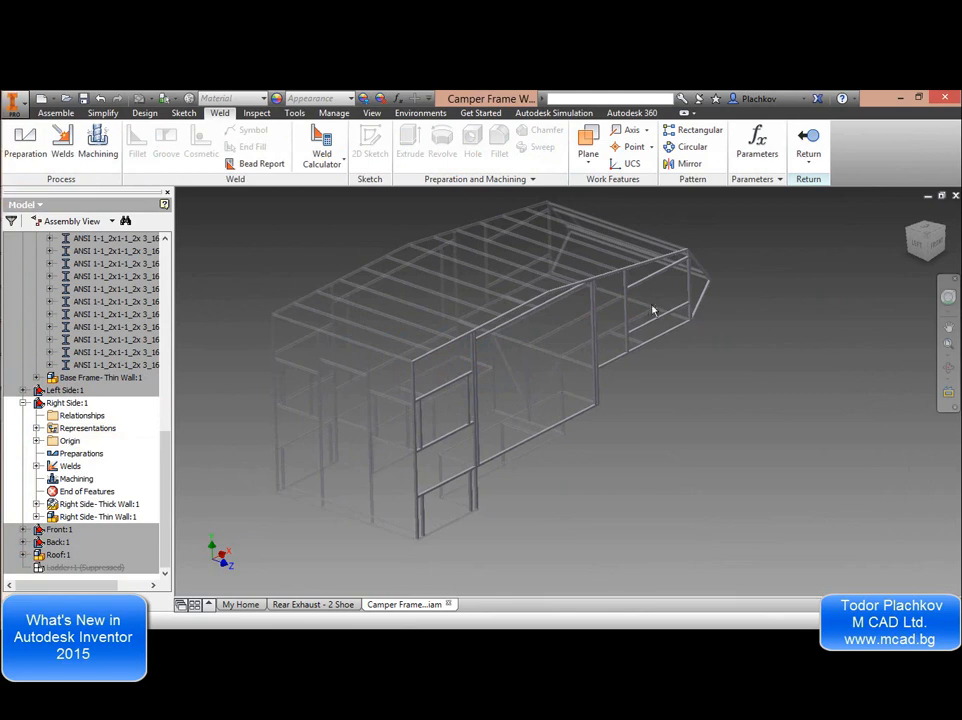
double_click(596, 290)
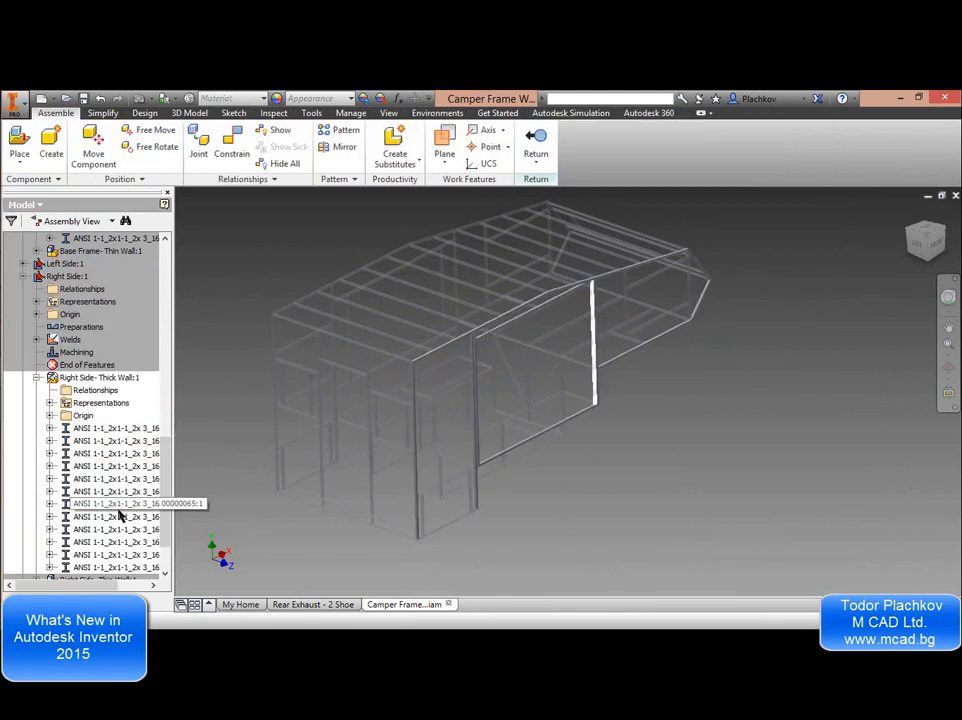
left_click(50, 428)
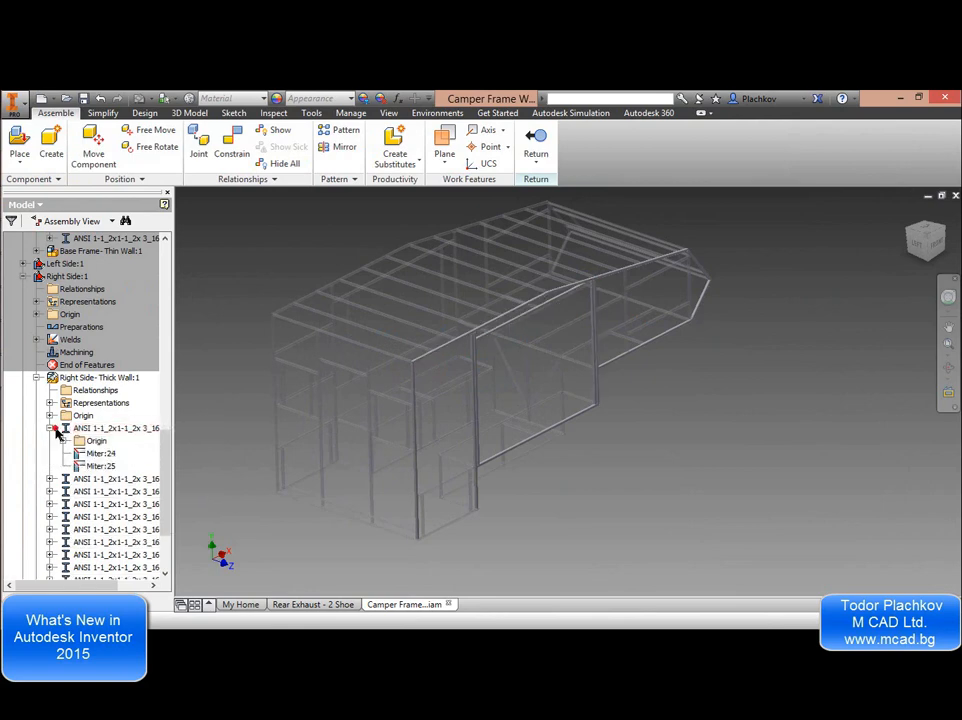
right_click(100, 467)
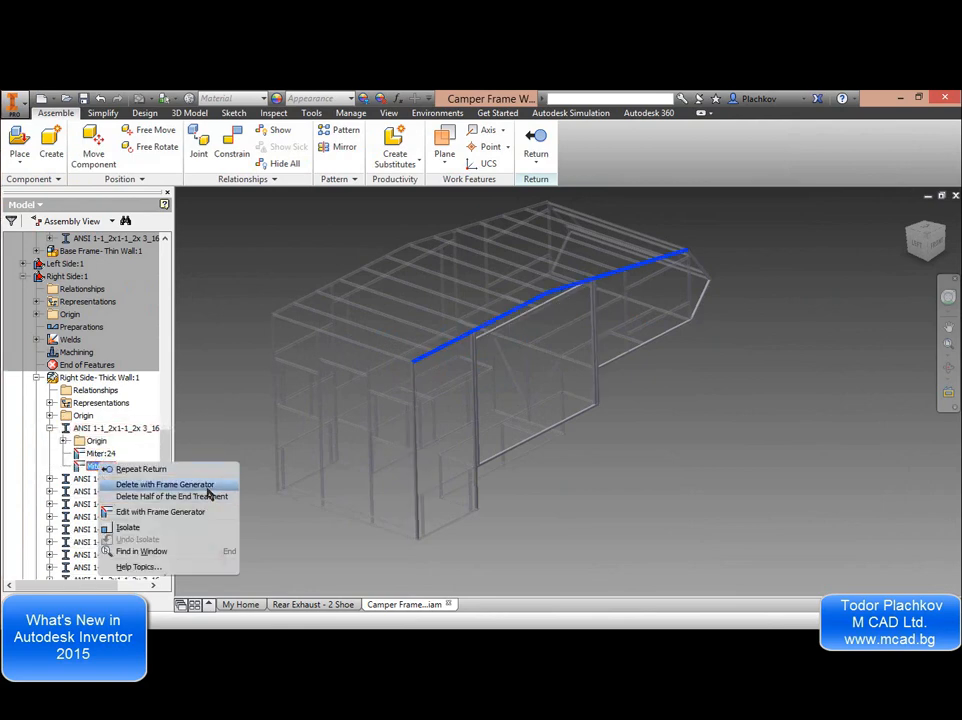
left_click(160, 499)
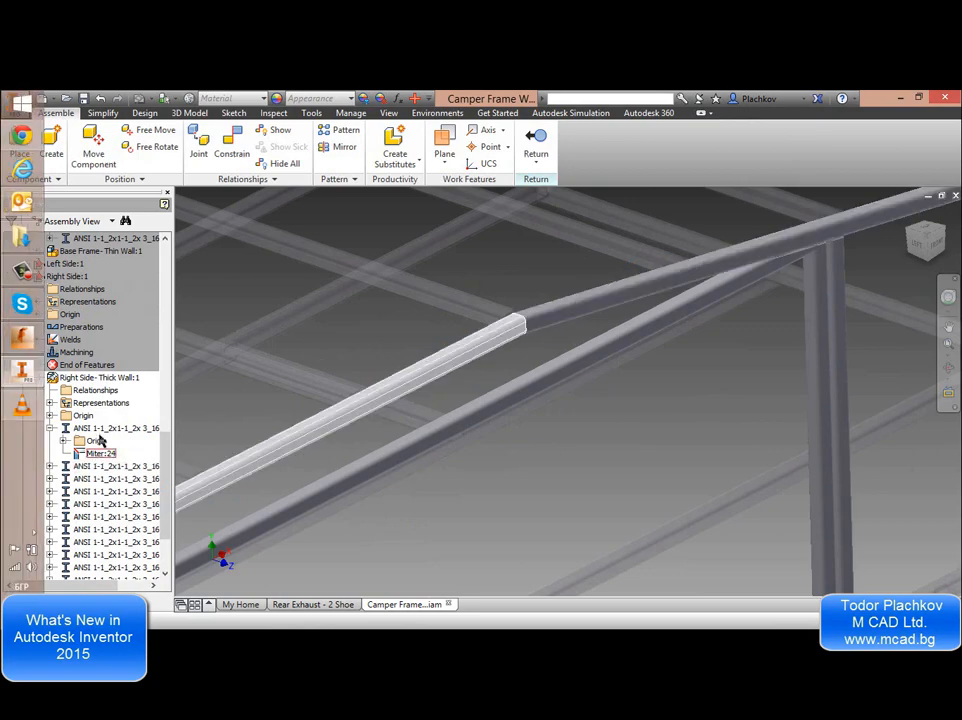
Examine both ends of the rear upper rail, comparing its mitered corner with the joint to the adjoining sloped rail.
left_click(92, 430)
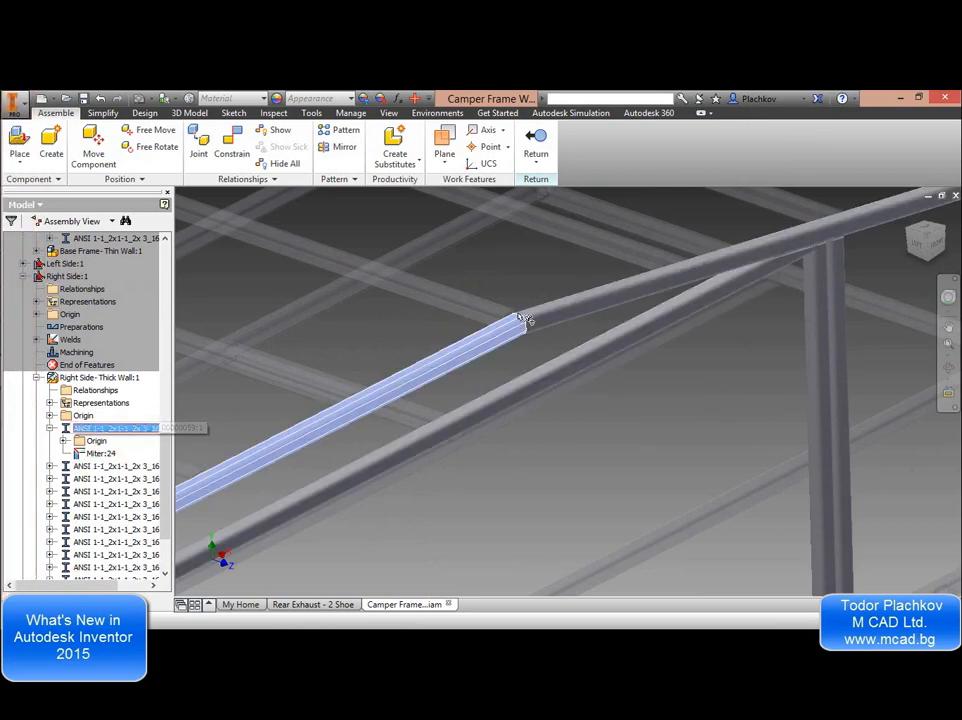
scroll(524, 319, "up", 8)
scroll(403, 488, "down", 8)
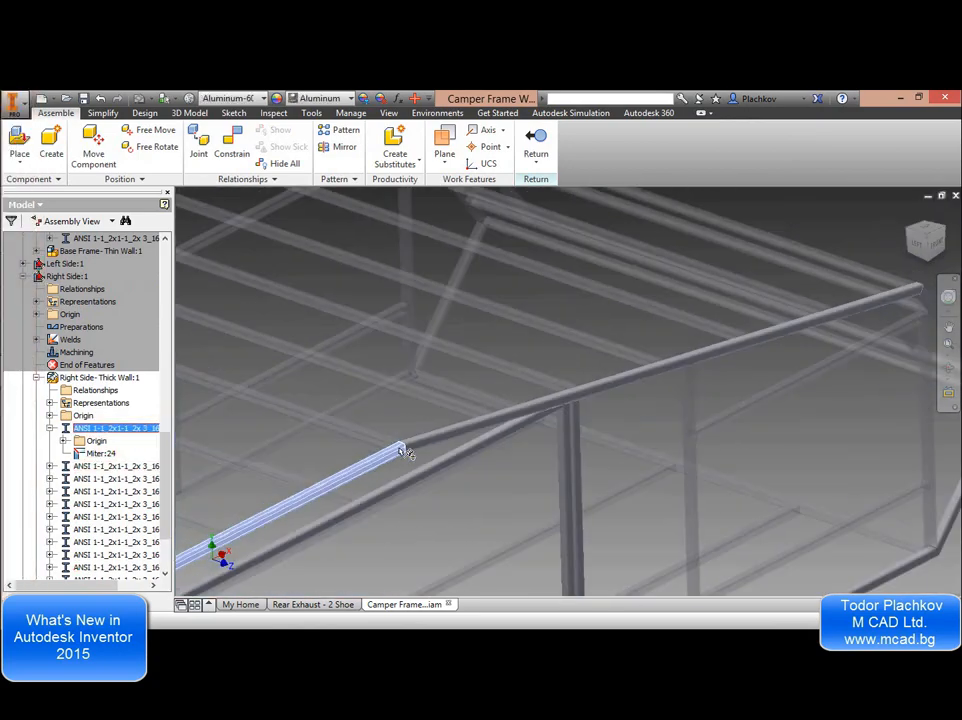
scroll(390, 440, "up", 8)
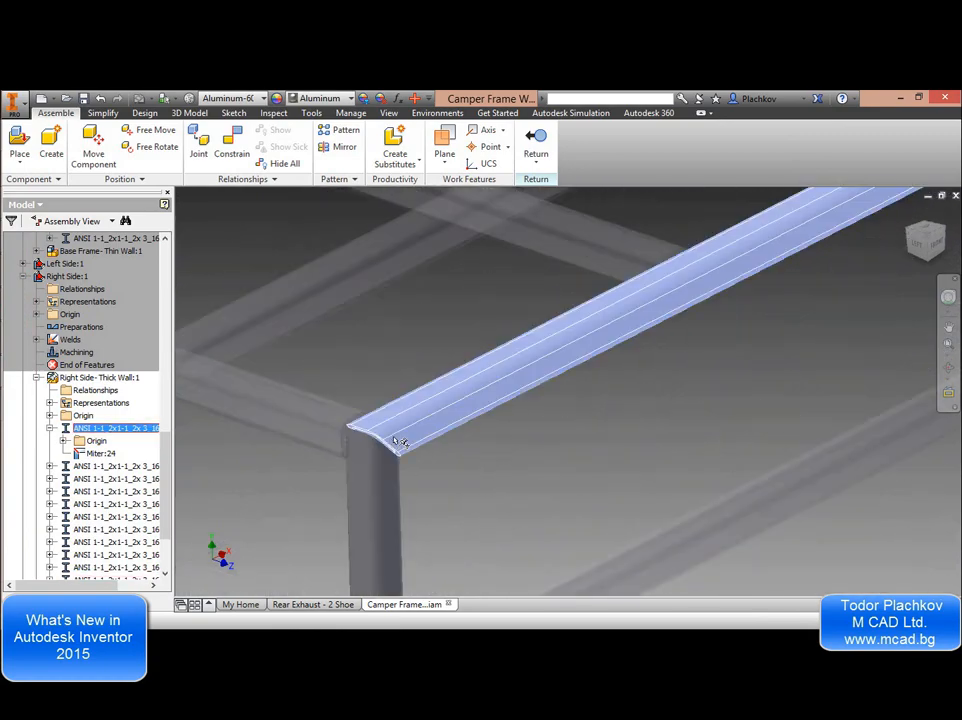
scroll(396, 456, "down", 3)
middle_click_drag(509, 425, 344, 527)
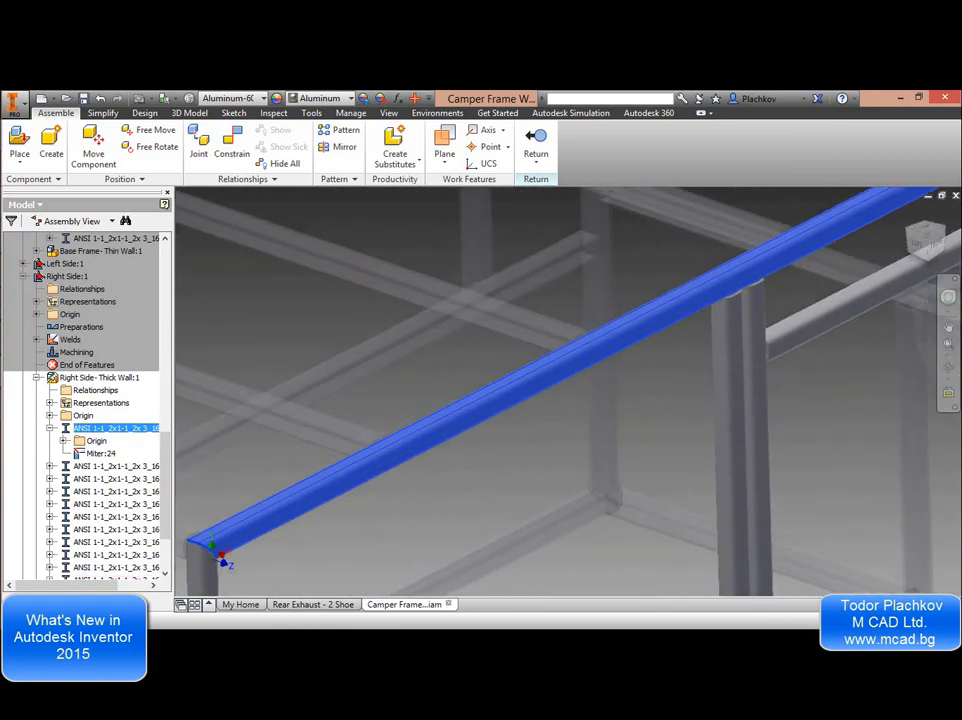
scroll(344, 527, "down", 3)
middle_click_drag(822, 314, 582, 525)
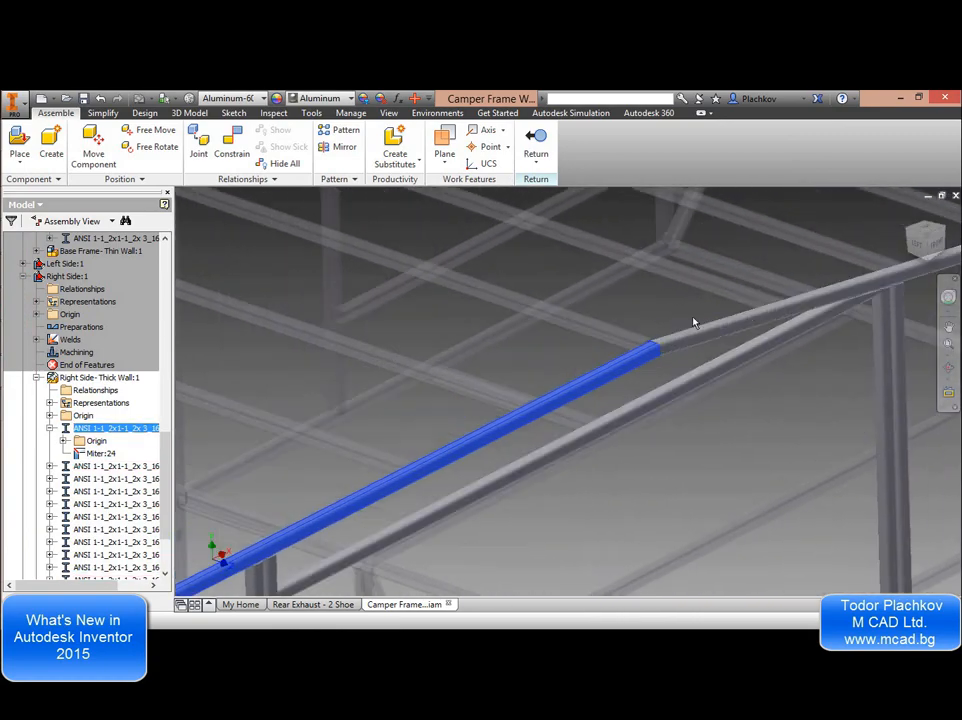
scroll(694, 319, "up", 4)
left_click(607, 291)
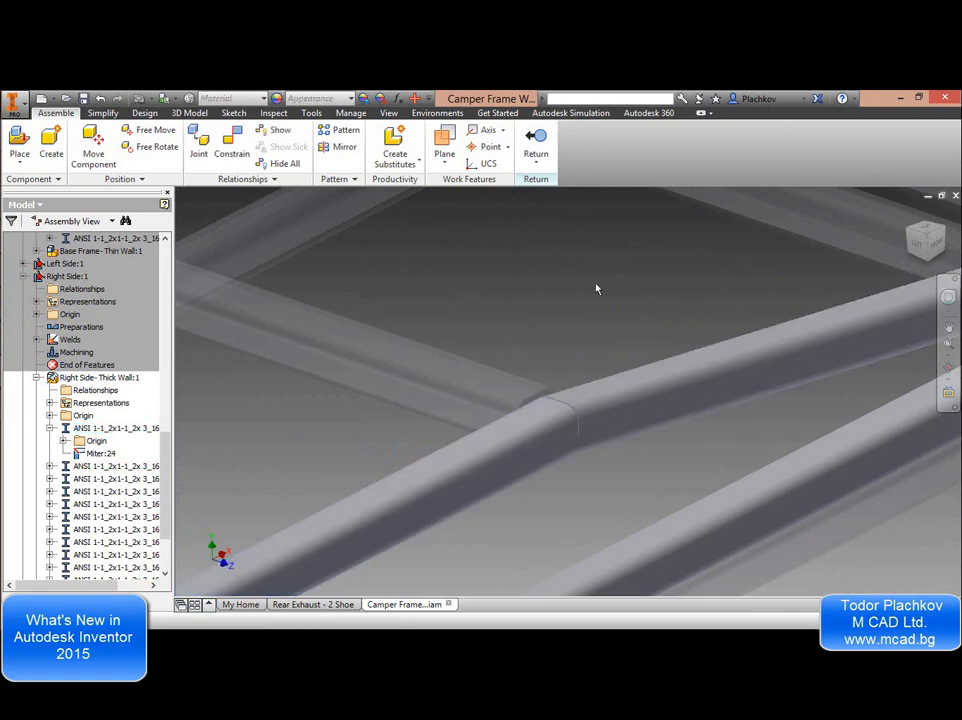
Start Reuse in сдф.iam with the round ISO 17.2x2 crossbar as the source member.
left_click(145, 113)
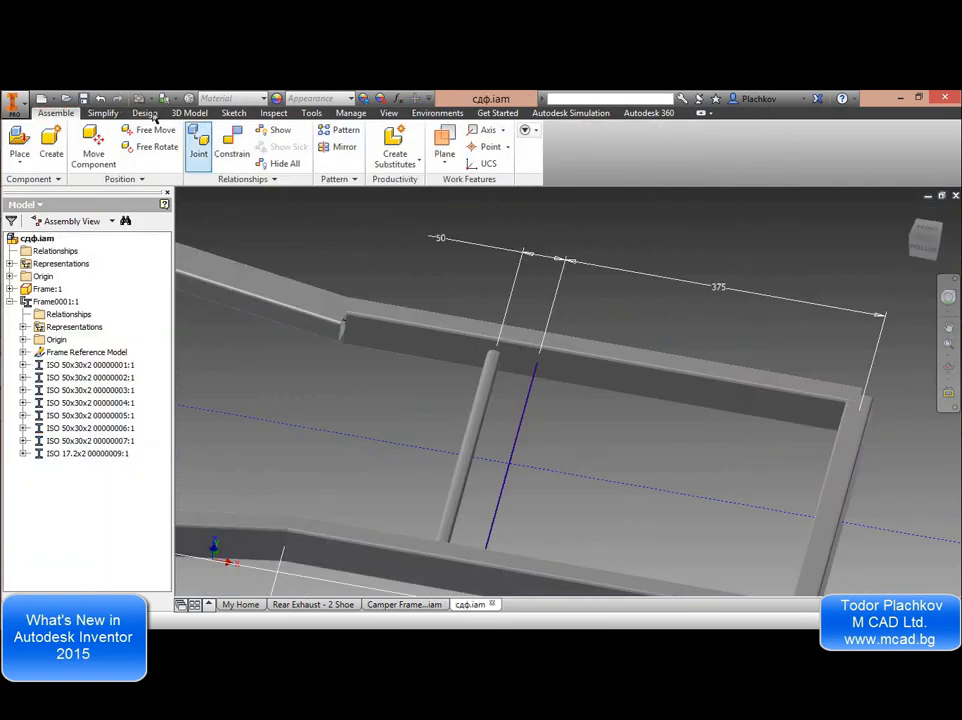
left_click(146, 114)
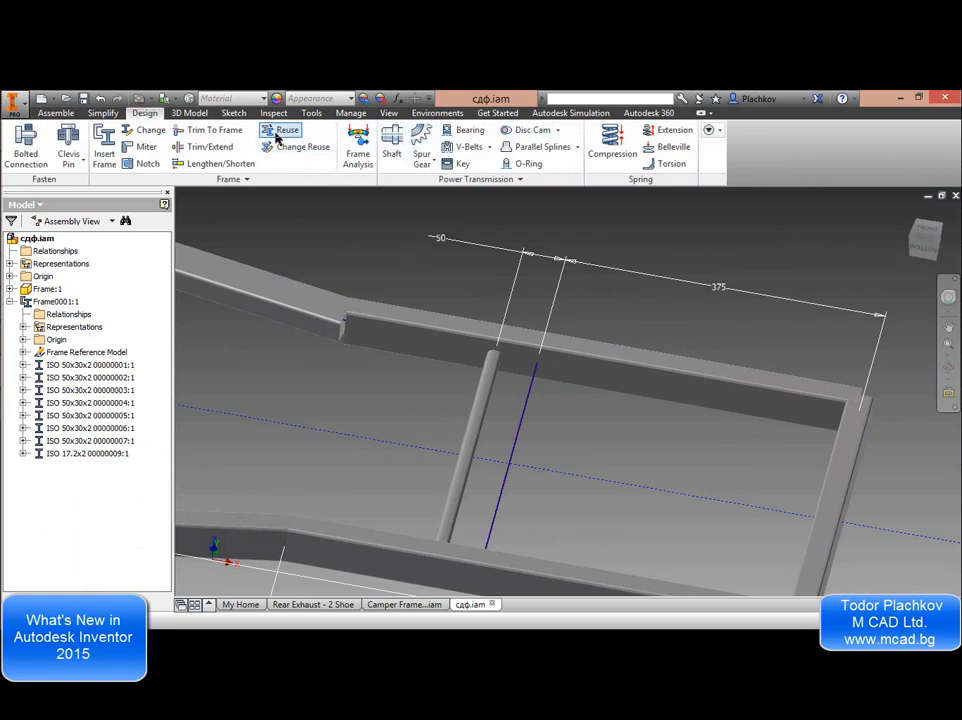
left_click(518, 450)
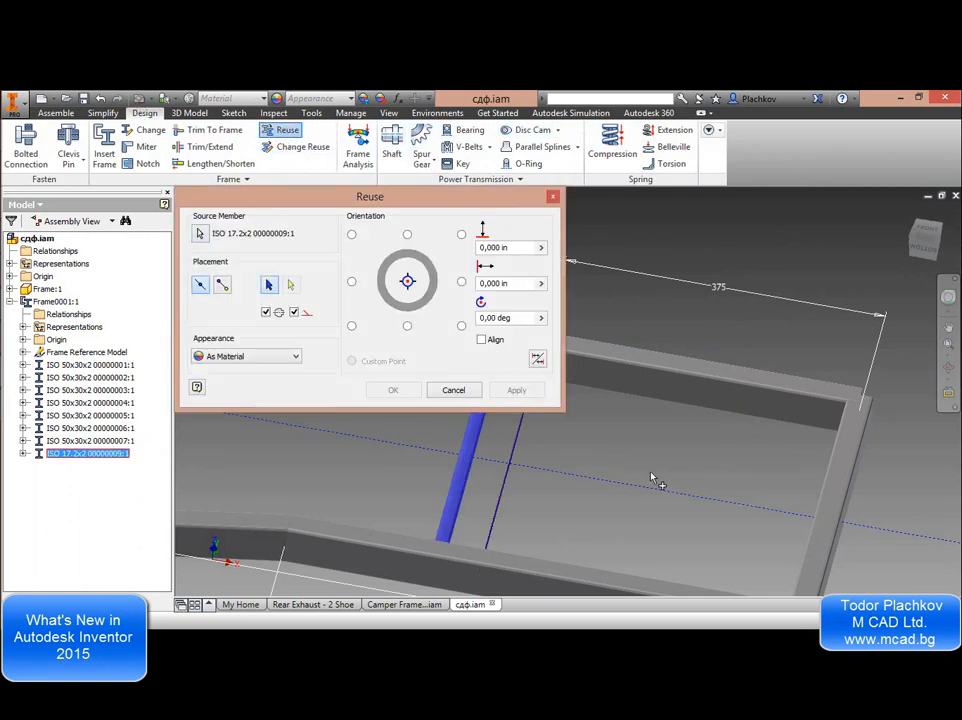
middle_click_drag(518, 450, 640, 450)
scroll(703, 393, "up", 2)
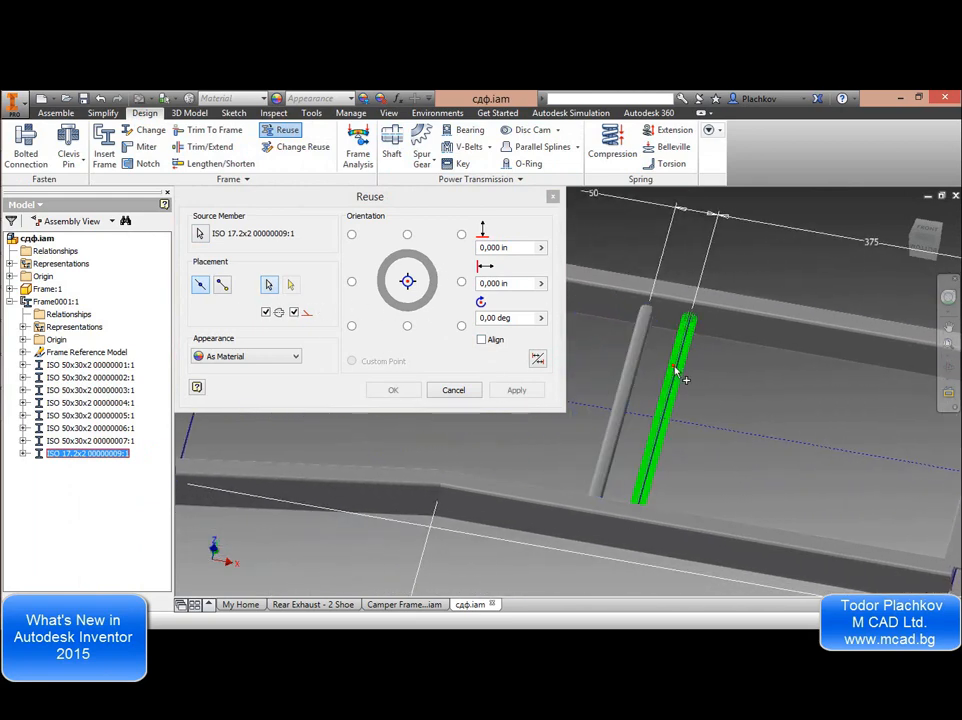
Place the reused crossbar on the parallel sketch line beside the original, confirm it and start Change Reuse.
left_click(676, 355)
scroll(693, 320, "up", 2)
scroll(660, 420, "down", 2)
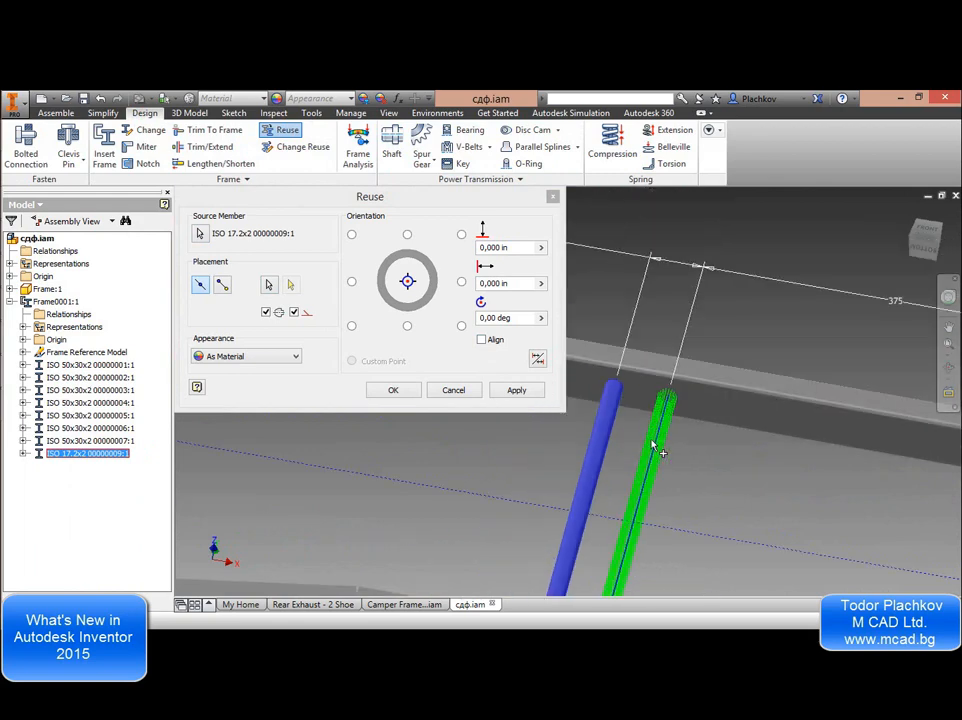
left_click(395, 391)
scroll(560, 415, "down", 4)
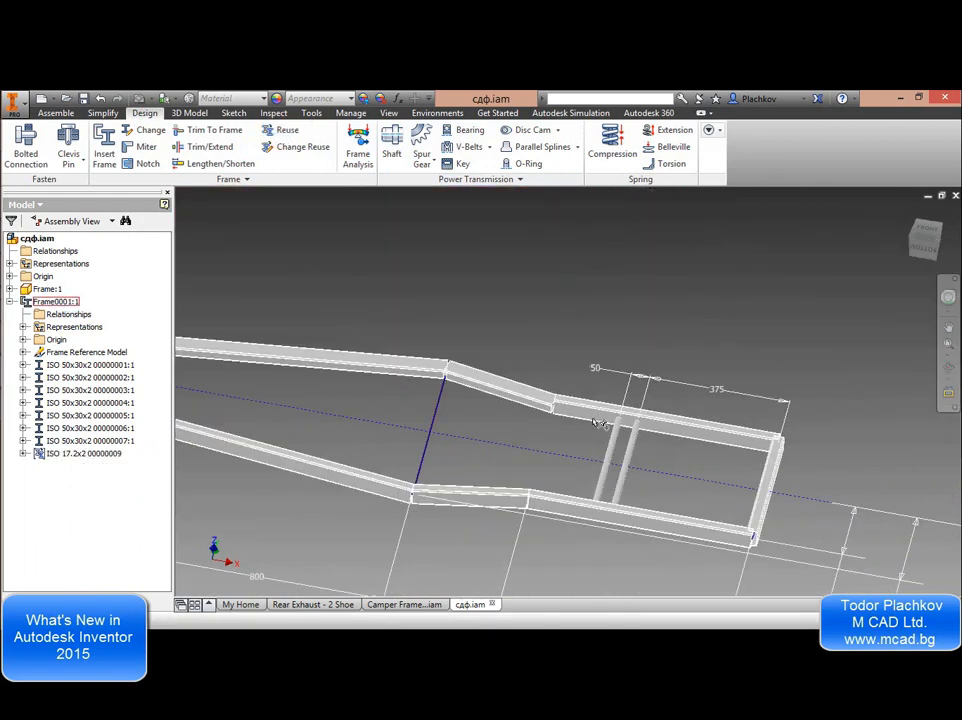
scroll(560, 400, "up", 3)
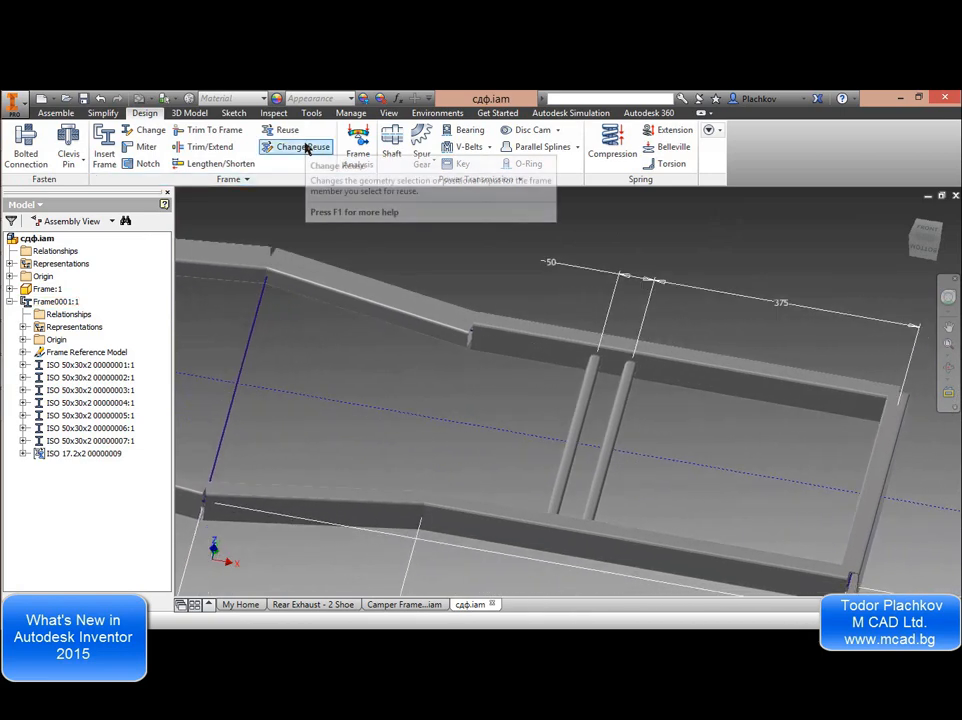
left_click(306, 148)
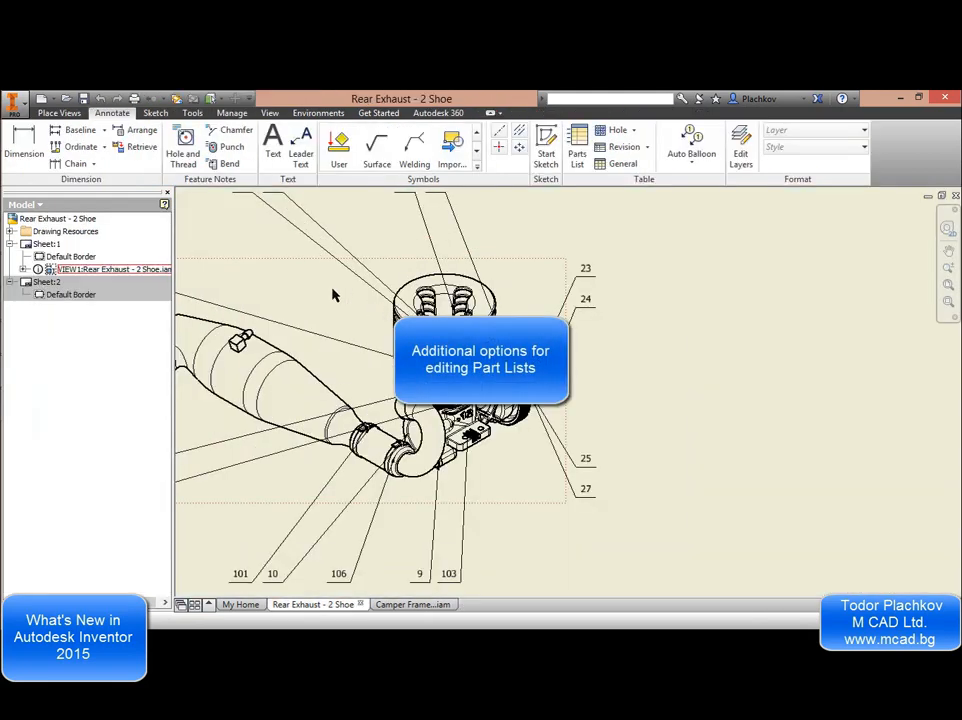
Inspect the settings of balloons 103 and 106 below the exhaust view and leave both unchanged.
middle_click_drag(335, 295, 455, 342)
scroll(455, 335, "down", 3)
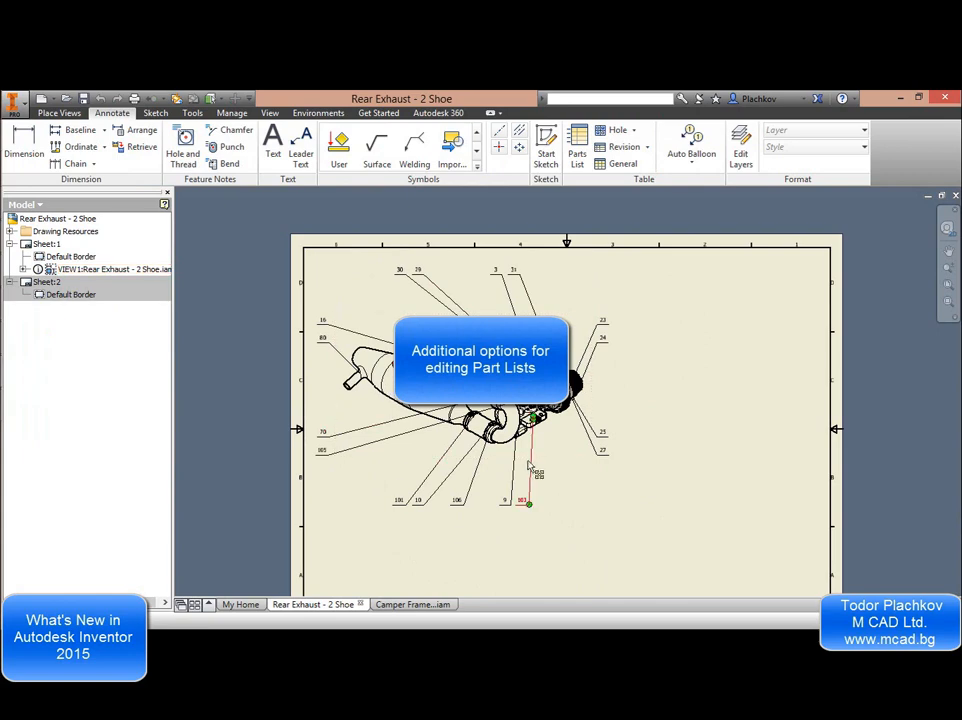
middle_click_drag(530, 467, 428, 424)
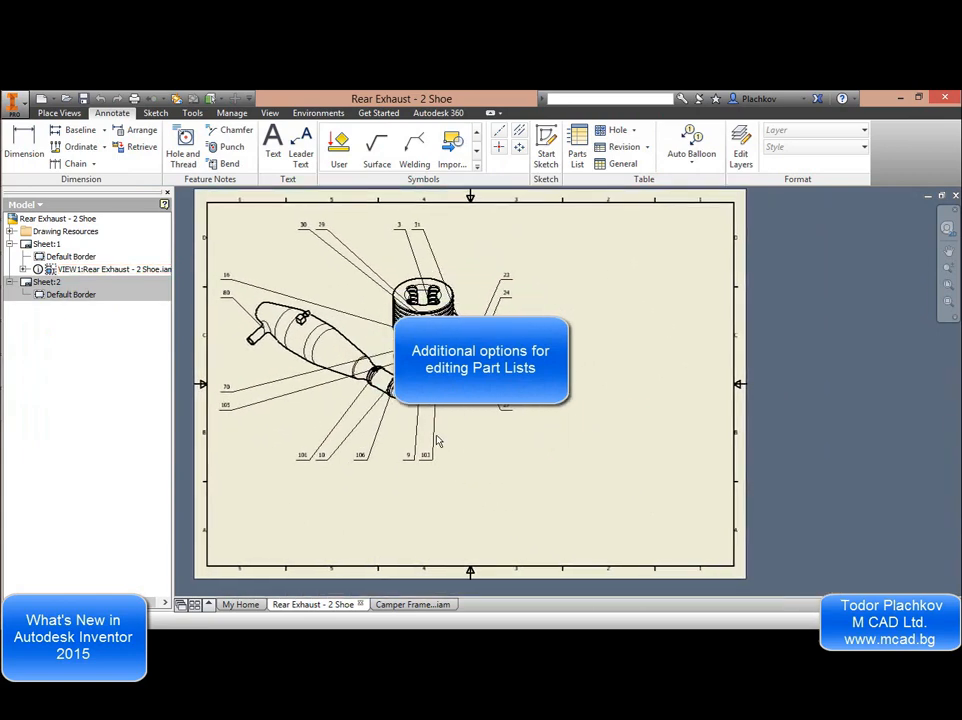
double_click(427, 454)
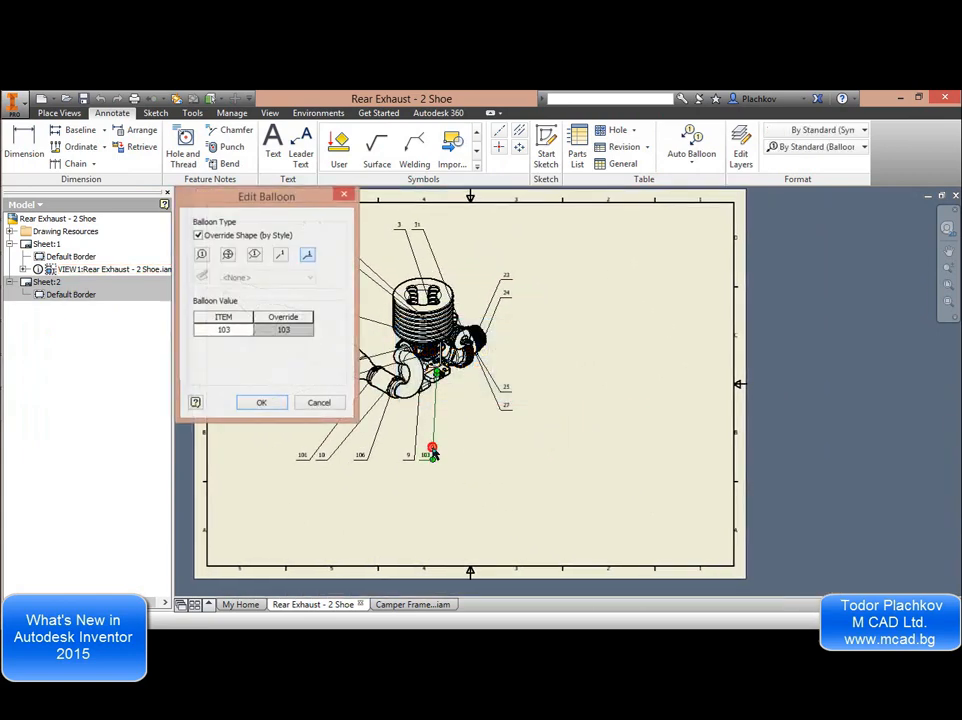
left_click(334, 405)
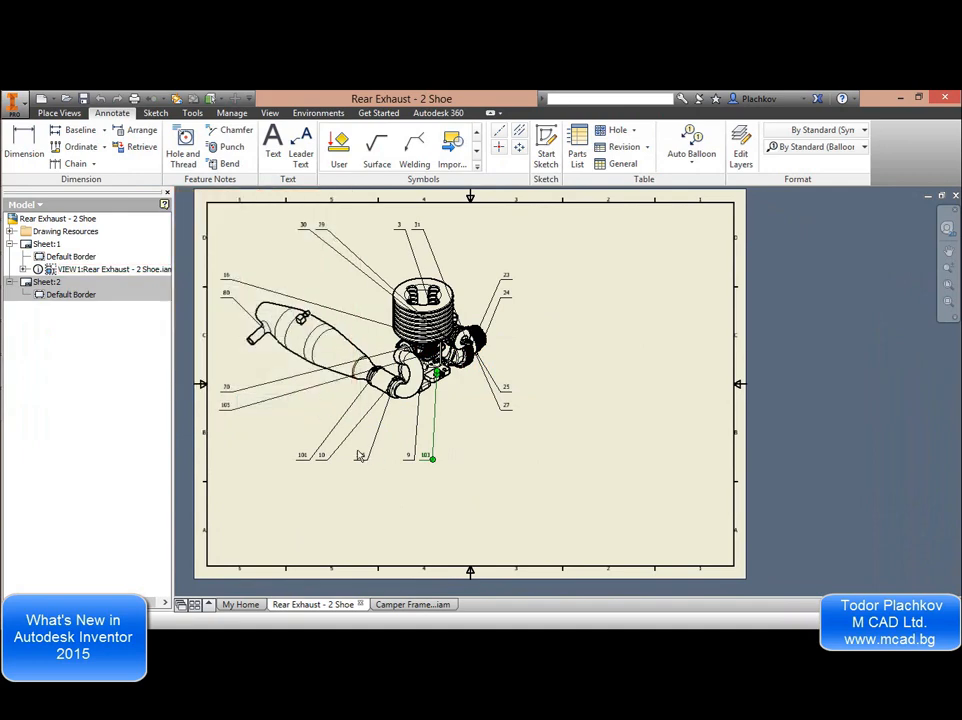
double_click(360, 460)
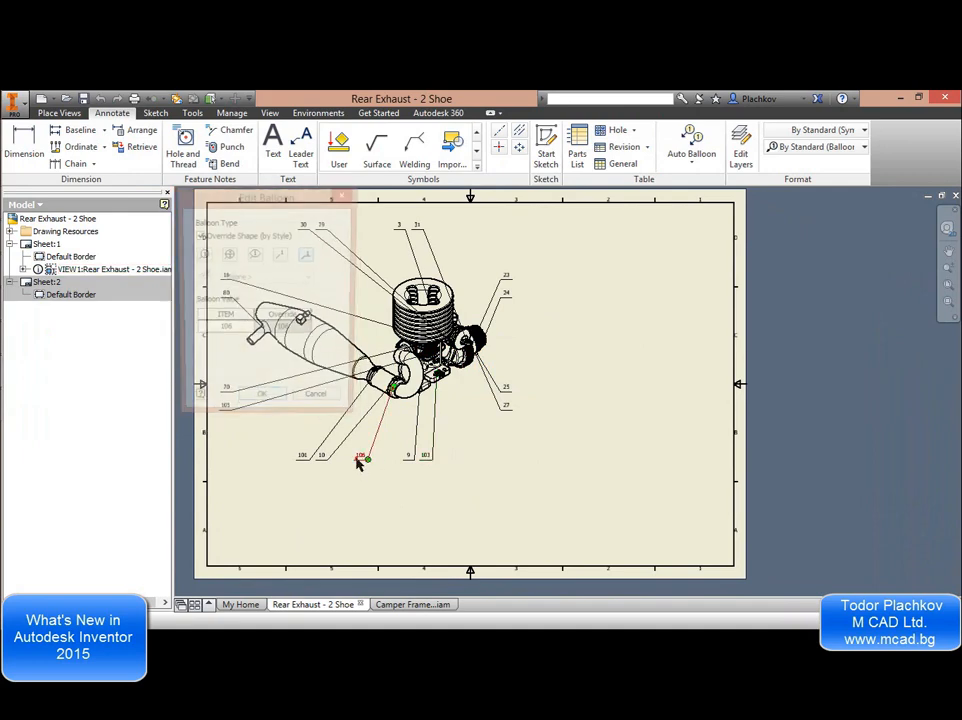
left_click(336, 400)
Reopen the settings of balloon 106 from its arrowhead on the exhaust pipe and review the available balloon shapes.
scroll(355, 380, "up", 5)
scroll(395, 377, "up", 5)
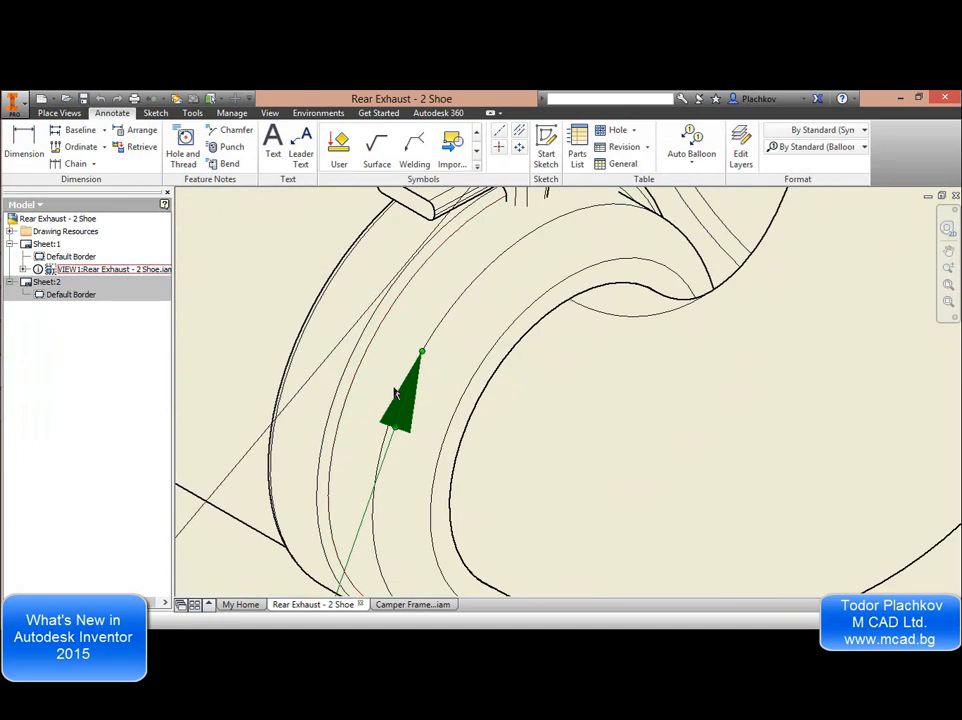
double_click(409, 404)
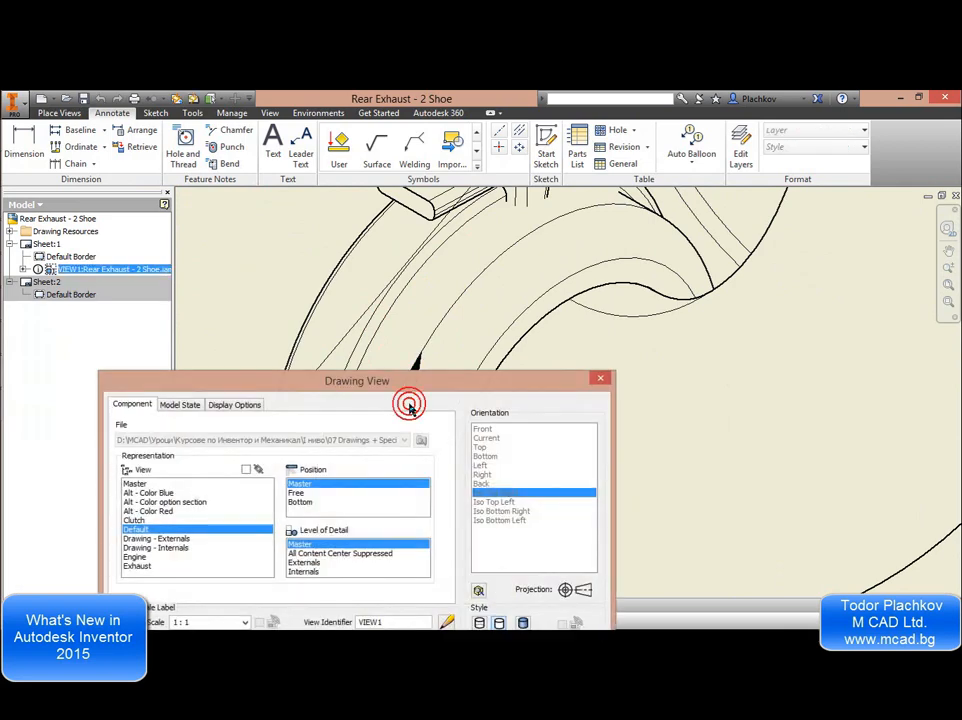
key("Escape")
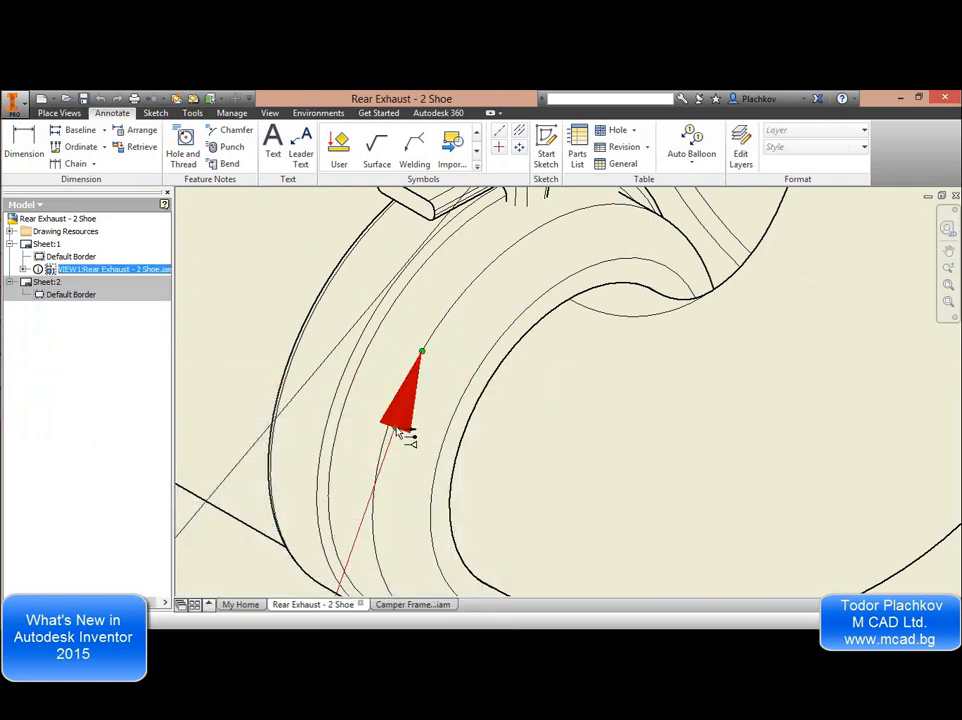
double_click(400, 430)
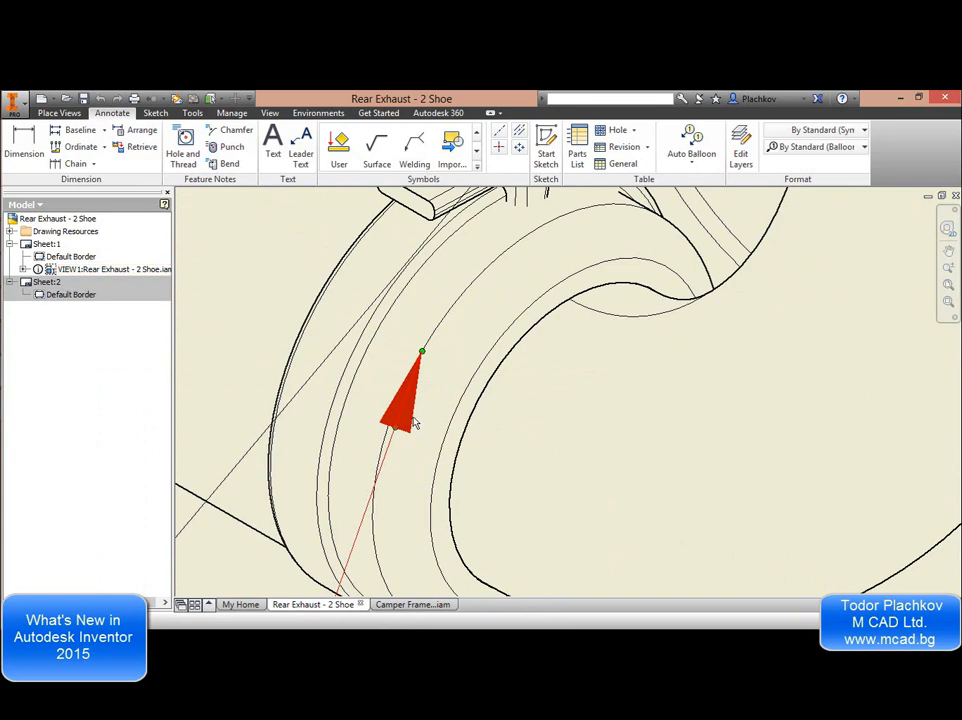
double_click(414, 423)
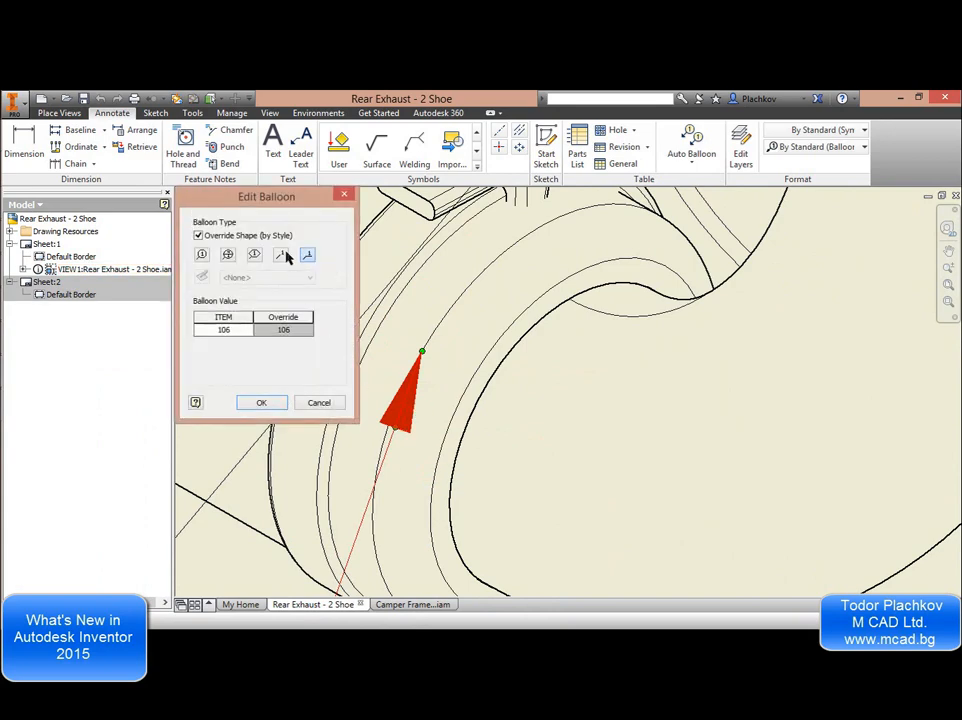
key("Escape")
Place a structured, first-level parts list of Engine MKII.iam in the upper-right corner of the sheet border.
scroll(444, 406, "down", 10)
middle_click_drag(612, 459, 536, 445)
scroll(577, 456, "down", 3)
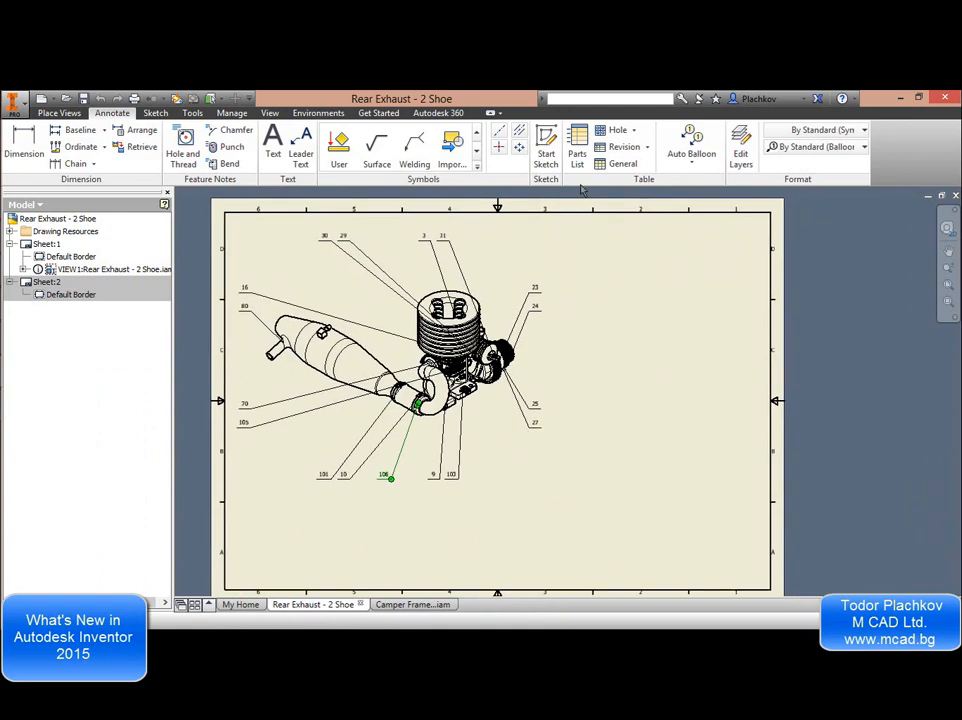
left_click(577, 148)
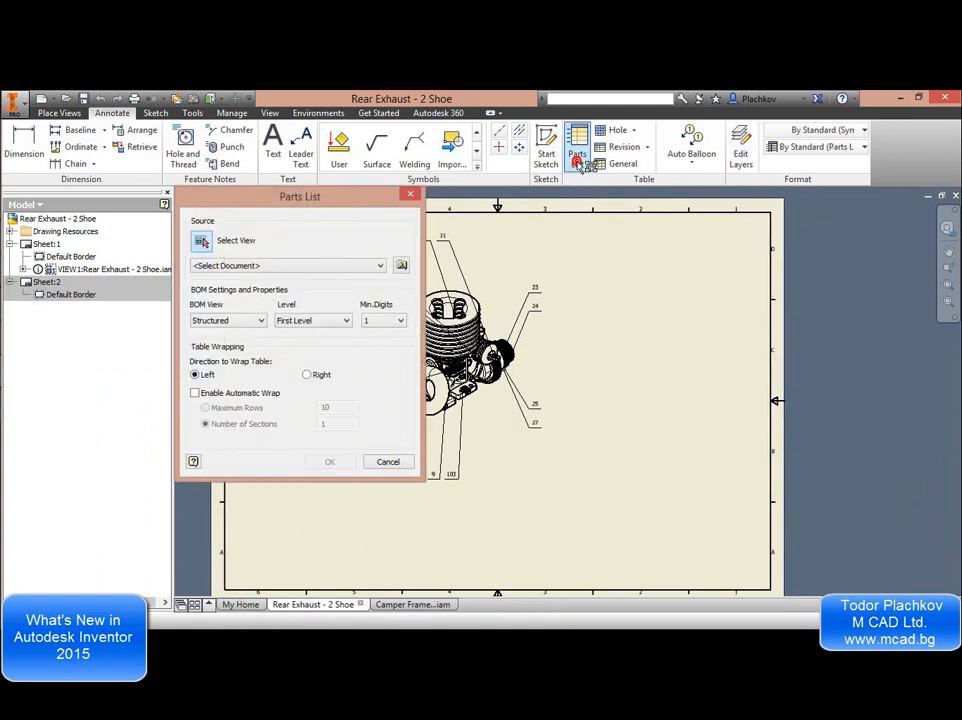
left_click(367, 268)
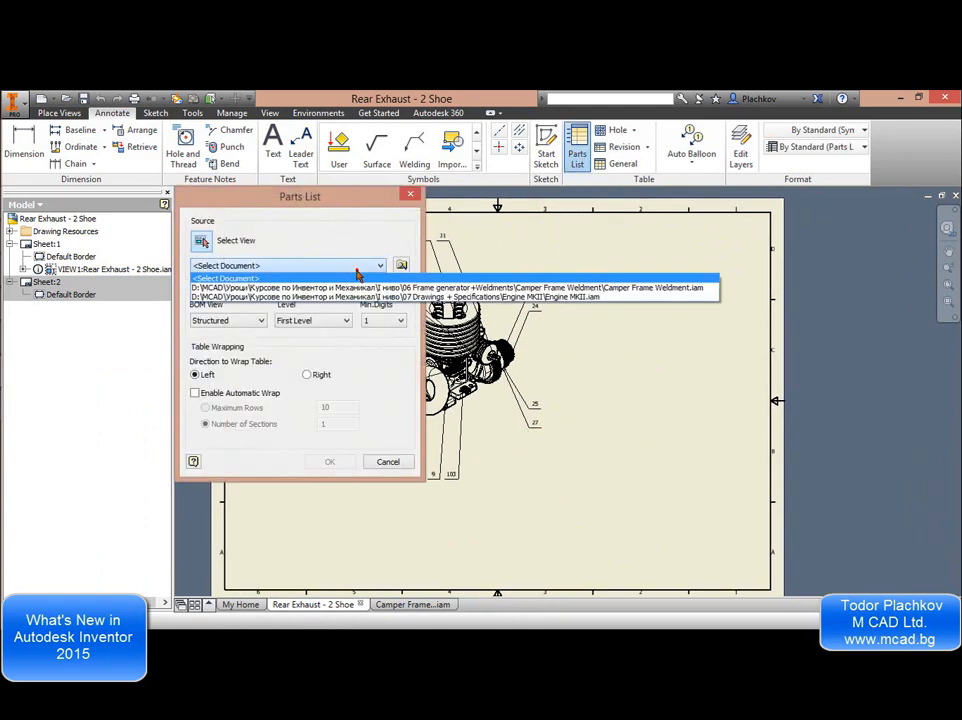
left_click(348, 296)
left_click(331, 462)
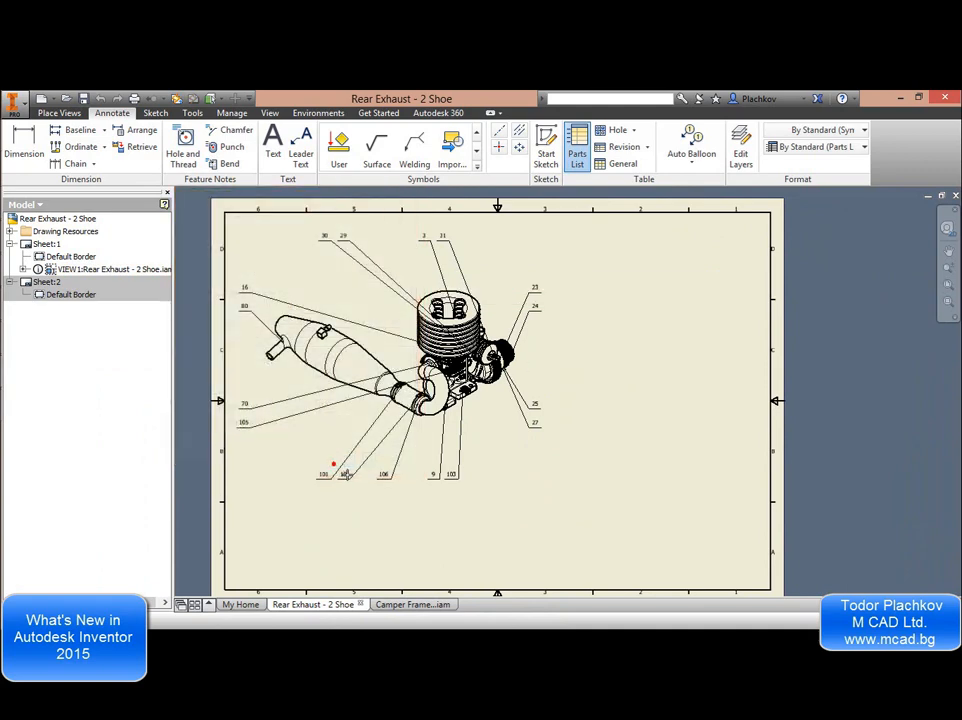
left_click(777, 220)
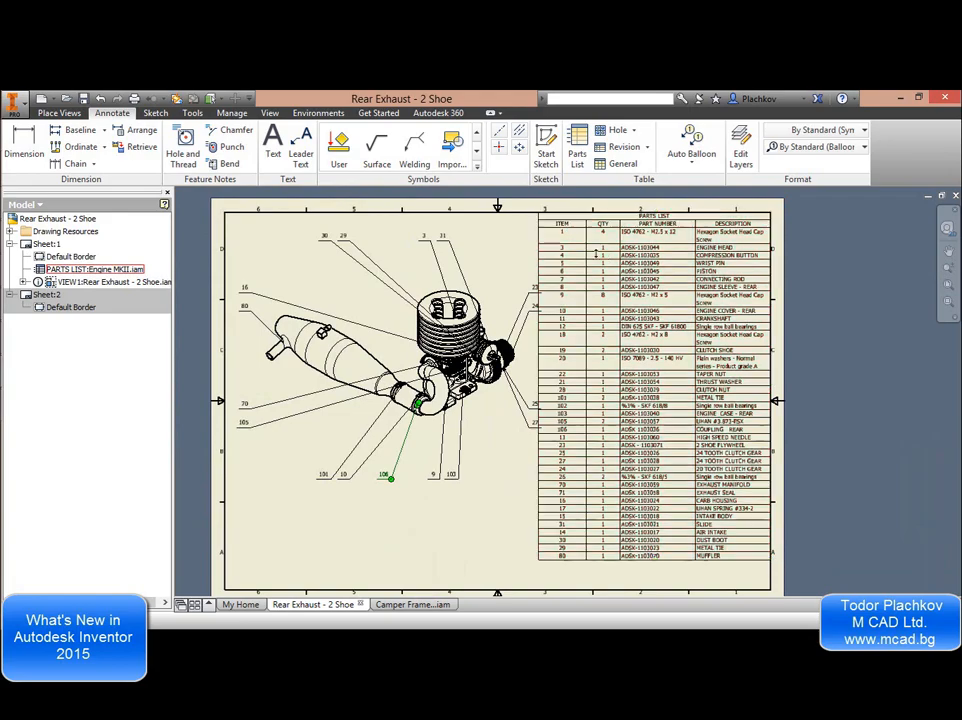
Review the item number order in the placed parts list and open the list for editing.
scroll(575, 447, "up", 8)
scroll(606, 326, "down", 2)
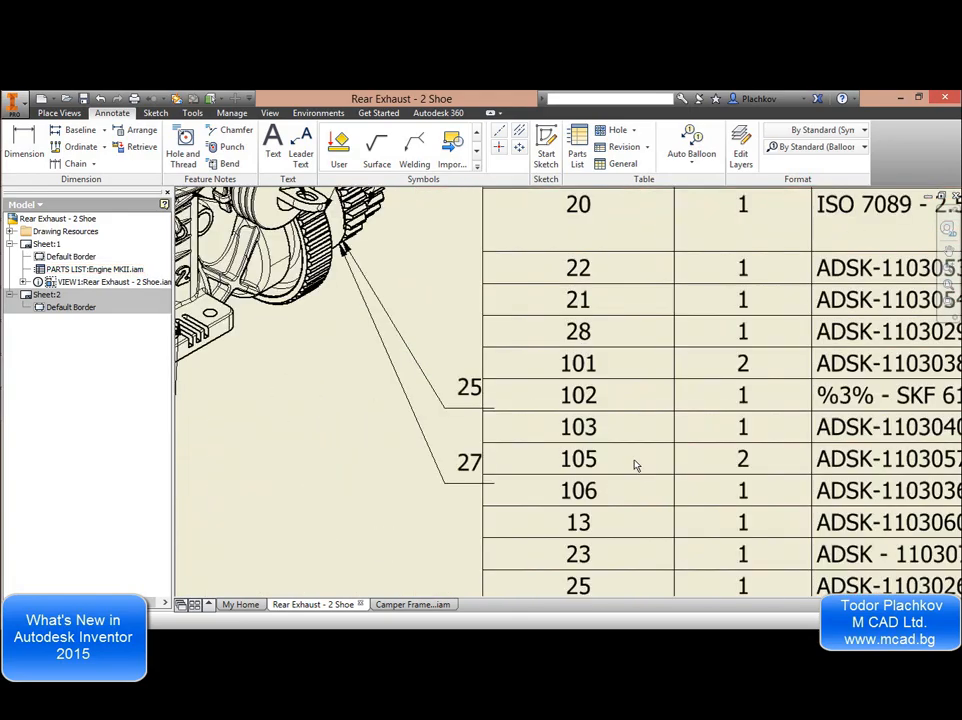
scroll(638, 464, "up", 1)
middle_click_drag(638, 464, 549, 392)
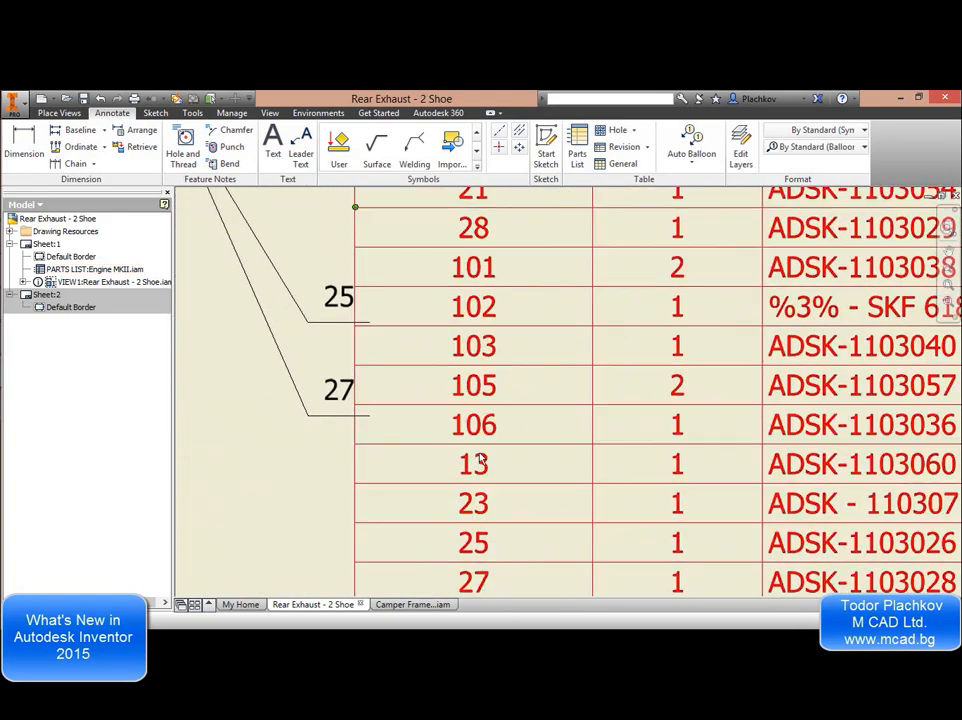
scroll(518, 300, "down", 5)
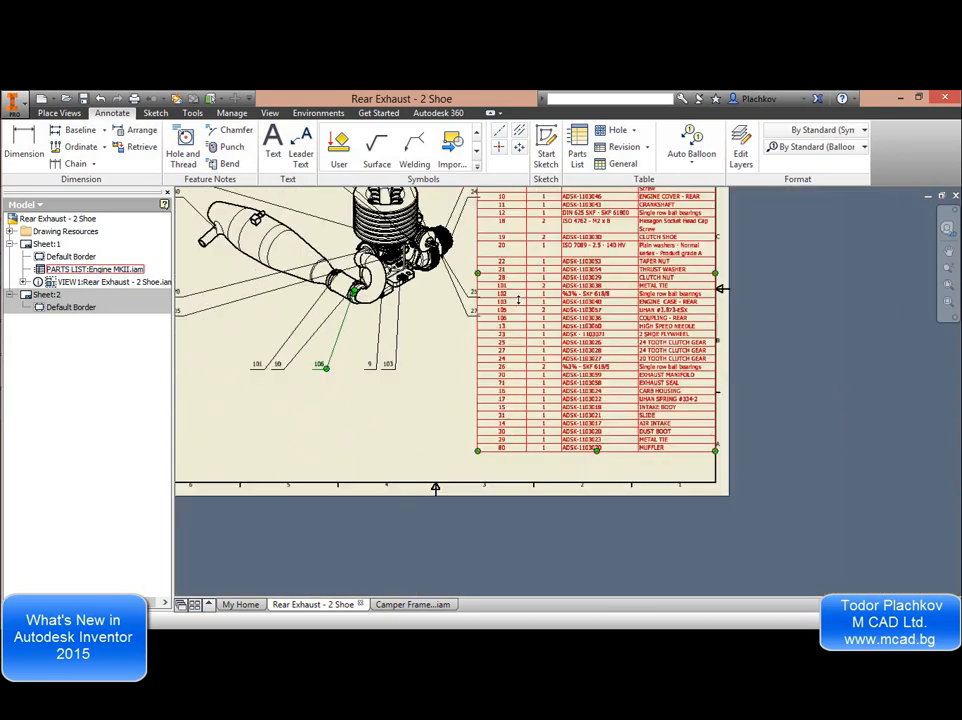
double_click(585, 320)
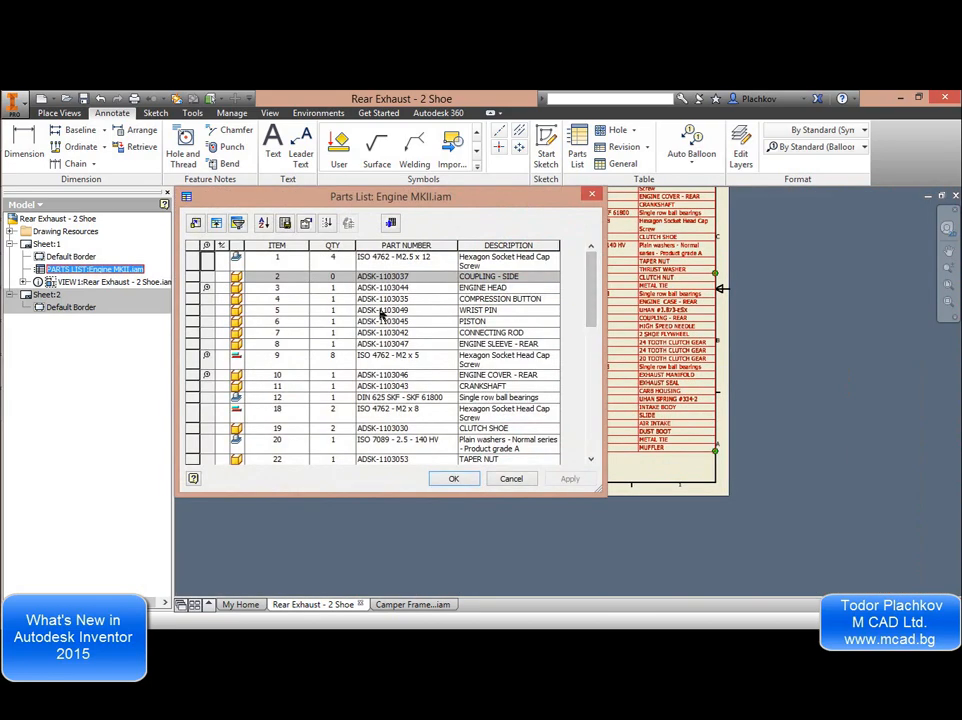
scroll(337, 322, "down", 8)
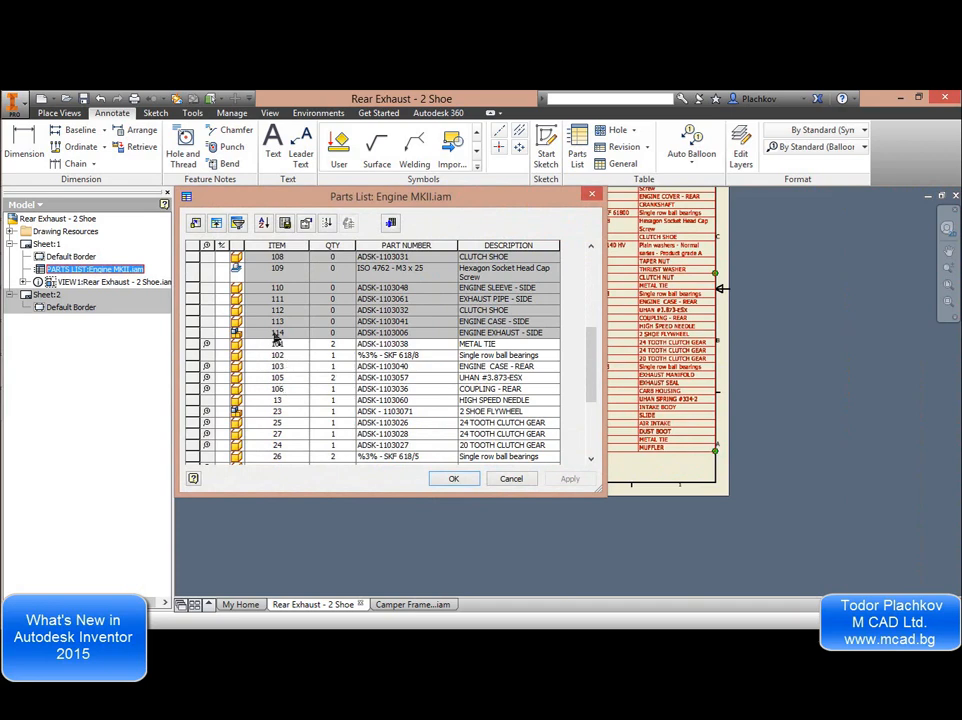
Sort the parts list by ITEM in ascending order without a secondary sort key and review the reordered rows.
left_click(264, 225)
left_click(258, 235)
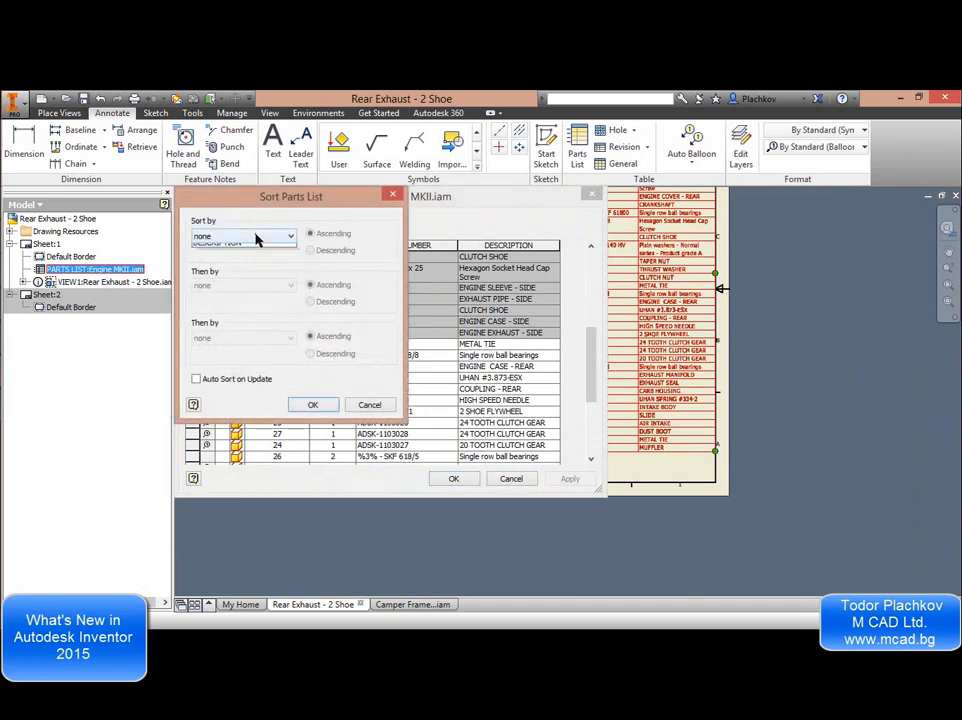
left_click(254, 257)
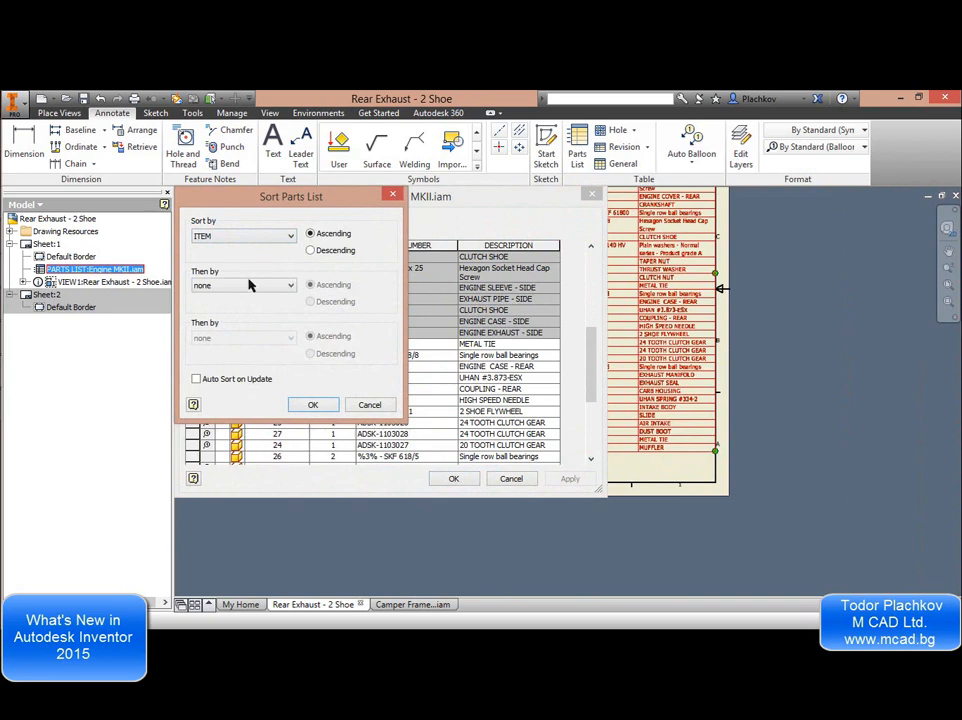
left_click(250, 286)
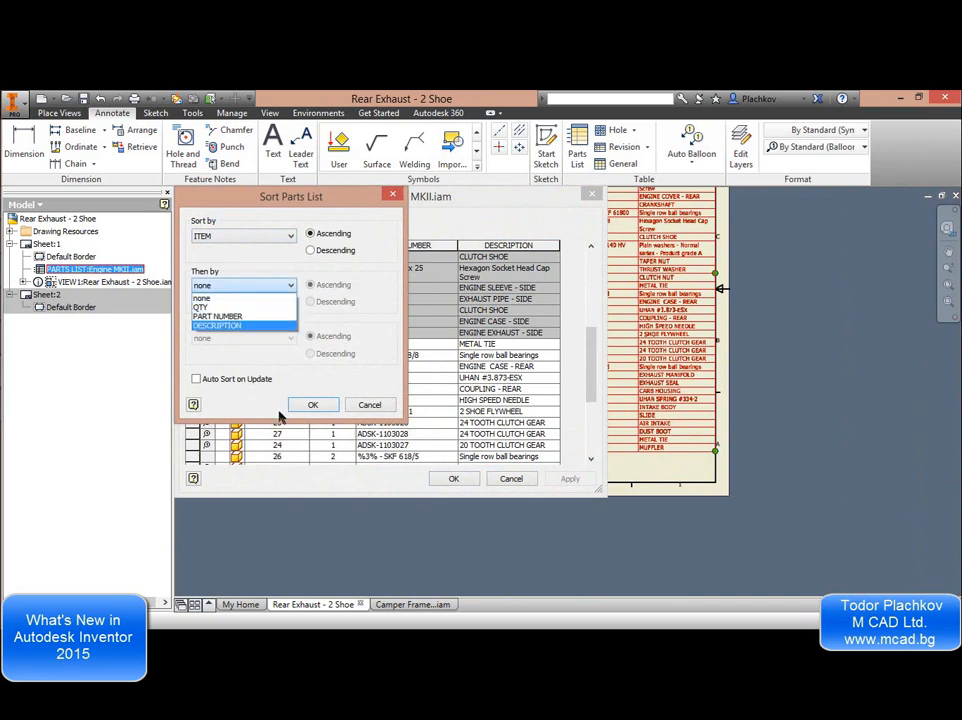
left_click(320, 409)
left_click(318, 406)
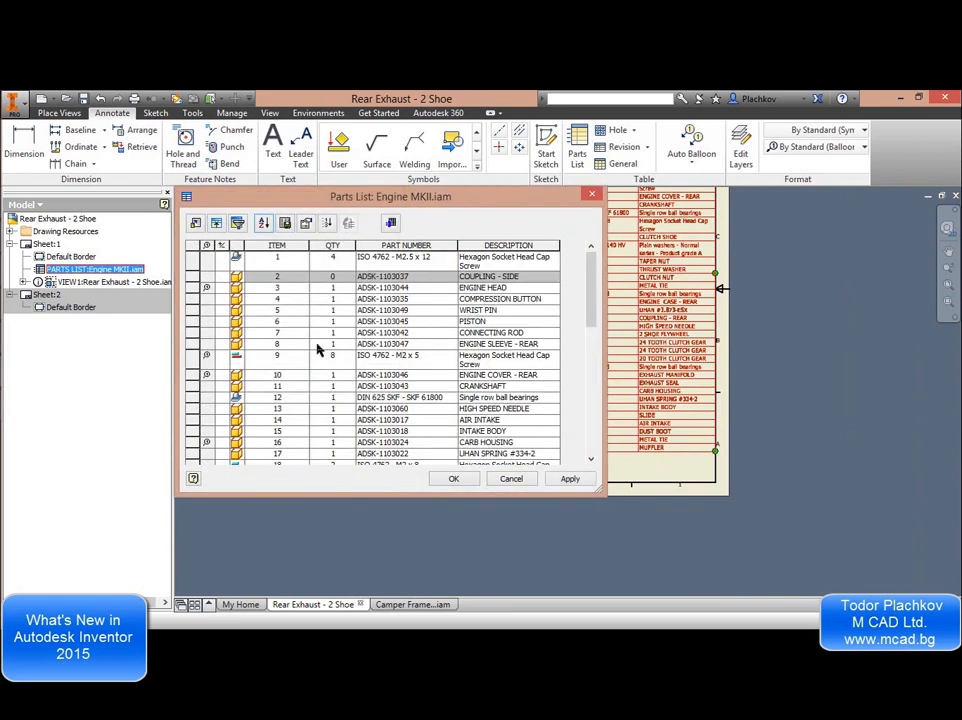
scroll(317, 345, "down", 12)
scroll(313, 344, "up", 9)
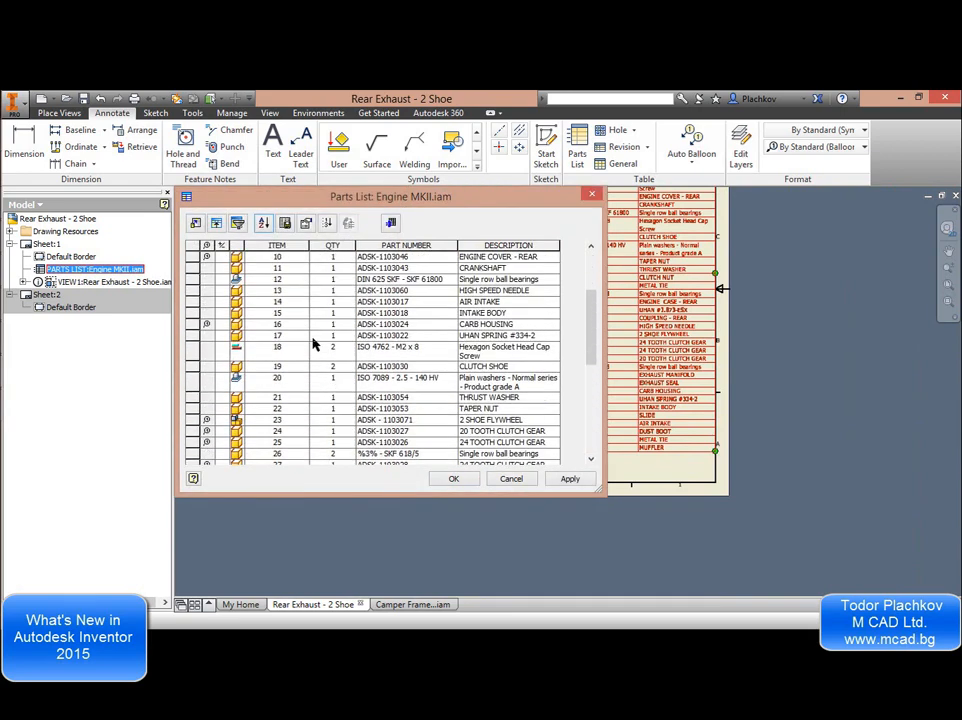
Check the Auto Sort on Update option, keep the ascending ITEM sort and apply the sorted parts list to the sheet.
left_click(263, 226)
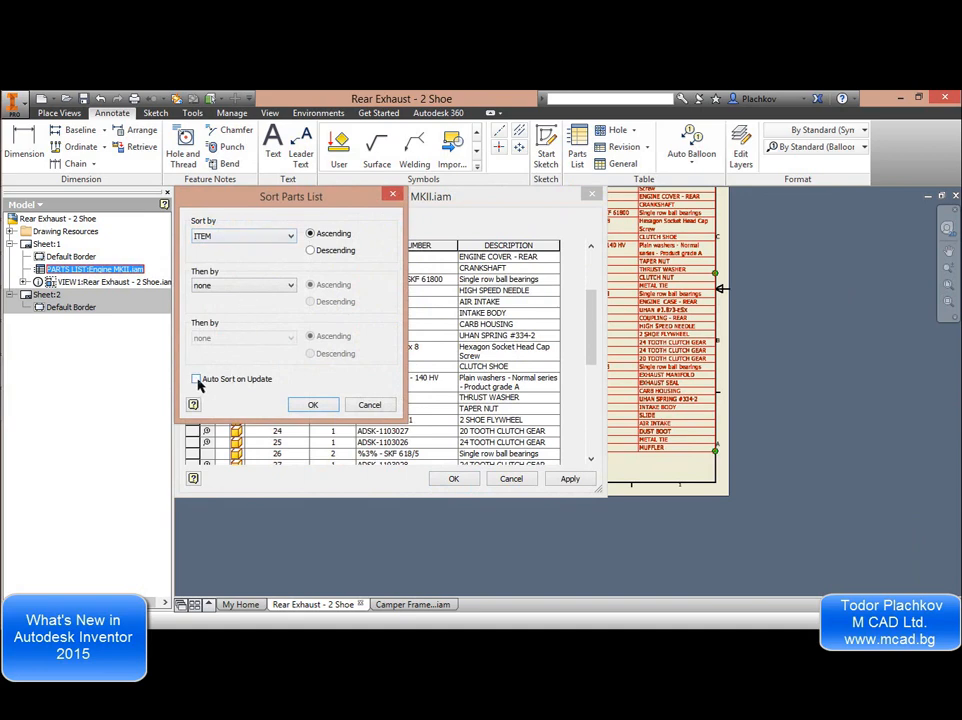
left_click(324, 408)
scroll(410, 425, "down", 8)
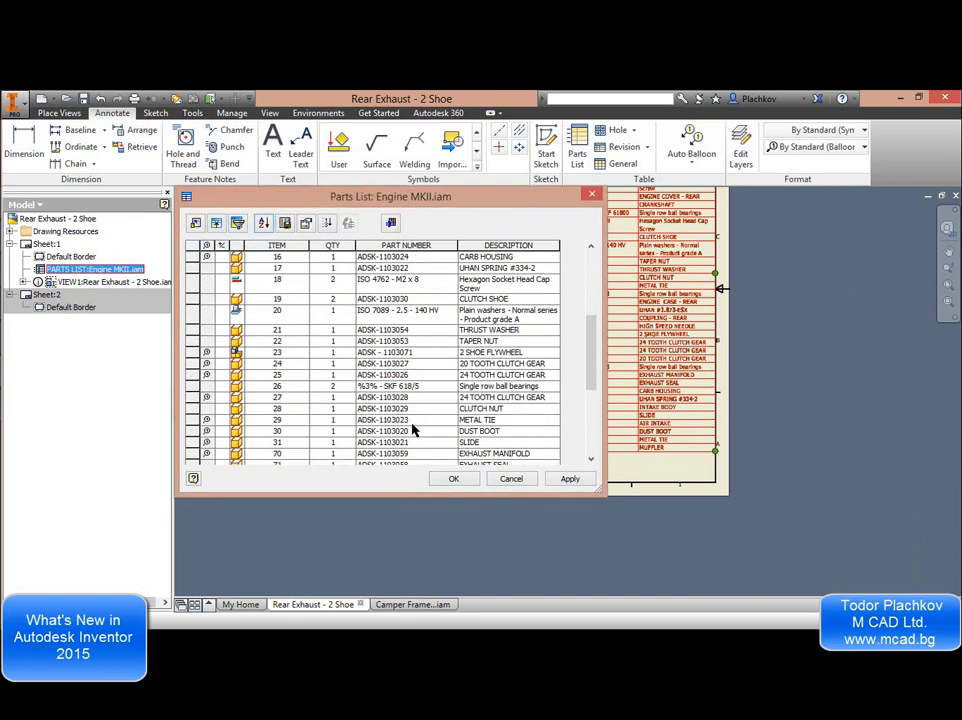
left_click(450, 478)
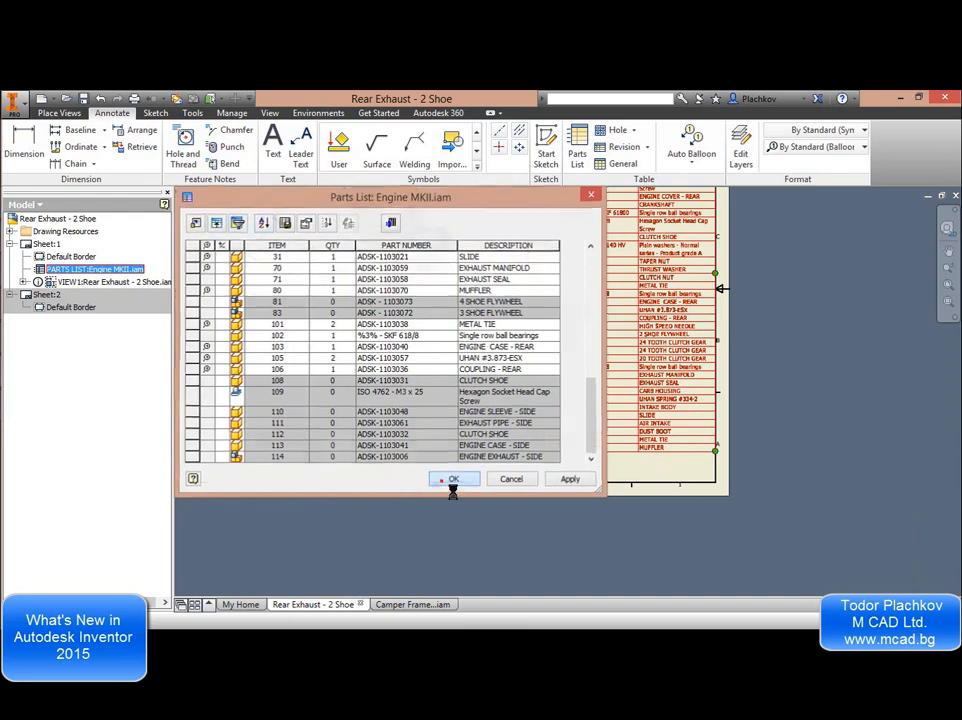
Reopen the parts list for editing and set the item number of the %3% - SKF 618/5 bearing to 200.
scroll(522, 460, "down", 5)
scroll(522, 463, "down", 4)
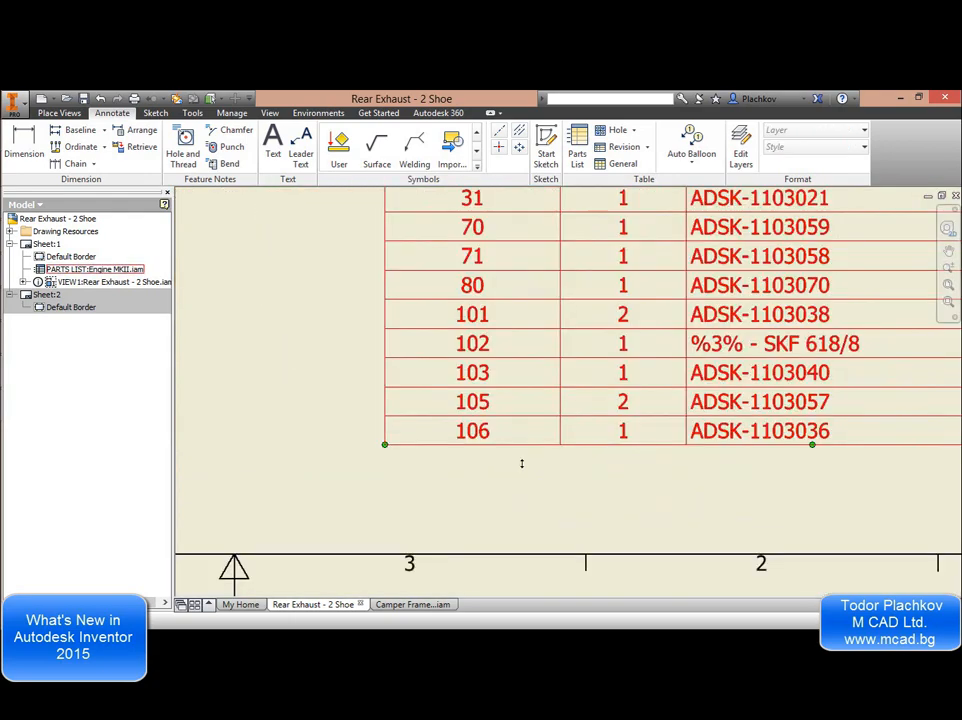
double_click(492, 442)
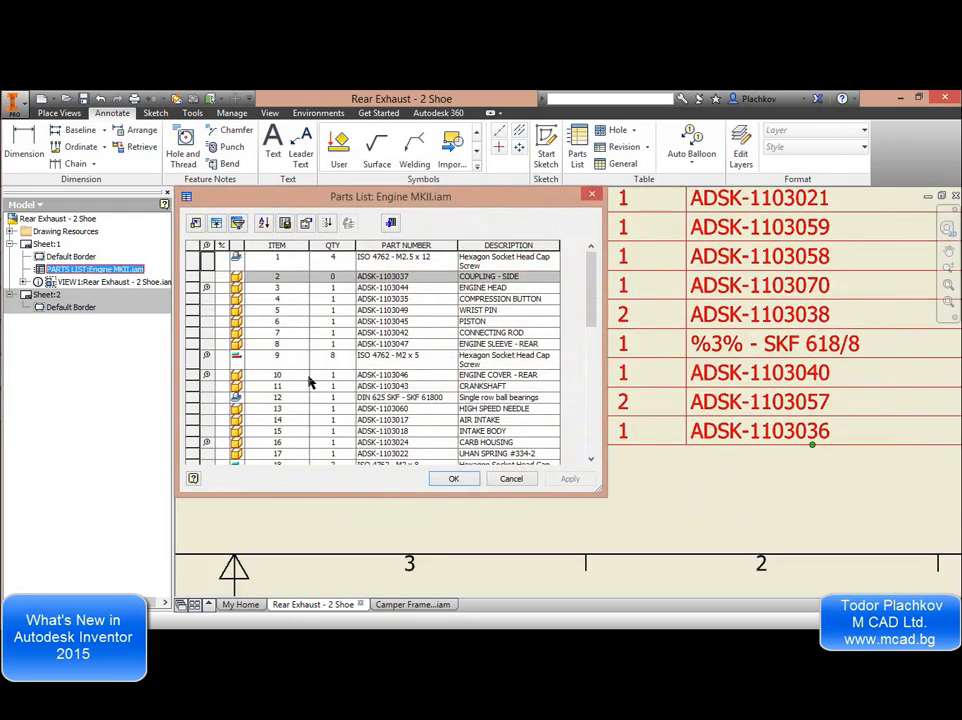
scroll(308, 381, "down", 10)
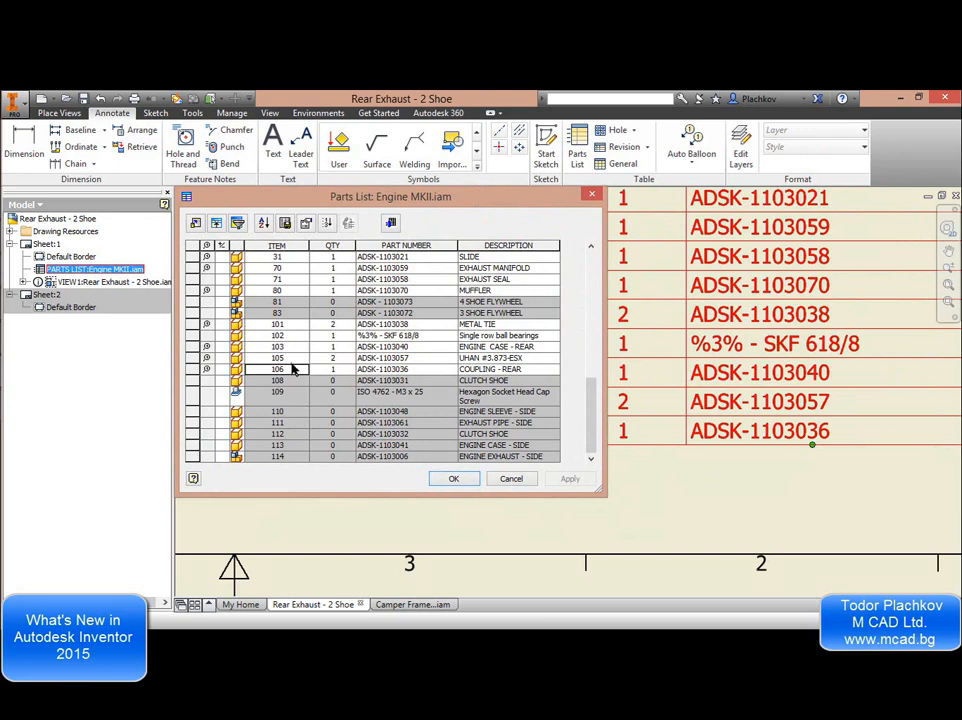
scroll(292, 366, "up", 4)
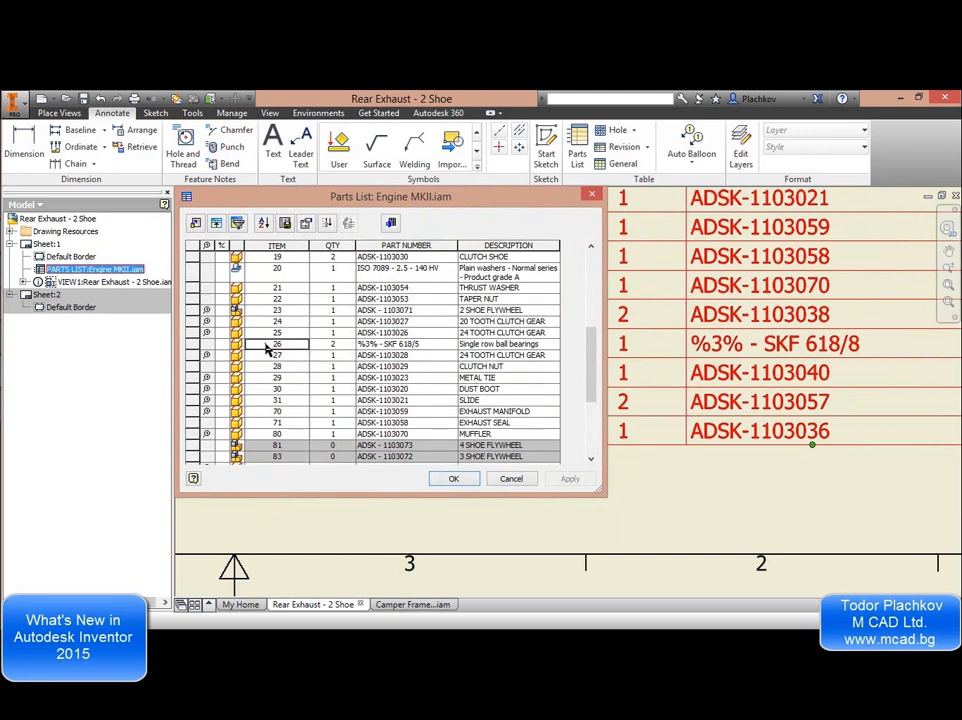
double_click(261, 348)
type("200")
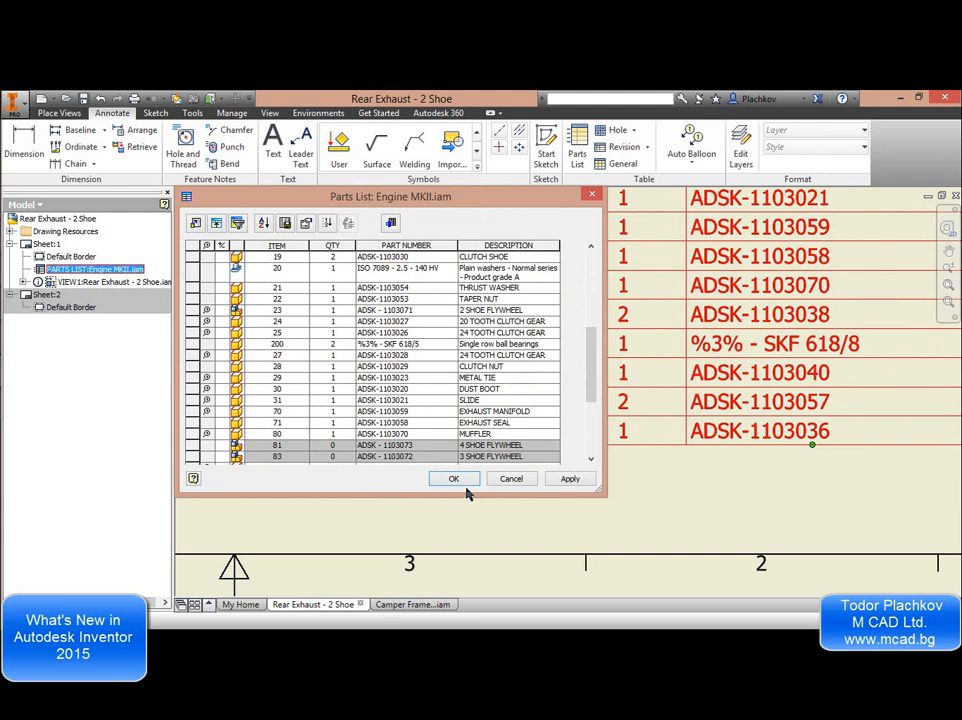
Set the item number of the ADSK-1103023 METAL TIE to 210 and apply the parts list edits to the sheet.
left_click(306, 385)
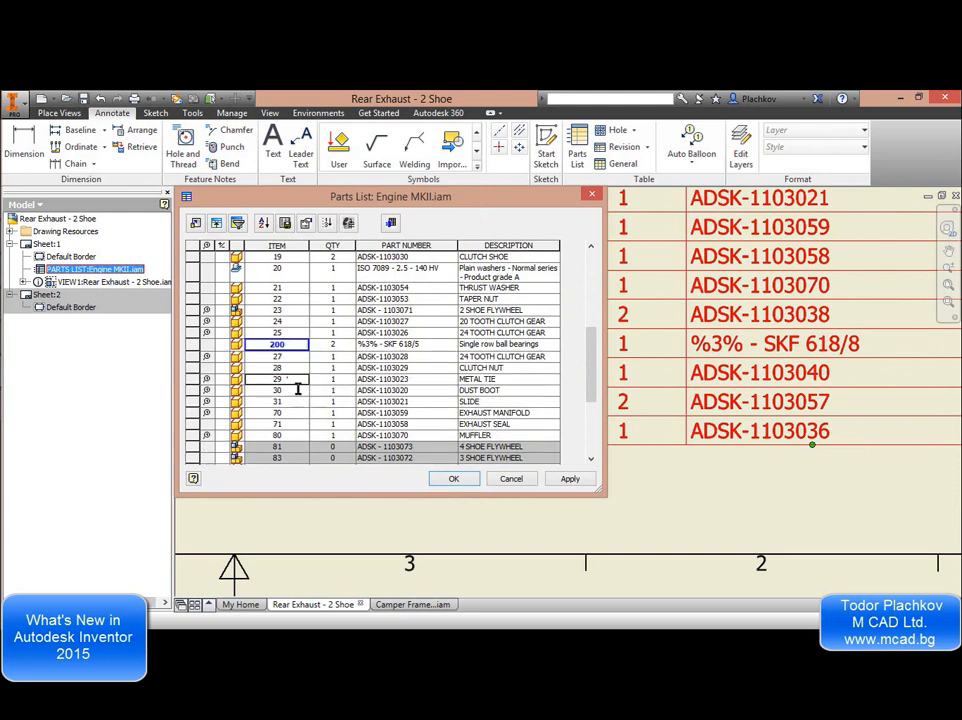
double_click(297, 387)
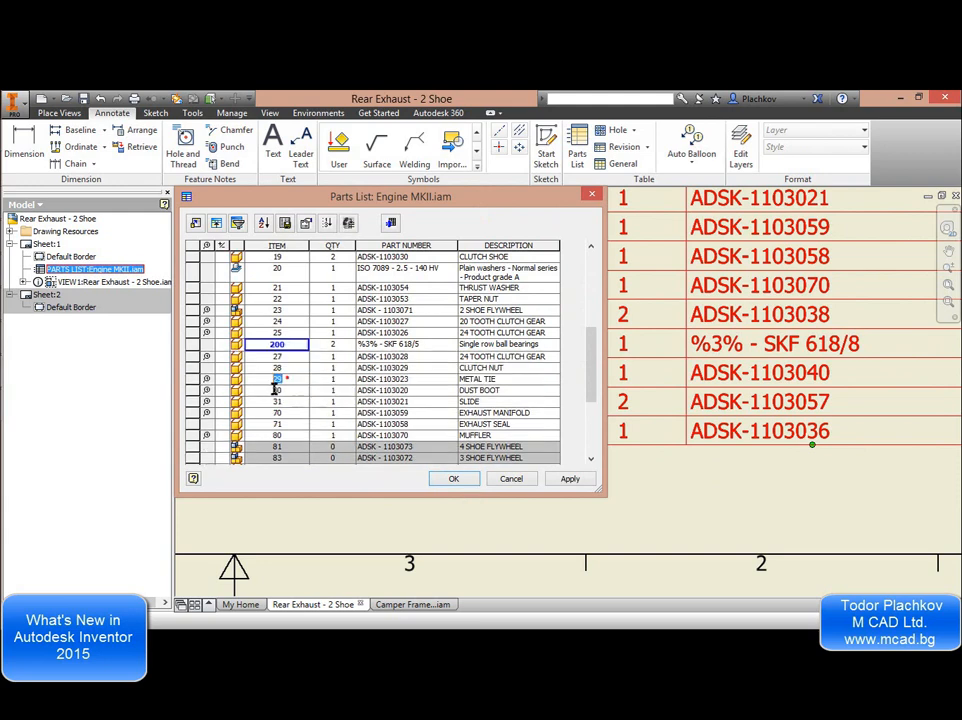
left_click(571, 485)
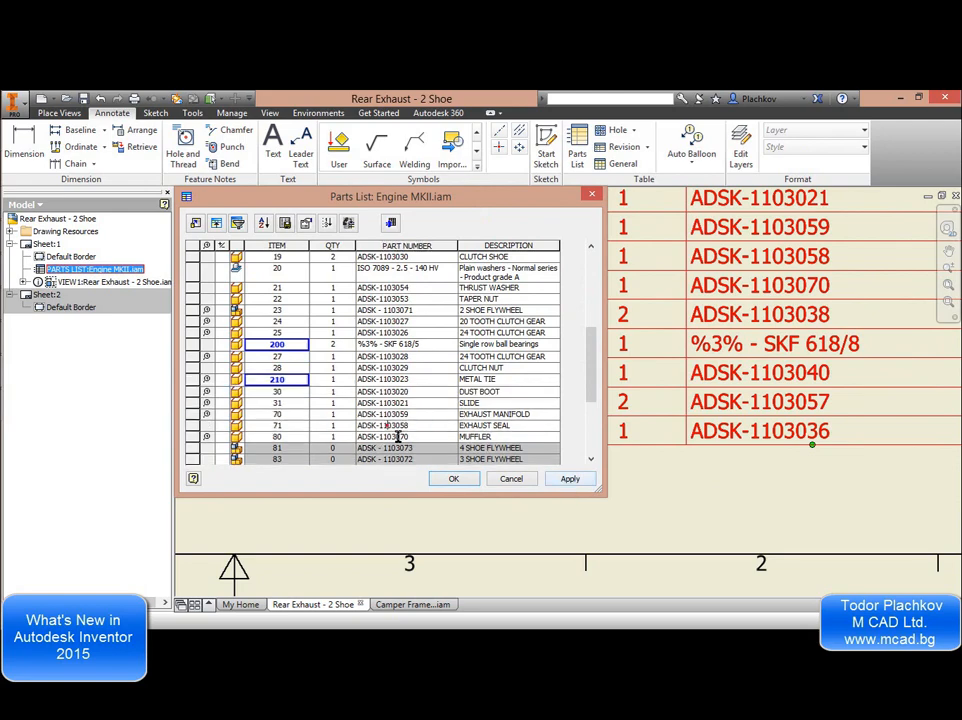
left_click(446, 479)
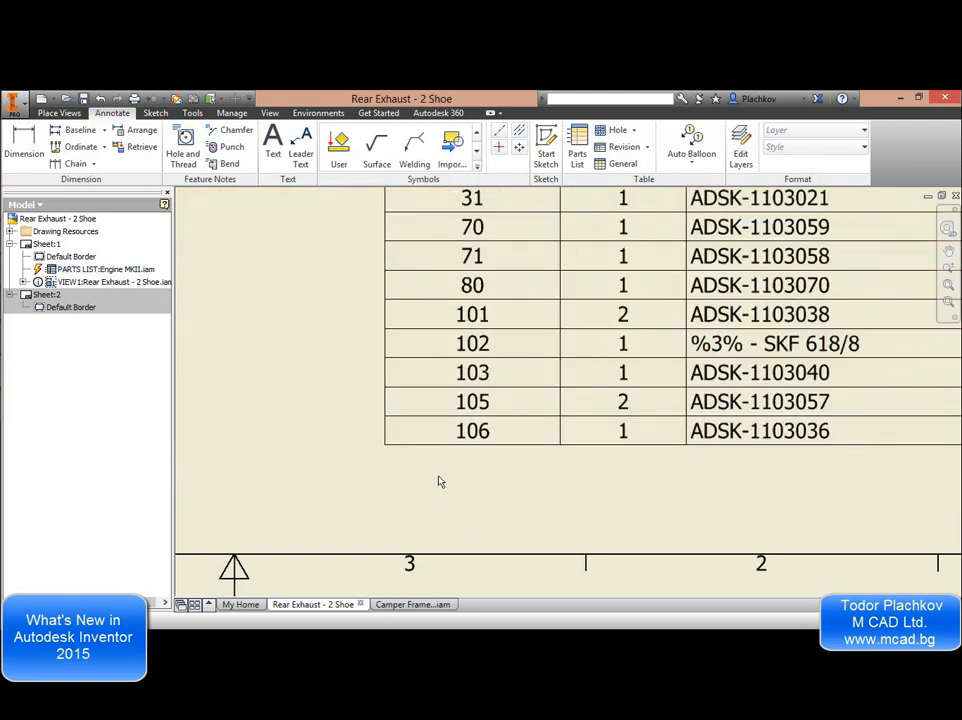
Reopen the parts list, turn on Auto Sort on Update with the ascending ITEM sort, and apply the re-sorted list to the sheet.
scroll(510, 382, "down", 5)
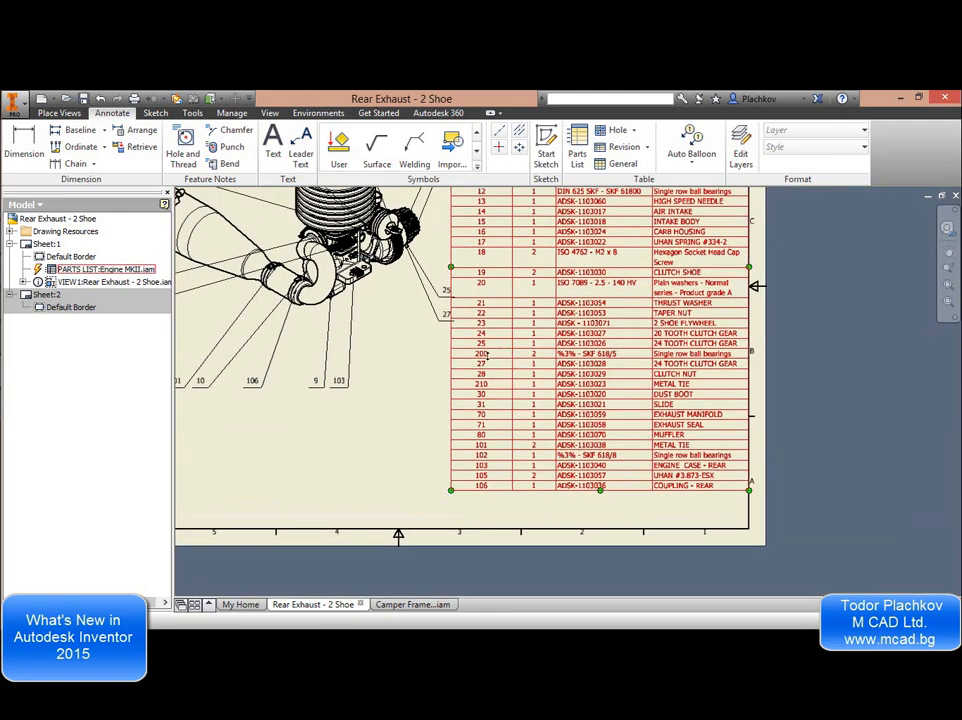
double_click(489, 379)
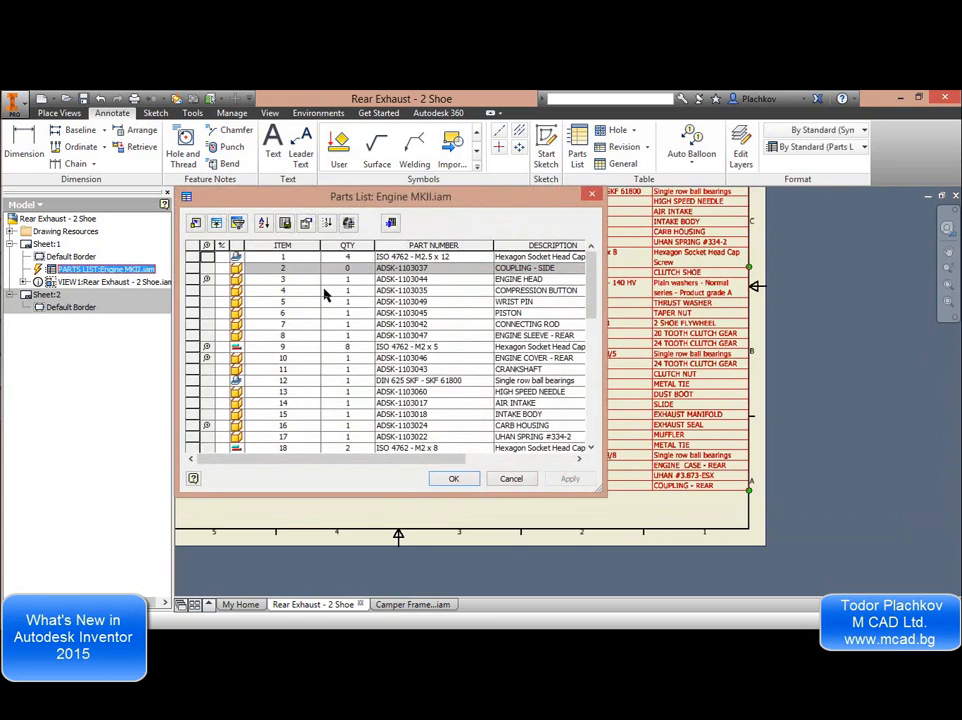
left_click(262, 222)
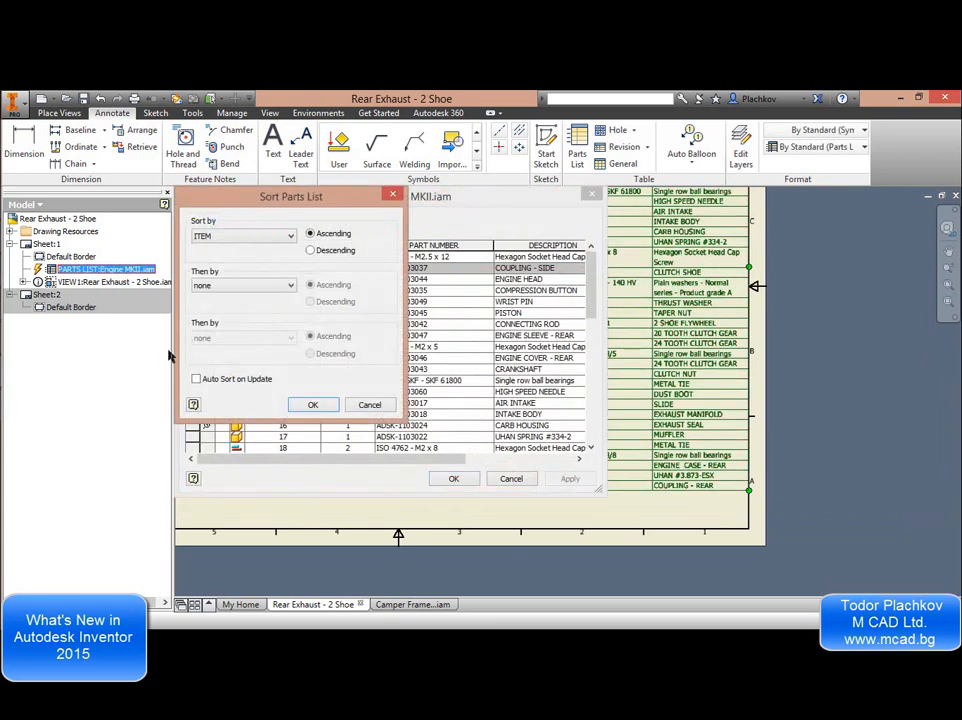
left_click(197, 380)
left_click(312, 404)
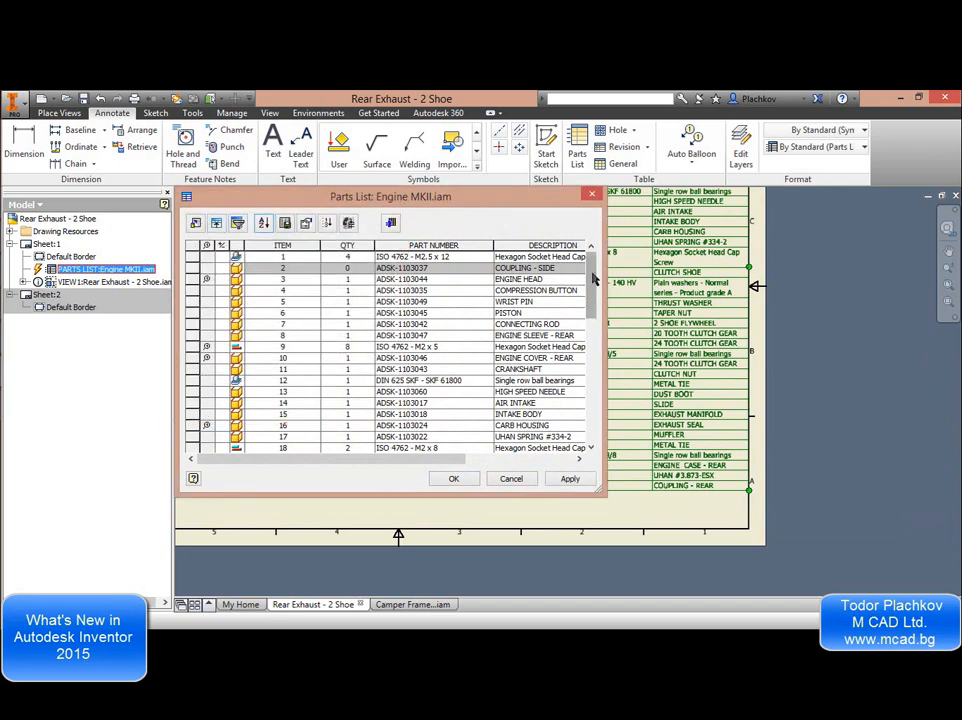
left_click_drag(591, 290, 591, 420)
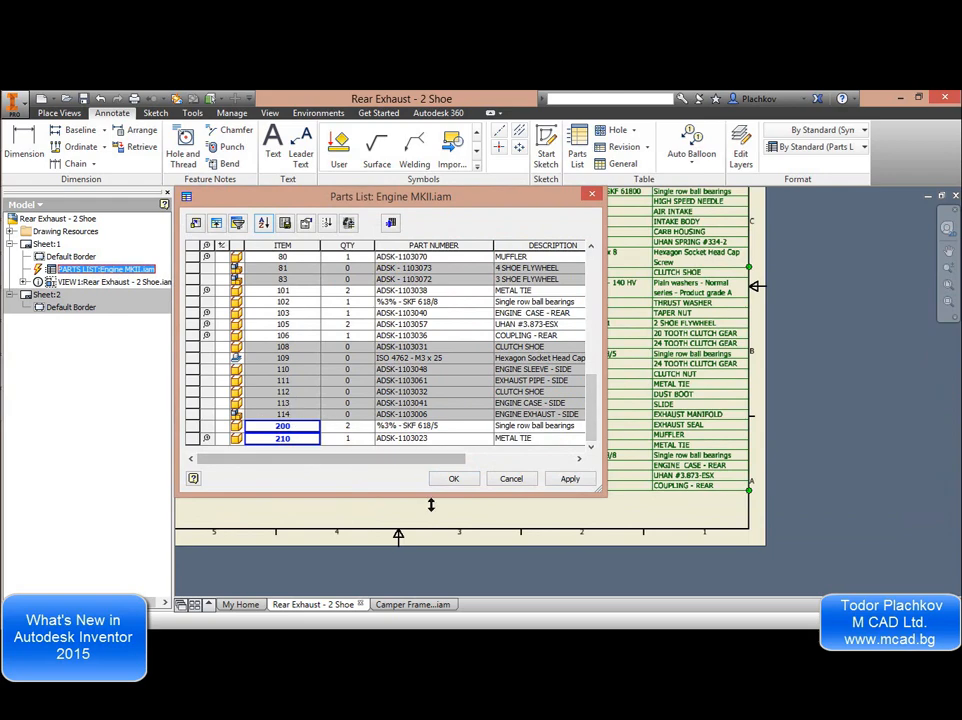
left_click(453, 478)
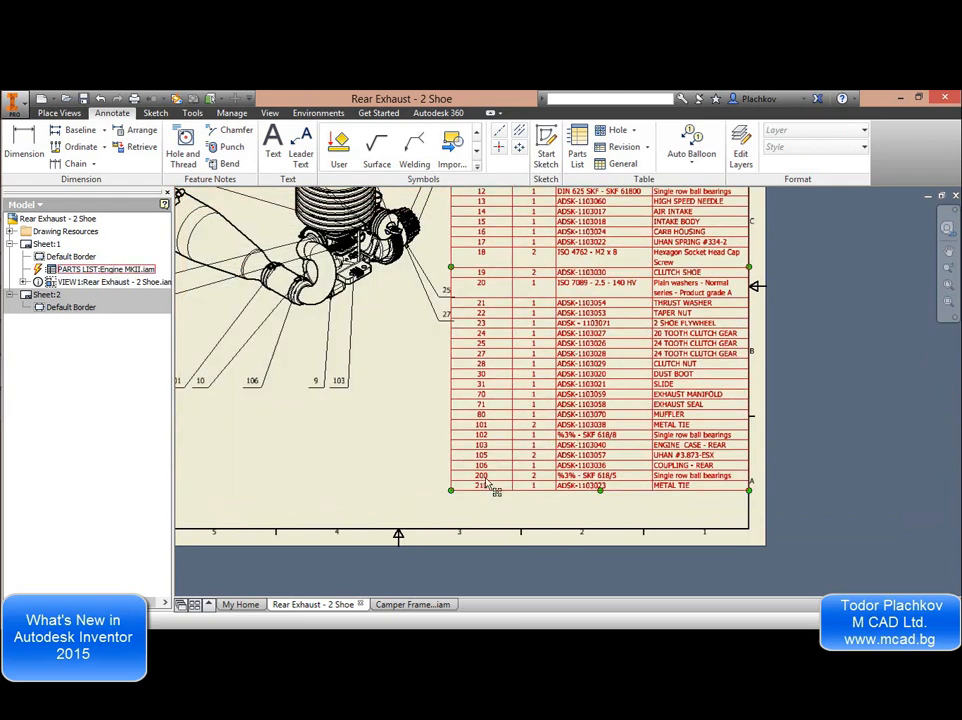
Examine the full Sheet:1 layout and its browser contents alongside the Sheet:2 page.
scroll(562, 356, "down", 5)
middle_click_drag(560, 361, 532, 392)
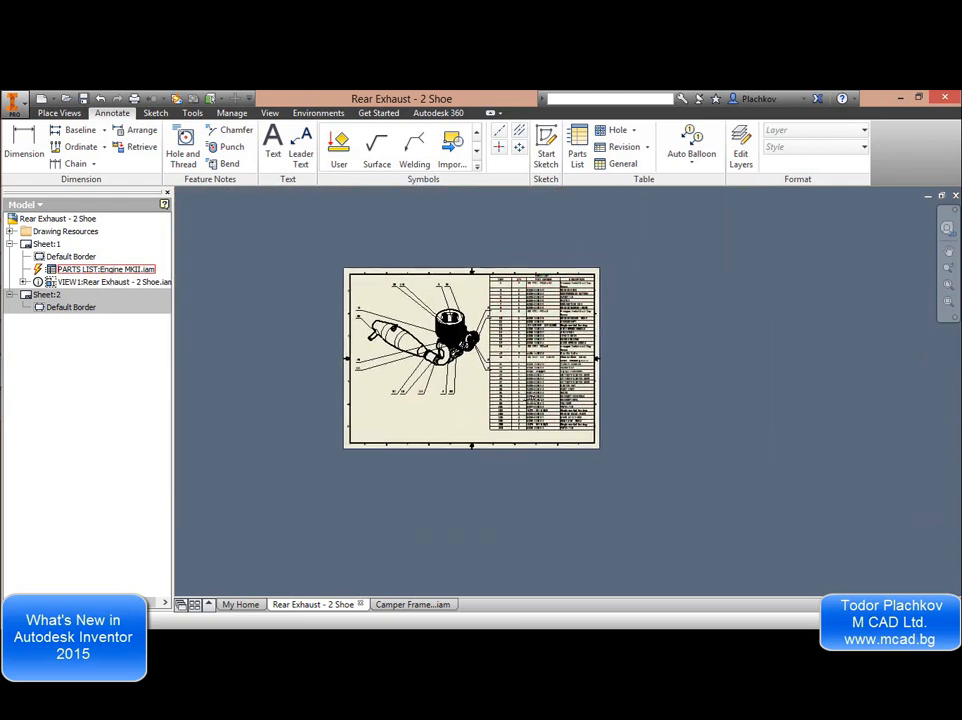
scroll(542, 388, "up", 6)
scroll(543, 390, "down", 5)
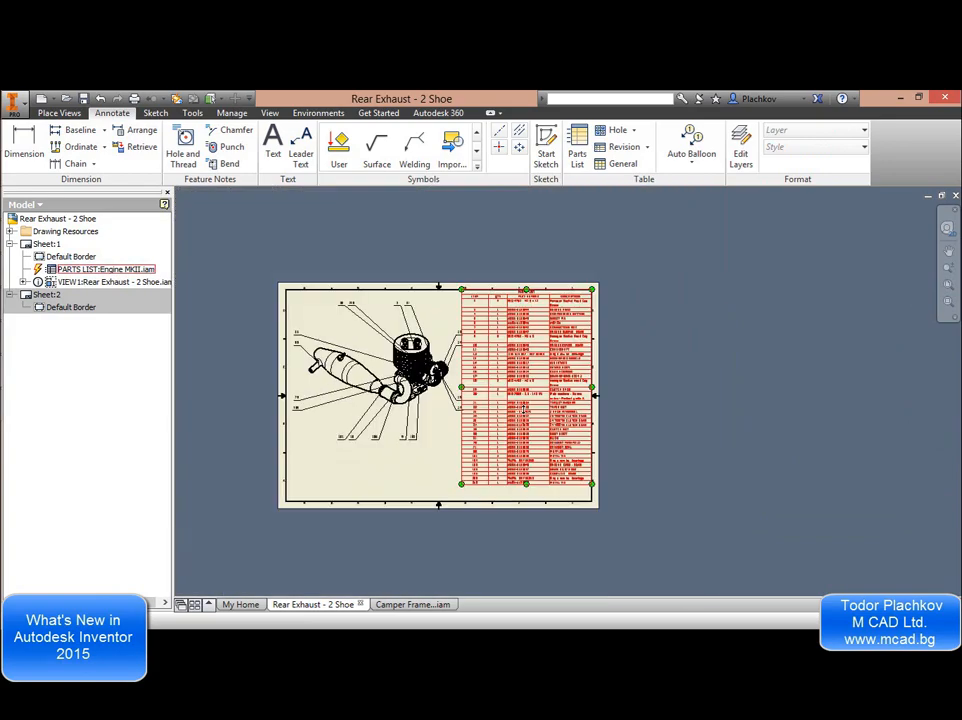
double_click(47, 296)
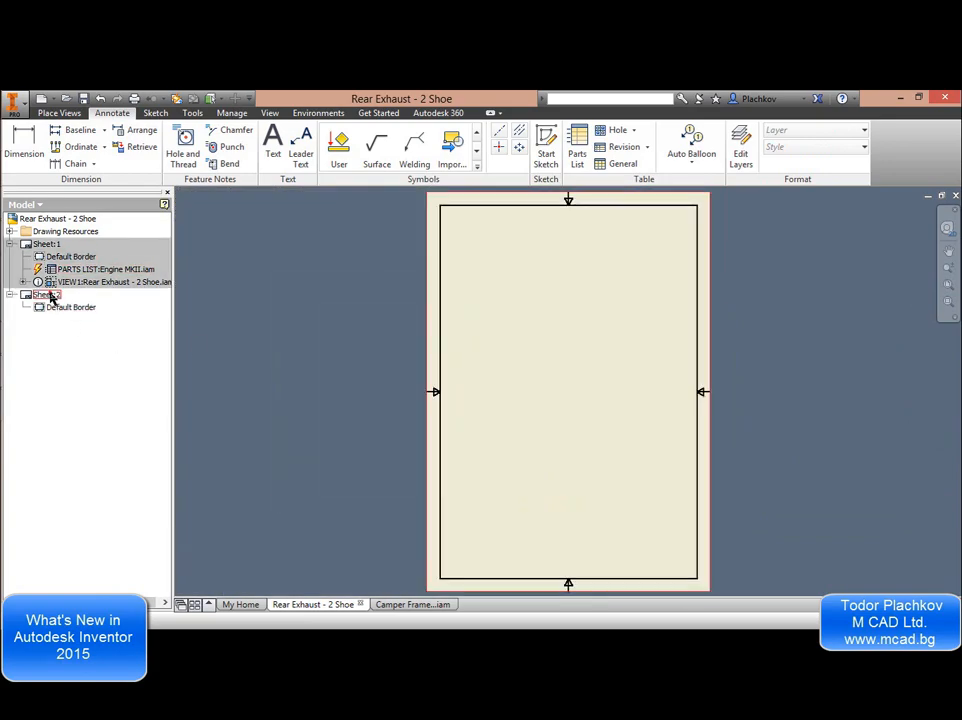
left_click(23, 282)
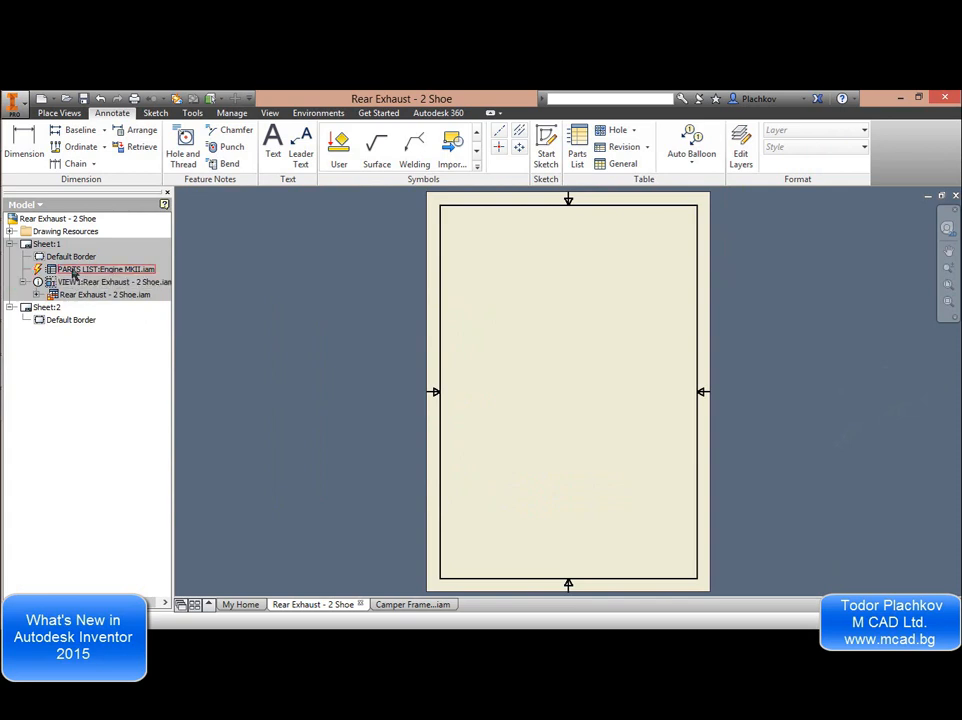
left_click(72, 272)
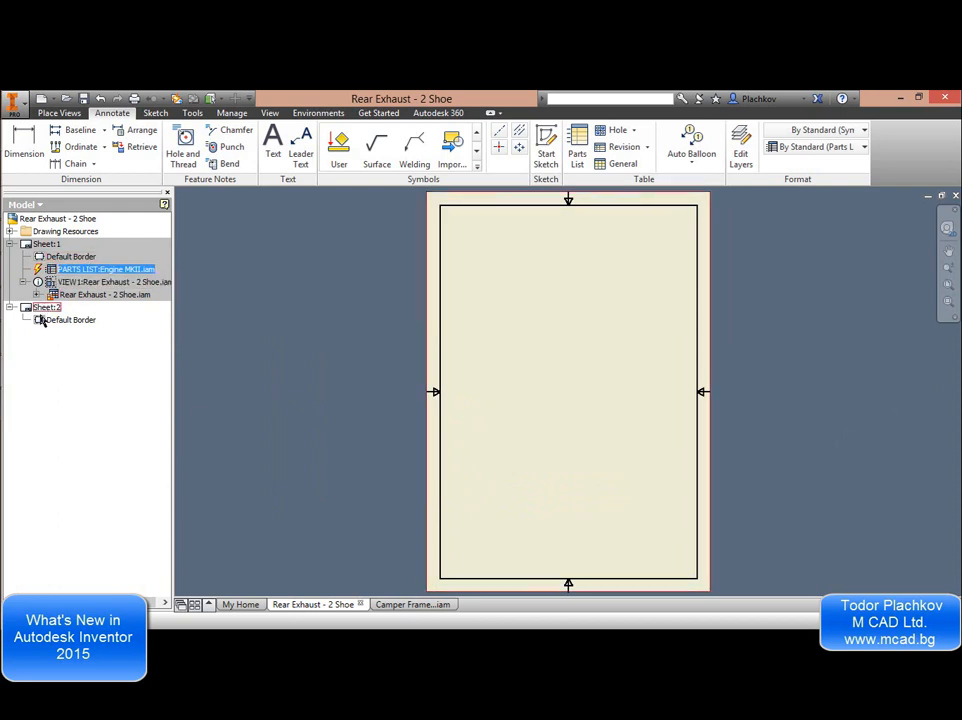
Activate Sheet:1, try moving VIEW1:Rear Exhaust - 2 Shoe.iam to Sheet:2, and undo the move.
double_click(46, 244)
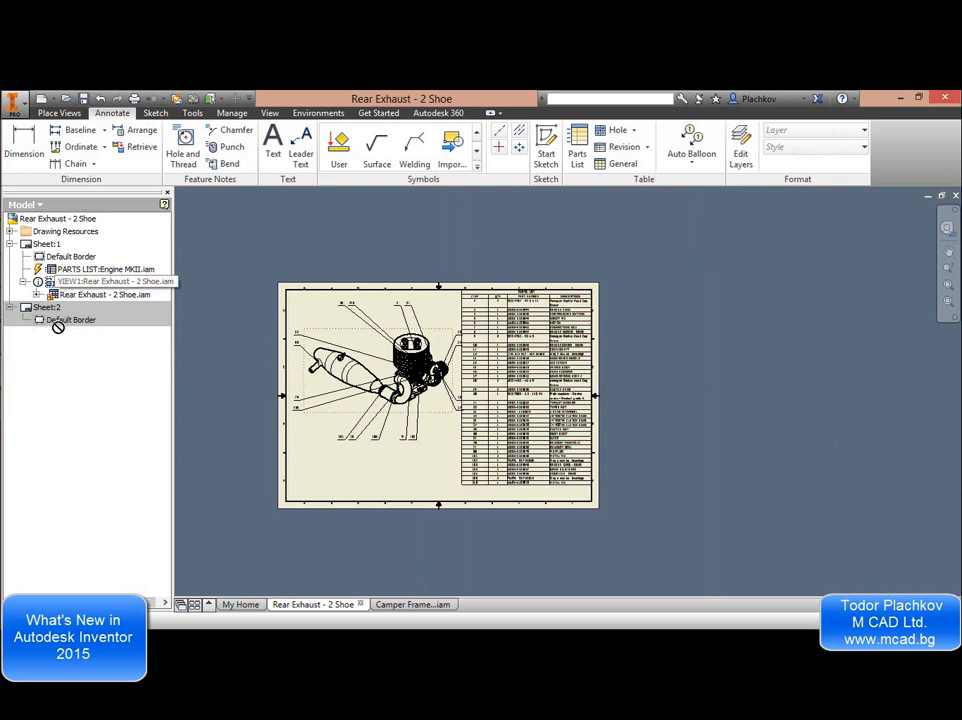
left_click_drag(53, 312, 53, 312)
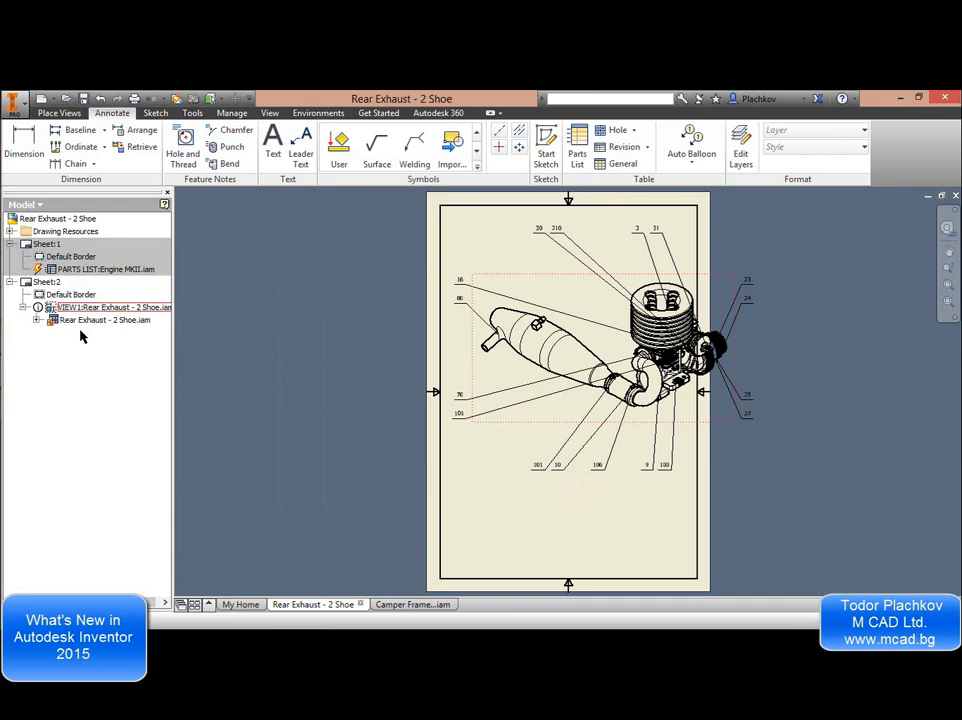
key("ctrl+z")
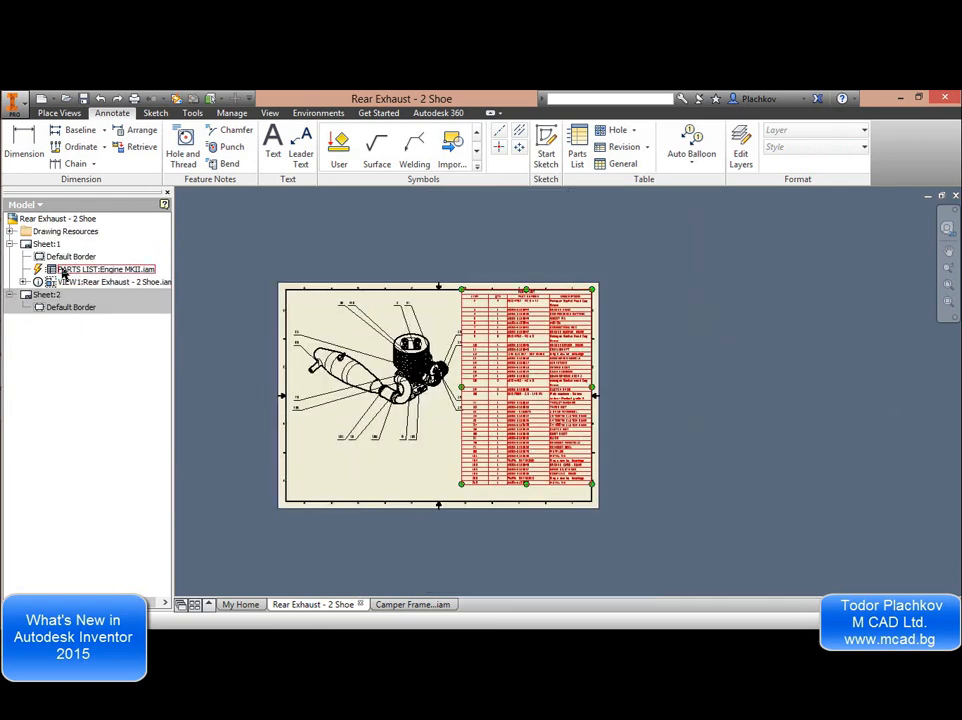
Move the Engine MKII.iam parts list from Sheet:1 to Sheet:2, position it inside the border and widen it to the border's width.
left_click_drag(63, 273, 50, 298)
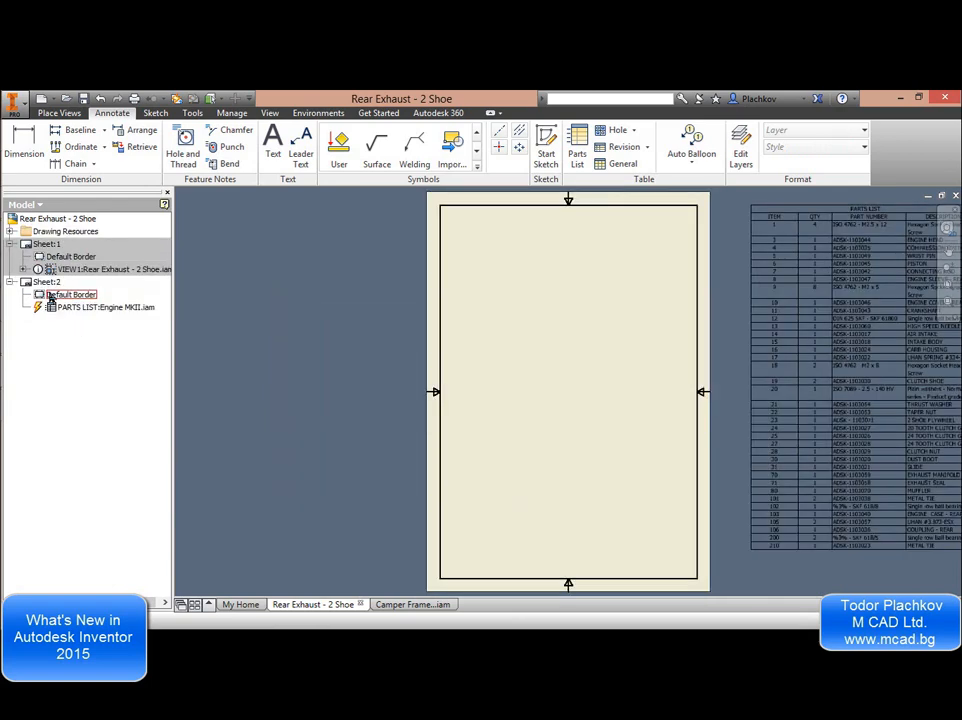
left_click(787, 325)
left_click(670, 328)
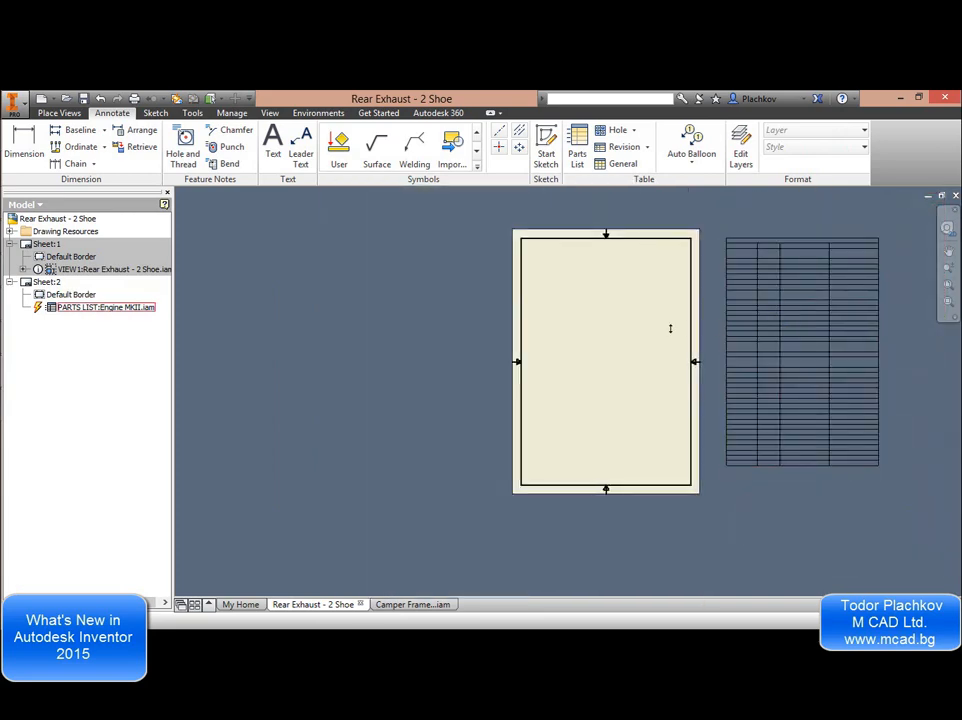
left_click(788, 332)
left_click_drag(752, 333, 596, 328)
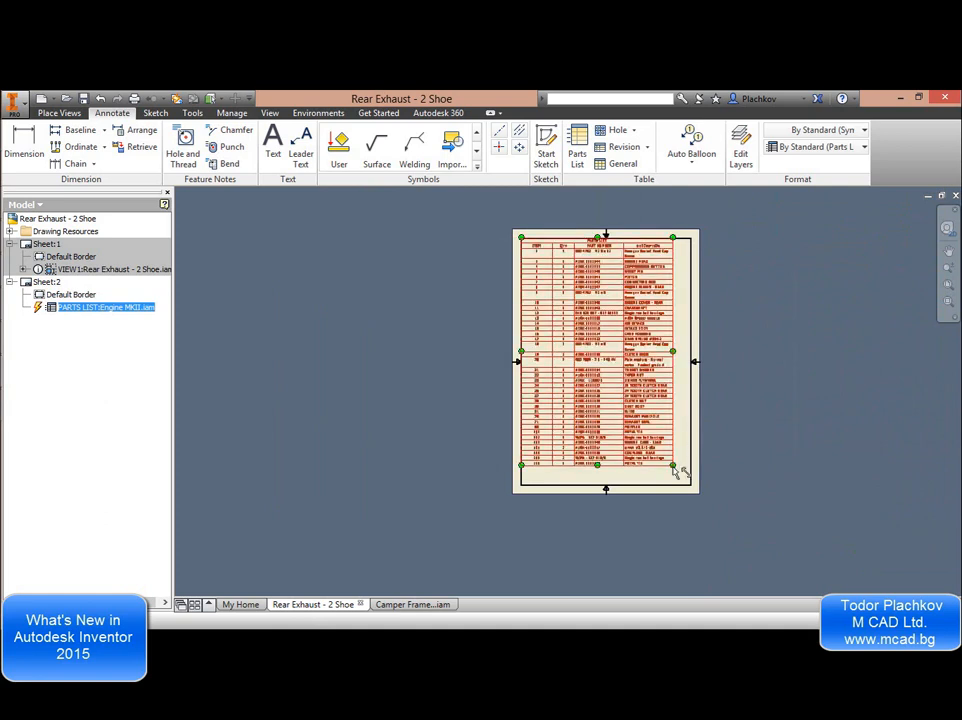
left_click_drag(676, 466, 693, 490)
Split the parts list table on Sheet:2 between items 14 and 15.
scroll(633, 365, "up", 5)
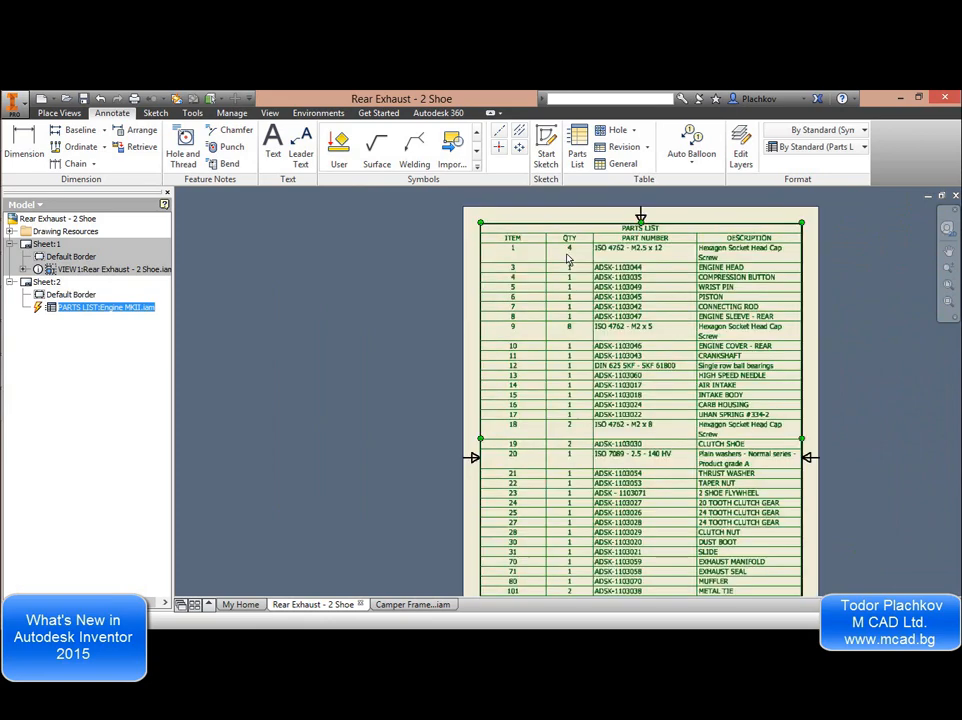
scroll(453, 378, "down", 5)
middle_click_drag(529, 500, 514, 349)
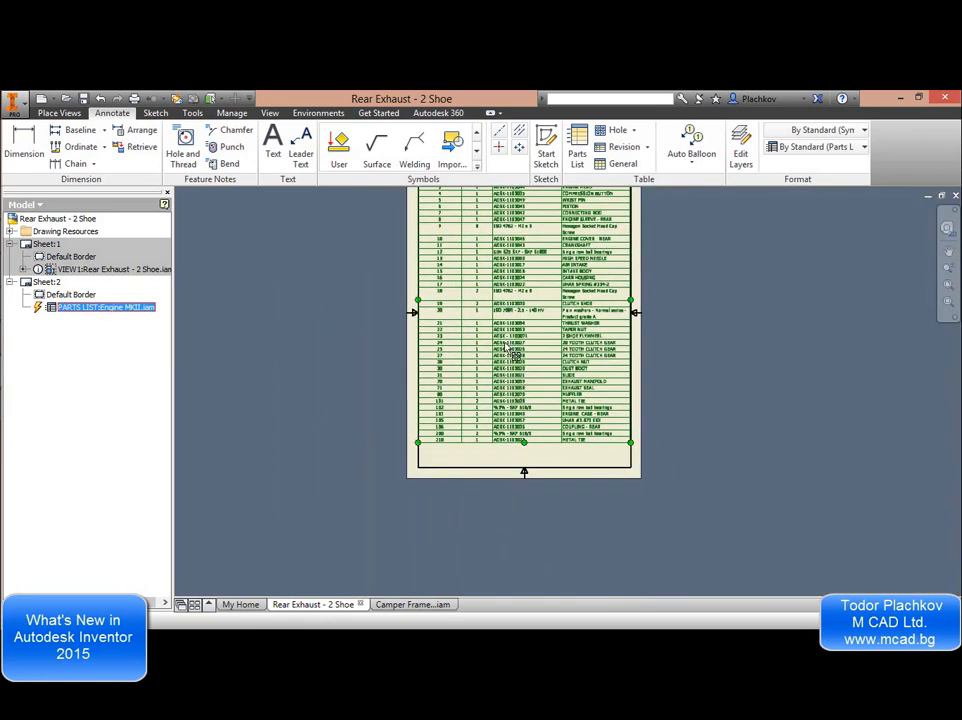
scroll(492, 350, "up", 3)
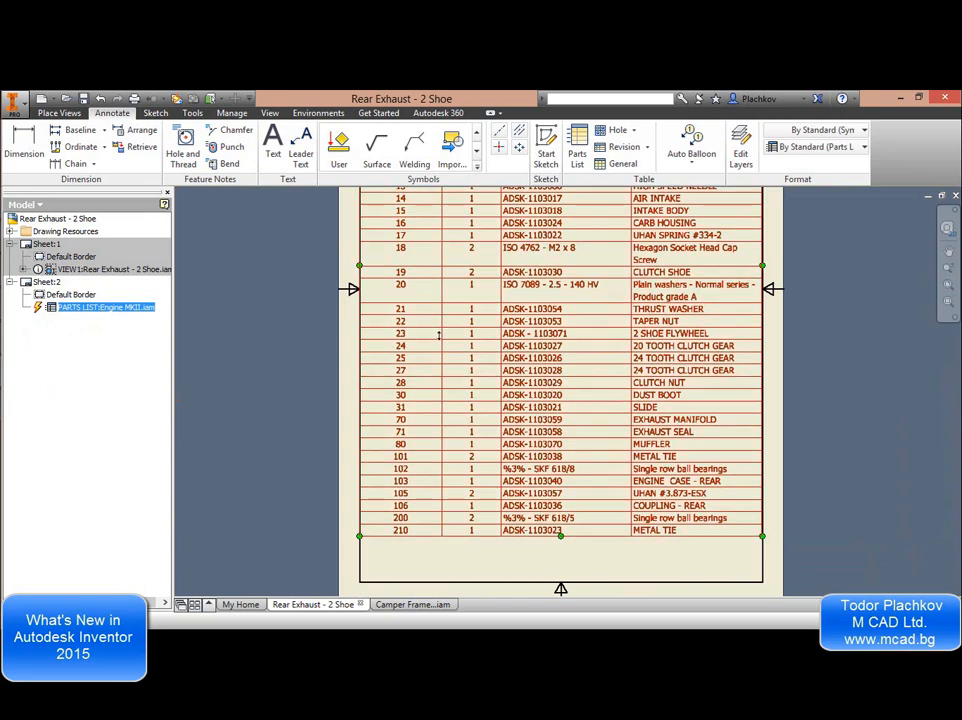
middle_click_drag(440, 333, 420, 444)
right_click(391, 339)
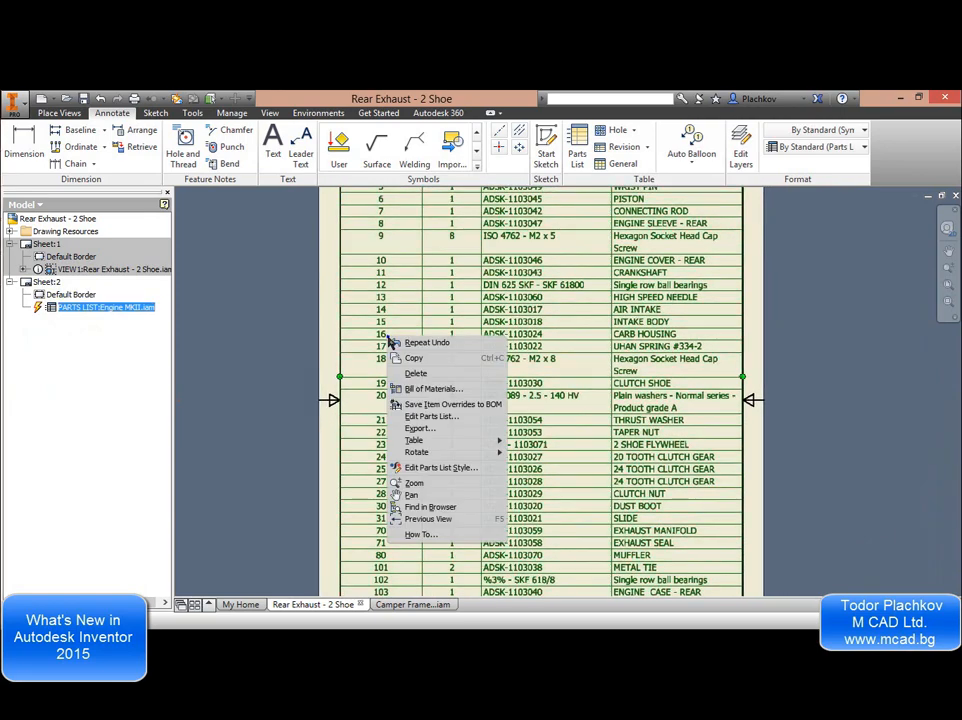
right_click(511, 320)
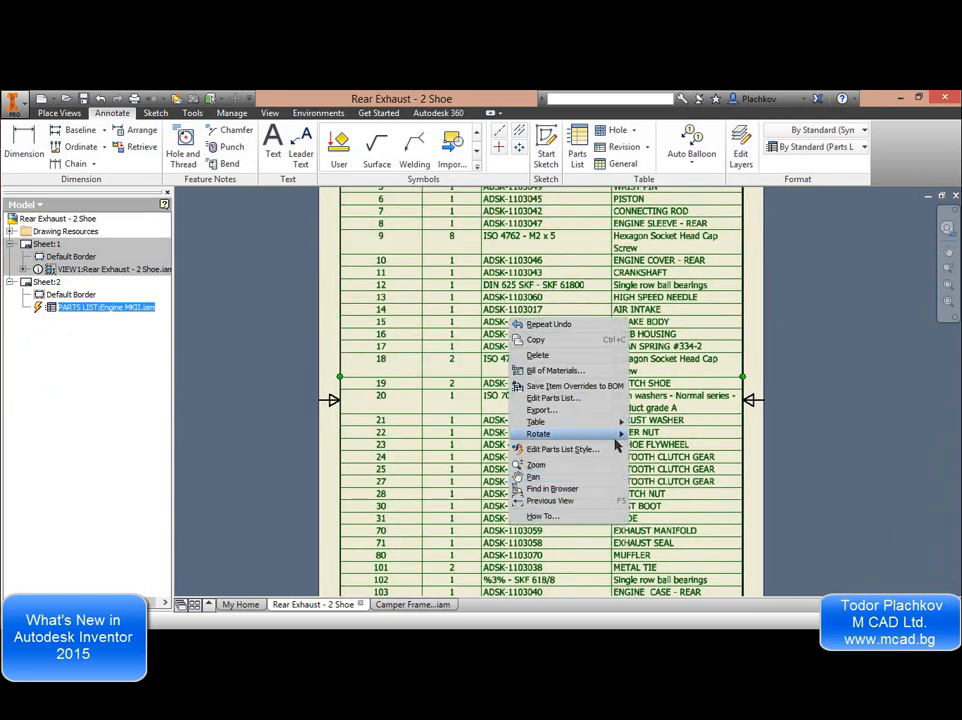
mouse_move(622, 425)
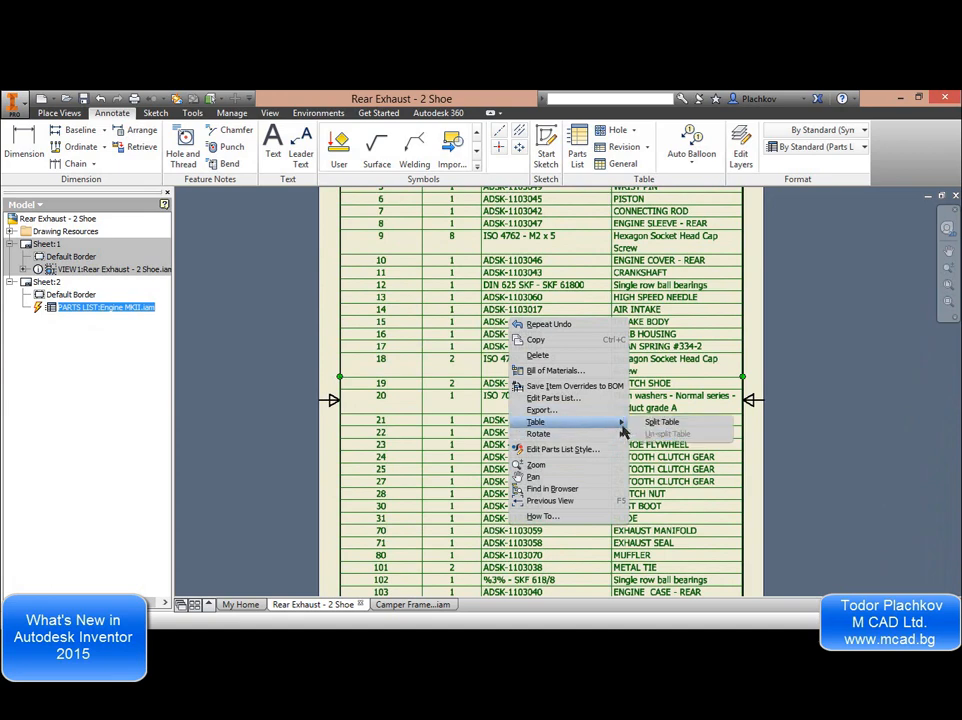
left_click(658, 422)
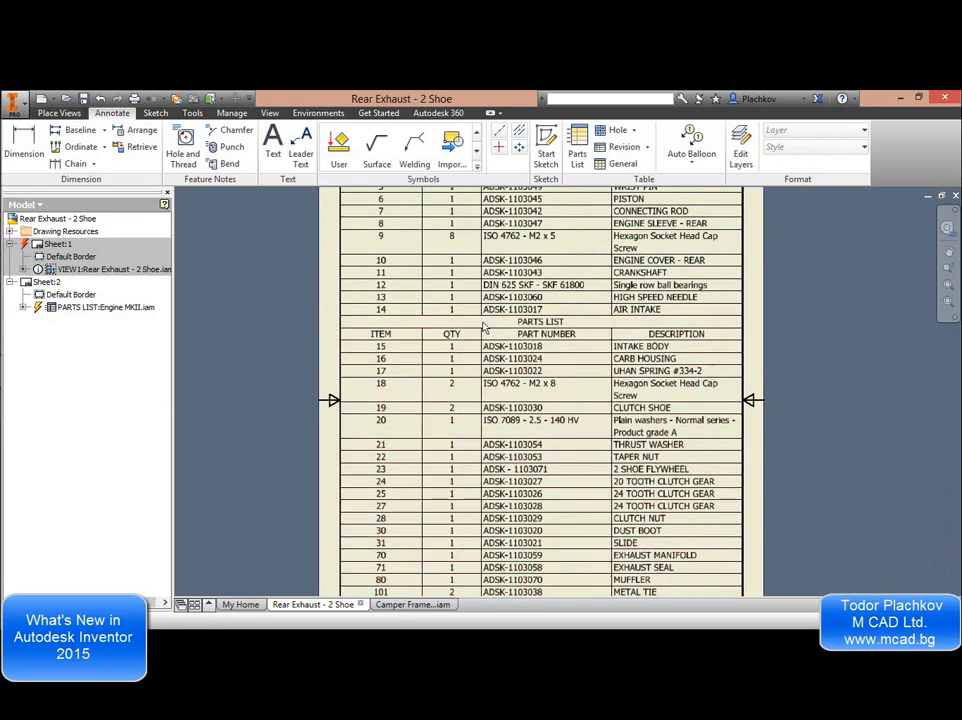
Expand the parts list in the browser, inspect the rows of its split-off portion, and close it without changes.
left_click(24, 307)
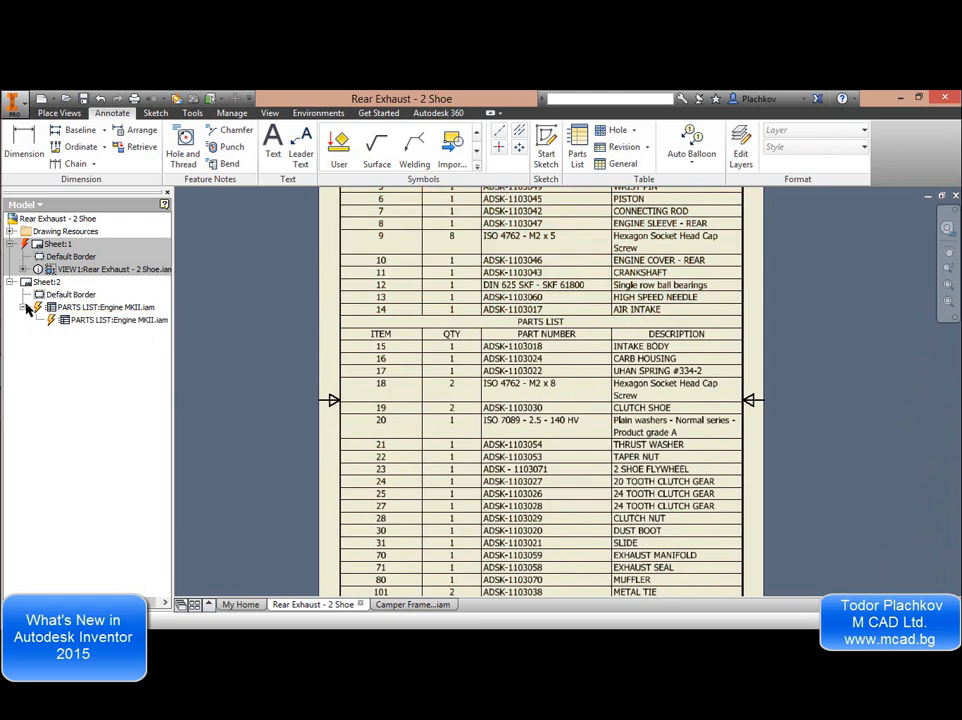
left_click(62, 319)
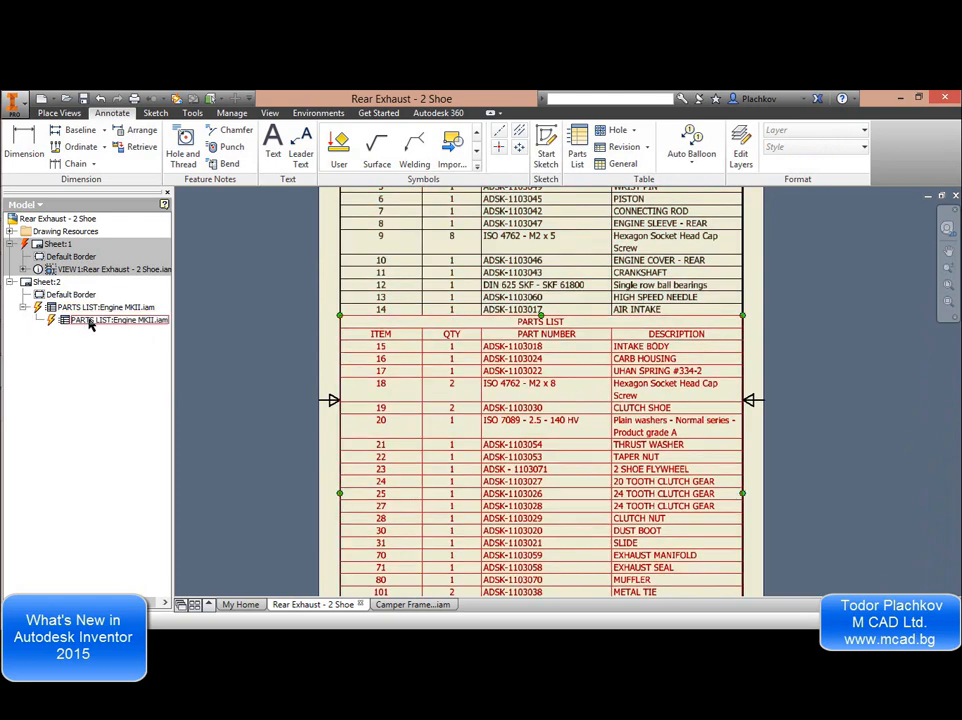
double_click(90, 321)
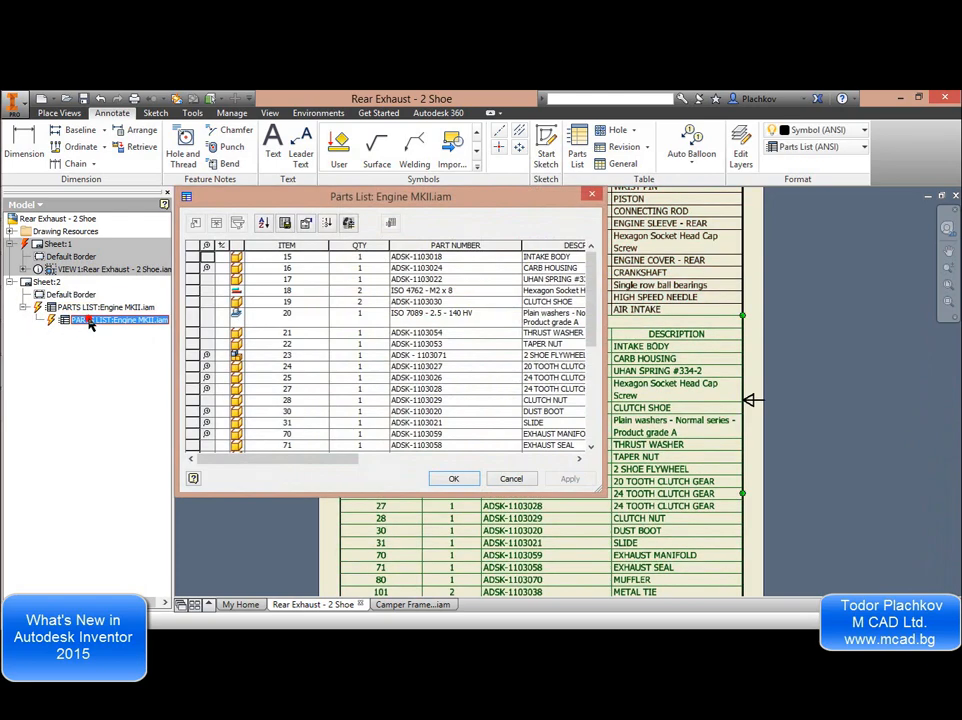
left_click(511, 479)
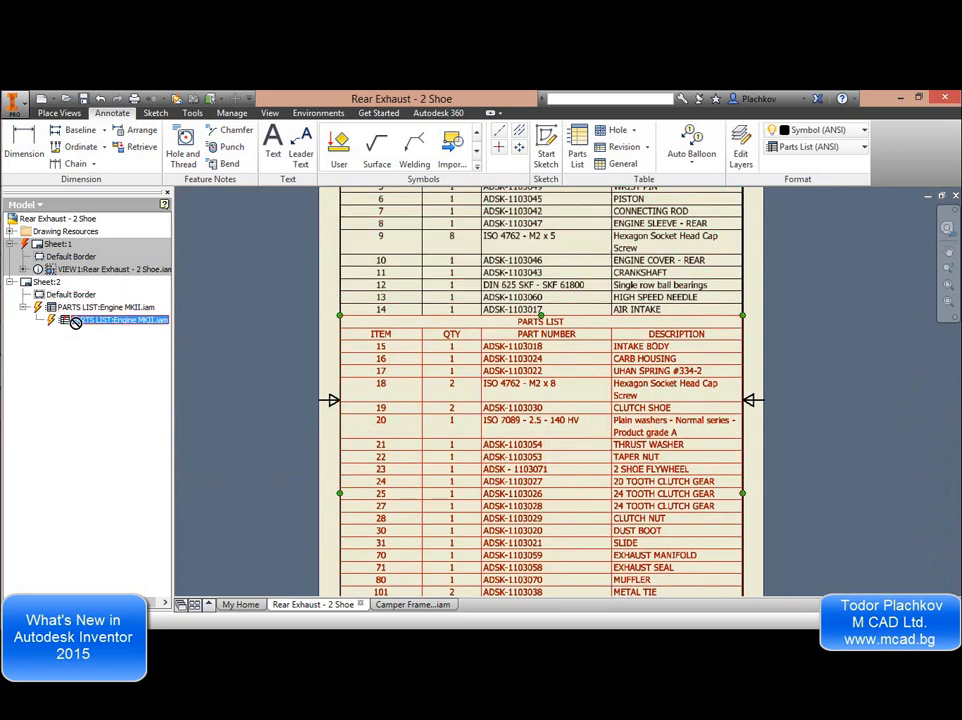
Move the split-off portion of the parts list from Sheet:2 to Sheet:1 and place it beside the engine view.
left_click_drag(76, 323, 43, 243)
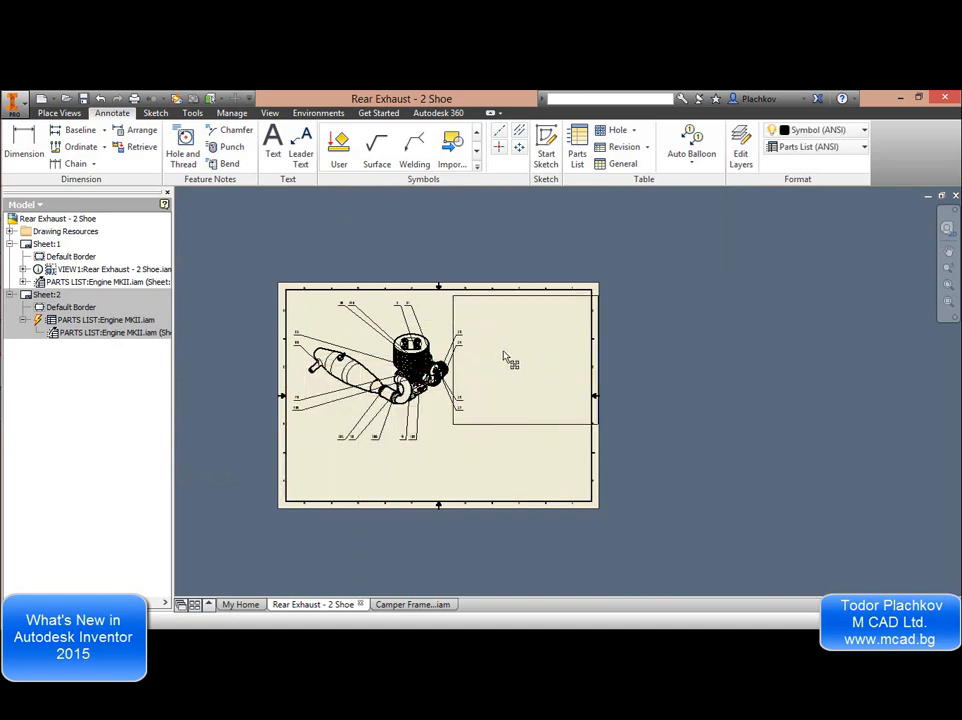
left_click(528, 358)
scroll(458, 259, "up", 5)
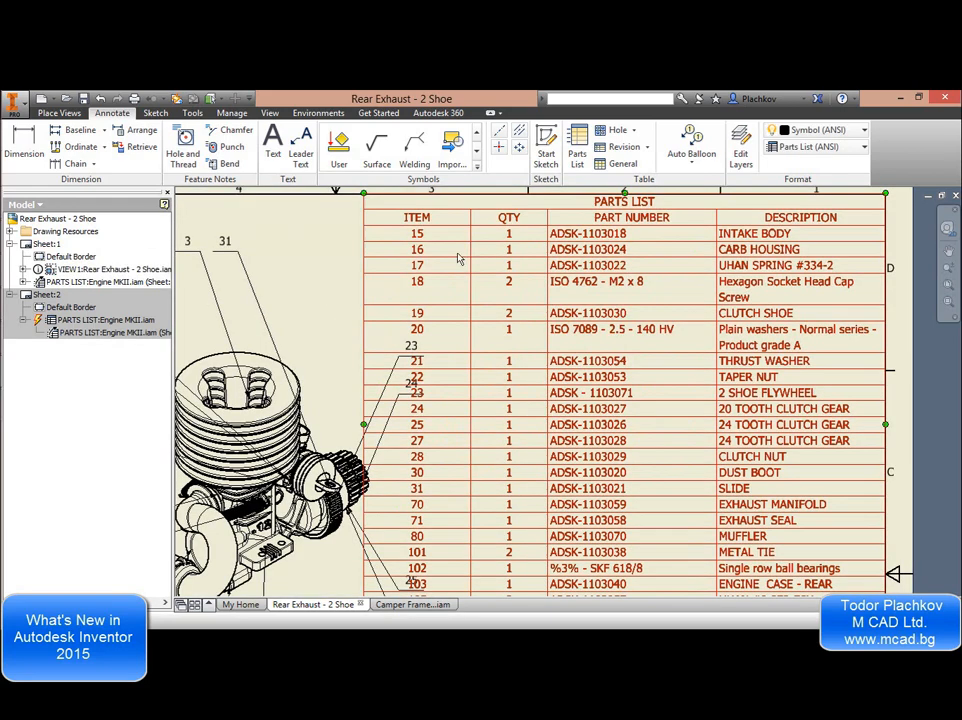
scroll(447, 504, "down", 3)
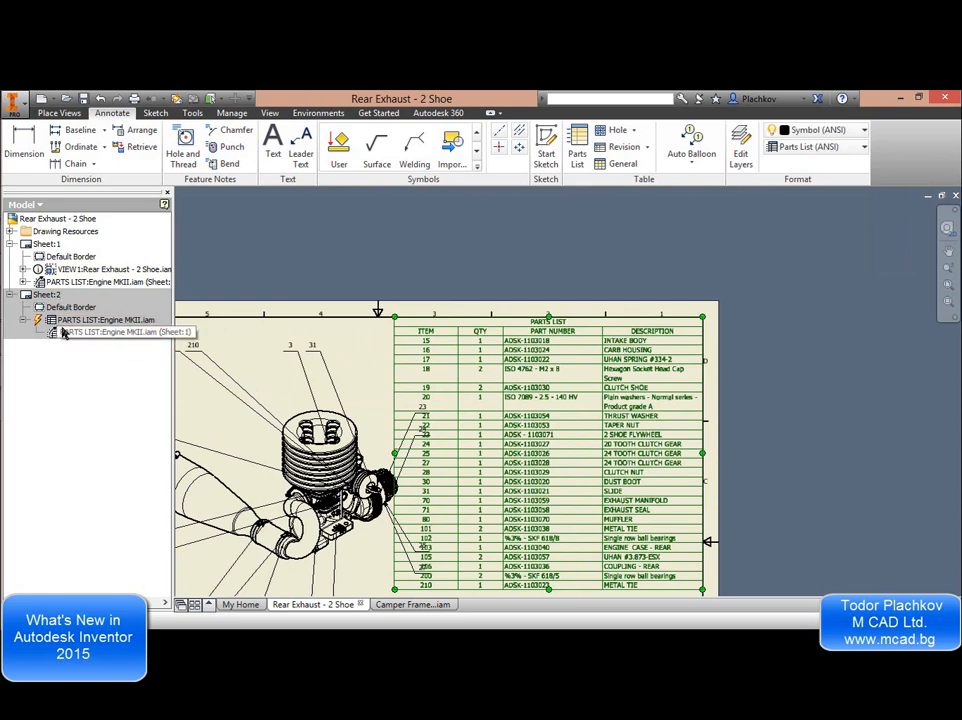
Edit the layout of the split-off parts list on Sheet:1, reversing its direction to add rows upward and turning off its title.
double_click(550, 363)
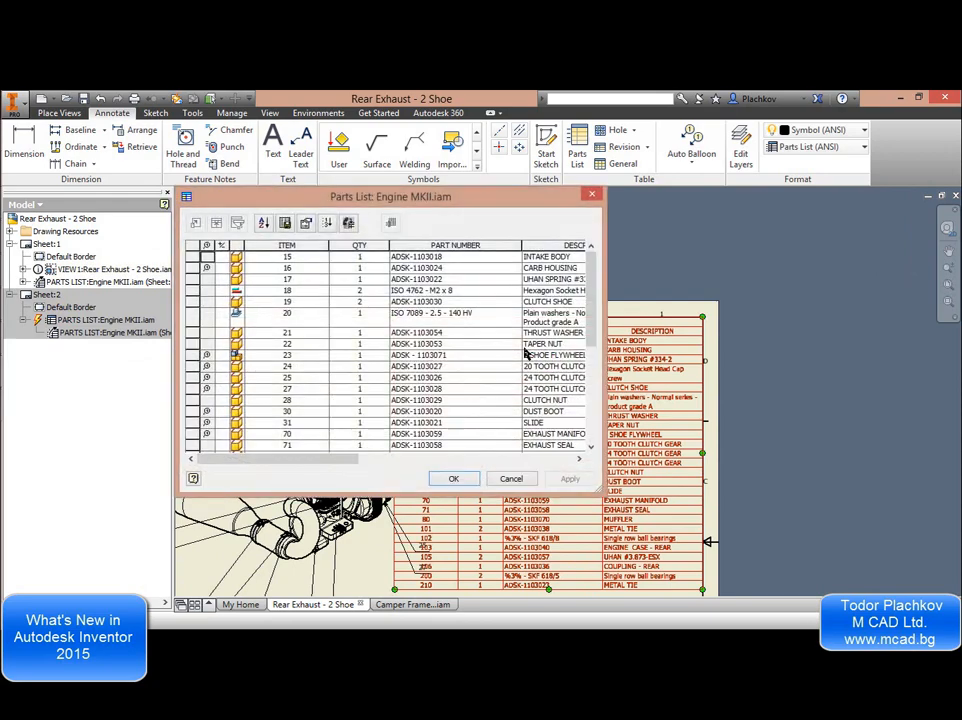
left_click(307, 224)
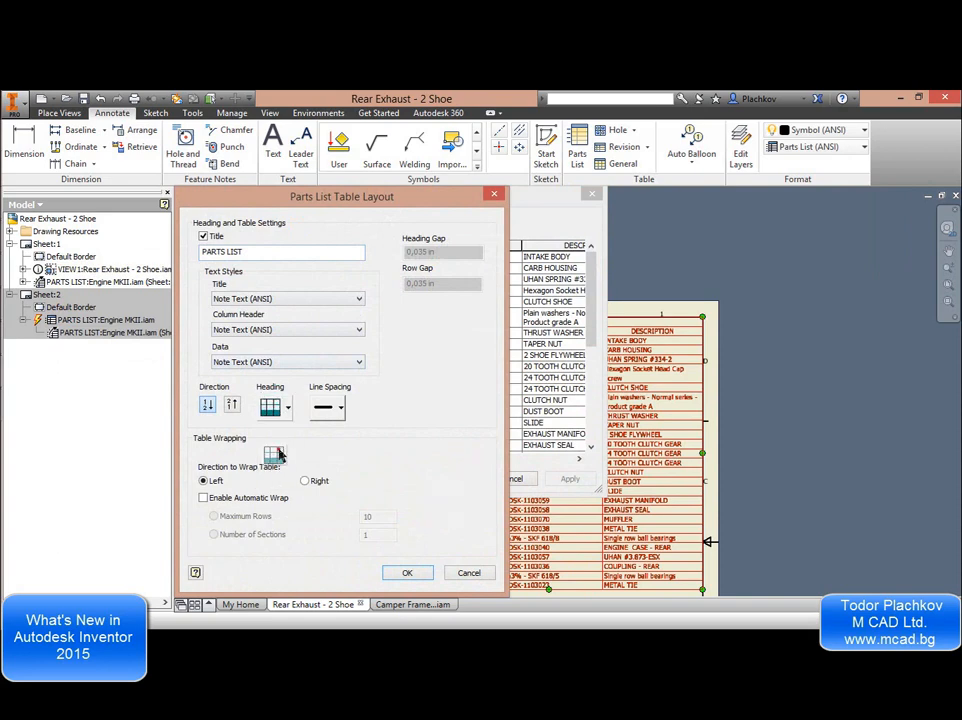
left_click(232, 403)
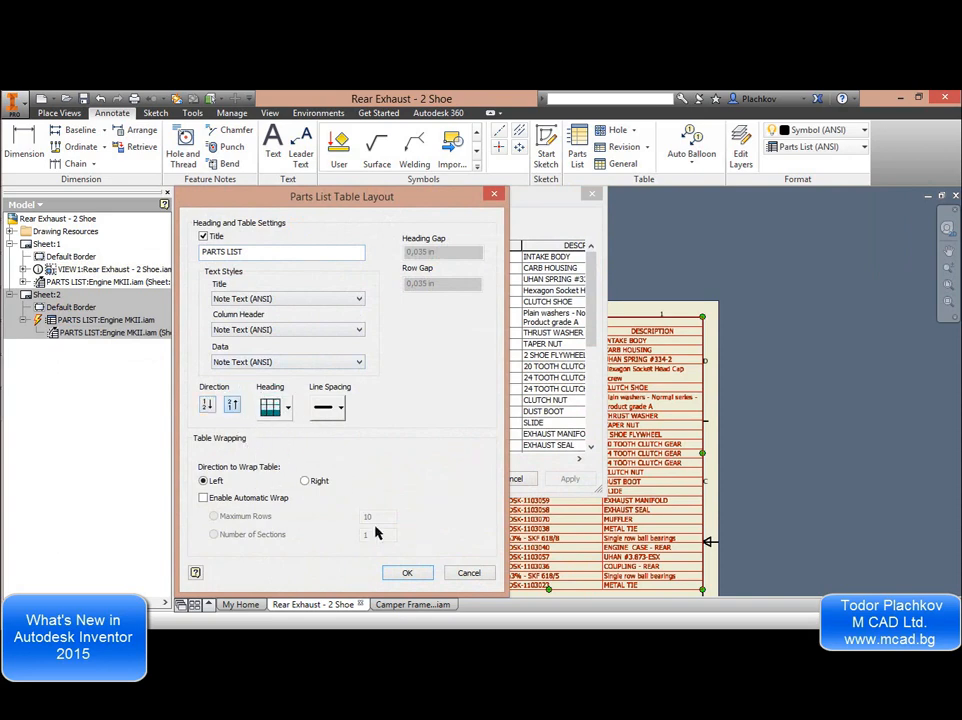
left_click(203, 236)
left_click(407, 572)
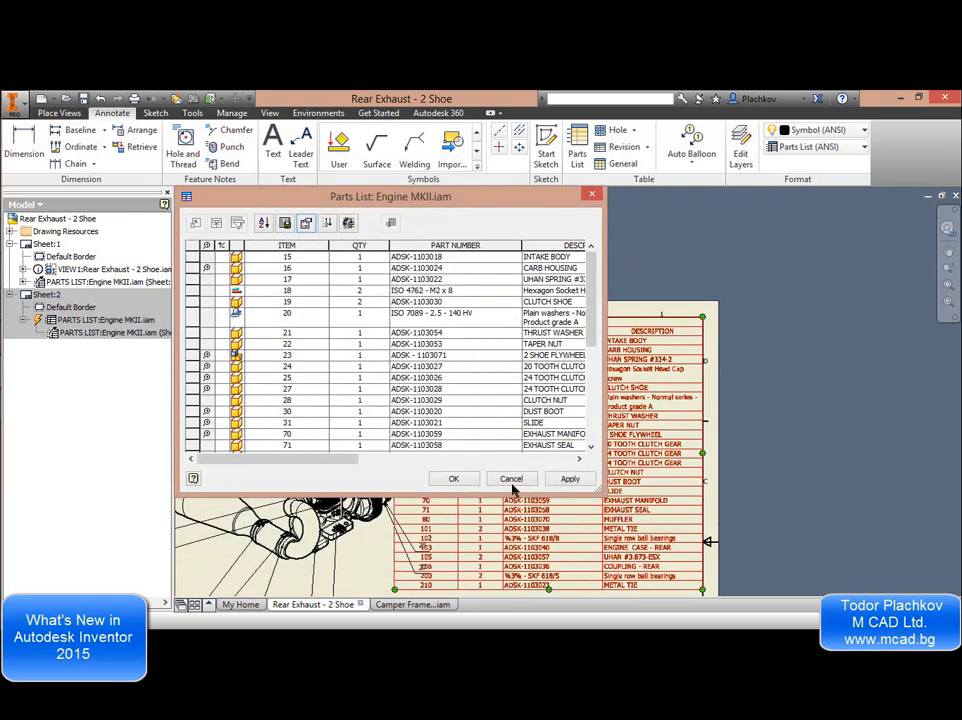
left_click(453, 477)
middle_click_drag(518, 552, 503, 402)
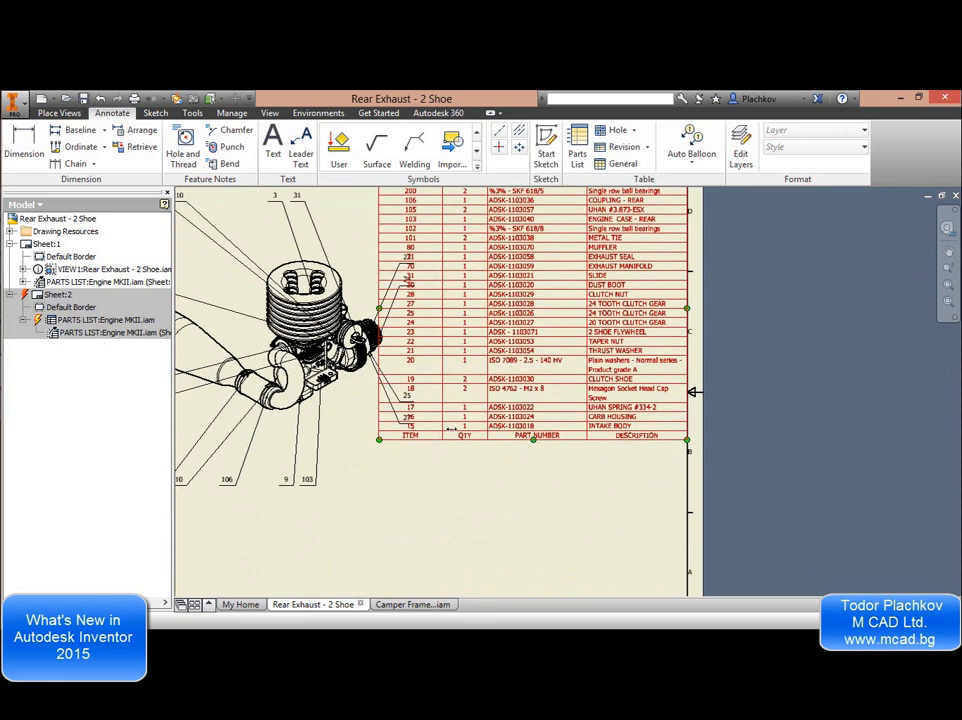
Activate Sheet:2 and select its parts list portion to check its title and row order.
double_click(55, 295)
middle_click_drag(575, 324, 538, 535)
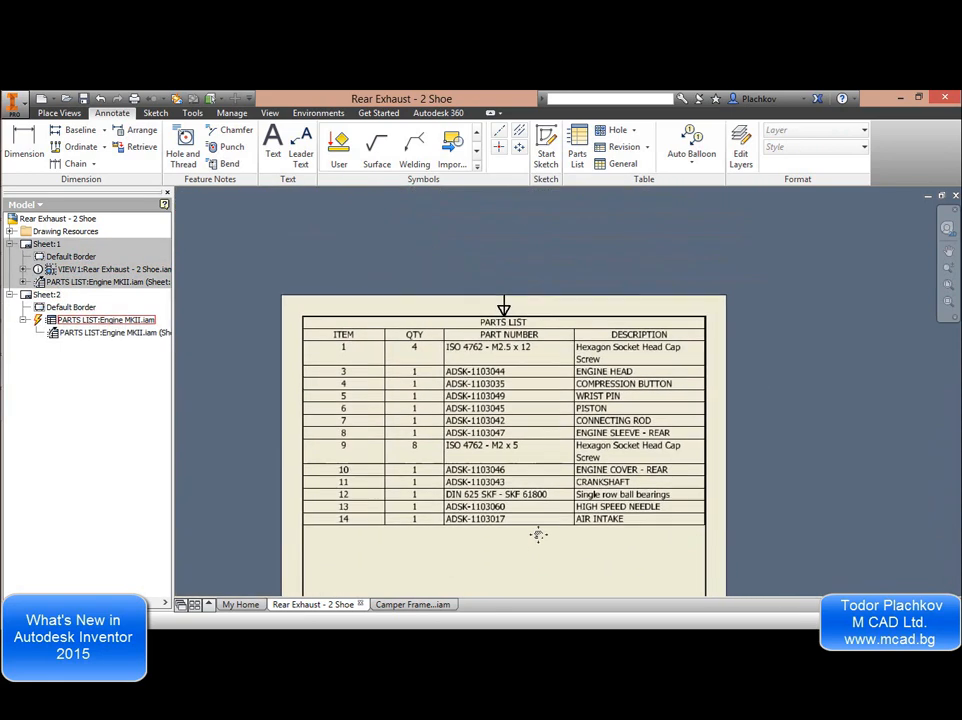
left_click(497, 346)
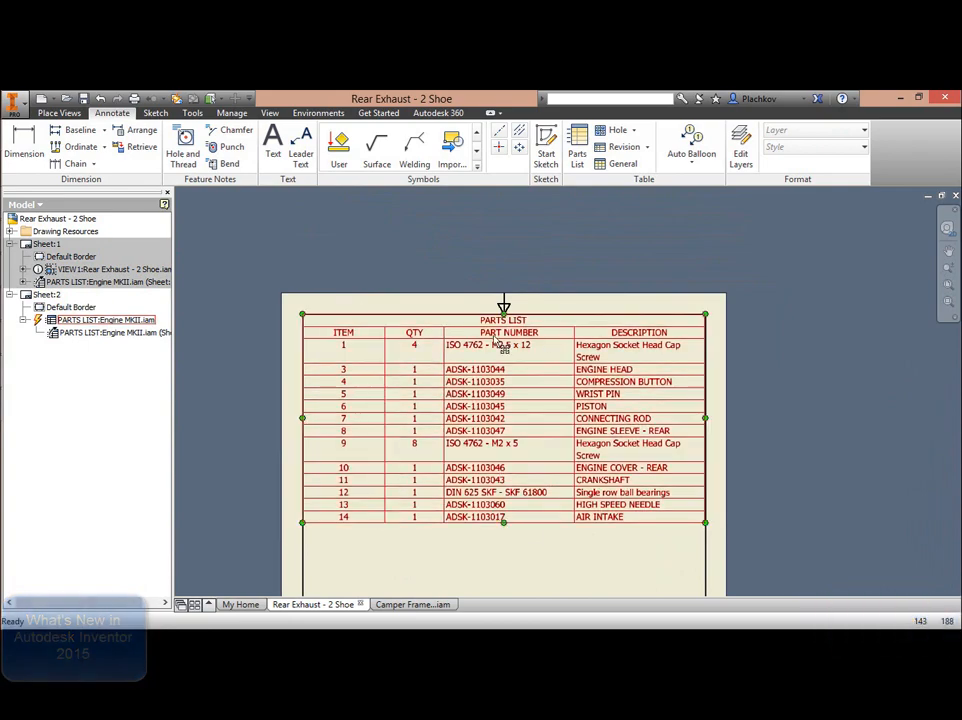